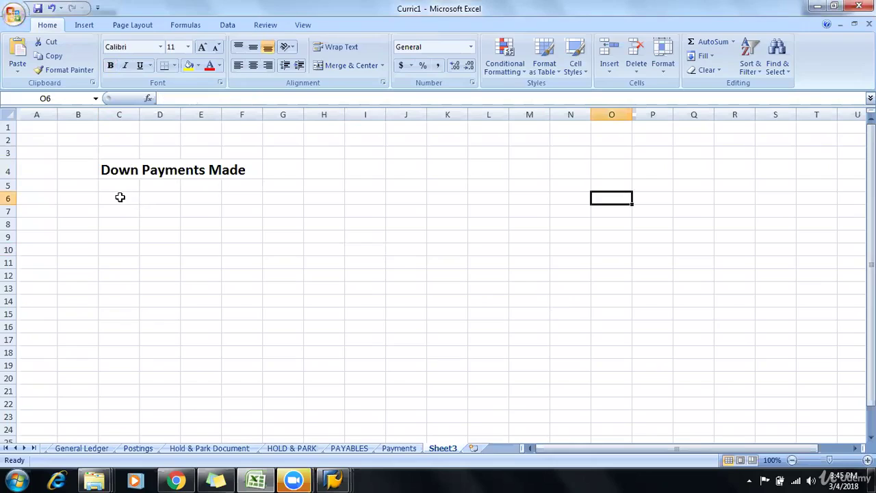
click(119, 196)
click(120, 172)
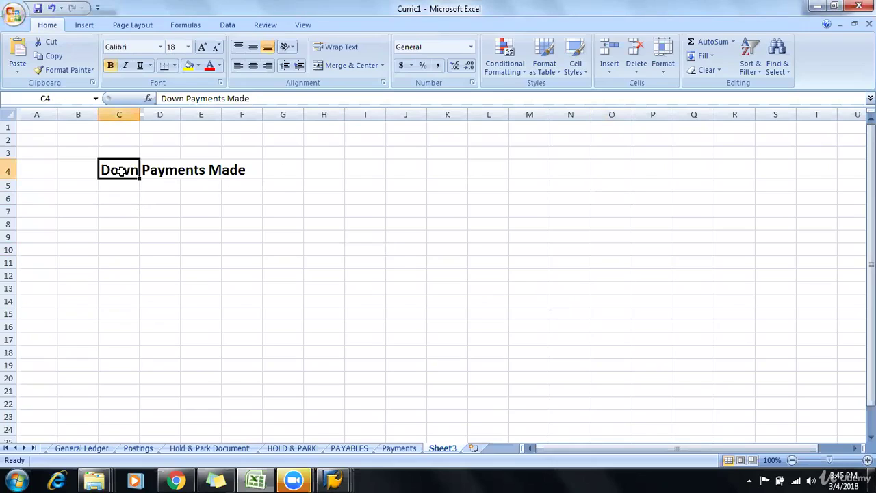
click(239, 187)
click(168, 211)
click(112, 207)
click(106, 195)
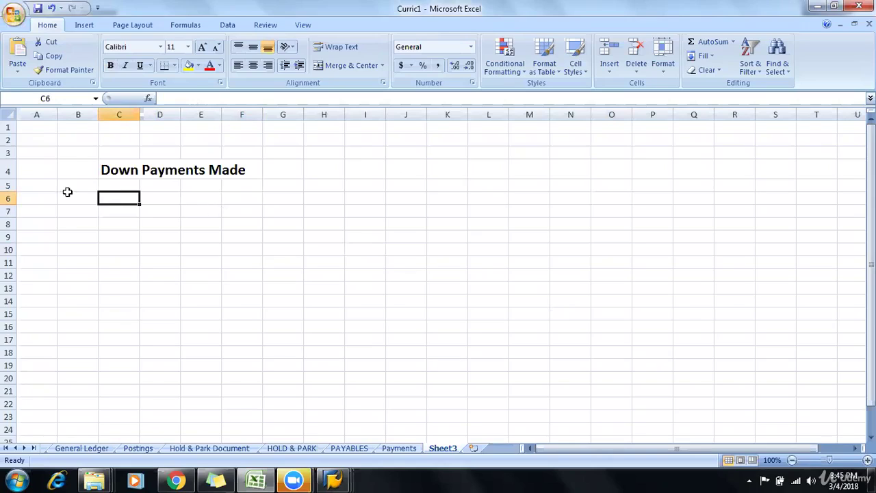
click(66, 193)
click(39, 168)
click(73, 165)
click(102, 151)
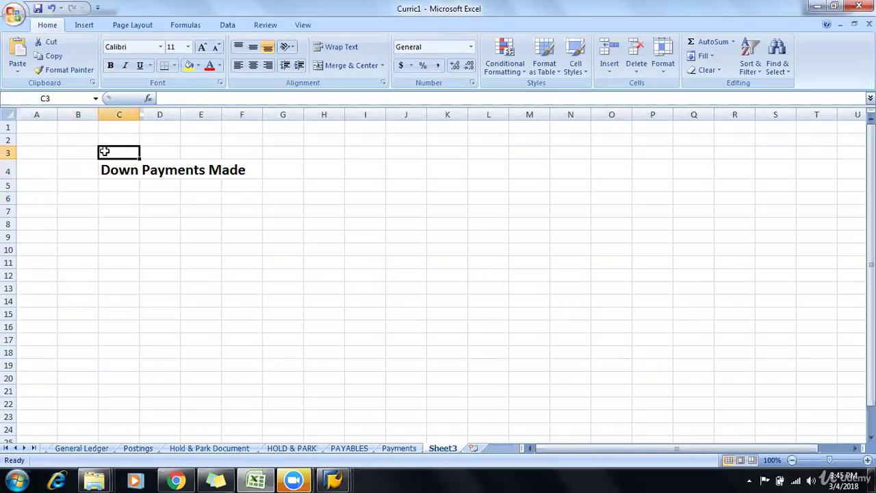
click(158, 148)
click(281, 130)
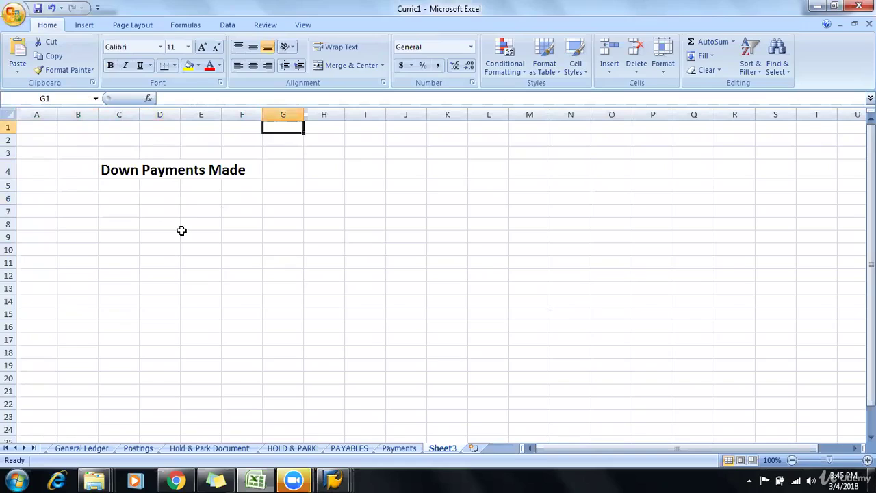
click(129, 207)
click(128, 224)
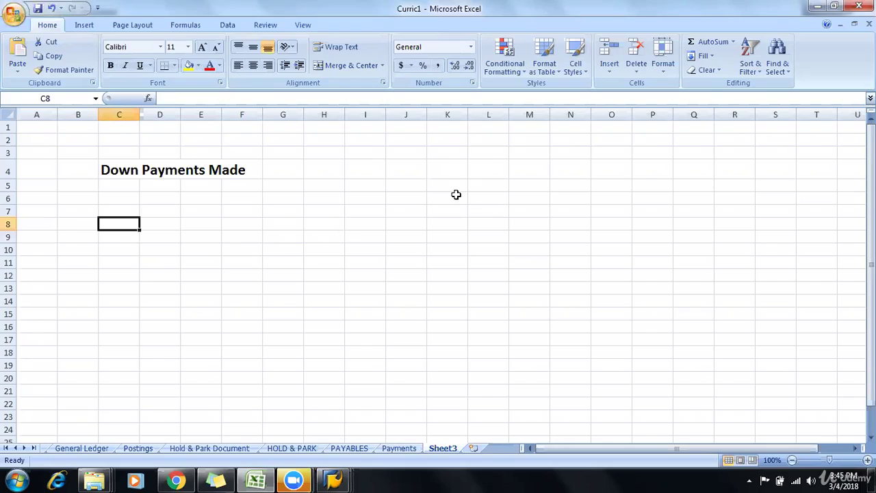
Enter the heading "Advance" in cell G7 and the heading "Down Payment" in cell I7.
click(285, 215)
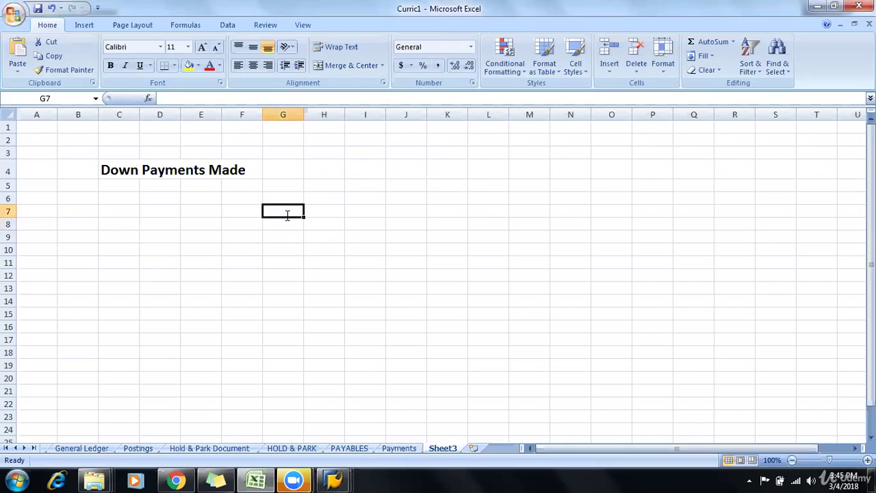
text(Advance)
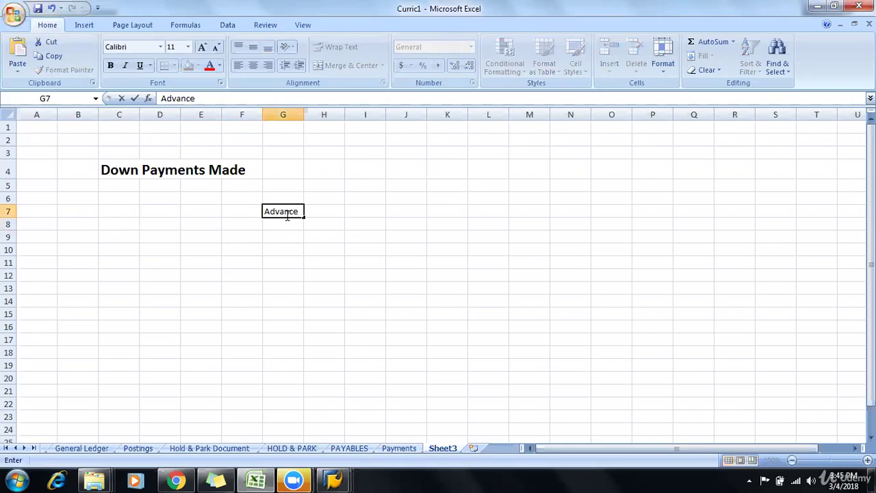
key(Tab)
key(Tab)
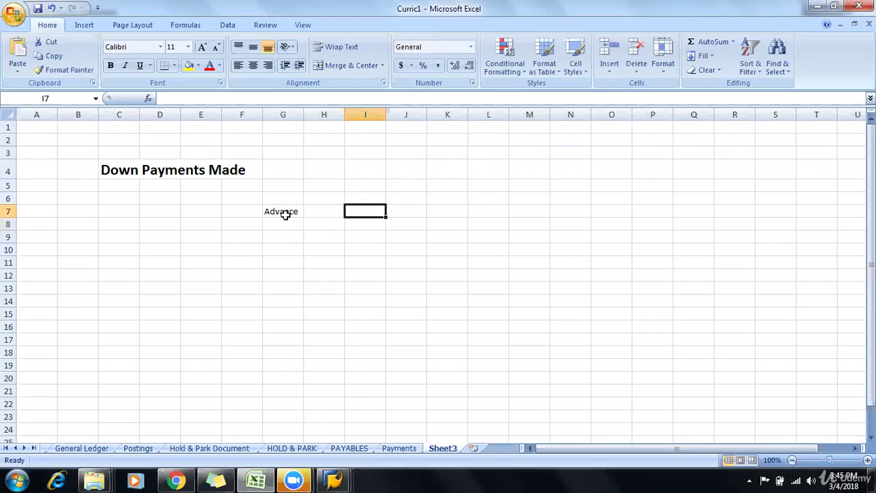
text(Down P)
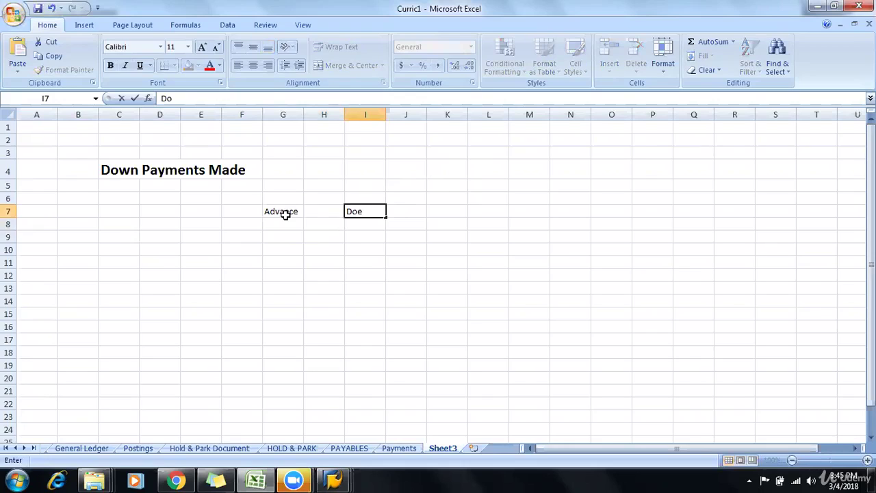
text(ayment)
key(Page_Down)
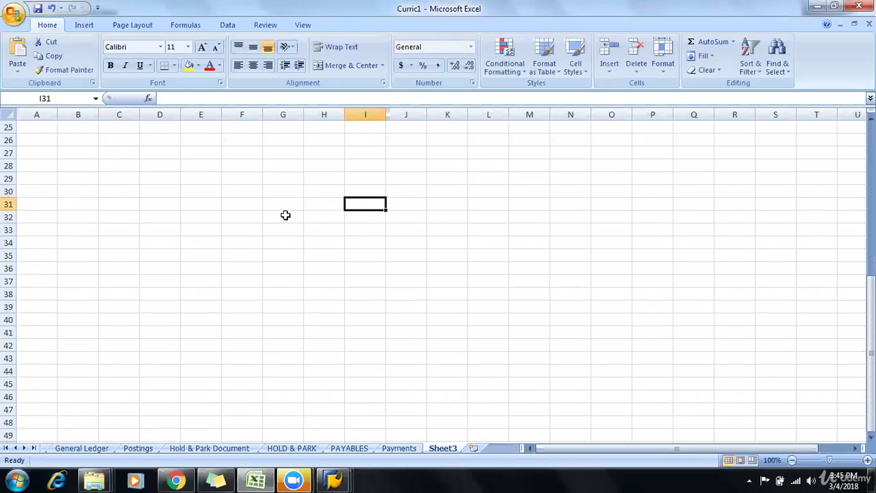
key(Page_Up)
key(Down)
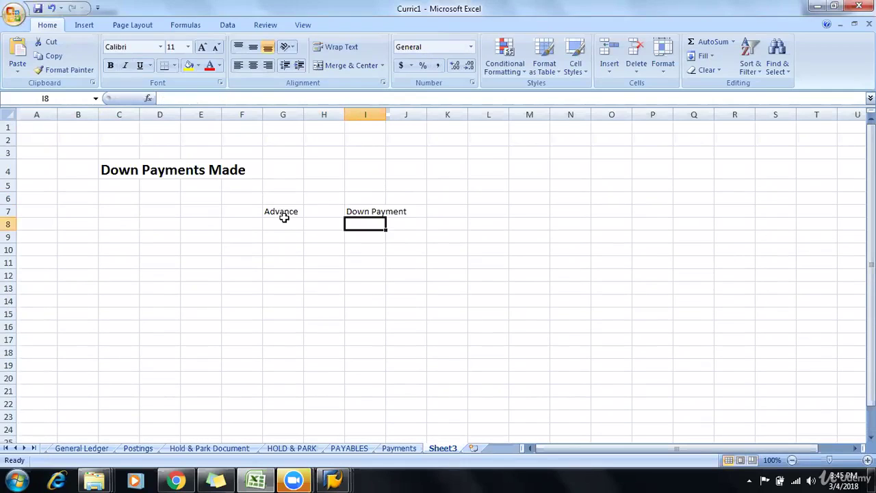
Enter 100% in cell G9, two rows below the Advance heading.
key(Left)
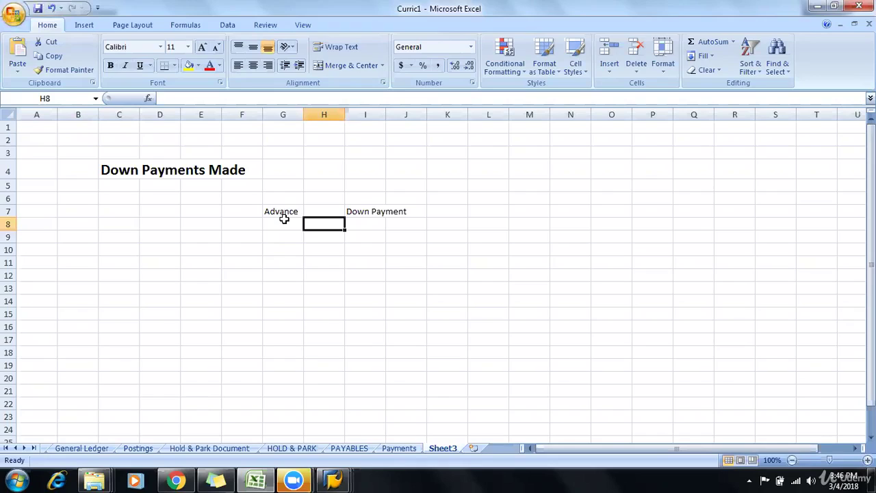
key(Down)
key(Left)
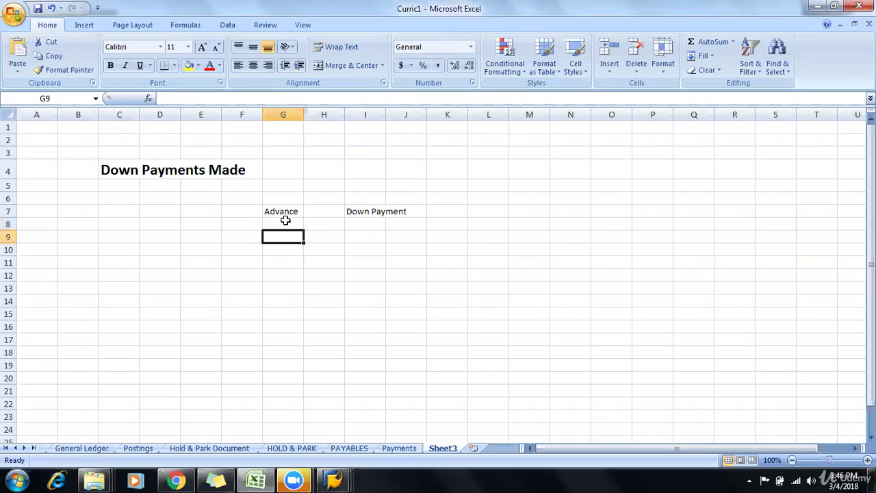
text(100%)
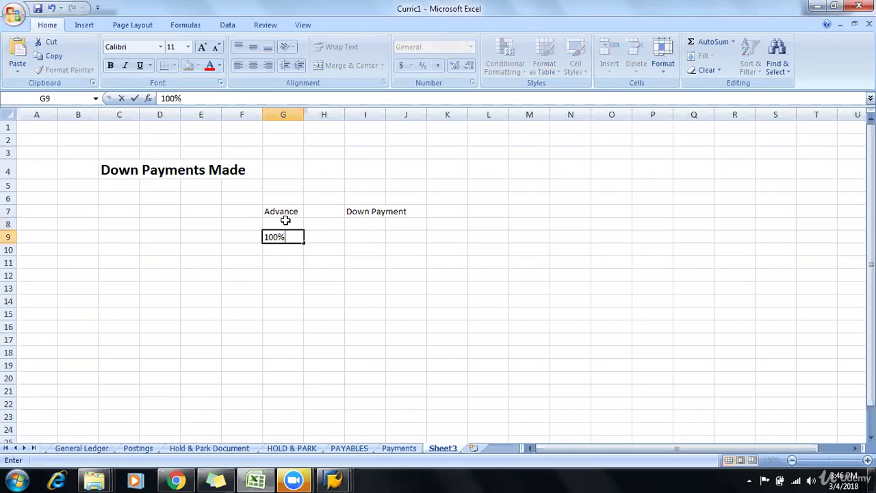
key(Return)
Enter 10000 in cell F10 and 10000 beside it in cell G10 for the Advance example.
key(Up)
key(Left)
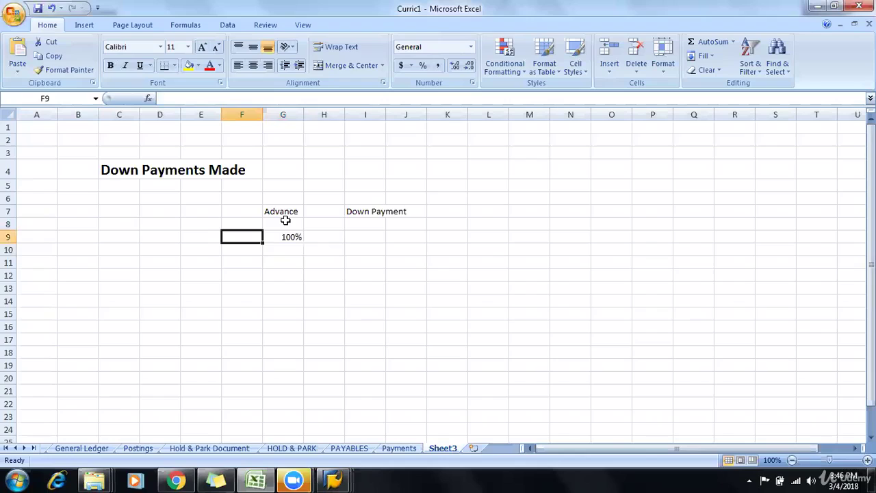
key(Down)
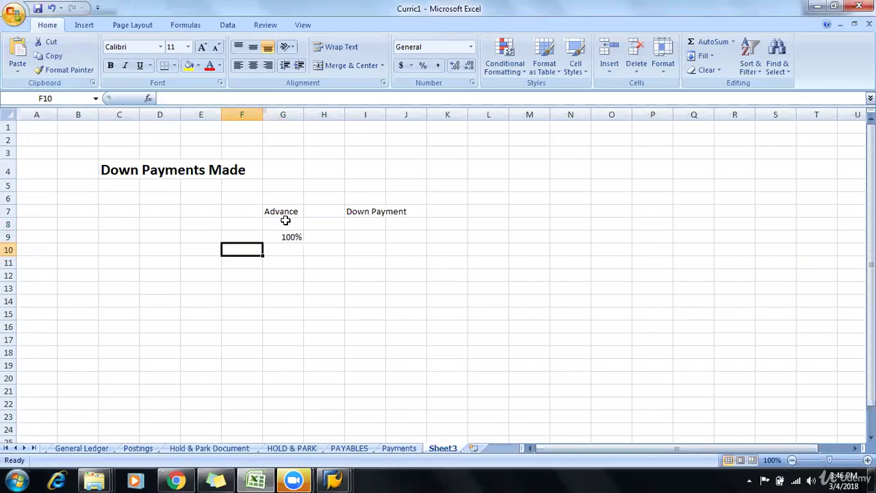
text(10000)
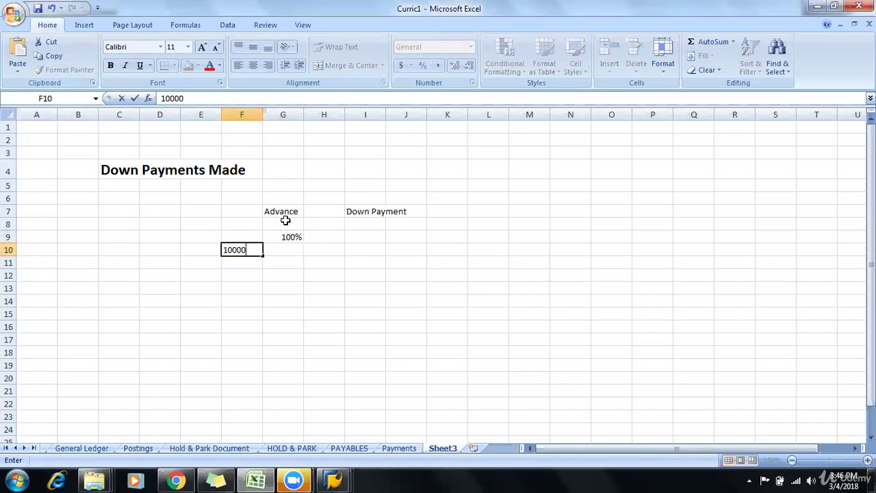
key(Tab)
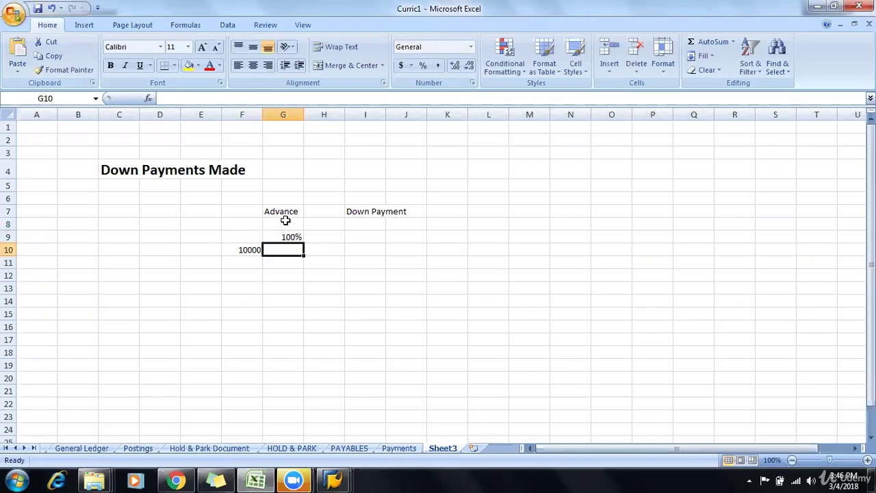
text(10000)
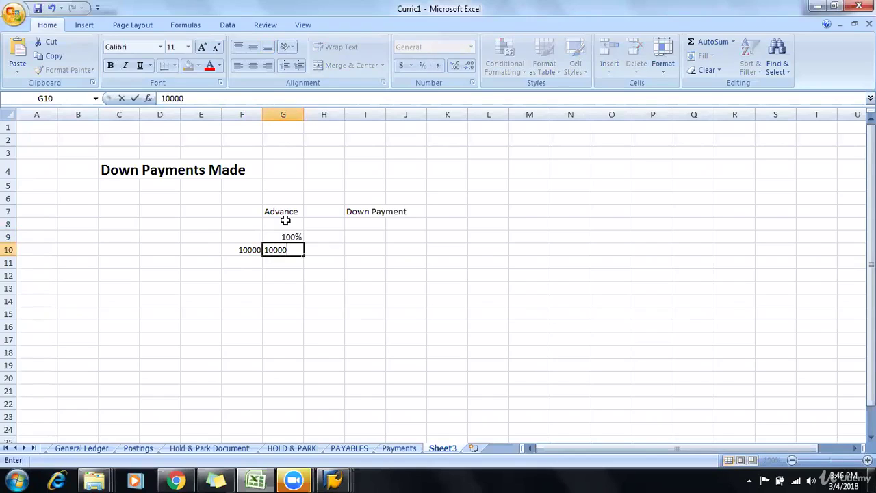
key(Return)
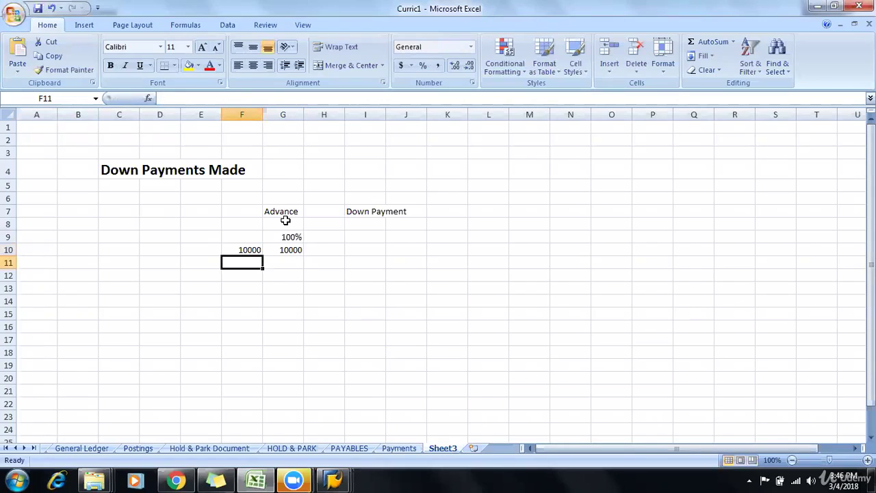
Make the 10000 amount in cell G10 bold.
key(Up)
key(Right)
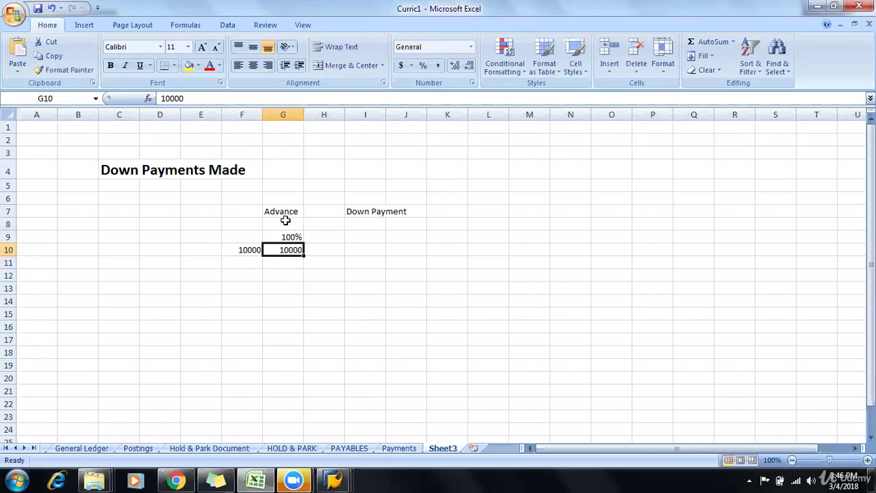
key(ctrl+b)
Enter 10000 in cell I10 as the base amount under the Down Payment heading.
key(Up)
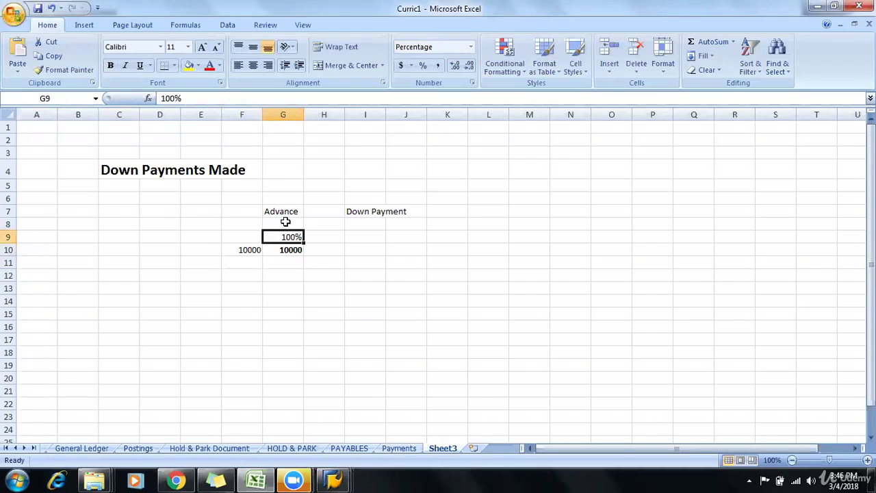
key(Right)
key(Right)
key(Right)
key(Right)
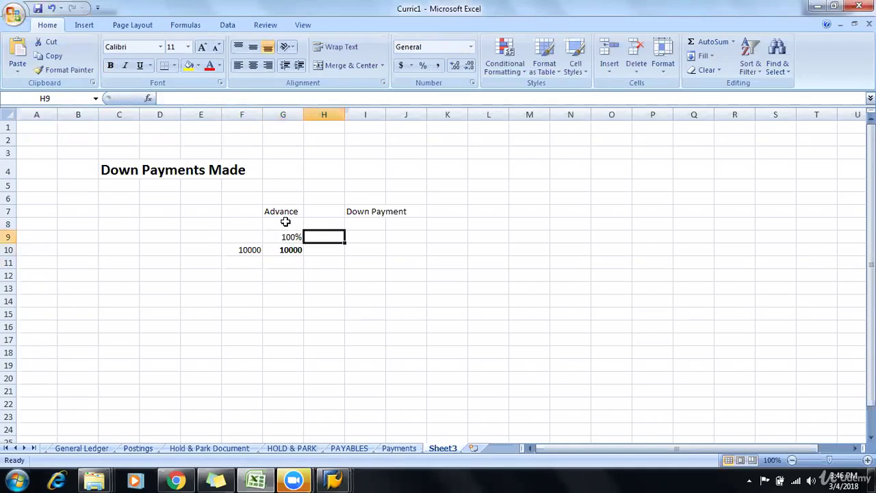
key(Left)
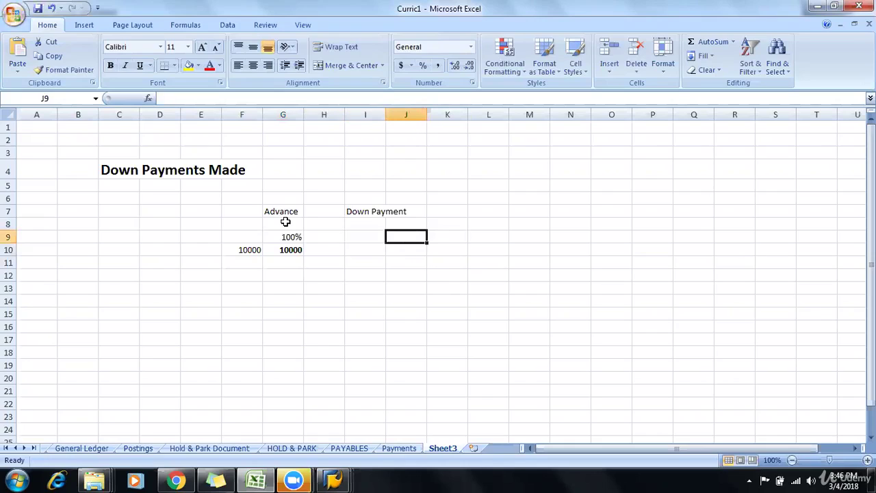
key(Left)
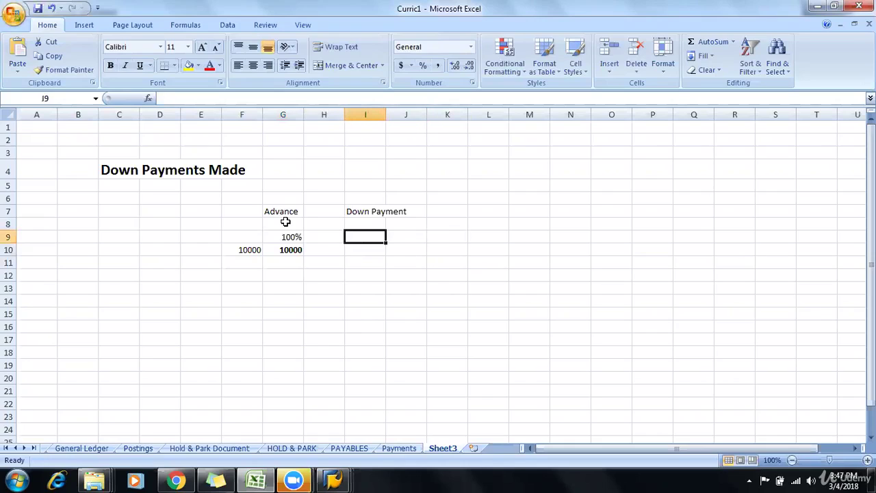
key(Down)
text(10000)
key(Right)
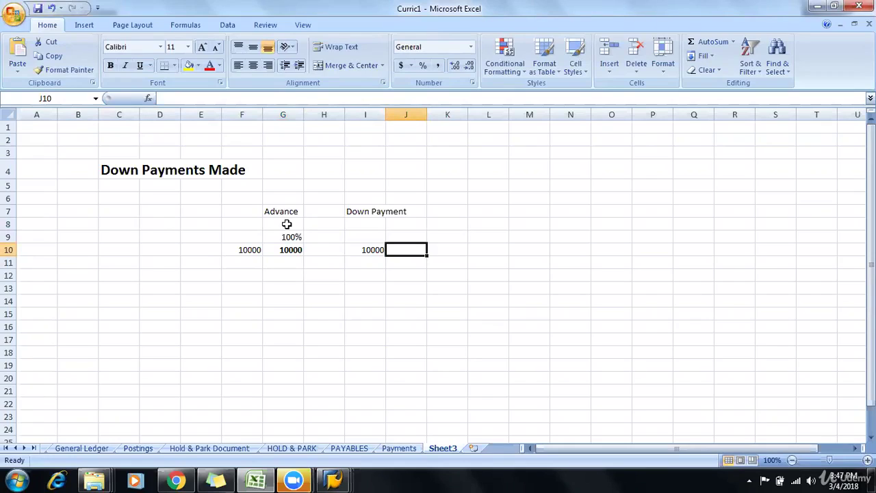
Enter 10 in cell J9 as the percentage figure for the Down Payment example.
key(Up)
text(50)
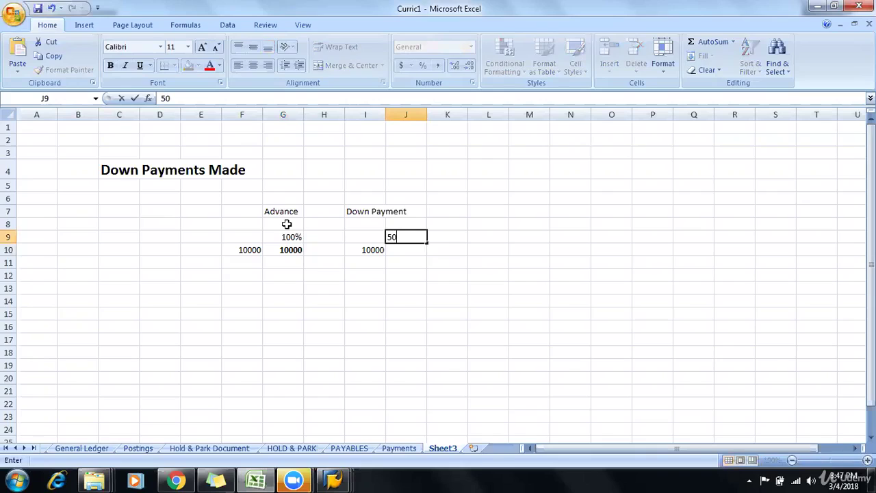
key(BackSpace)
key(BackSpace)
text(20)
key(Return)
key(Up)
text(10)
key(Return)
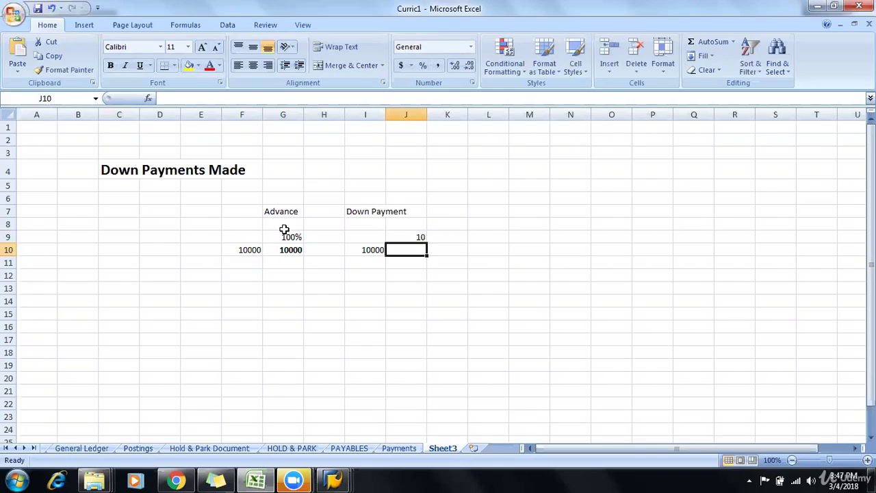
Enter 1000 in cell J10 as the down payment amount.
text(1000)
text(0)
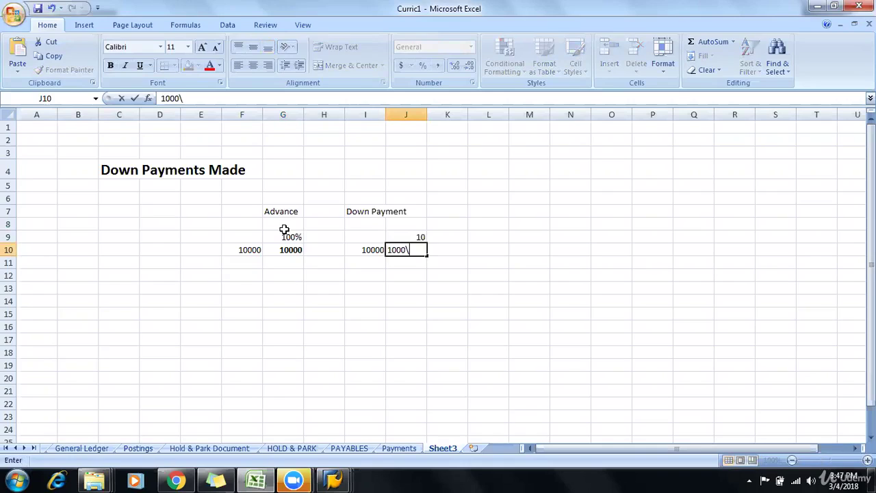
key(BackSpace)
key(Return)
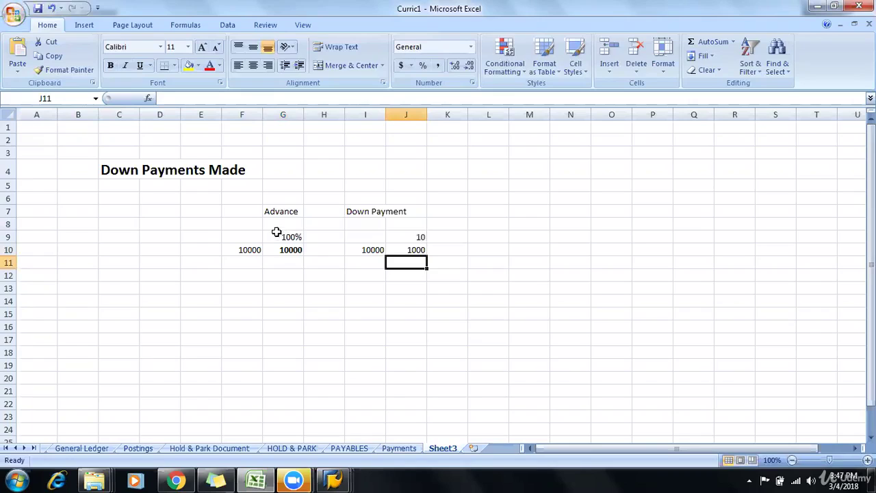
Move the Advance and Down Payment comparison block F6:K11 so that it starts at cell P5.
drag(251, 196, 461, 262)
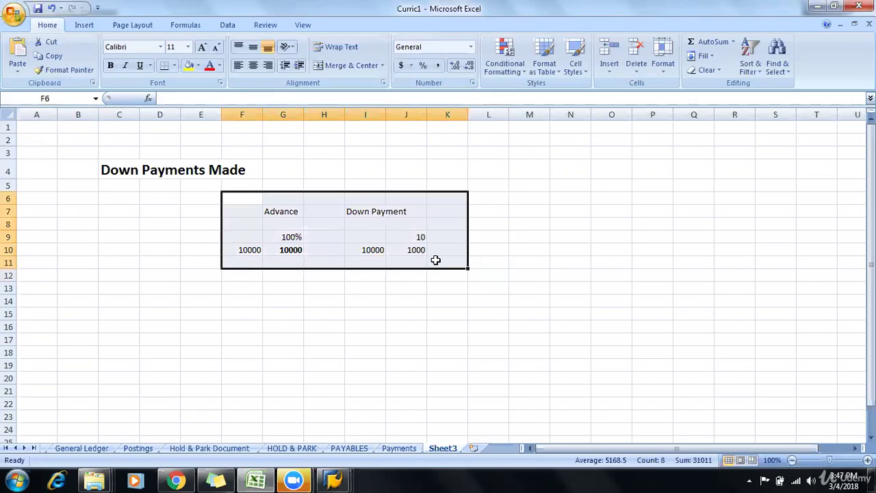
key(ctrl+c)
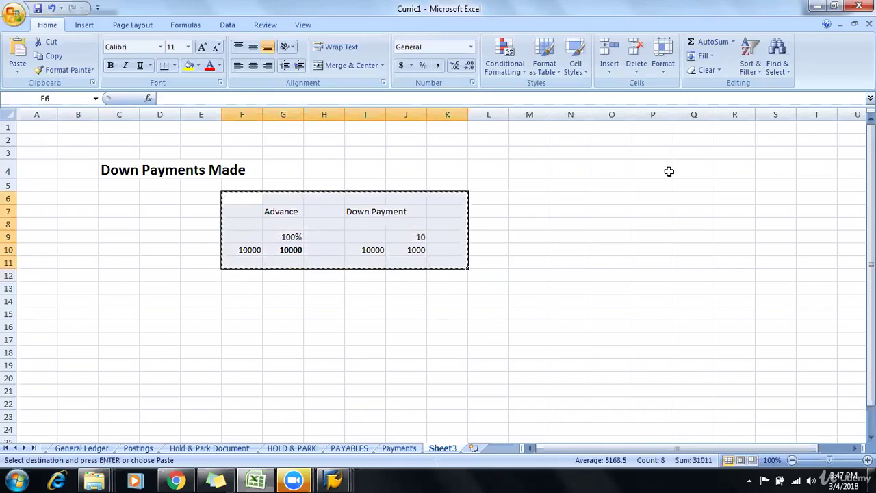
click(669, 183)
key(Return)
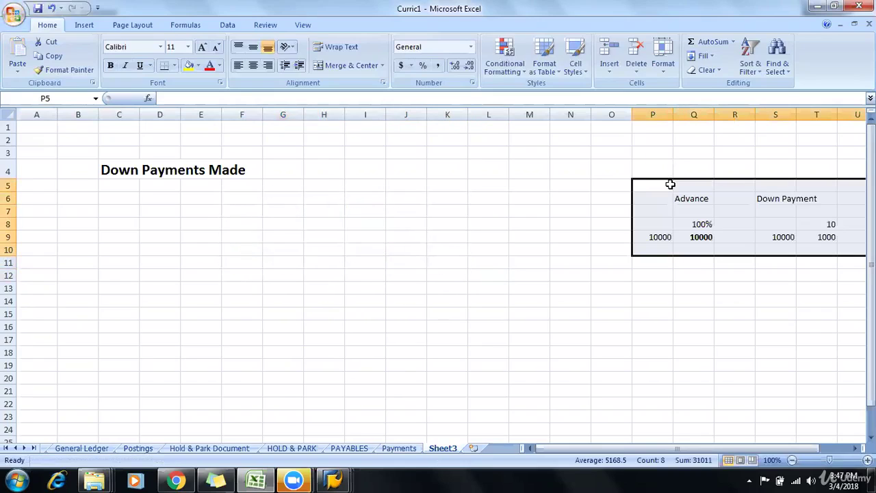
click(69, 261)
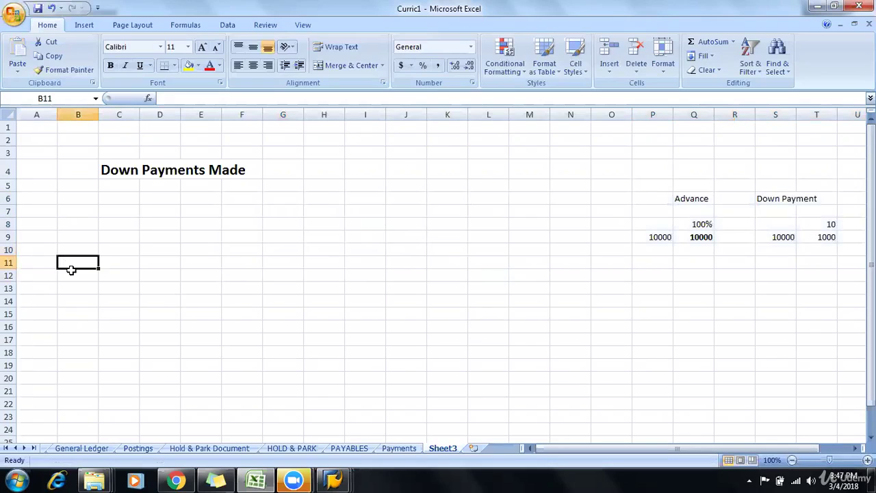
click(78, 274)
click(123, 171)
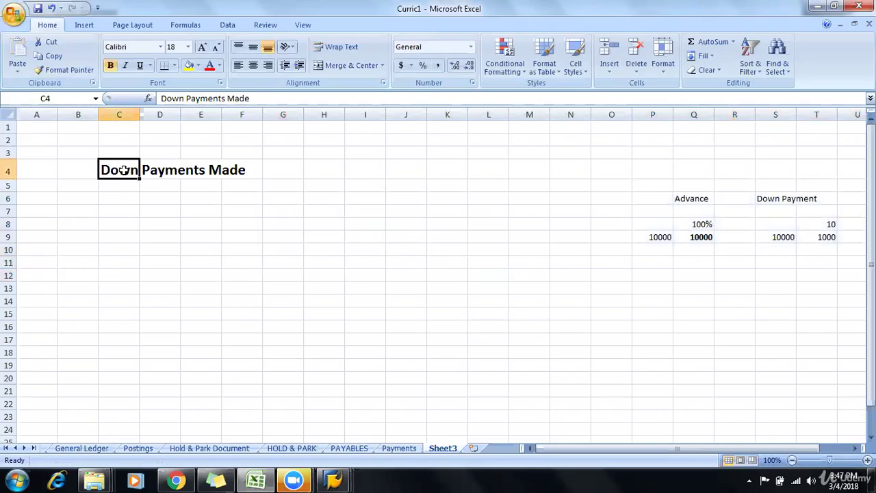
Underline the Down Payments Made title in cell C4.
key(ctrl+u)
click(155, 263)
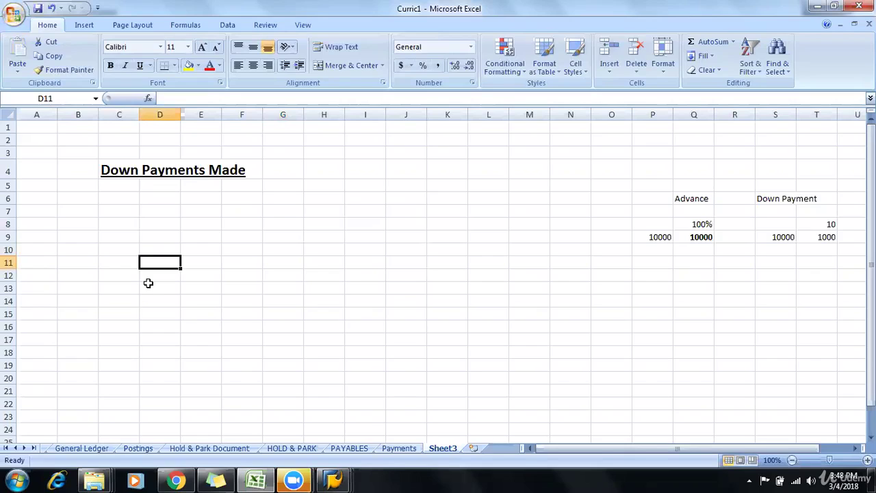
Enter the label Vendor in cell H9.
key(Right)
key(Right)
key(Right)
key(Down)
key(Down)
key(Left)
key(Left)
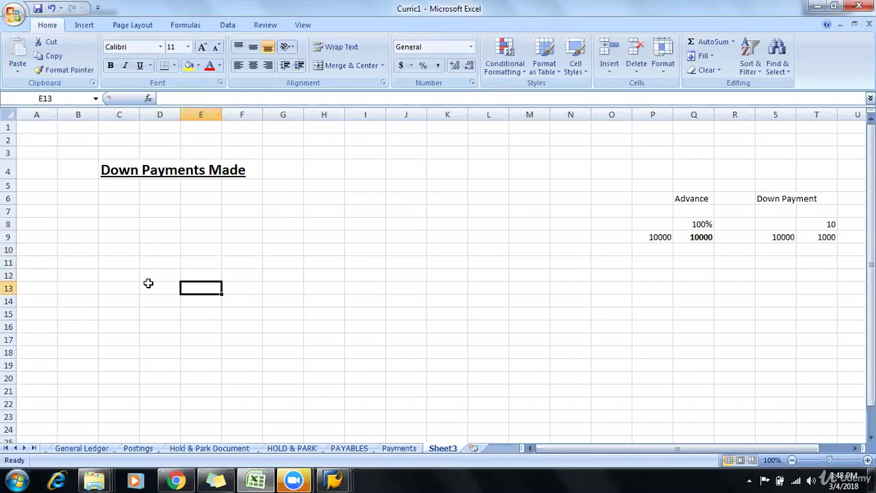
key(Right)
key(Right)
key(Up)
key(Right)
key(Up)
key(Up)
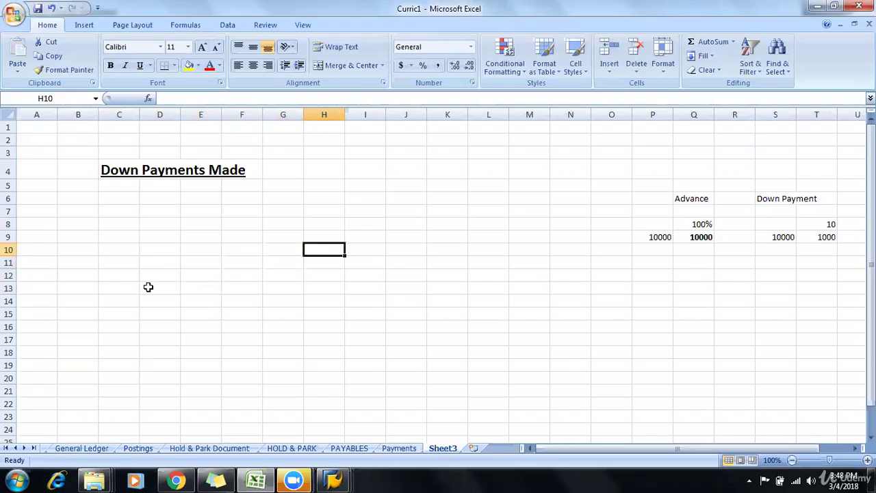
key(Up)
text(Vendor)
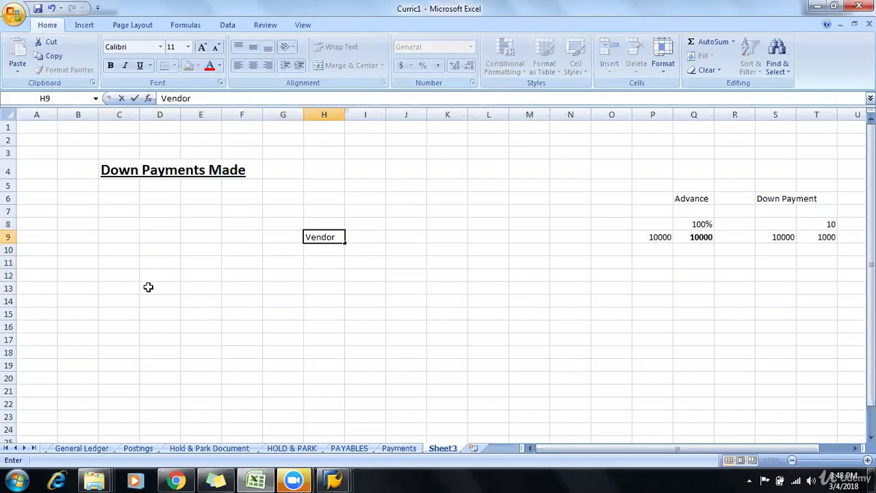
key(Return)
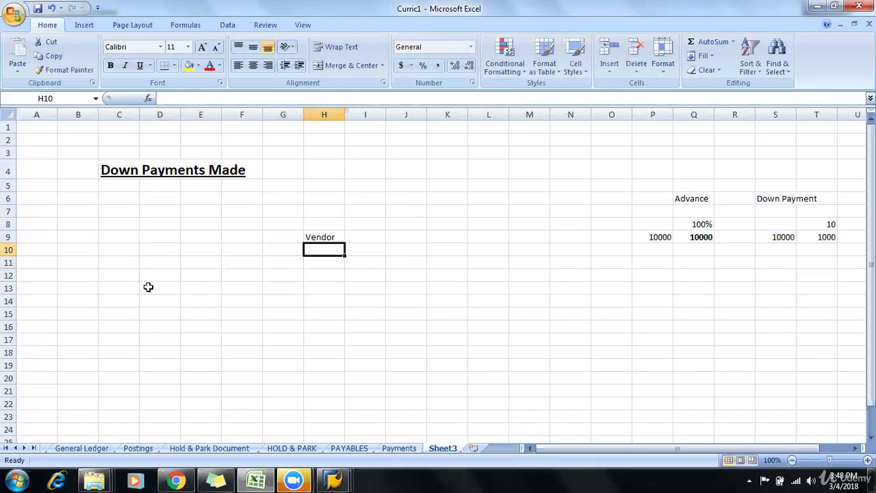
Make the Vendor label in cell H9 bold and underlined.
key(Up)
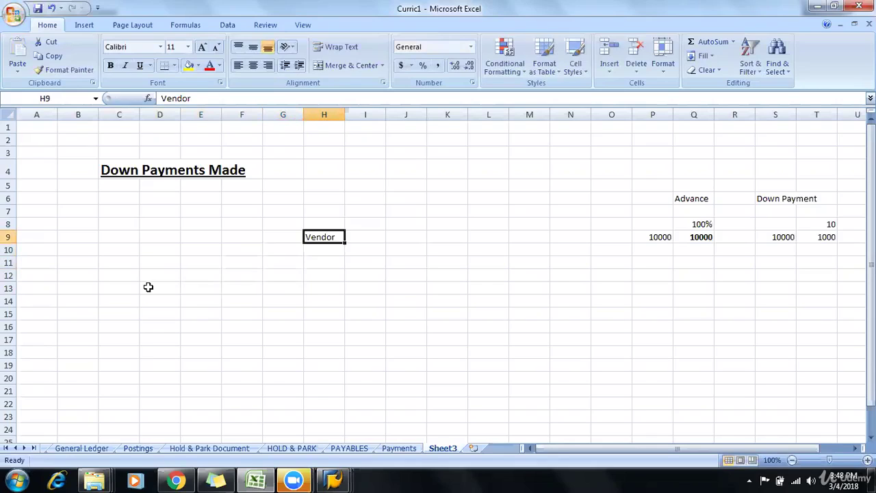
key(ctrl+b)
key(Down)
key(Down)
key(Down)
key(Down)
key(Up)
key(Up)
key(Up)
key(Up)
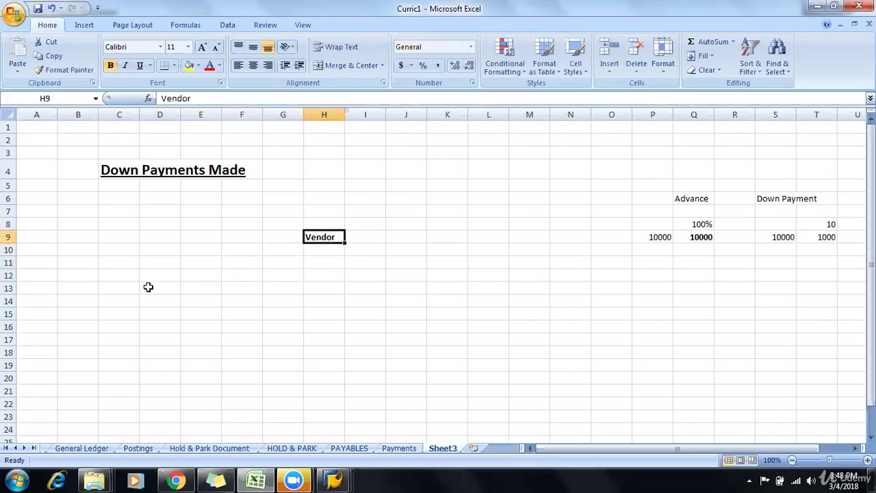
key(ctrl+u)
Enter the label Procurement in cell J15 and make it bold.
key(Down)
key(Down)
key(Right)
key(Down)
key(Down)
key(Right)
key(Down)
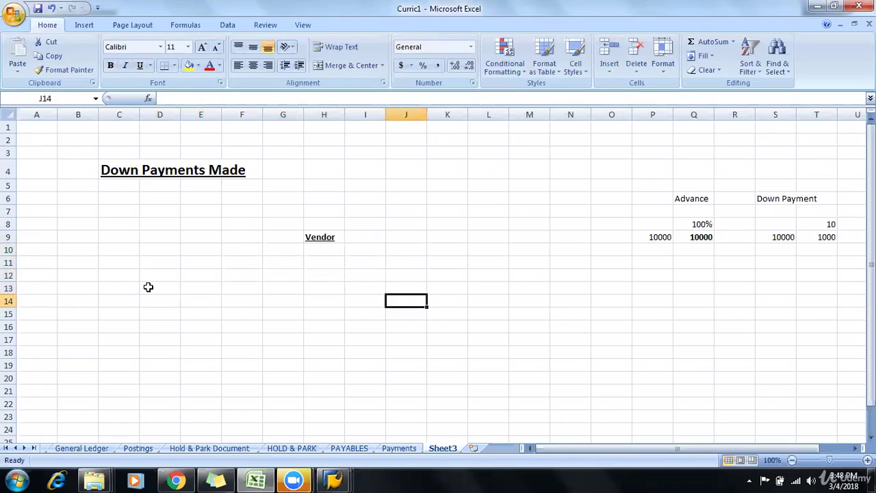
key(Down)
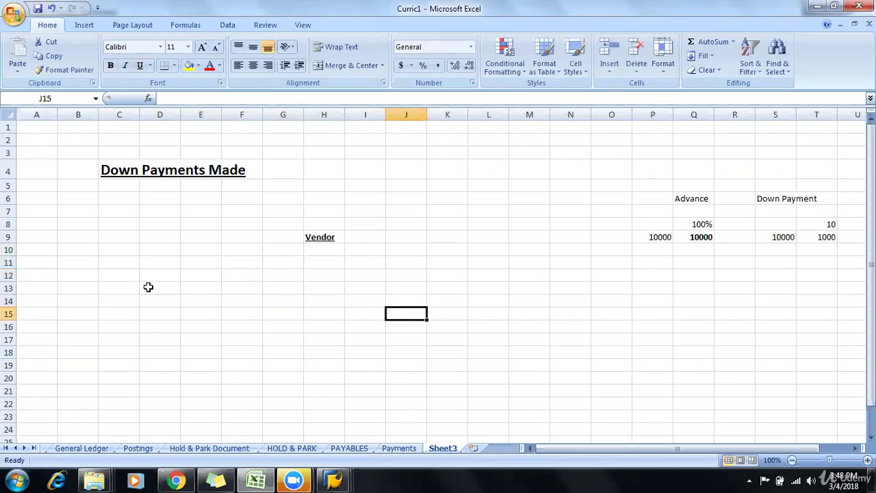
text(Procureme)
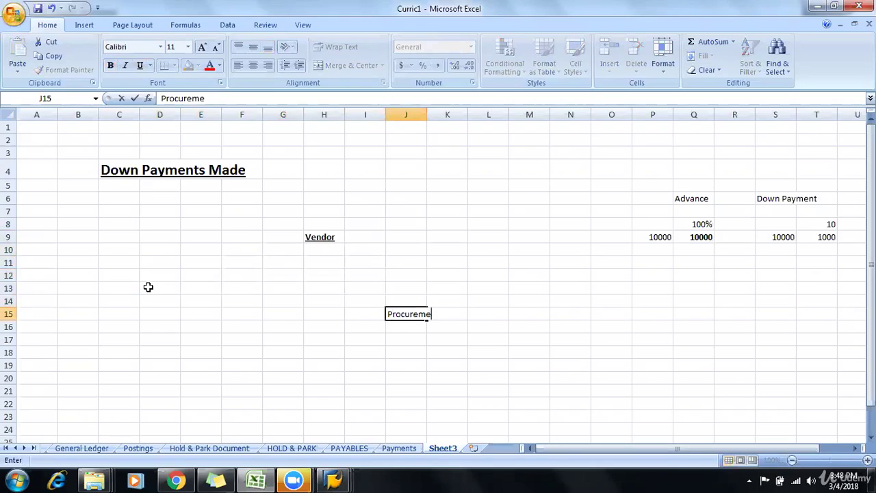
text(nt)
key(Return)
key(Up)
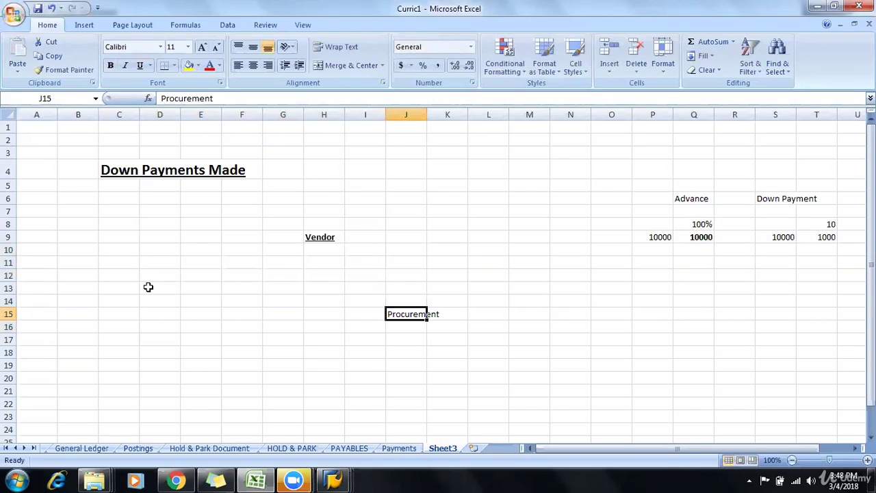
key(ctrl+b)
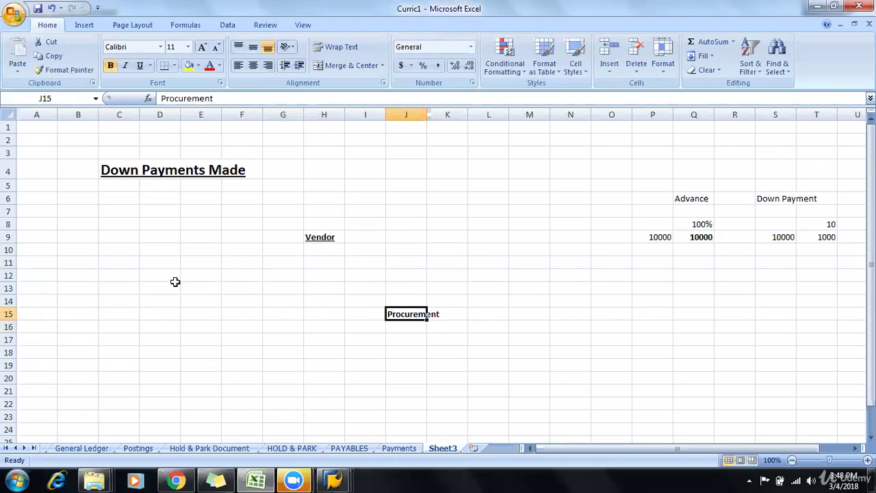
Put a thick box border around the range E14:K18, enclosing the Procurement label.
drag(219, 297, 450, 349)
click(173, 66)
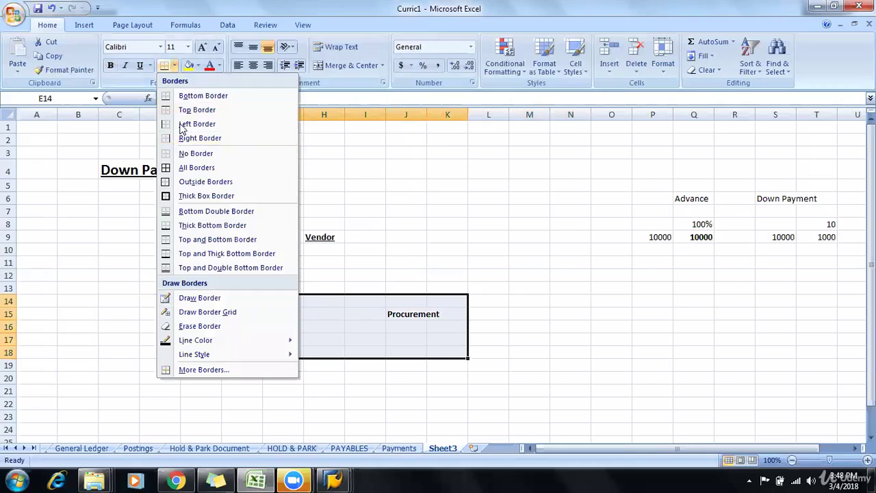
click(206, 196)
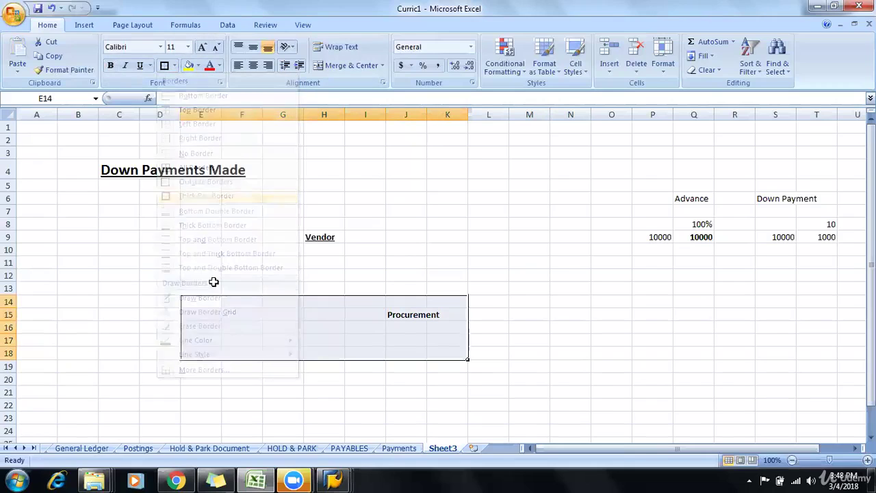
Enter the label Business in cell H13 just above the bordered box and make it bold.
click(305, 291)
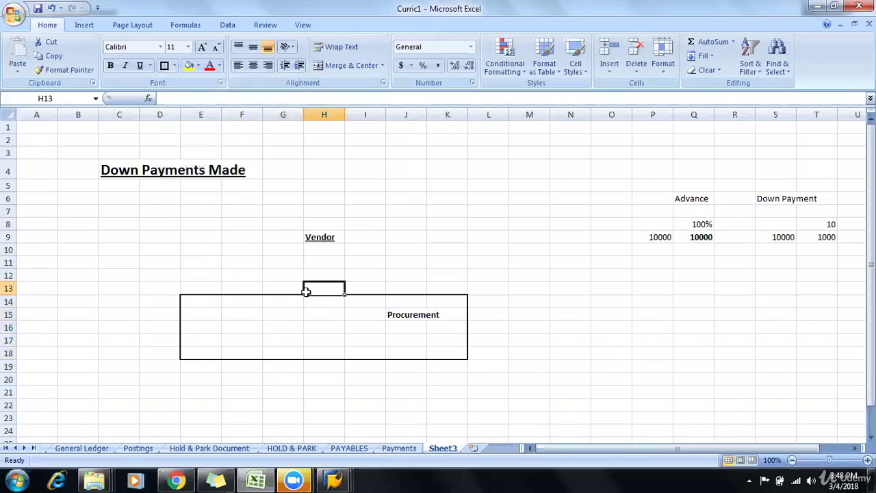
text(Business)
key(Return)
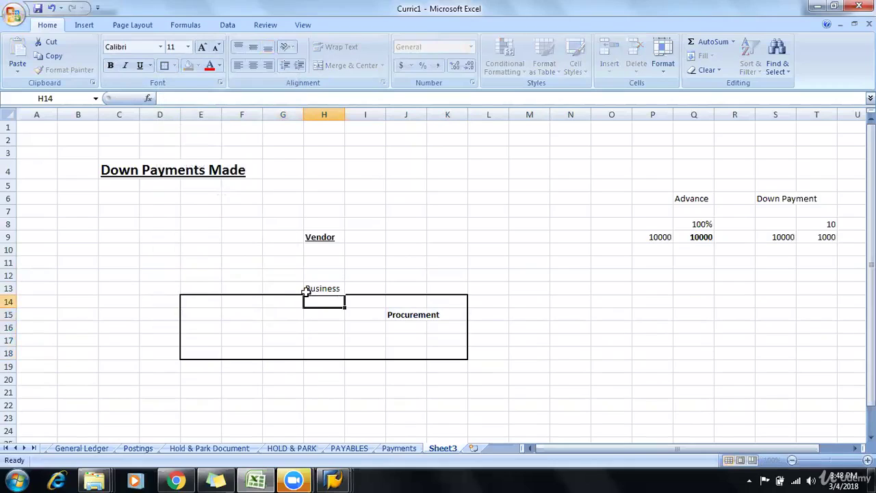
click(306, 293)
key(ctrl+b)
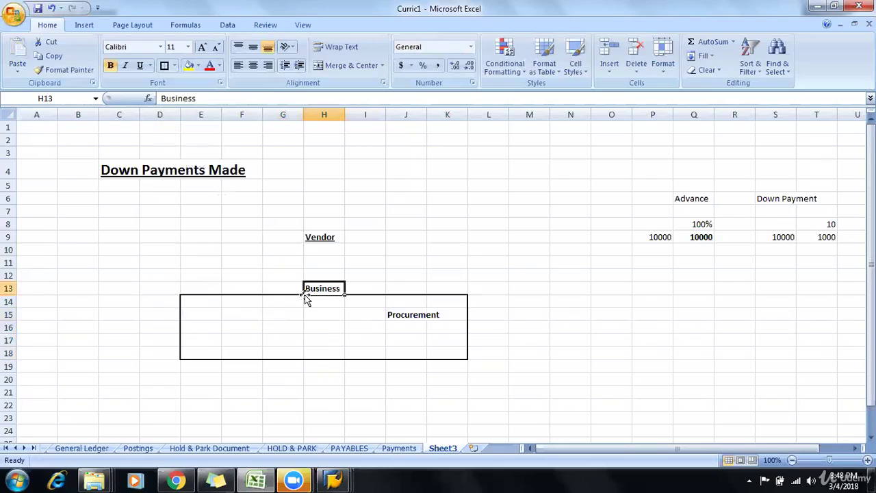
Underline the Procurement label in cell J15.
key(Left)
key(Down)
key(Down)
key(Left)
key(Left)
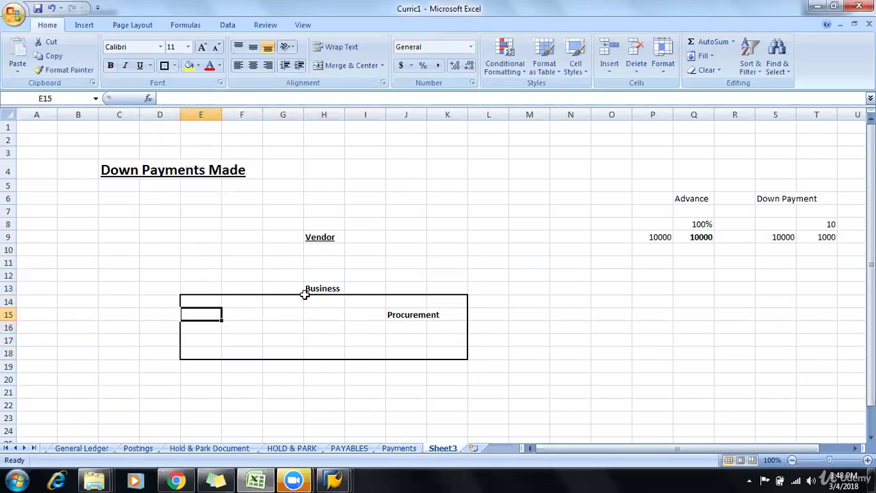
key(Right)
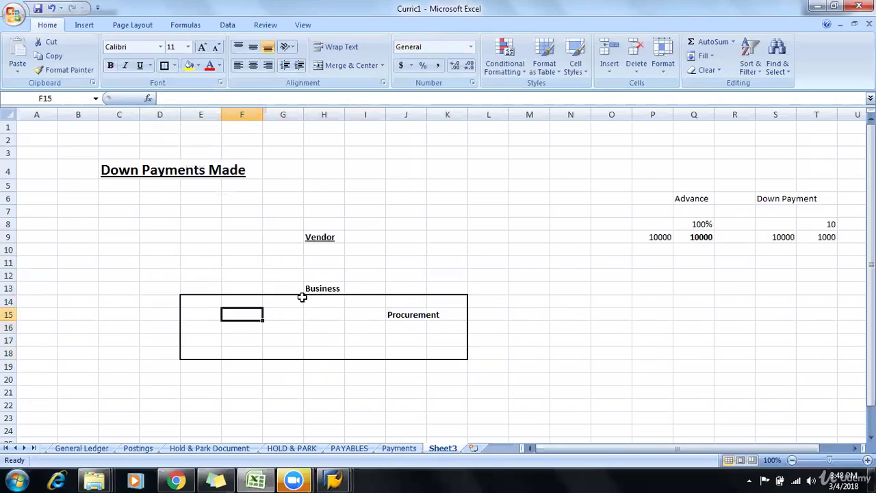
click(419, 319)
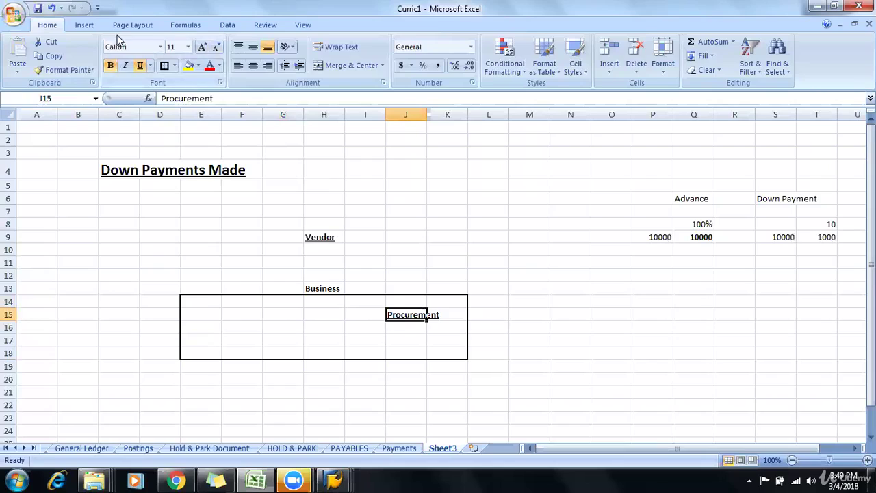
Draw a straight arrow from Procurement to Vendor, about 0.88" high and 1.09" wide, with the black line style.
click(89, 23)
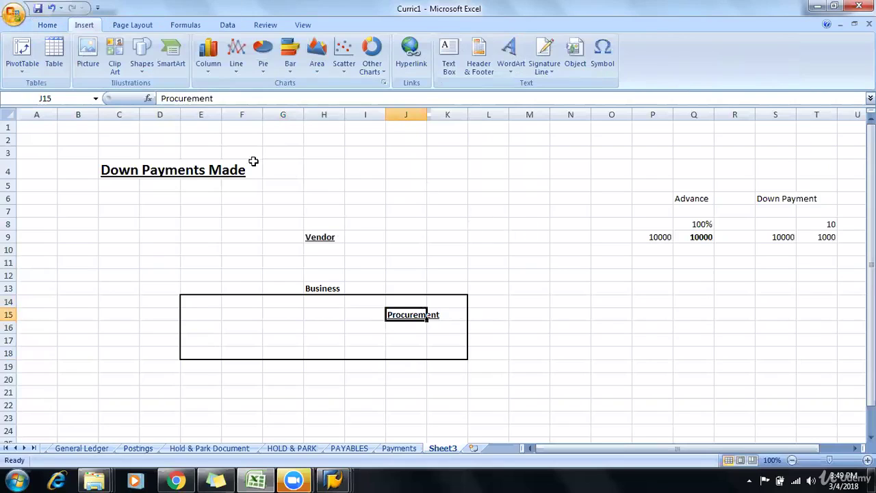
click(141, 65)
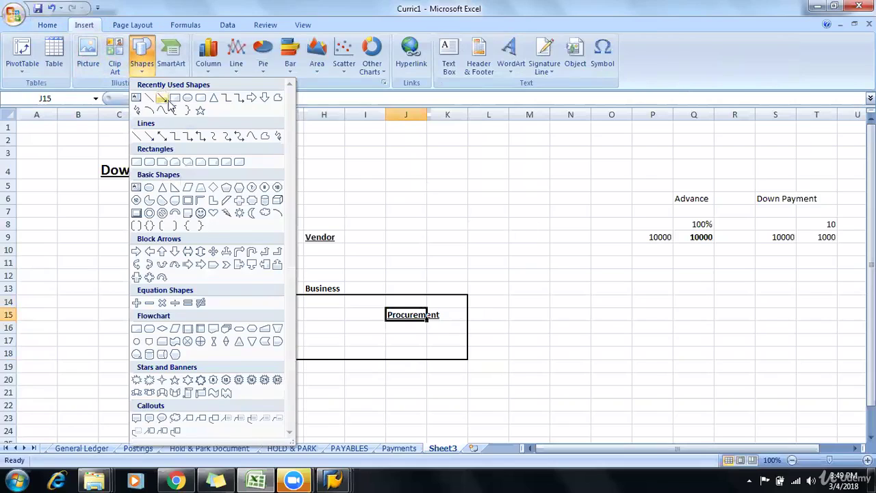
click(163, 99)
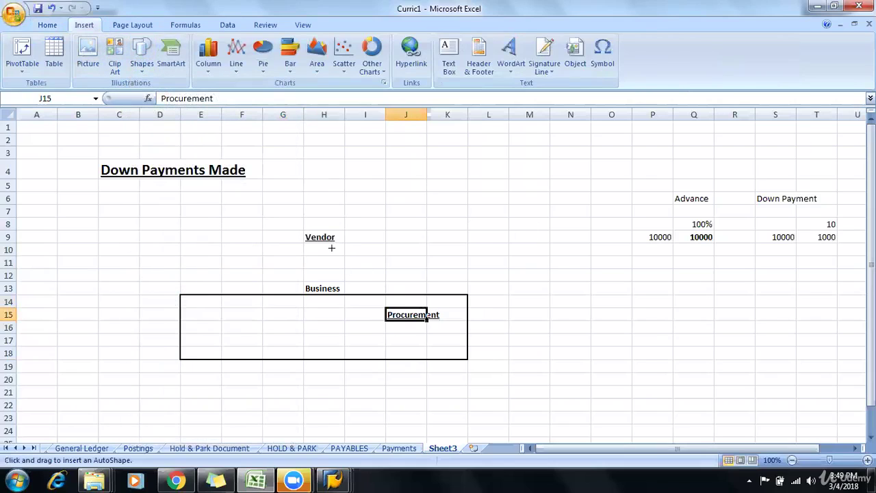
drag(404, 305, 338, 247)
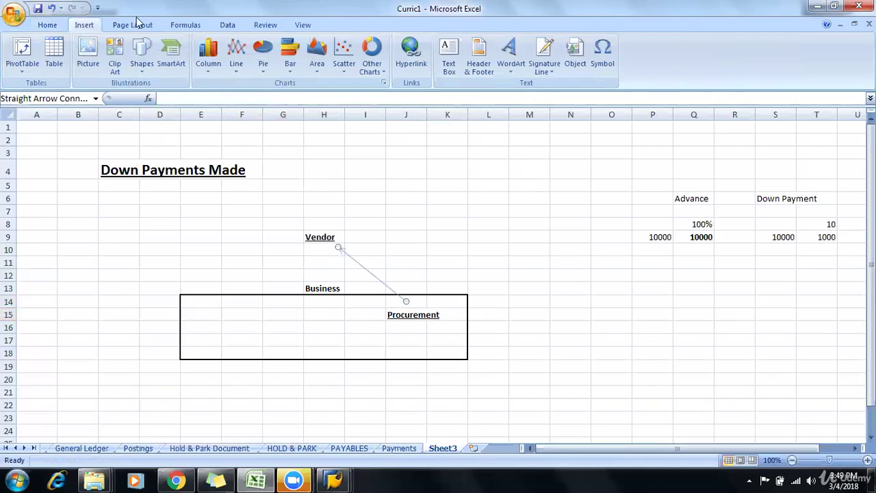
click(183, 65)
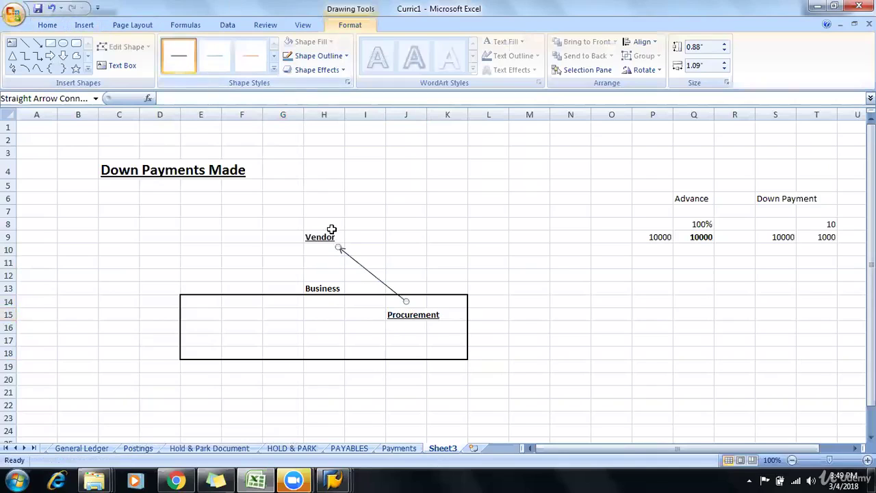
click(387, 245)
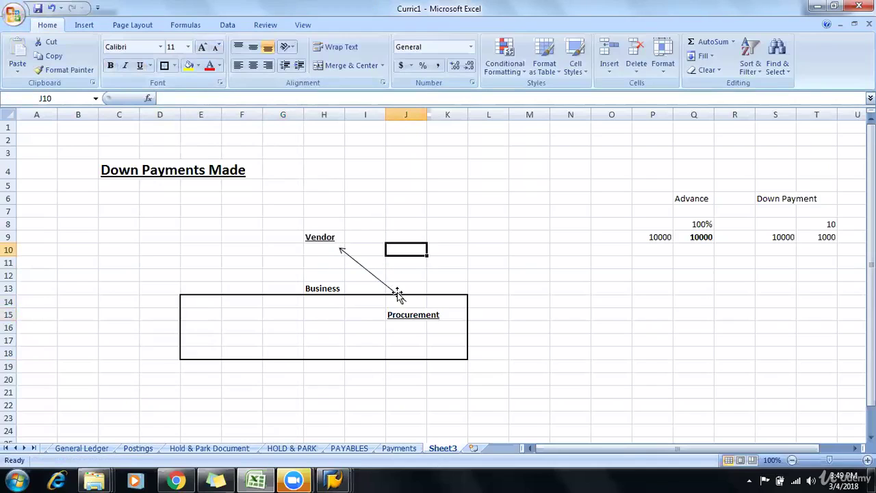
Number the arrow by entering 1 in cell J12 and left-aligning it.
click(397, 294)
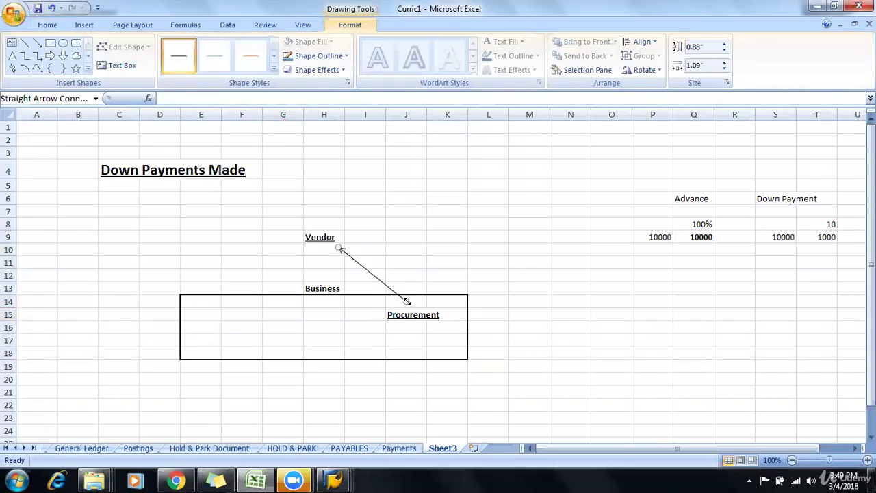
click(392, 273)
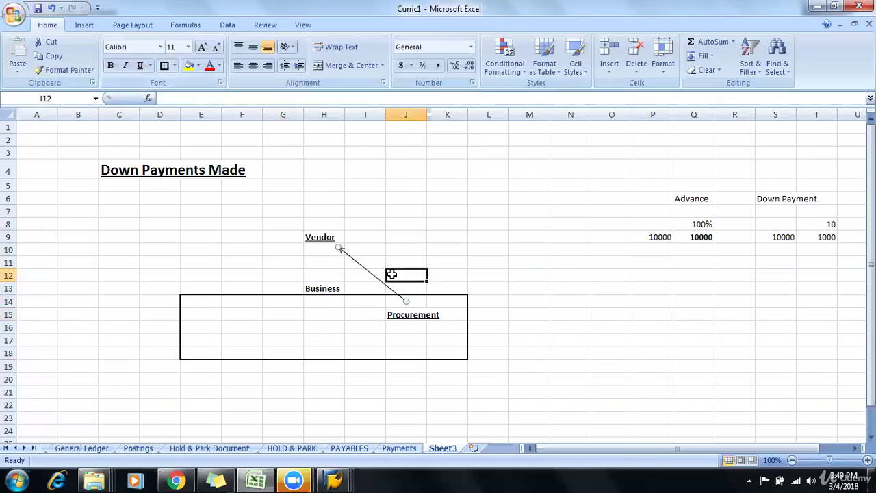
text(1)
click(472, 272)
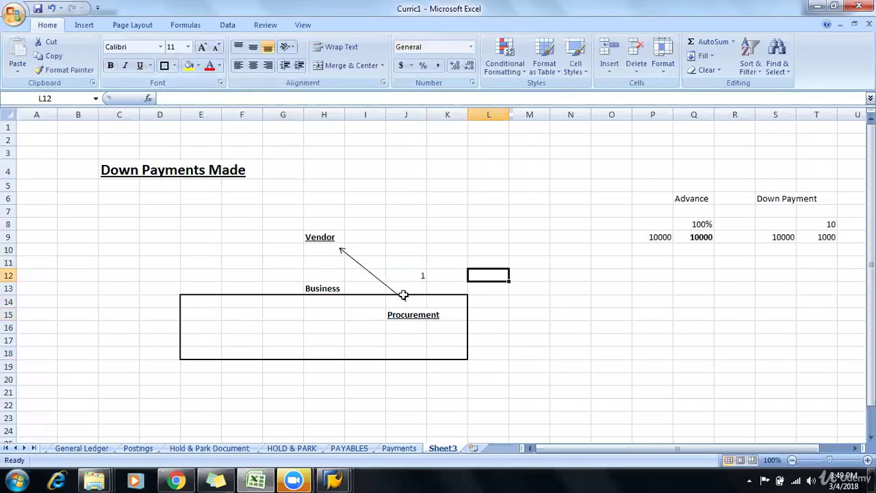
click(409, 274)
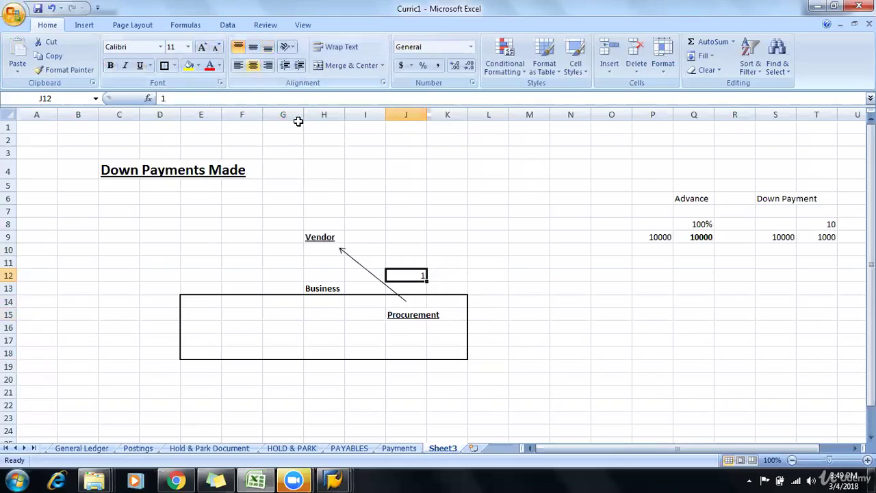
click(237, 65)
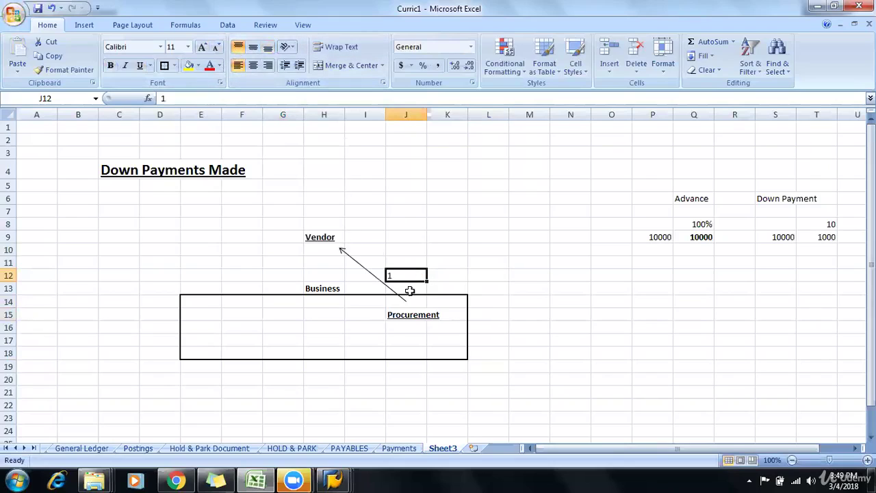
Record item 1 beside the bordered box in row 13: number 1 in L13, Invoice in M13 and 10000 in N13.
click(401, 312)
click(399, 297)
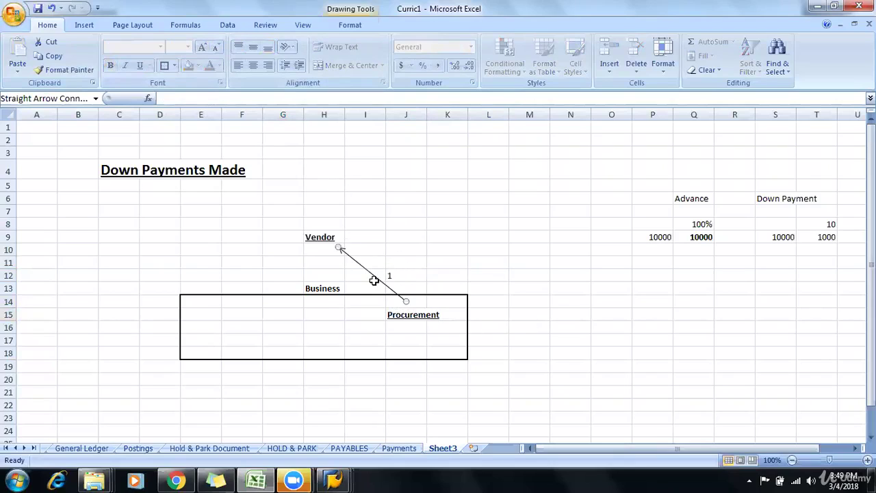
click(512, 287)
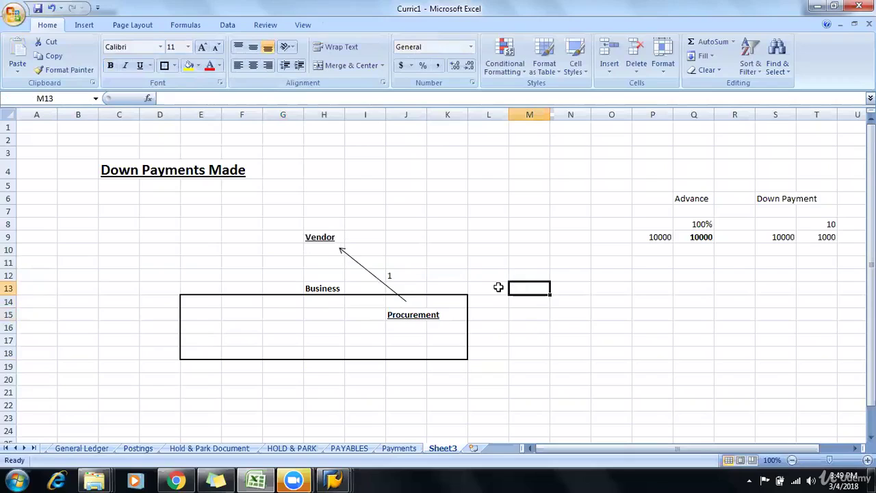
text(Invoice)
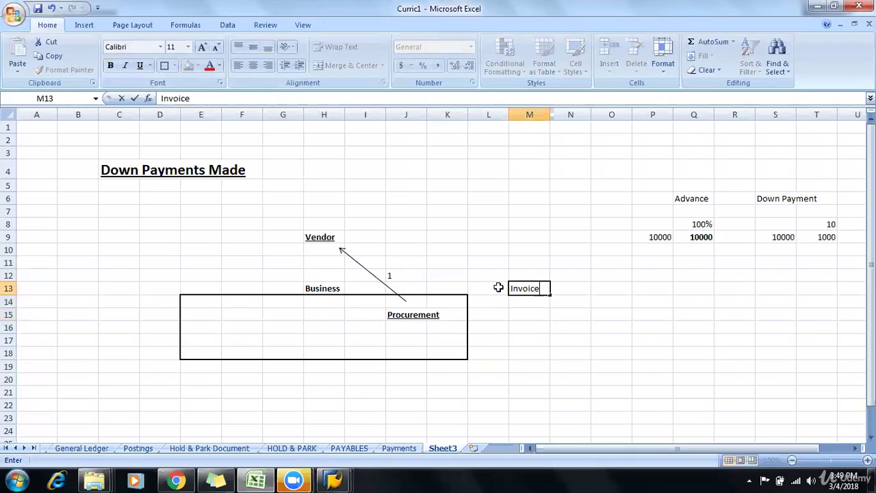
key(Tab)
text(1000)
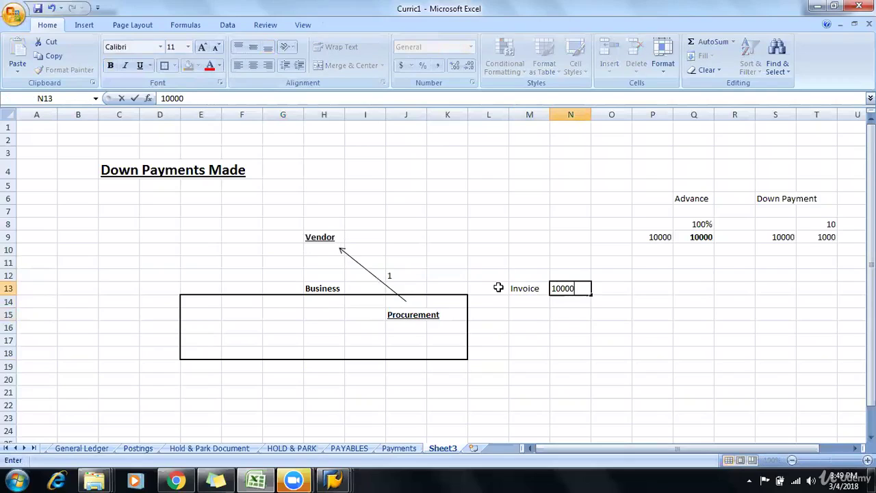
key(Return)
click(498, 289)
text(1)
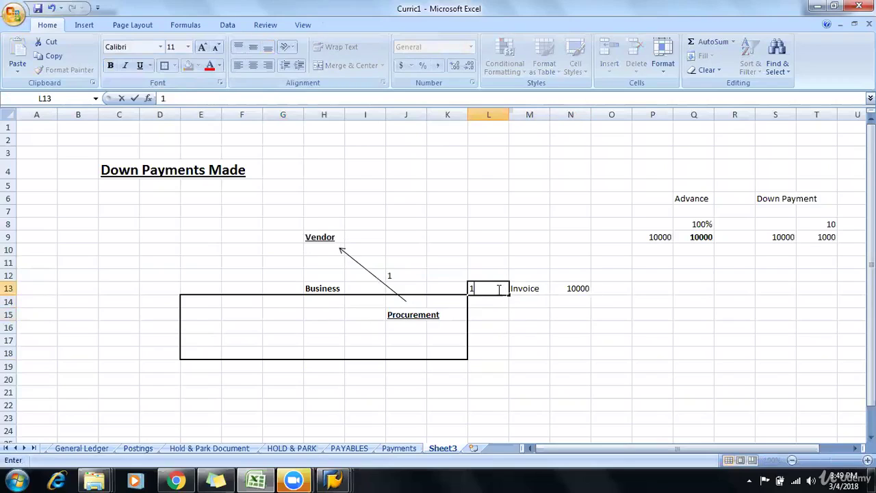
key(Return)
key(Return)
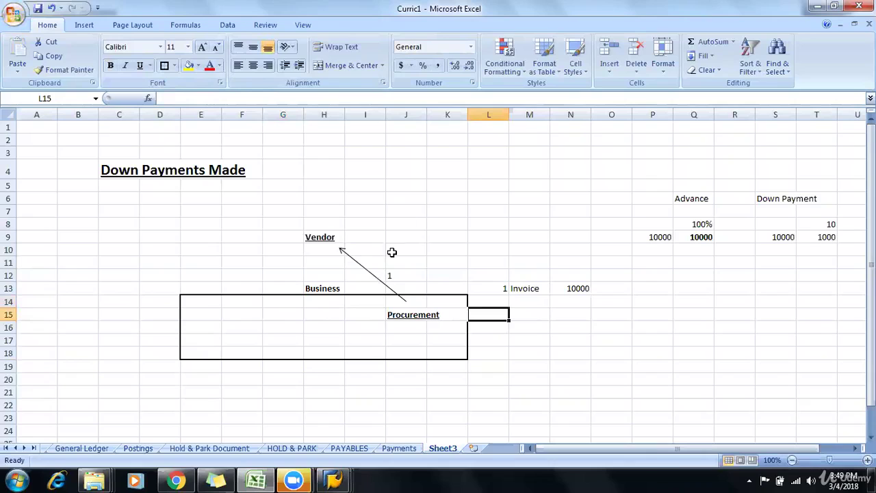
click(83, 24)
click(142, 58)
click(152, 100)
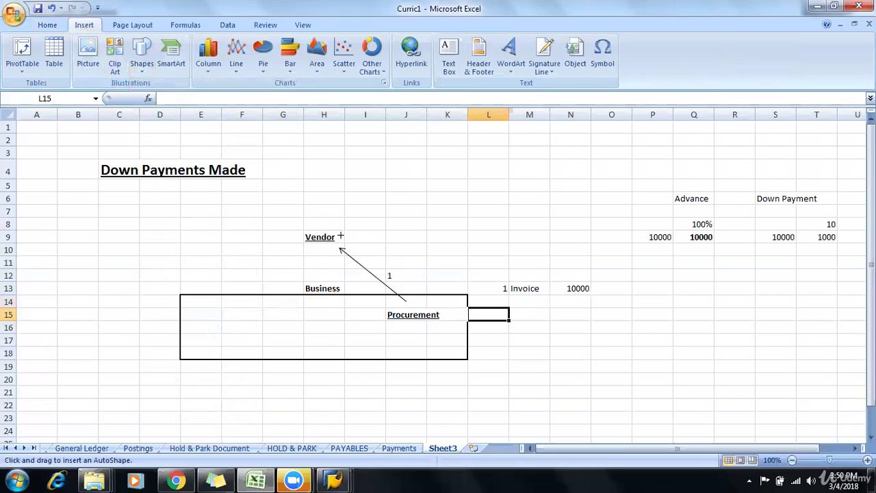
drag(341, 236, 343, 236)
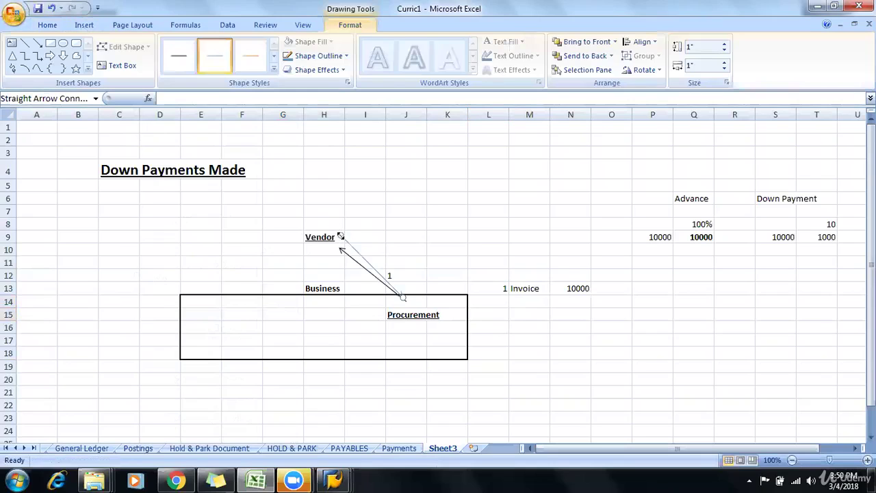
key(Escape)
click(373, 260)
click(339, 249)
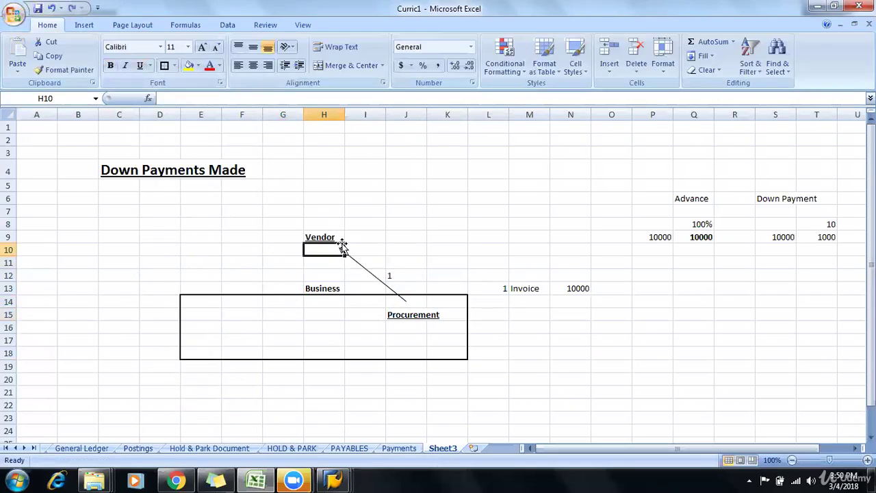
Enter the note (10% of DP) in cell I9 next to the Vendor label.
click(357, 237)
text((10% of DP)
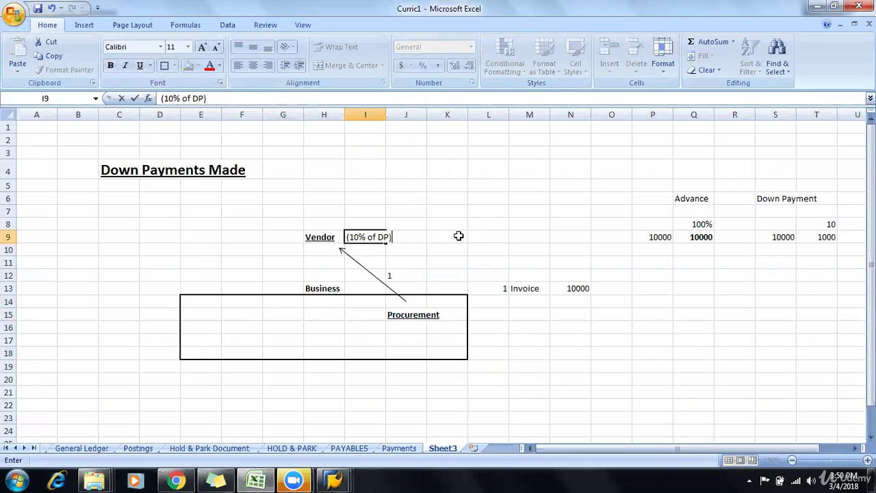
click(430, 286)
click(428, 246)
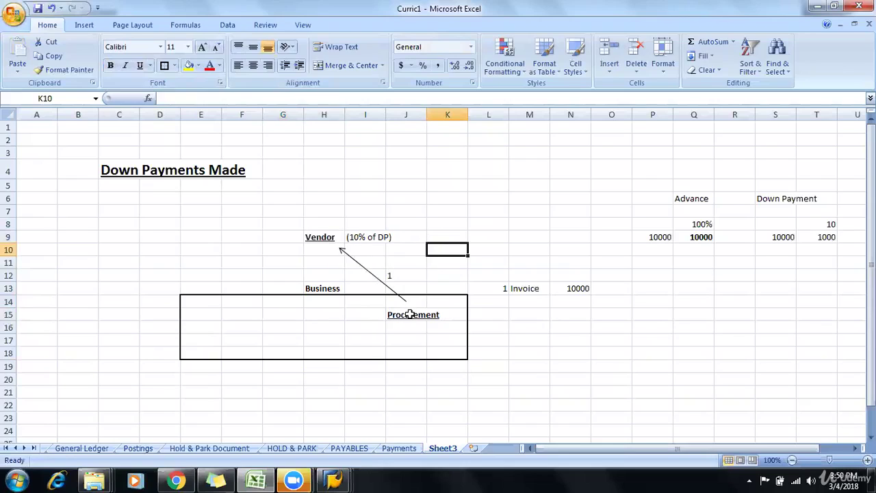
Enter the label Finance in cell F15 inside the Business box and make it underlined and bold.
click(328, 240)
click(412, 317)
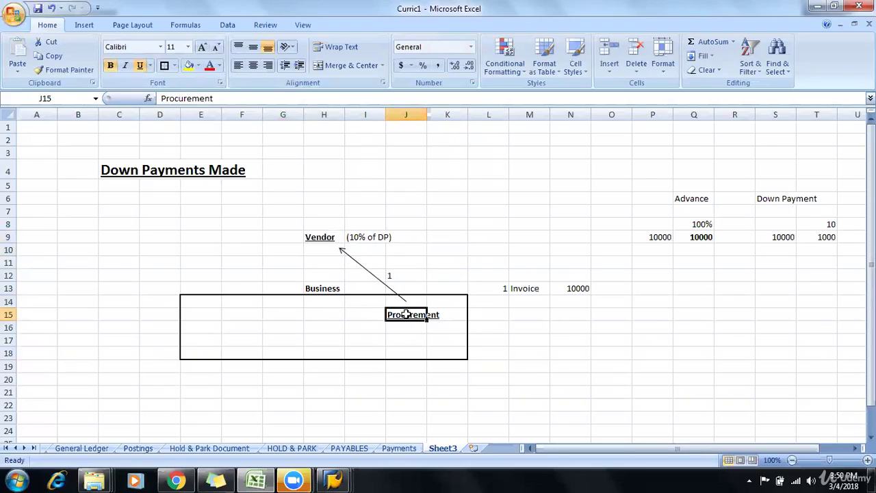
click(231, 313)
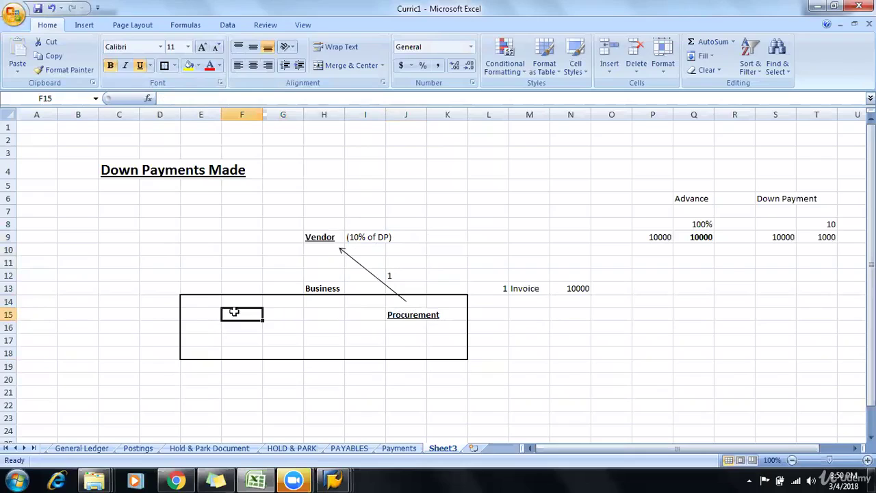
text(Finan)
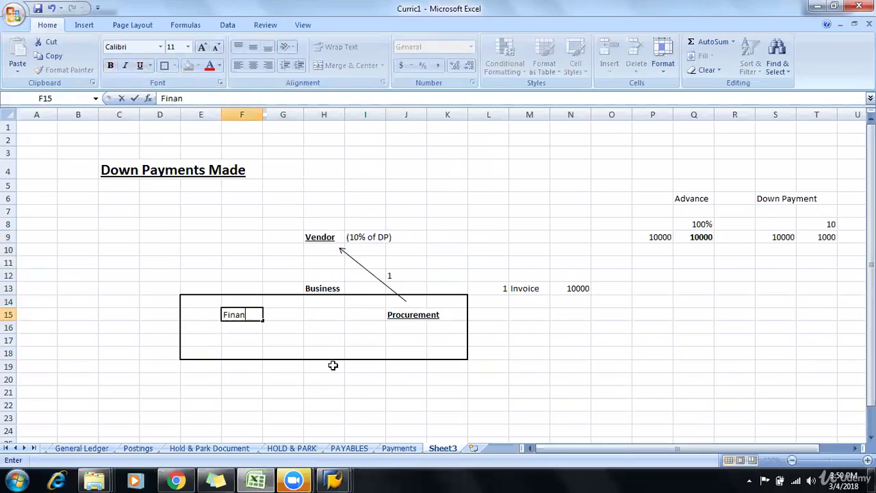
text(ce)
key(Return)
key(Up)
key(ctrl+u)
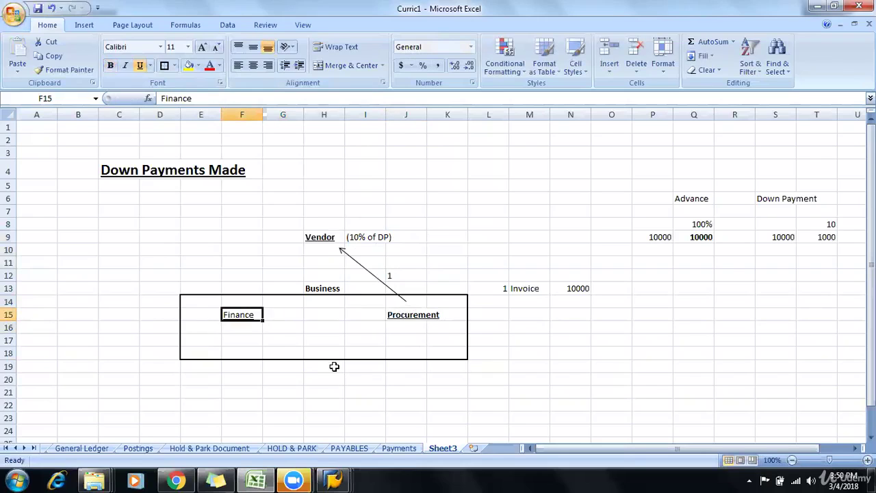
key(ctrl+b)
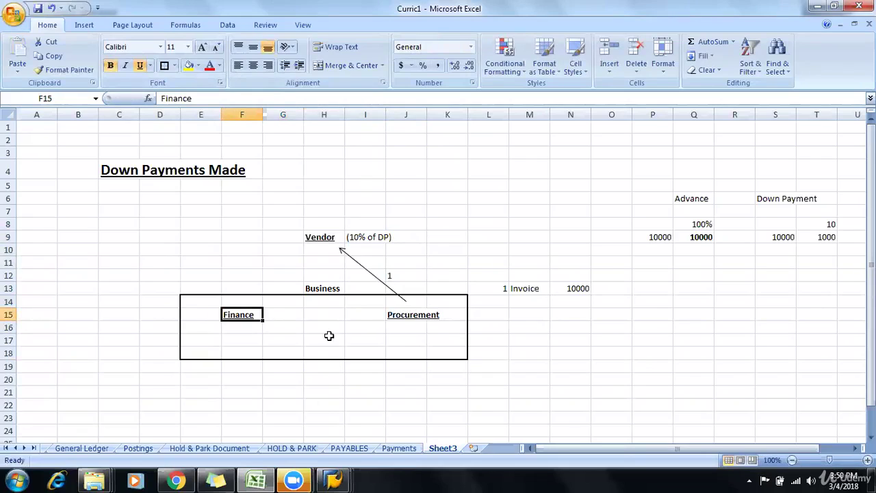
Duplicate the Procurement–Vendor arrow and reposition the copy's ends so it runs horizontally from Procurement to Finance.
click(330, 337)
click(250, 315)
click(378, 313)
click(403, 315)
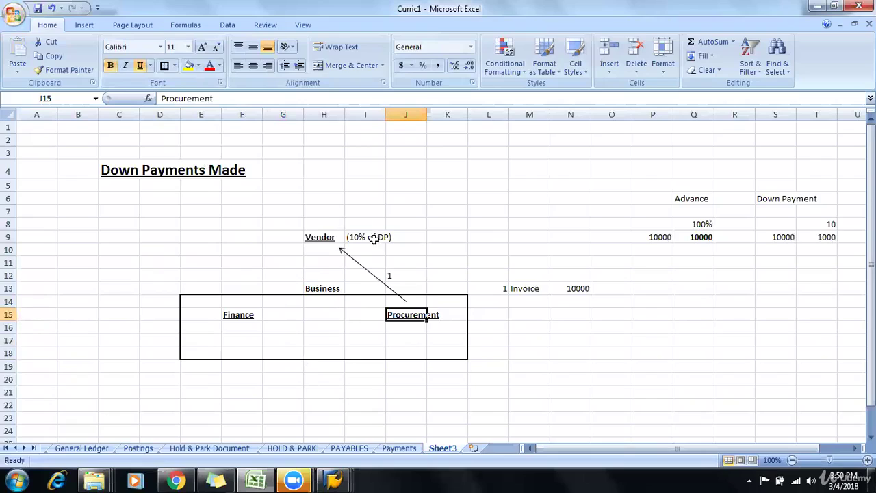
click(353, 257)
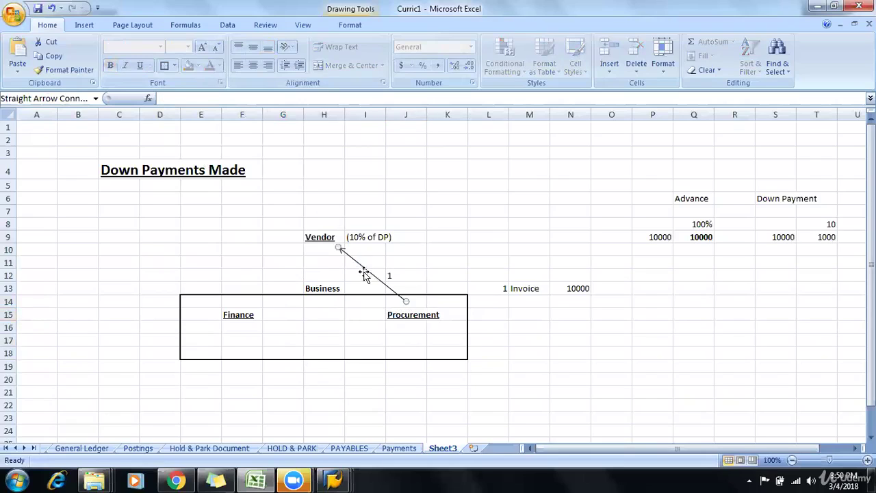
drag(365, 272, 319, 306)
drag(359, 348, 375, 315)
click(342, 328)
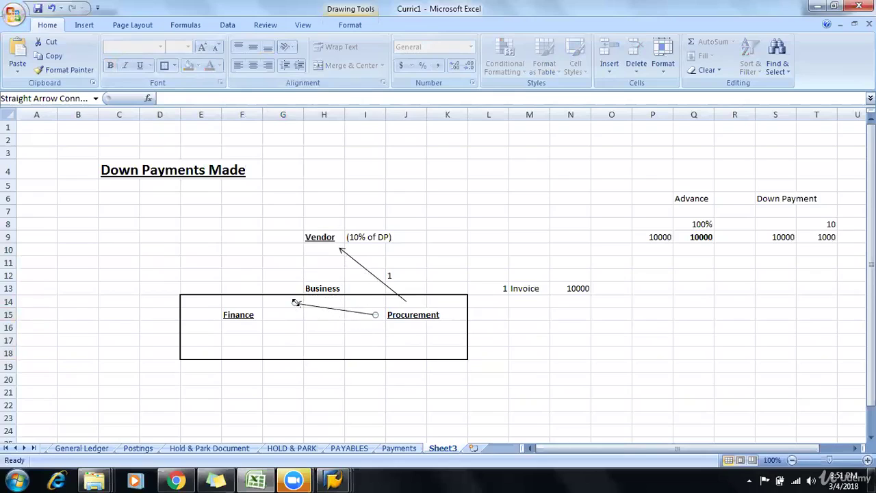
drag(296, 302, 265, 315)
click(393, 350)
Enter Request for DP in cell H17 below the Procurement–Finance arrow and make it bold.
click(312, 326)
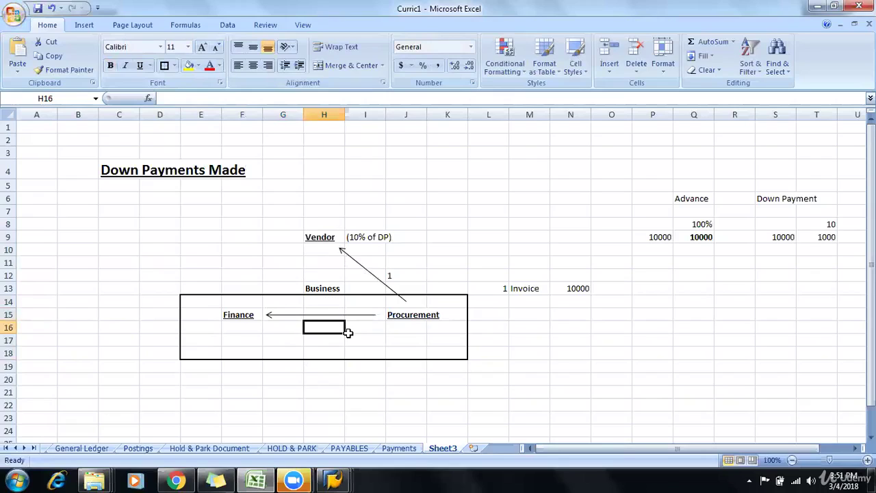
key(Down)
text(R)
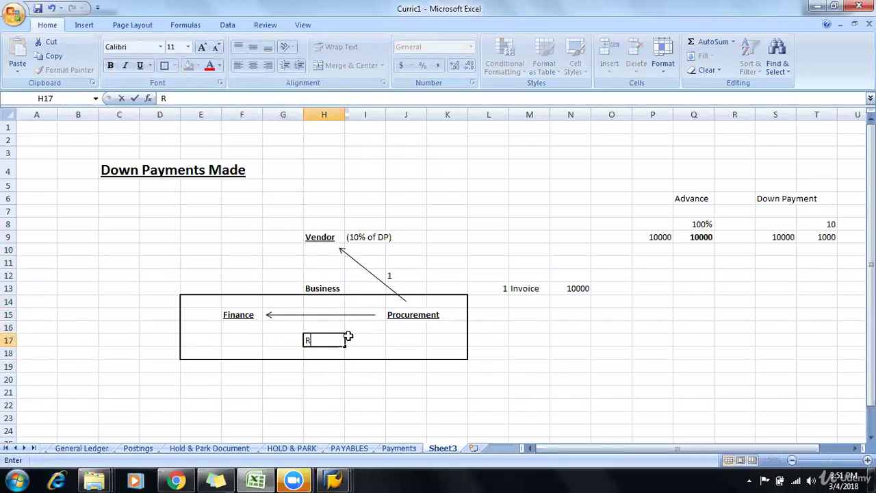
text(equest for DP)
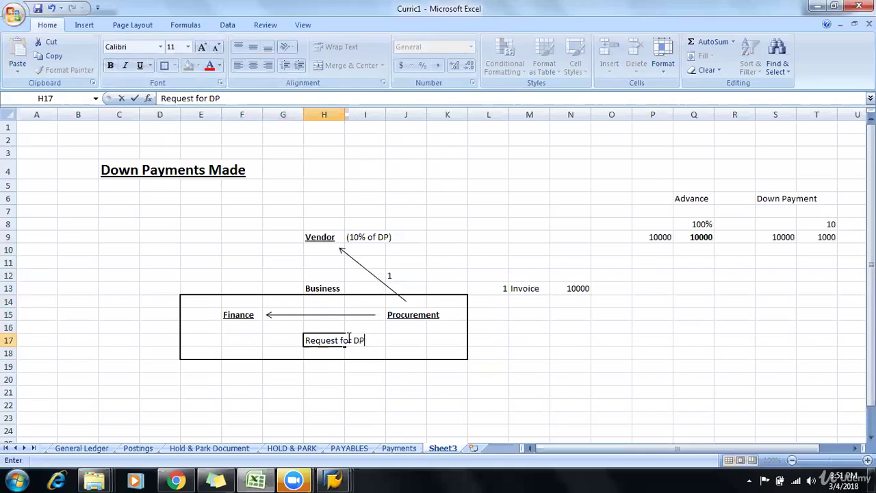
key(Return)
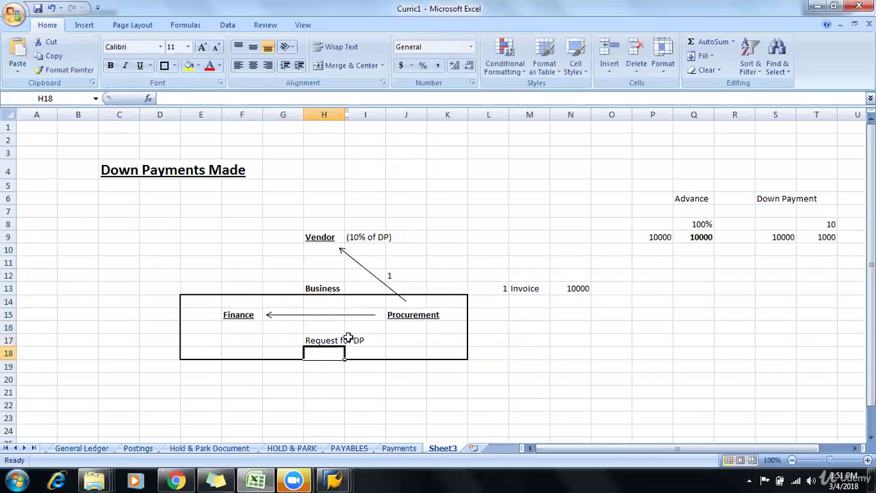
key(Up)
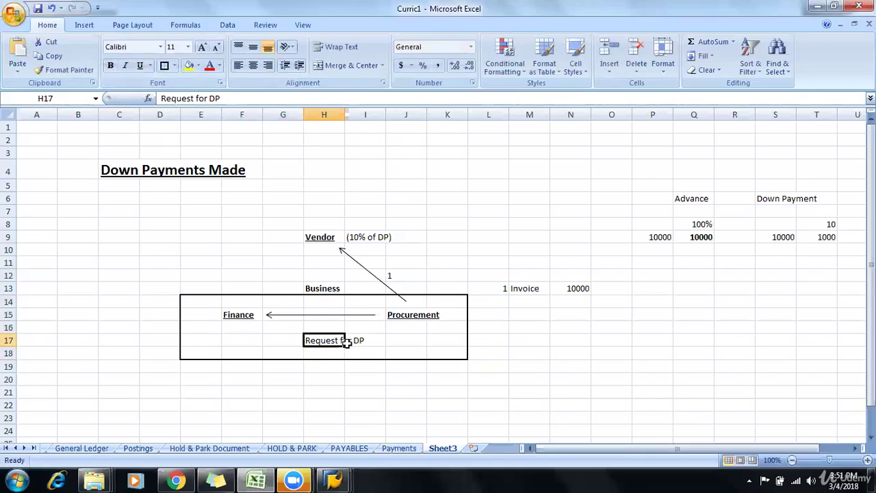
key(ctrl+b)
key(Up)
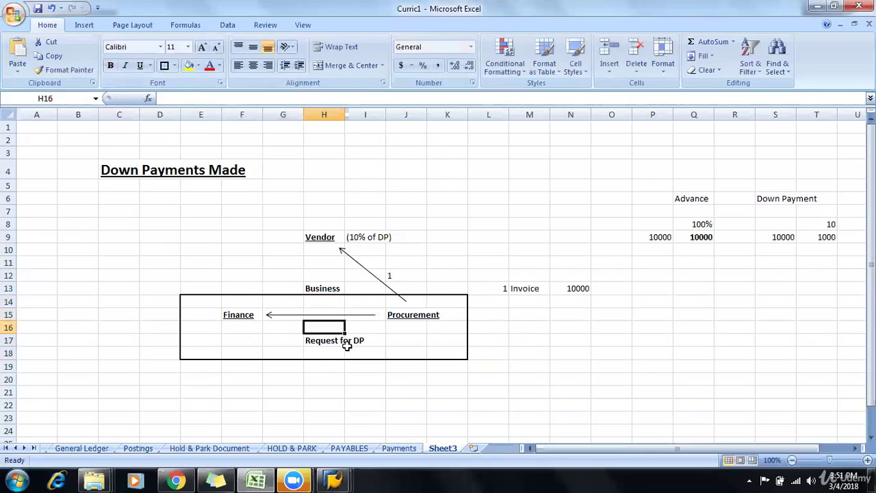
click(319, 341)
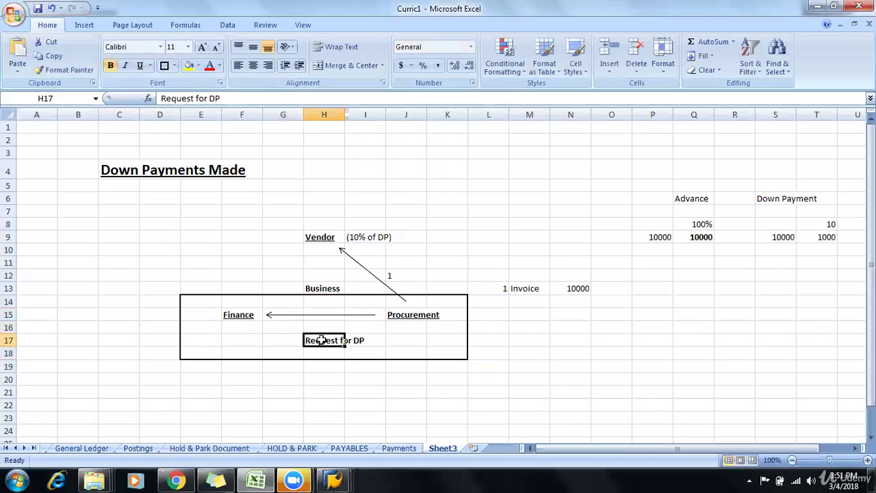
Enter DP Request in cell H16 directly under the horizontal arrow and make it bold and underlined.
click(328, 324)
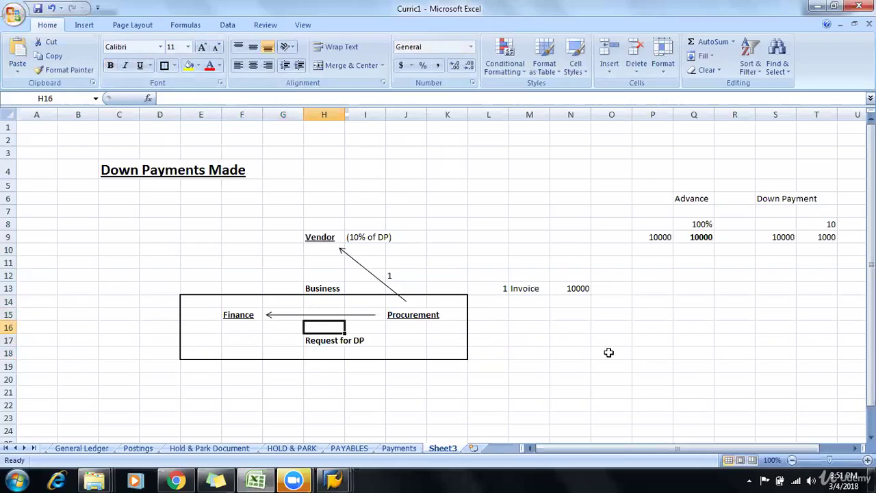
text(DP)
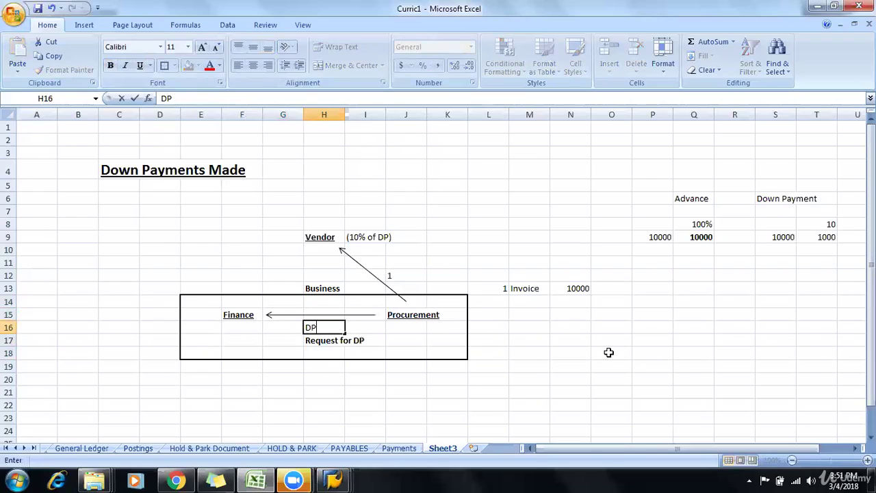
text( Request)
click(445, 352)
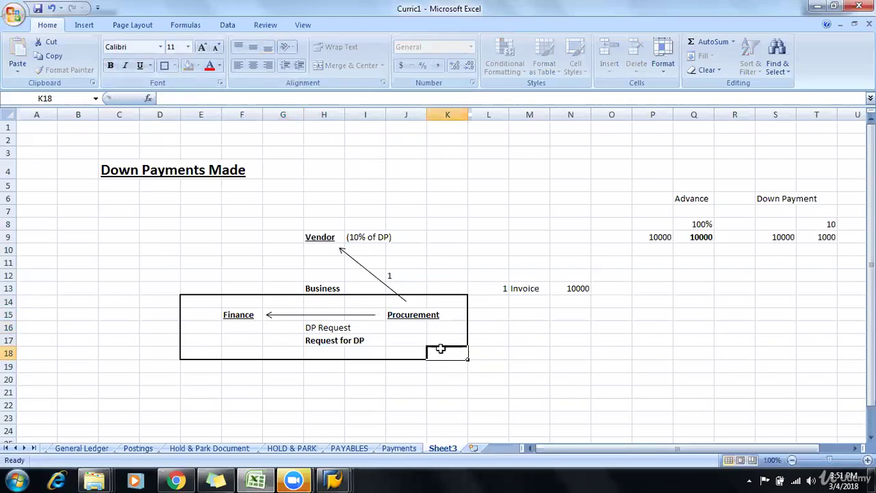
click(329, 330)
key(ctrl+b)
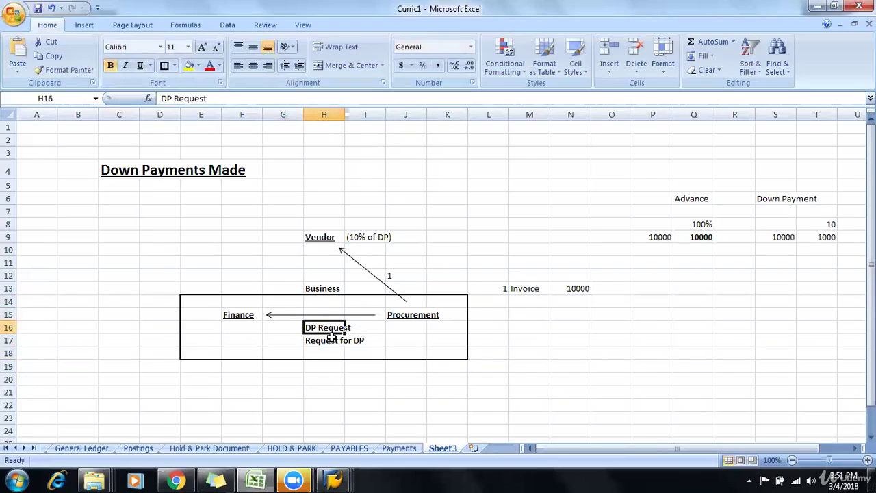
key(ctrl+u)
click(457, 349)
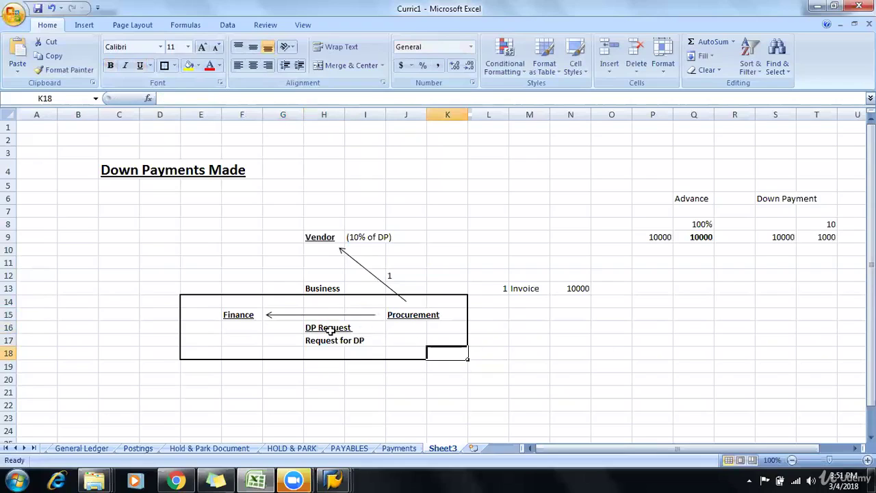
Fill the DP Request cell with light green and widen column H so the highlight covers the whole text.
click(332, 324)
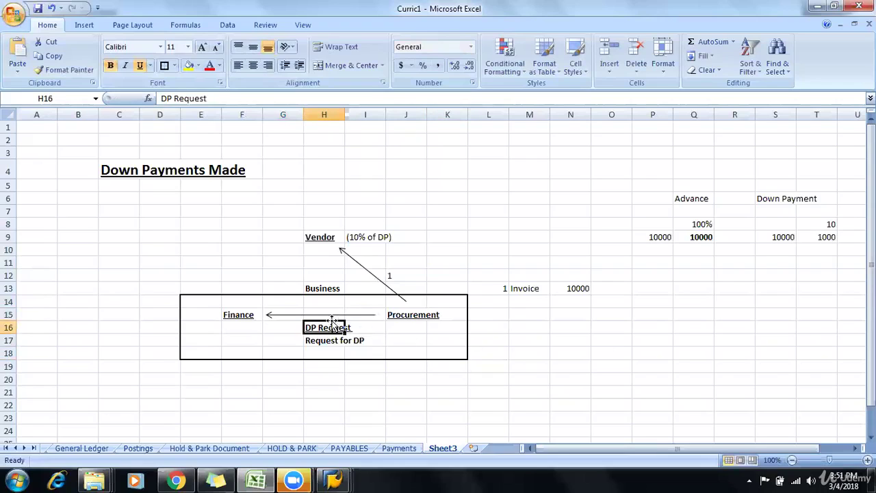
click(198, 65)
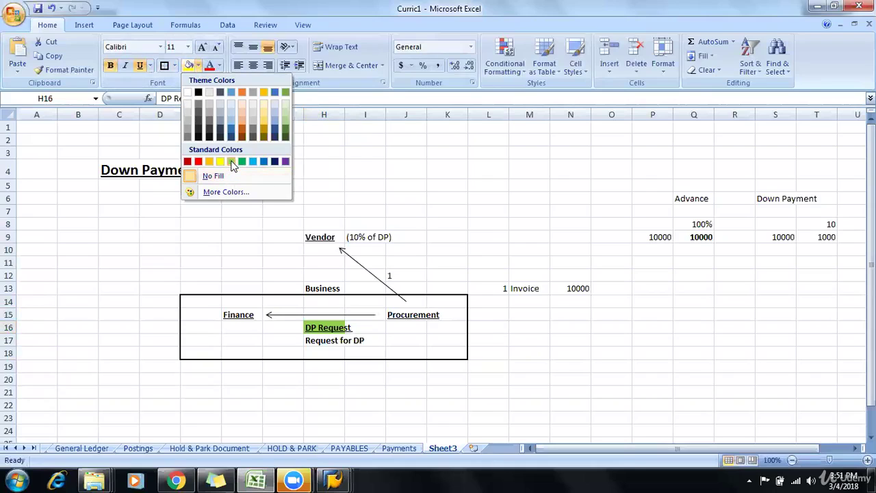
click(231, 161)
drag(344, 115, 367, 114)
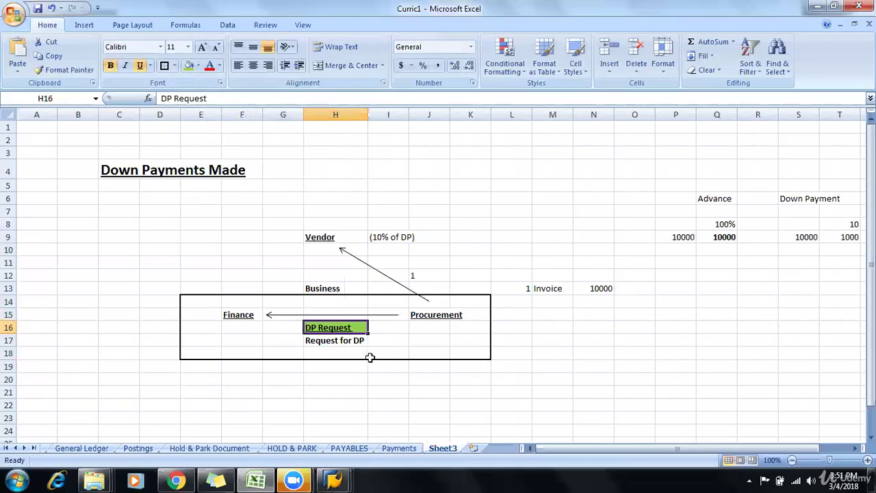
click(233, 318)
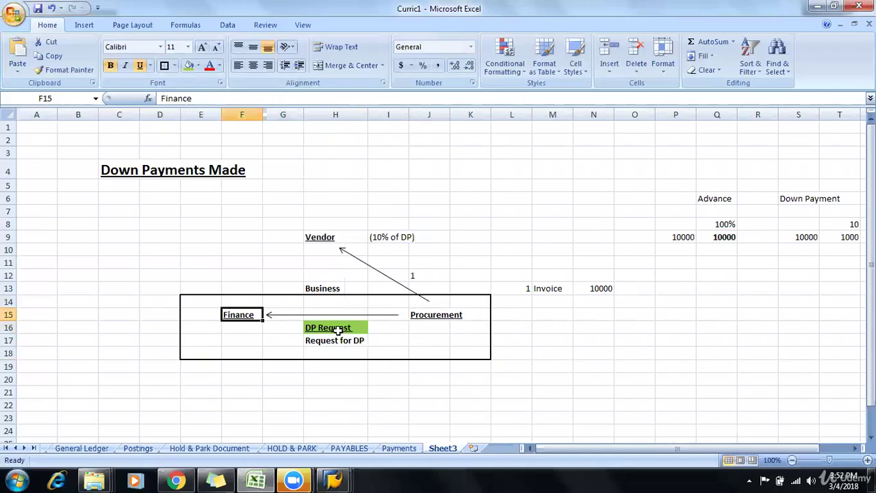
Duplicate the Procurement–Vendor arrow and reposition the copy so it points from Finance up to Vendor.
click(310, 329)
click(238, 313)
click(361, 264)
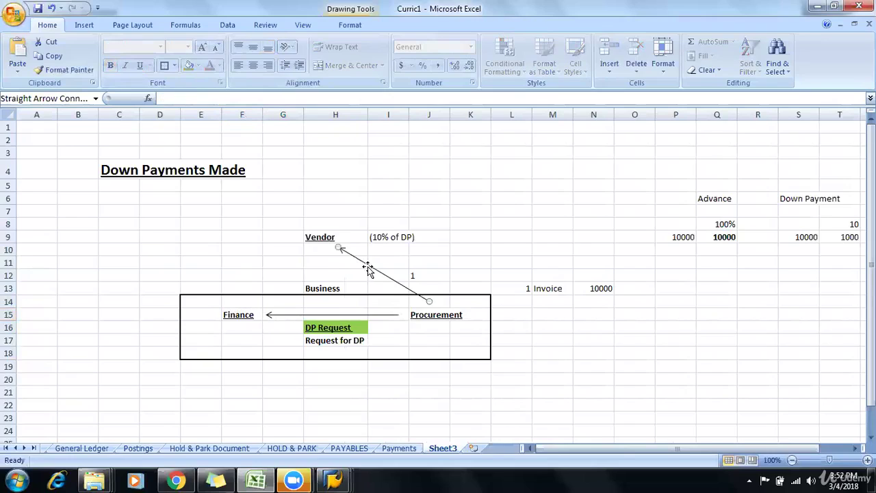
drag(371, 269, 197, 262)
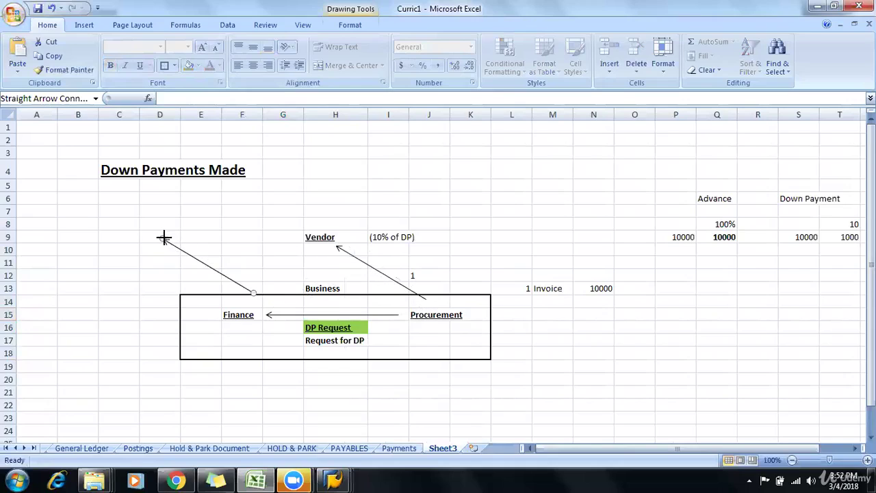
drag(163, 239, 296, 251)
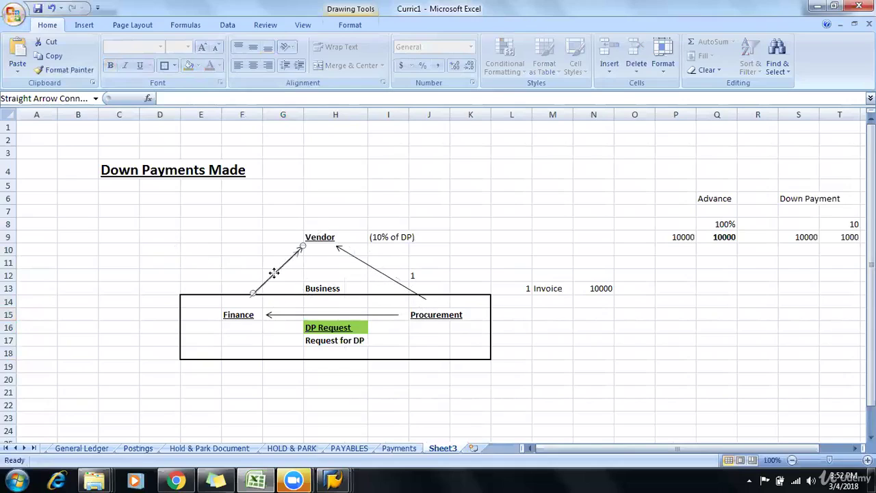
drag(268, 279, 272, 278)
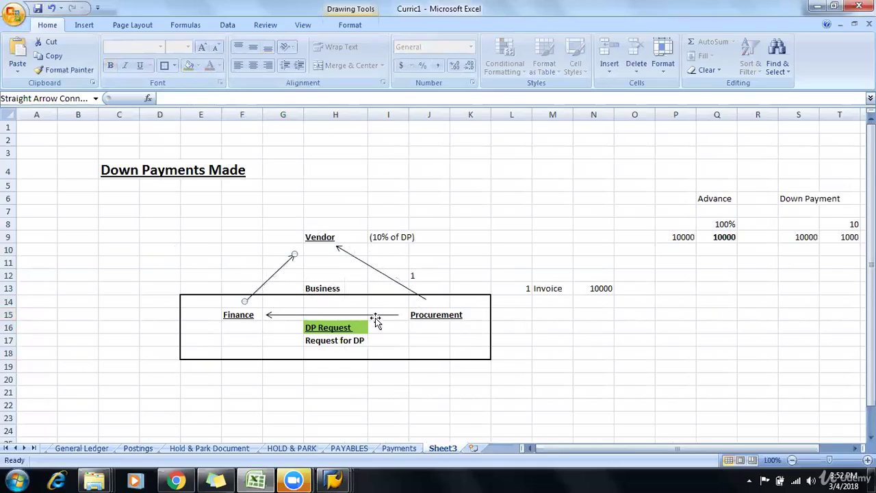
Enter 2 in cell H14 above the Procurement–Finance arrow and centre it horizontally and vertically.
click(331, 329)
click(330, 308)
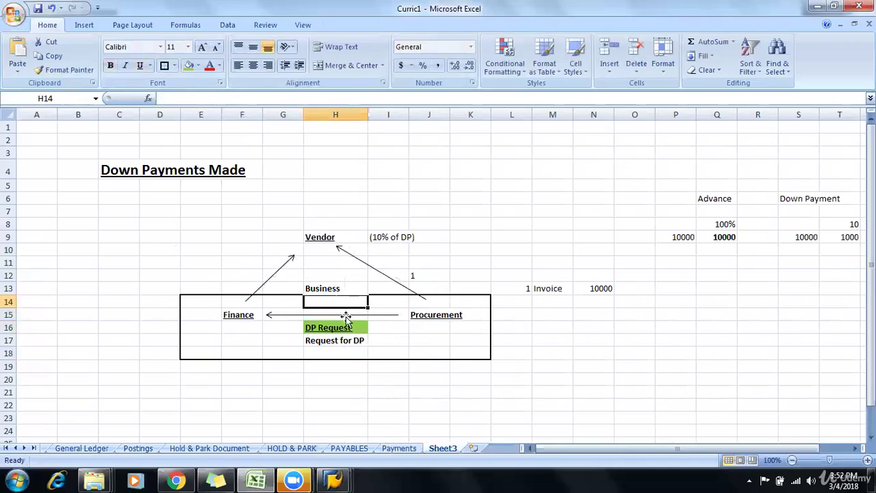
text(2)
click(631, 368)
click(348, 304)
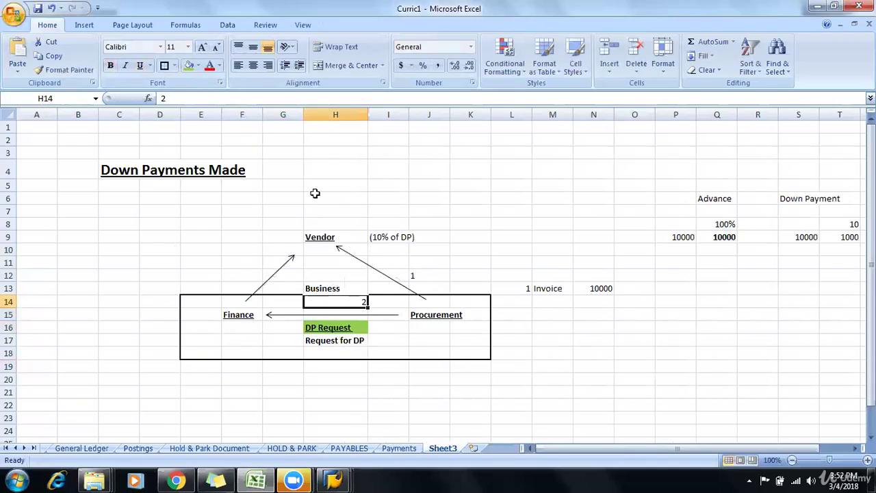
click(253, 65)
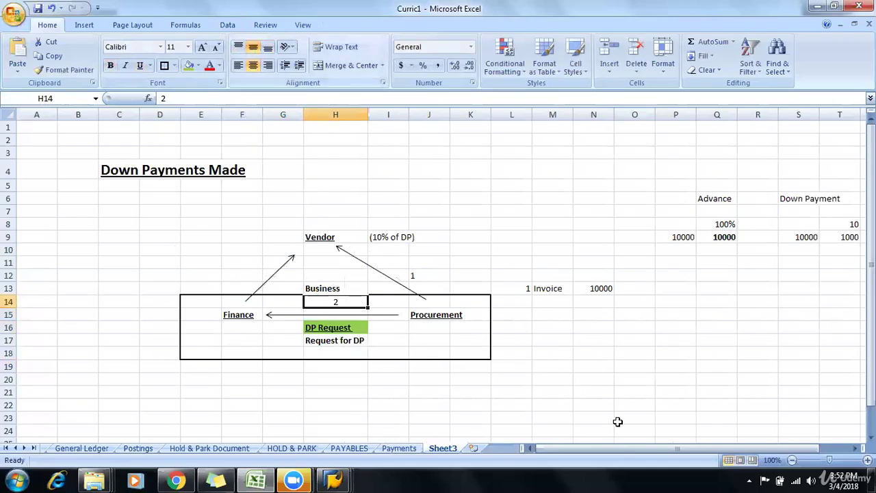
click(606, 393)
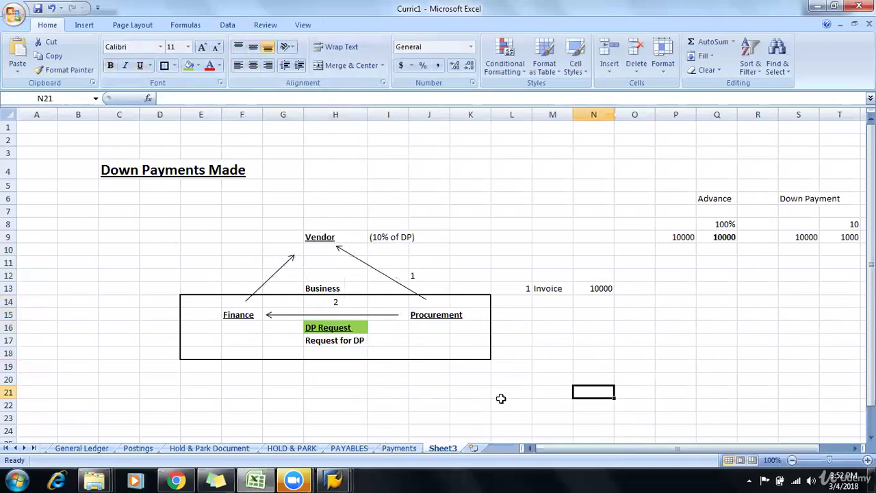
Try to relocate the number 2 from cell H14 to H18 below Request for DP, and undo the paste.
click(336, 302)
key(ctrl+c)
click(333, 354)
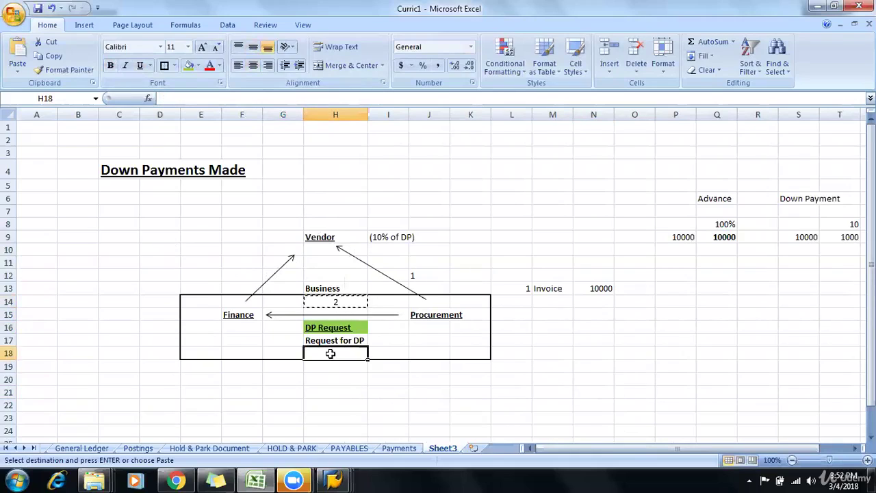
key(ctrl+v)
click(547, 382)
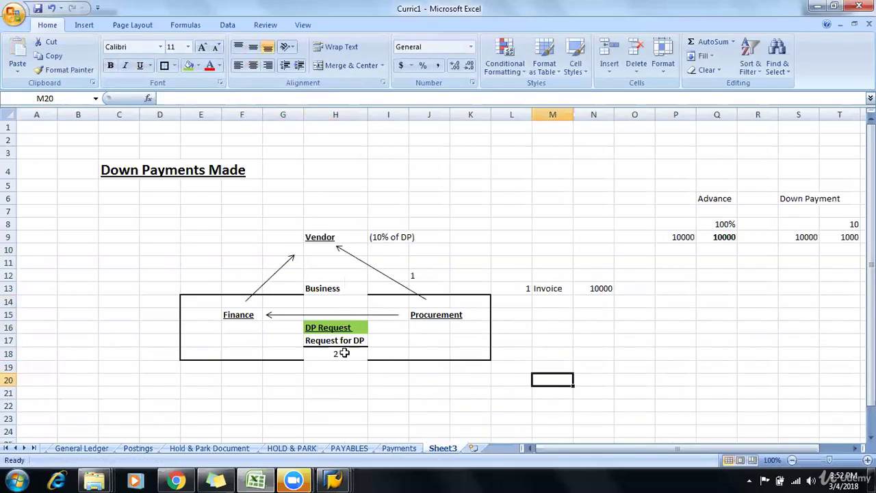
key(ctrl+z)
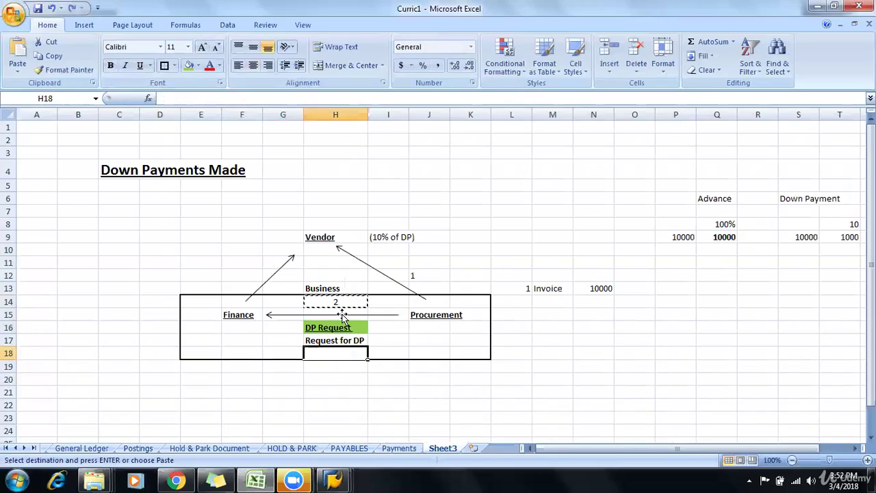
Enter 2 in cell H18 below Request for DP, centre it in the cell, and clear the 2 from H14.
key(BackSpace)
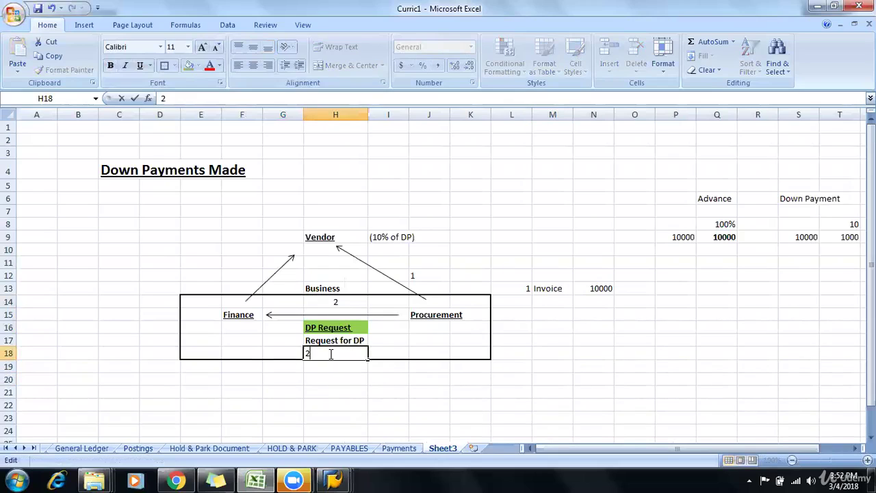
click(593, 430)
click(327, 290)
click(326, 302)
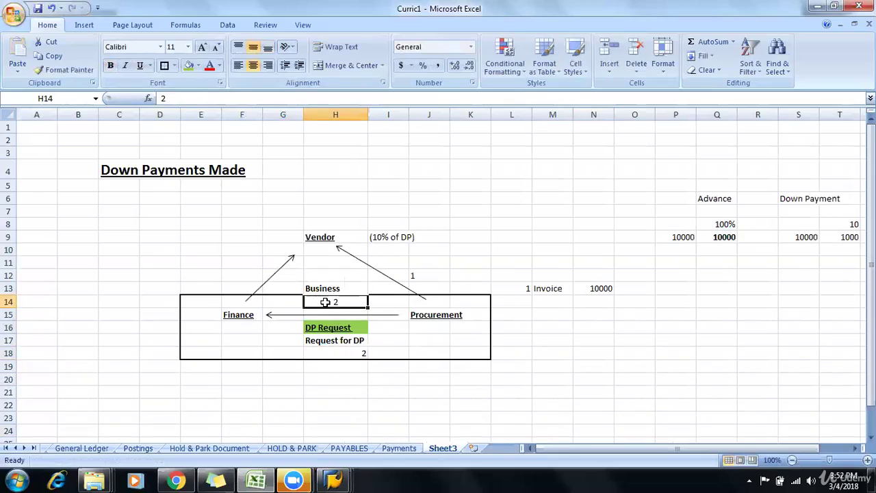
drag(326, 302, 356, 352)
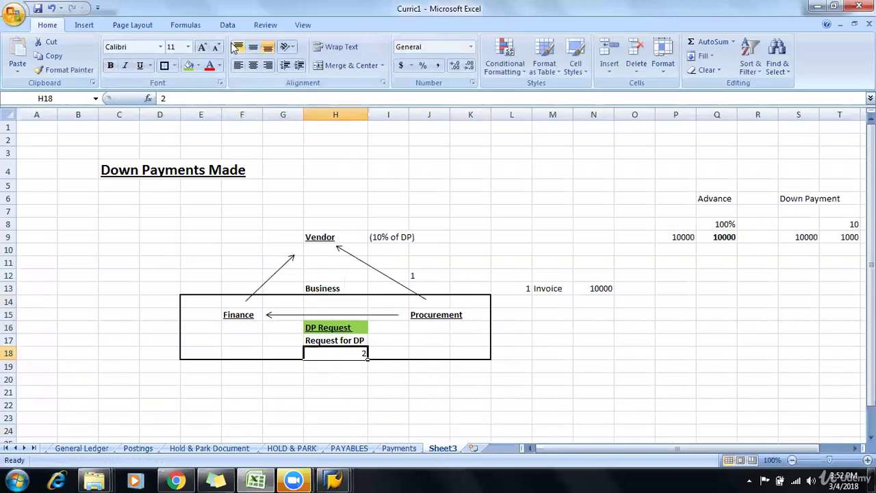
click(253, 65)
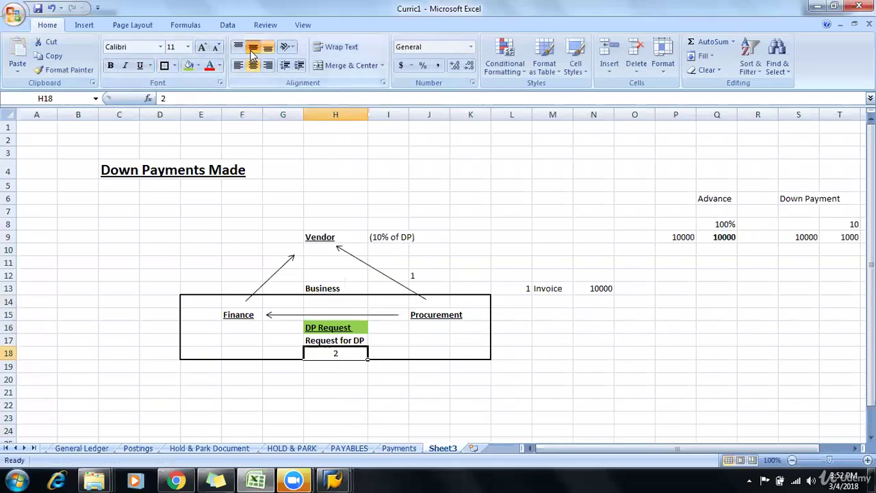
click(598, 405)
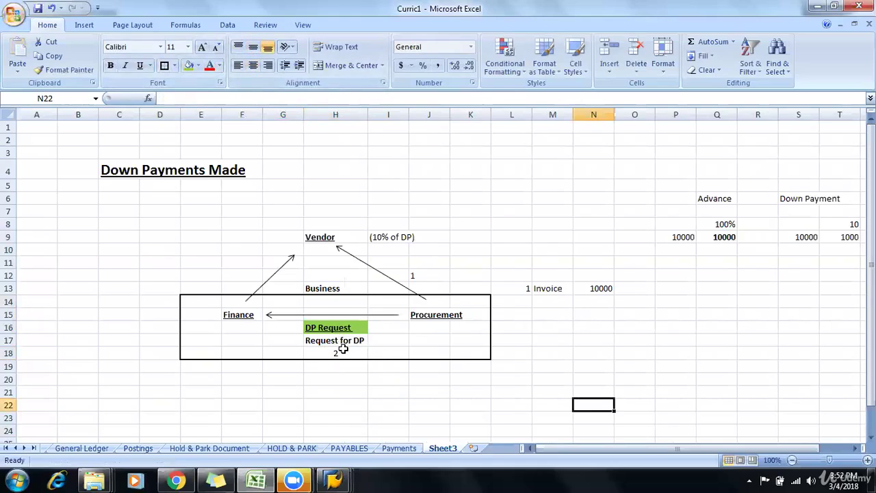
Put a thick box border around the sequence numbers in cells H18 and J12.
click(337, 350)
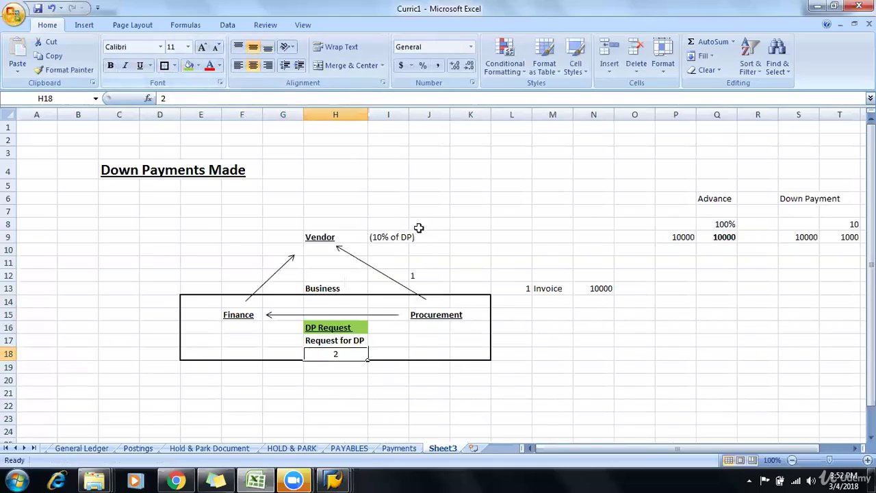
click(421, 274)
click(164, 65)
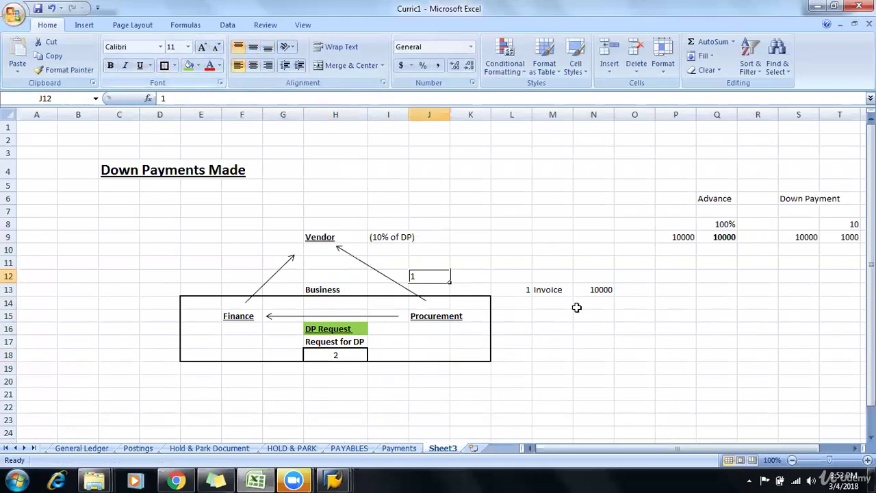
click(521, 367)
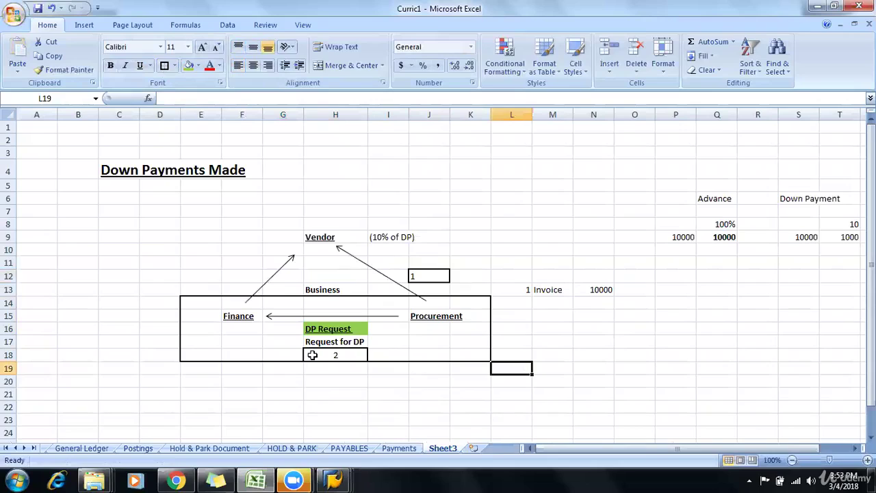
Enter 3 in cell F12 beside the Finance–Vendor arrow, centre it both ways, and give it a thick box border.
click(246, 279)
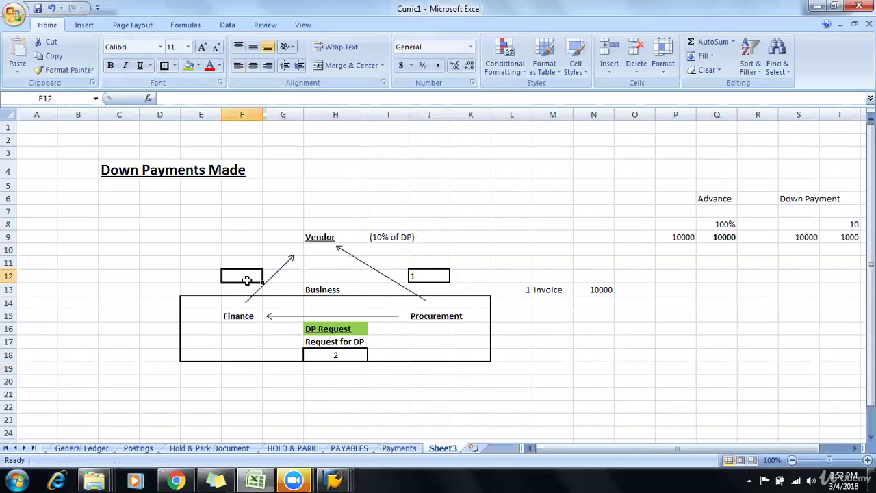
text(3)
click(246, 300)
click(240, 280)
click(253, 65)
click(253, 47)
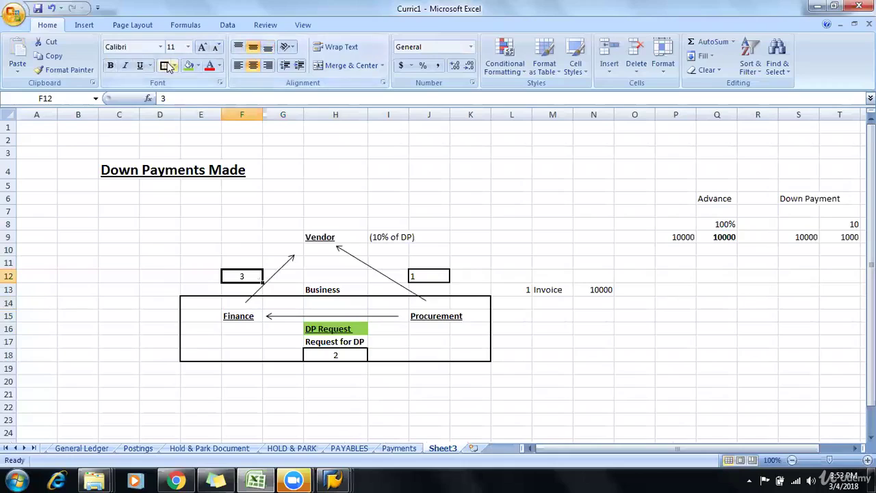
click(164, 65)
click(264, 259)
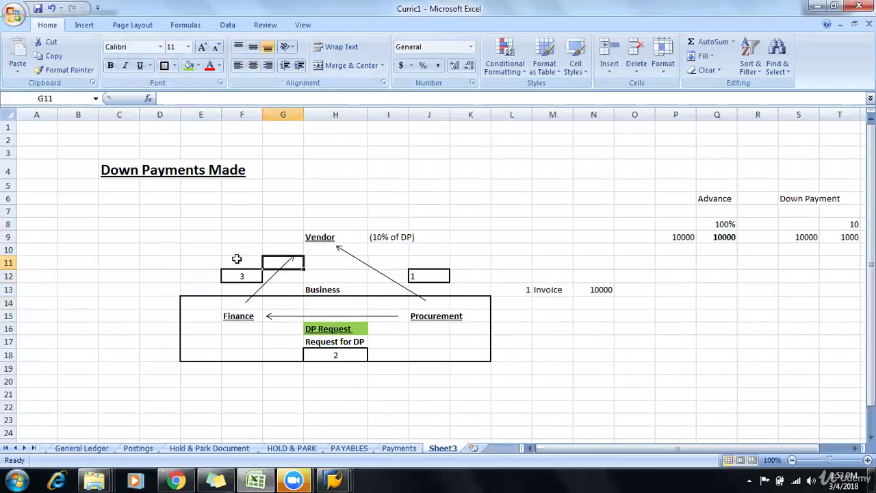
Enter the label DP in cell F11 directly above the boxed number 3.
click(234, 259)
text(DP)
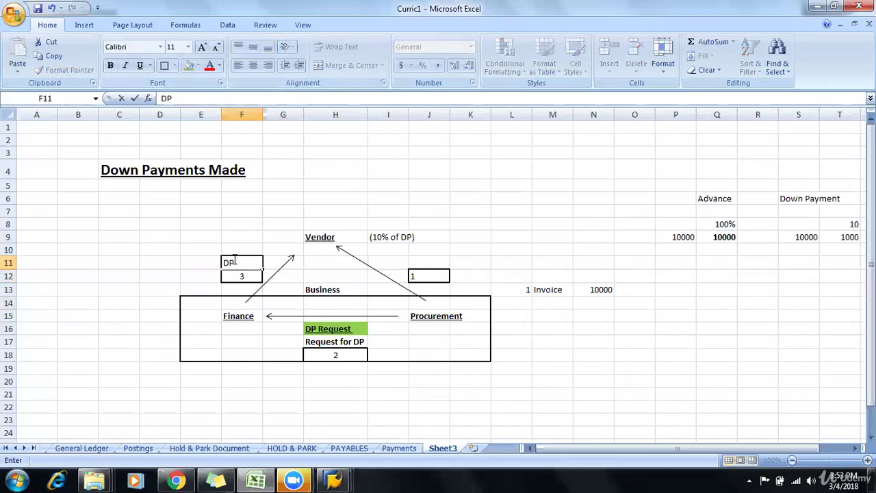
key(Return)
click(230, 263)
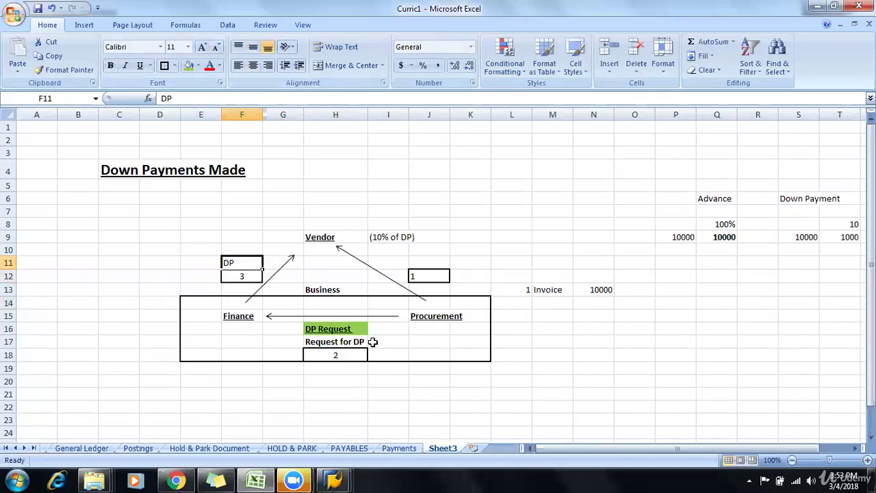
Add a second line below the Invoice line in row 14 with number 2, DP Request and amount 1000.
click(528, 304)
text(2)
key(Tab)
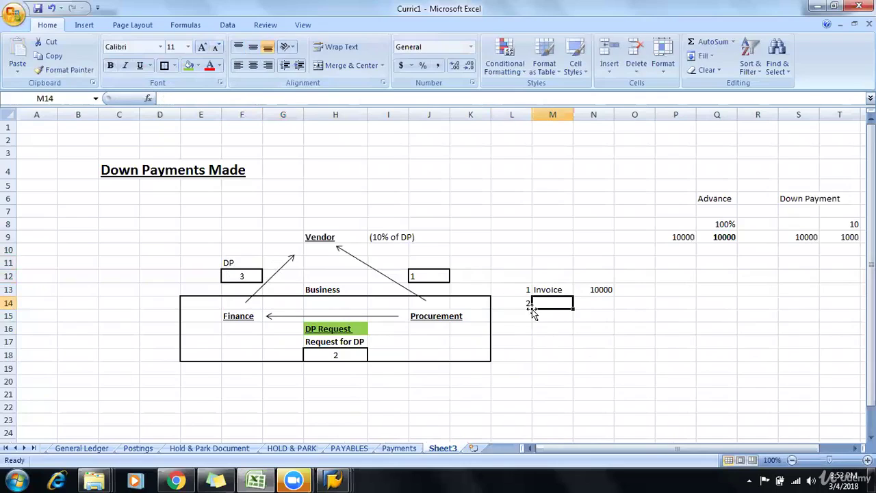
text(DP Reque)
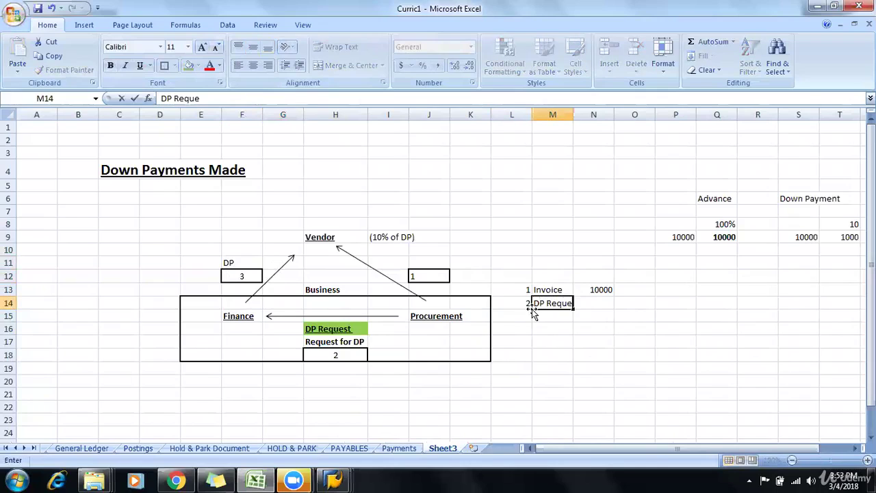
text(st)
key(Tab)
text(1000)
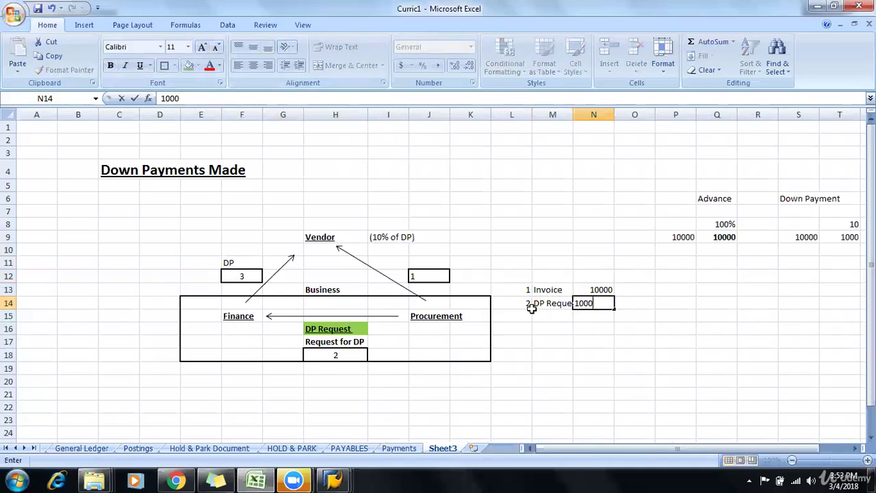
key(Return)
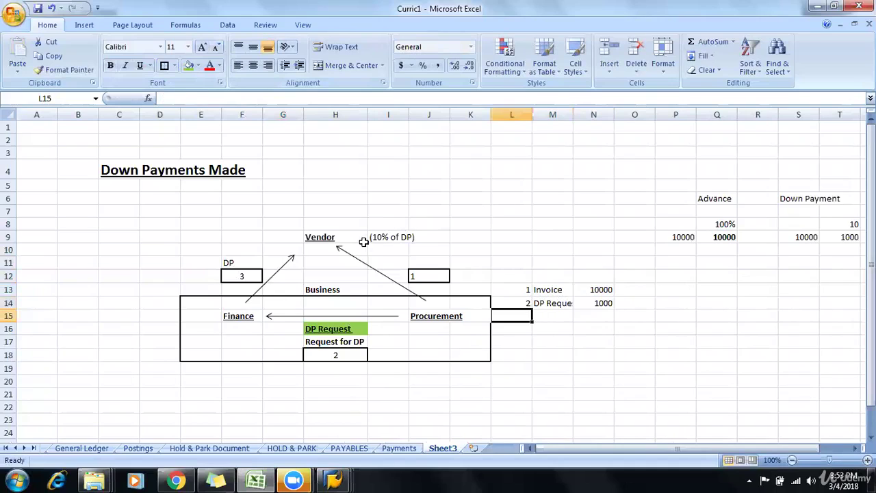
Change the note beside Vendor in cell I9 to read (10% of Invoice).
click(387, 237)
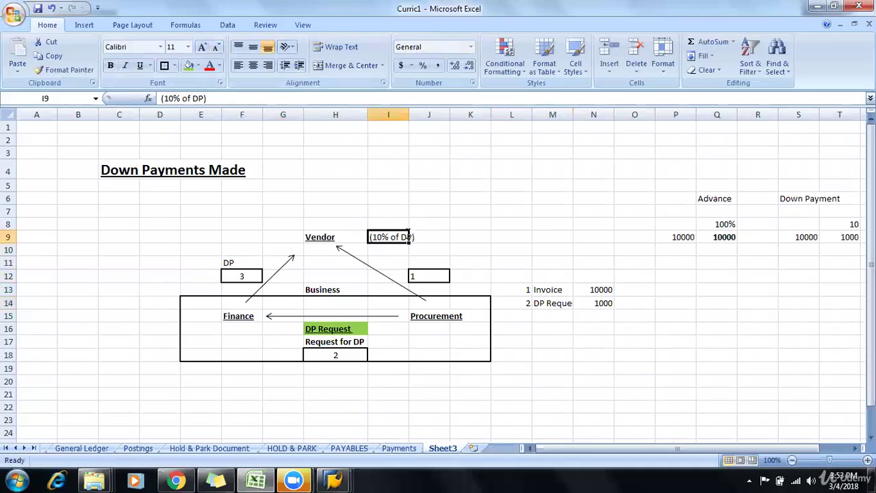
double_click(410, 237)
key(BackSpace)
text(Invoice)
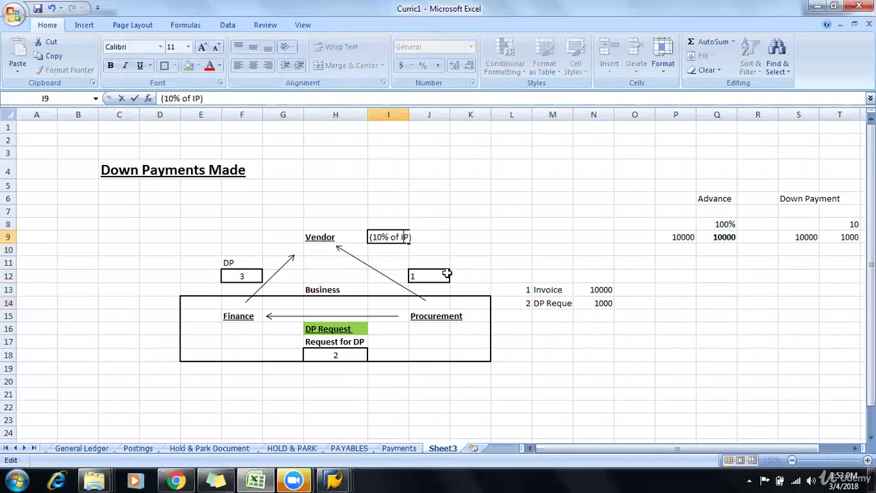
key(Delete)
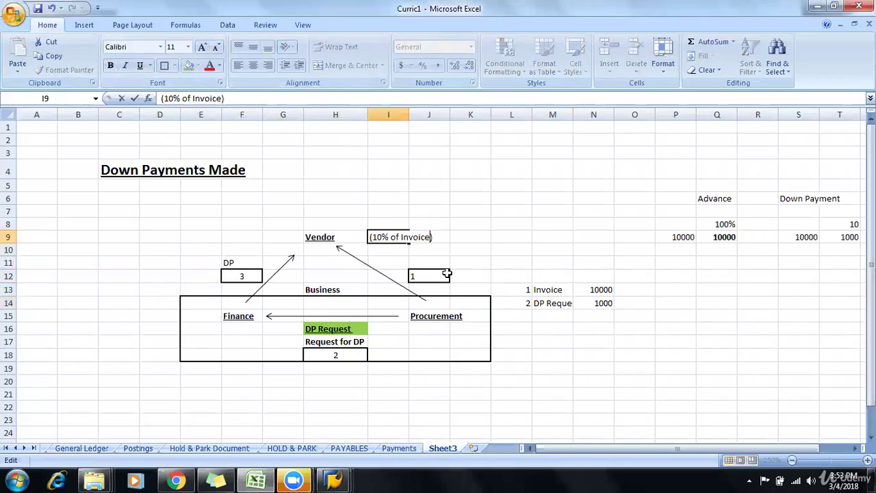
key(Return)
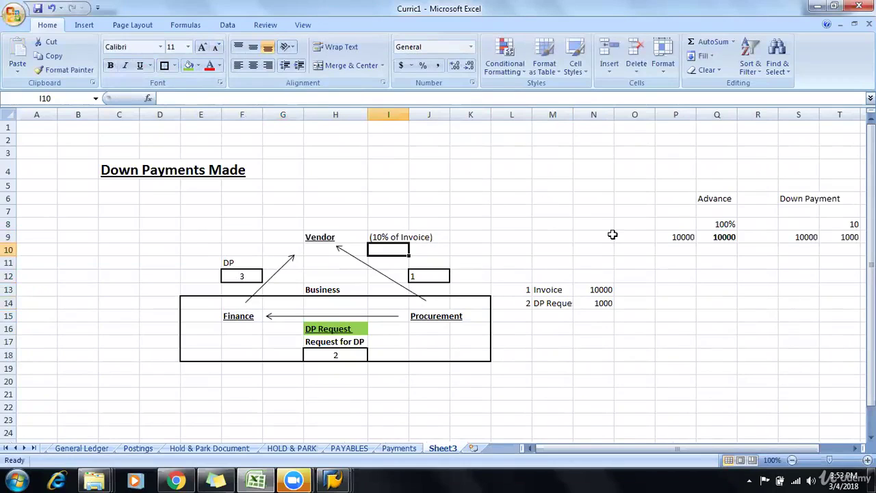
Add a third line below the DP Request line in row 15 with number 3, DP Paid and amount 1000.
click(543, 305)
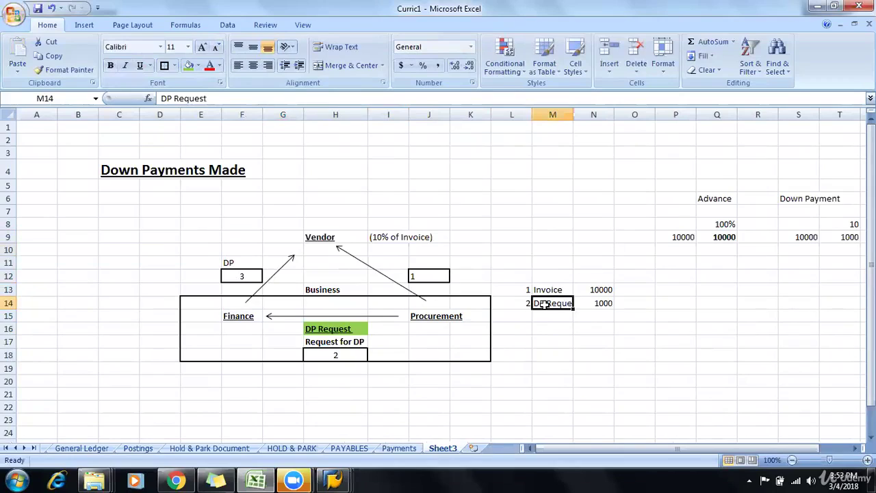
click(530, 325)
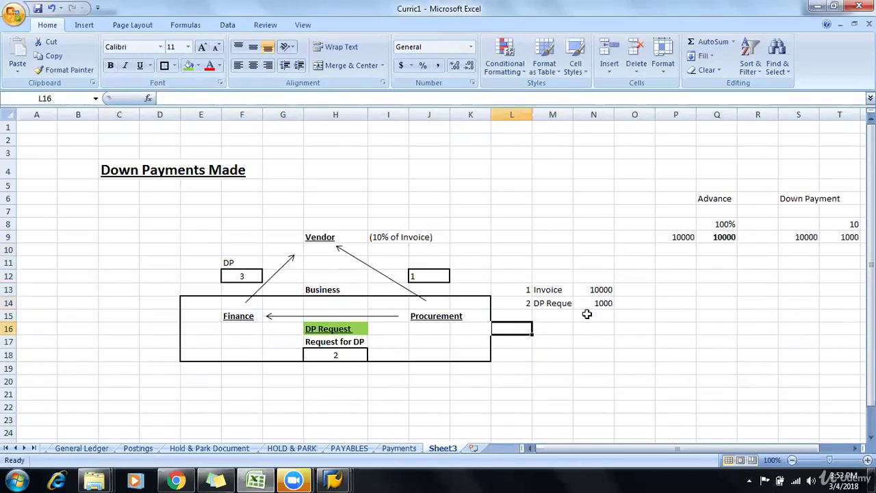
key(Up)
text(3)
key(Tab)
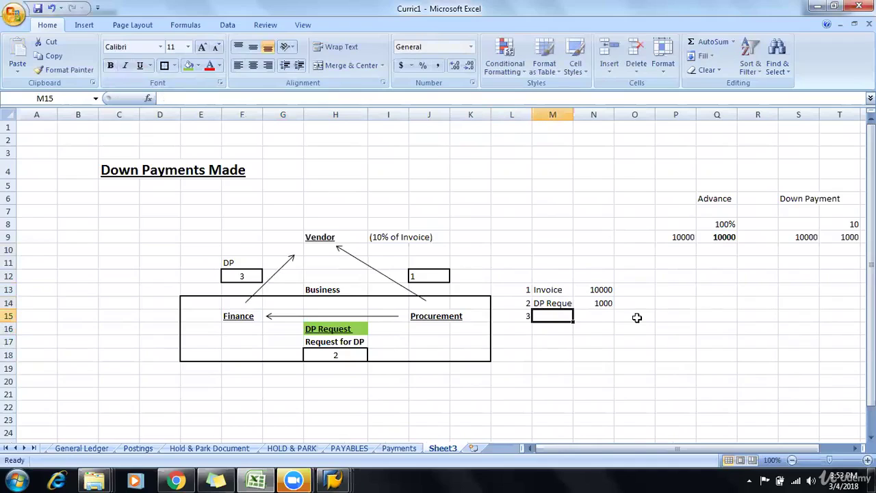
text(DP)
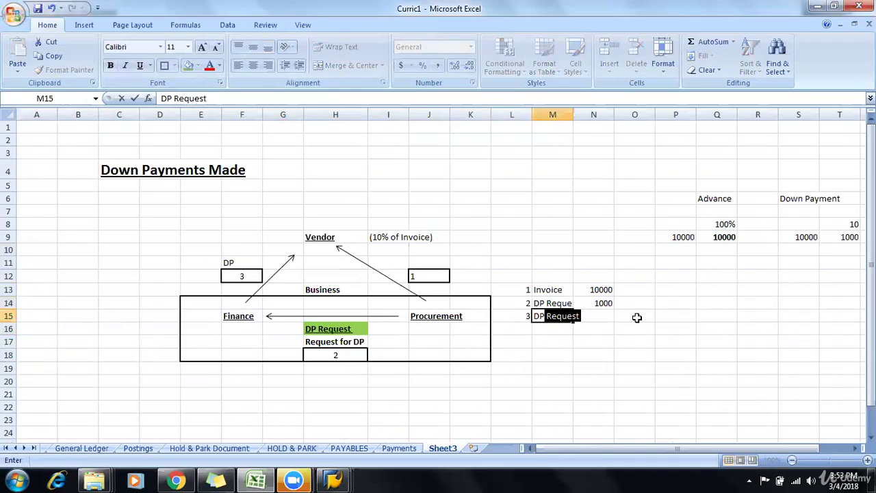
text( Paid)
key(Tab)
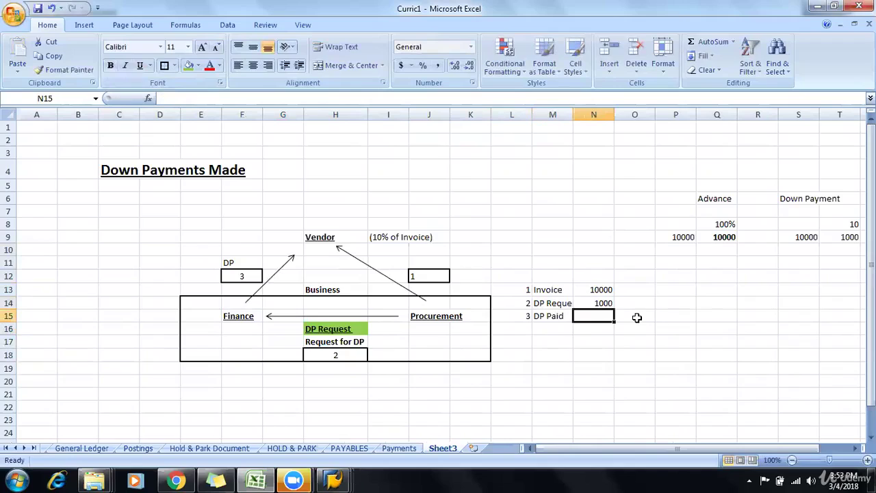
text(100)
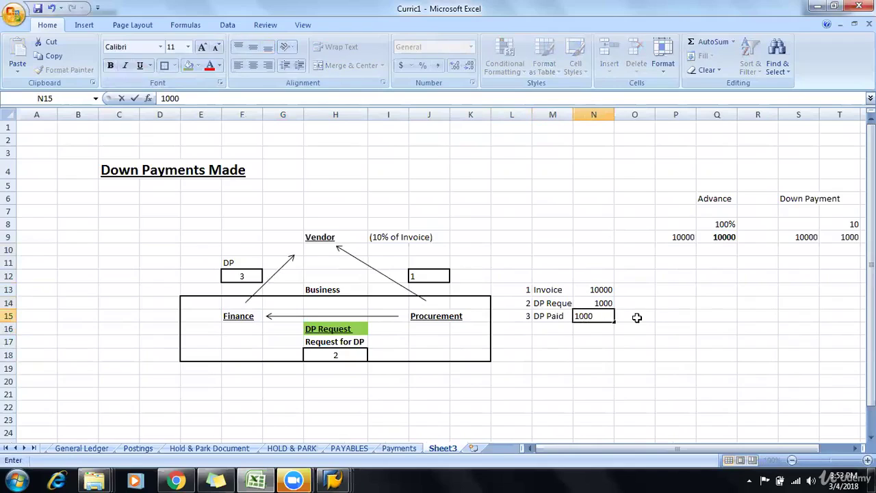
text(0)
key(Page_Down)
key(Page_Up)
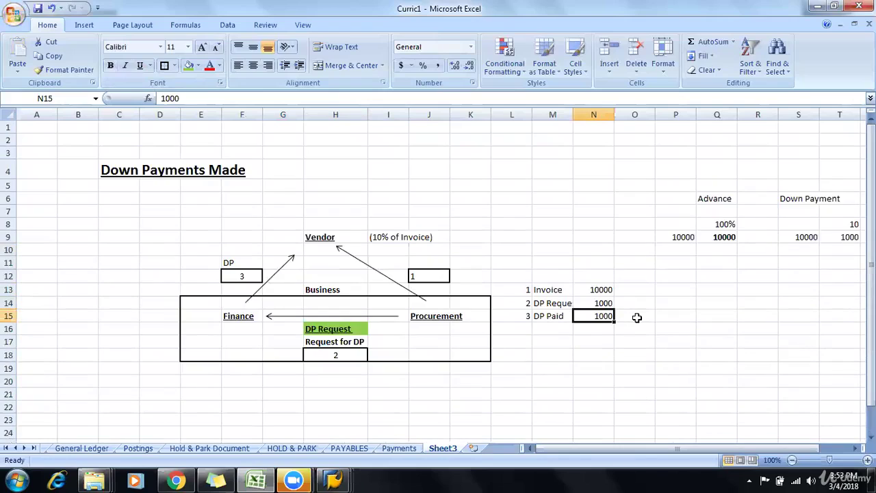
Centre the DP label in cell F11 horizontally and vertically and fill the cell green.
click(236, 263)
click(253, 65)
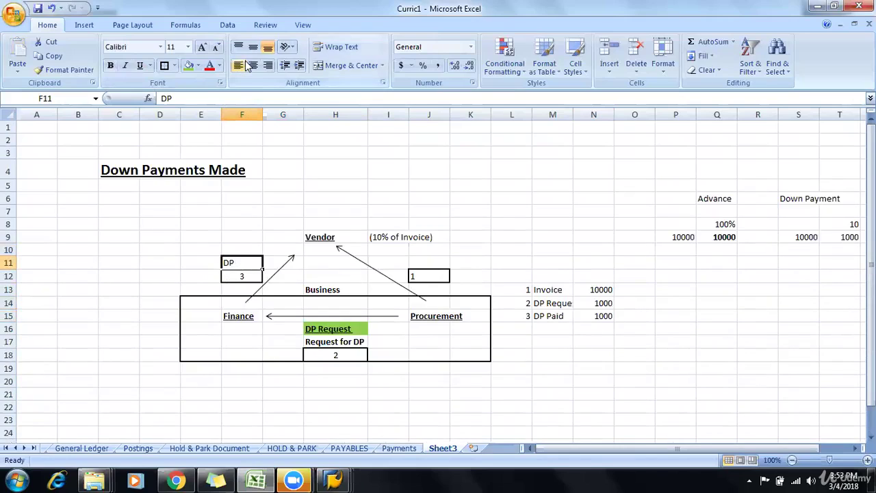
click(252, 47)
click(189, 65)
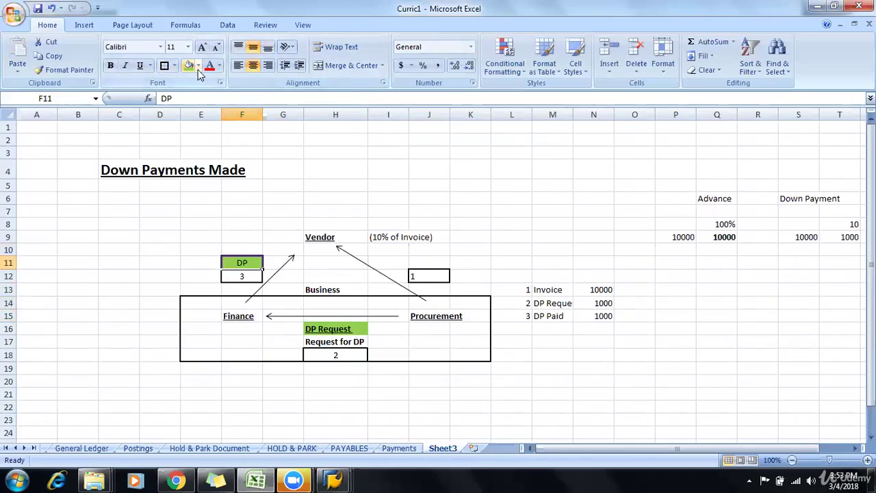
click(750, 406)
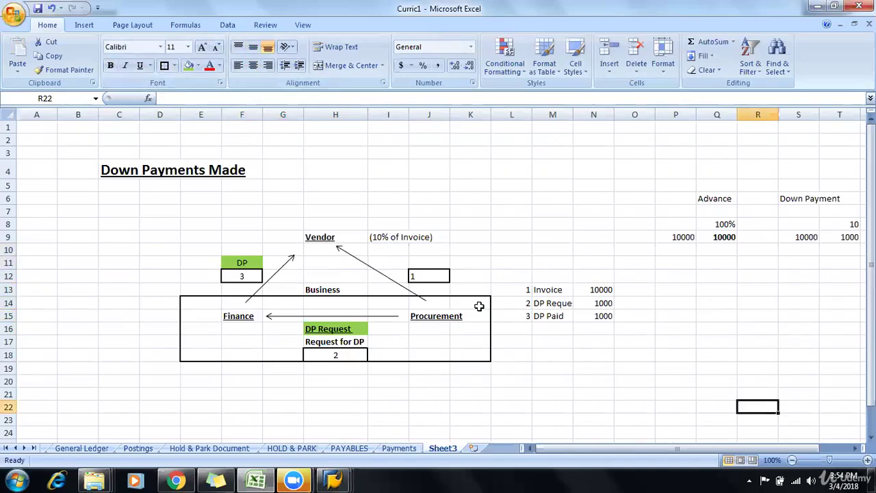
Fill the three boxed step numbers in cells J12, H18 and F12 with yellow.
click(425, 279)
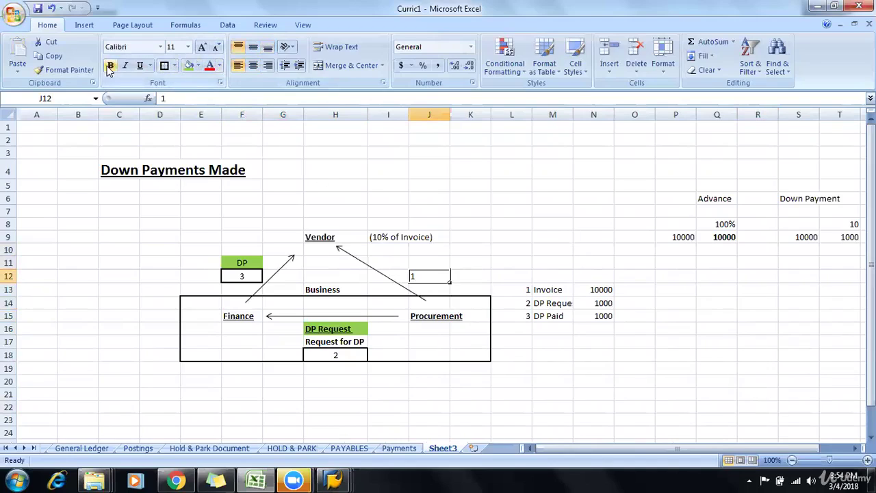
click(198, 65)
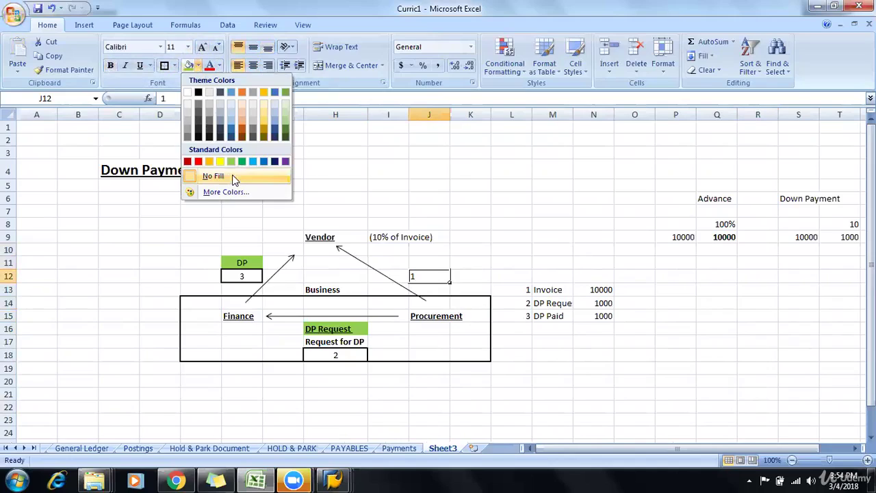
click(220, 162)
click(336, 354)
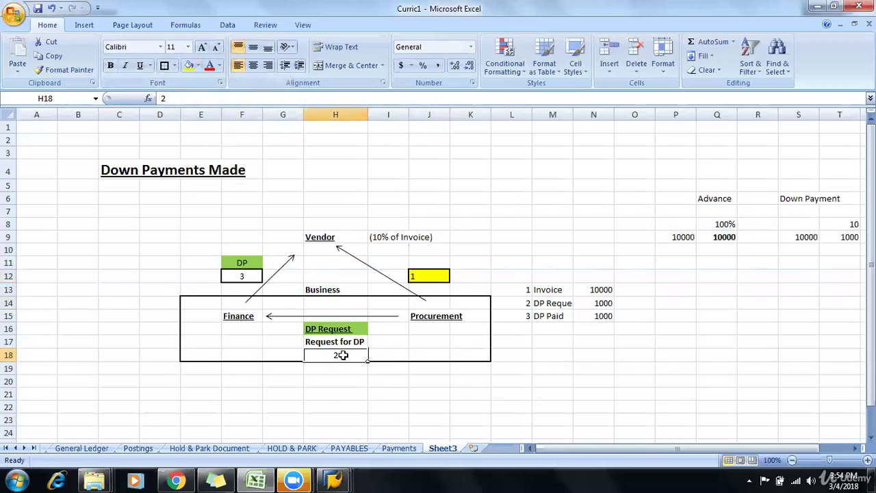
click(189, 66)
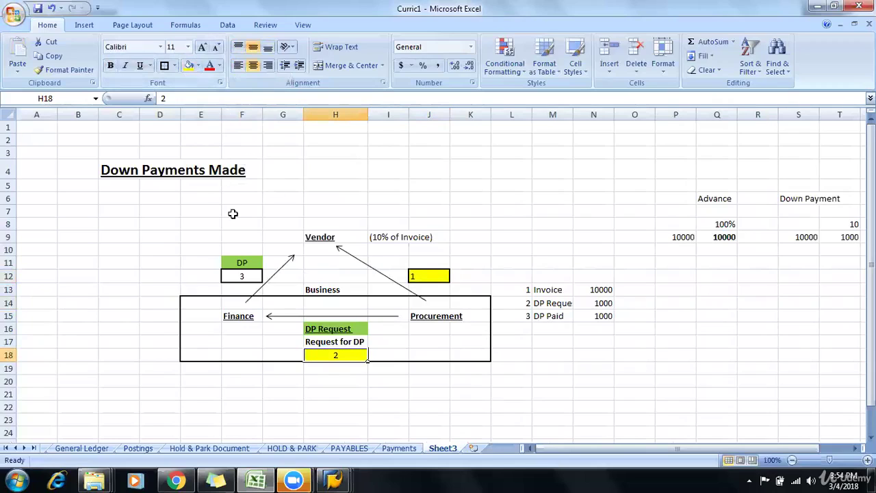
click(241, 276)
click(189, 65)
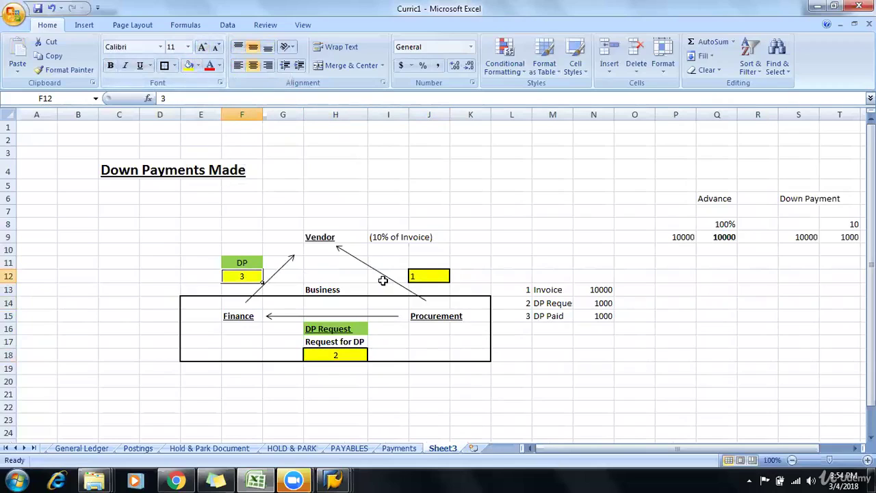
click(584, 403)
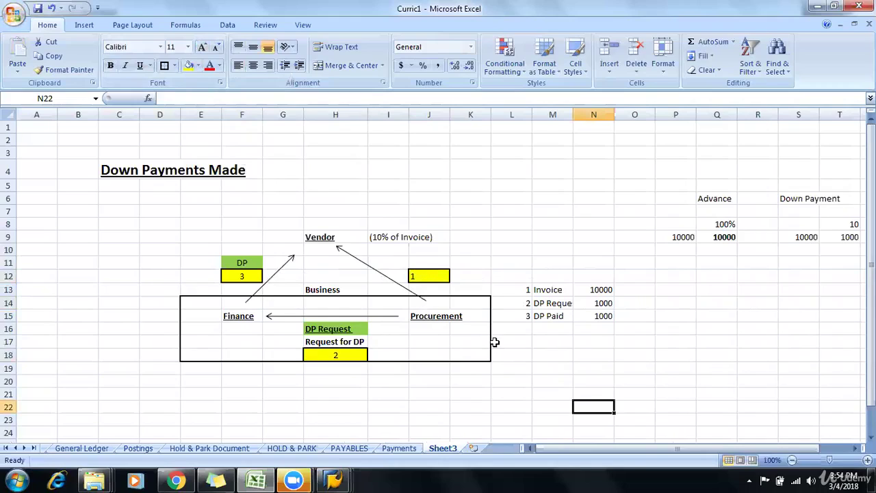
Auto-fit the width of column M so the DP Request description fits.
click(426, 314)
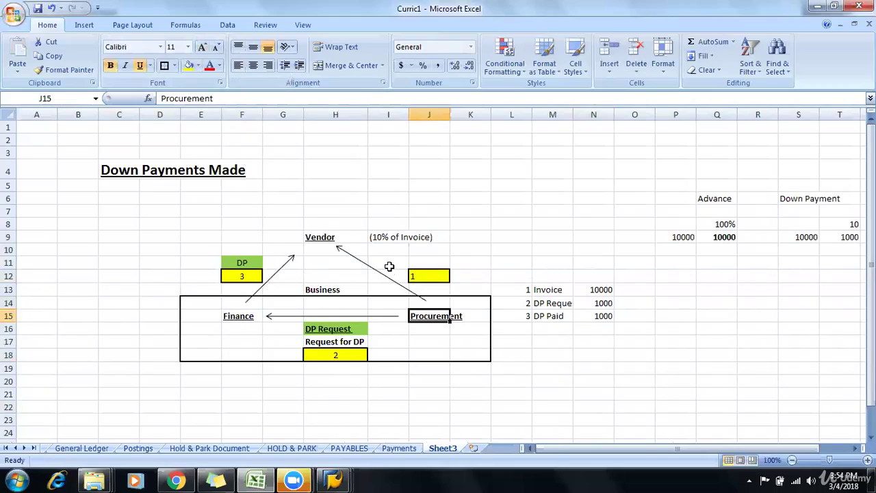
click(609, 290)
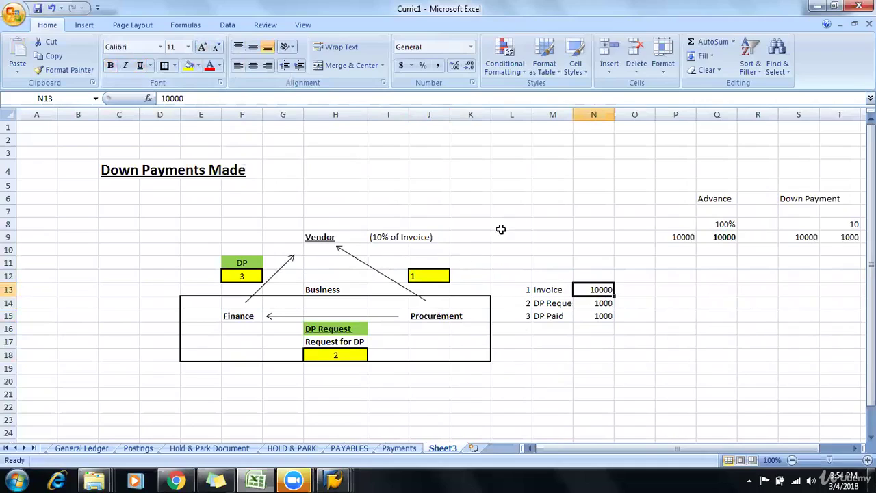
click(577, 124)
double_click(573, 114)
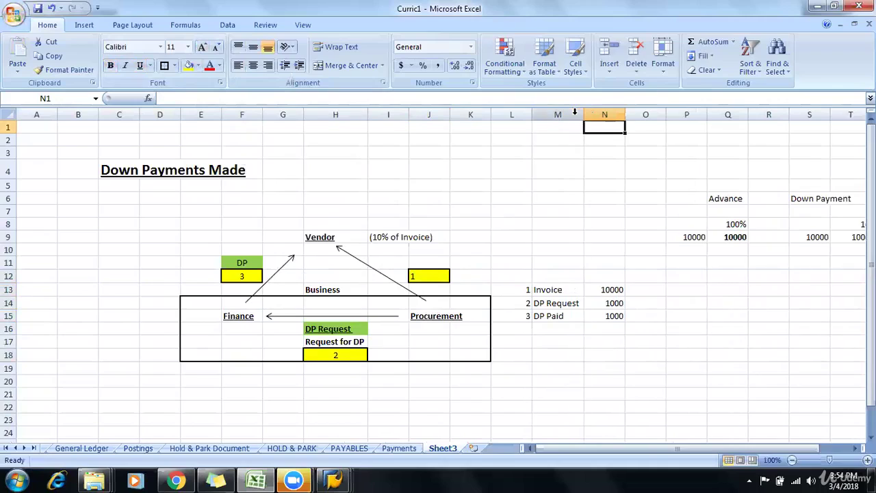
click(441, 317)
click(353, 330)
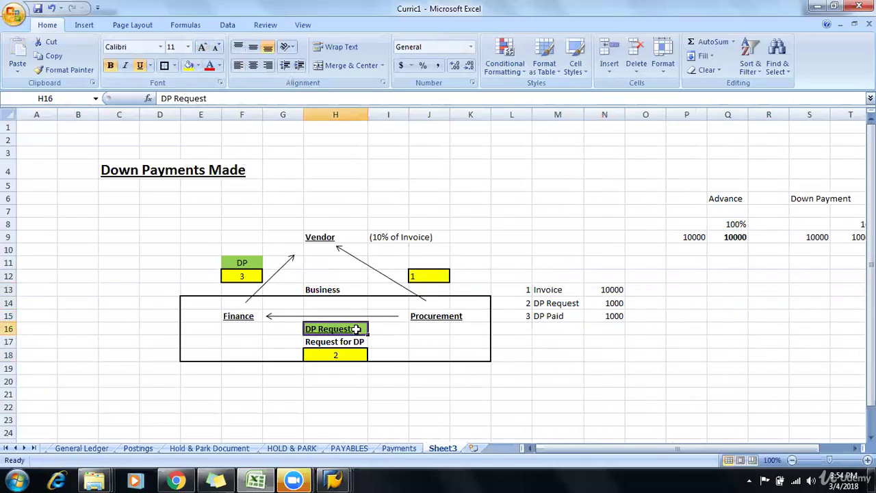
click(243, 303)
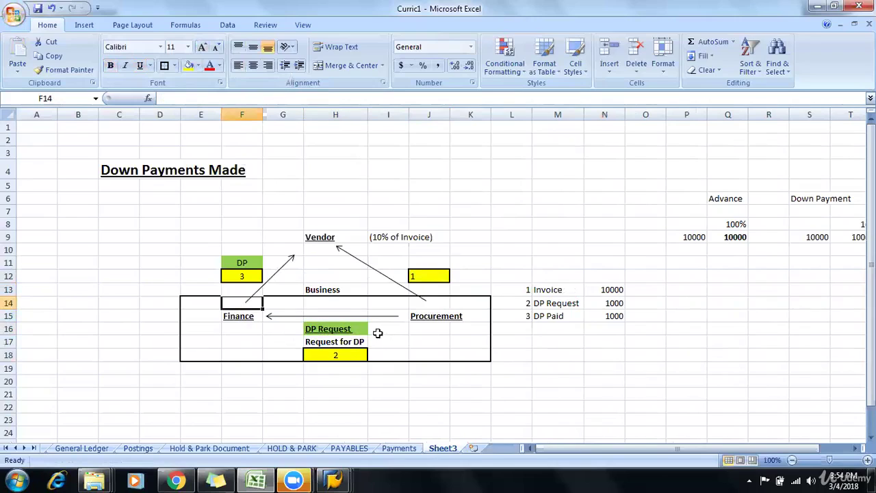
click(250, 321)
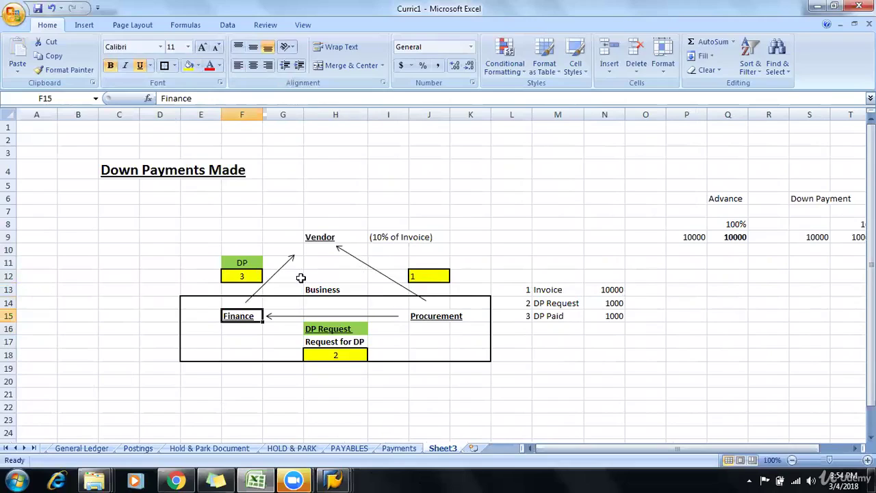
Draw a short arrow from below Vendor down towards Procurement and enter 4 in cell H12 beside it.
click(341, 248)
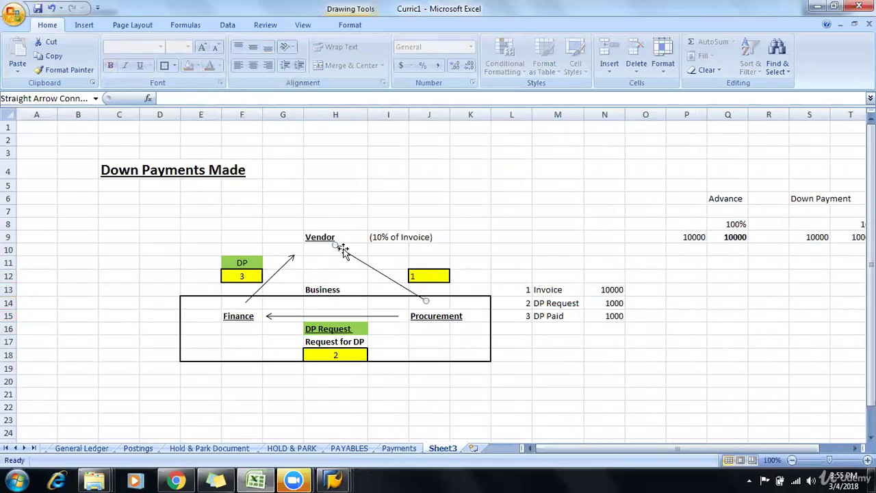
drag(345, 252, 374, 286)
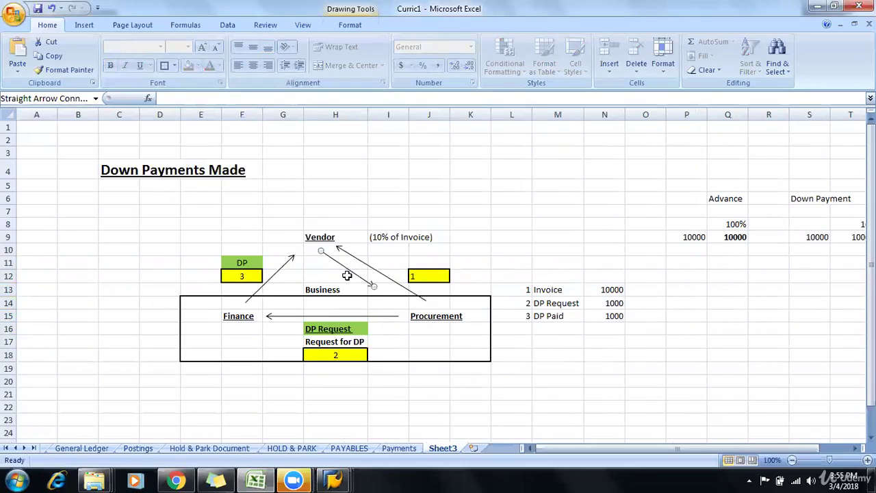
click(349, 276)
text(4.)
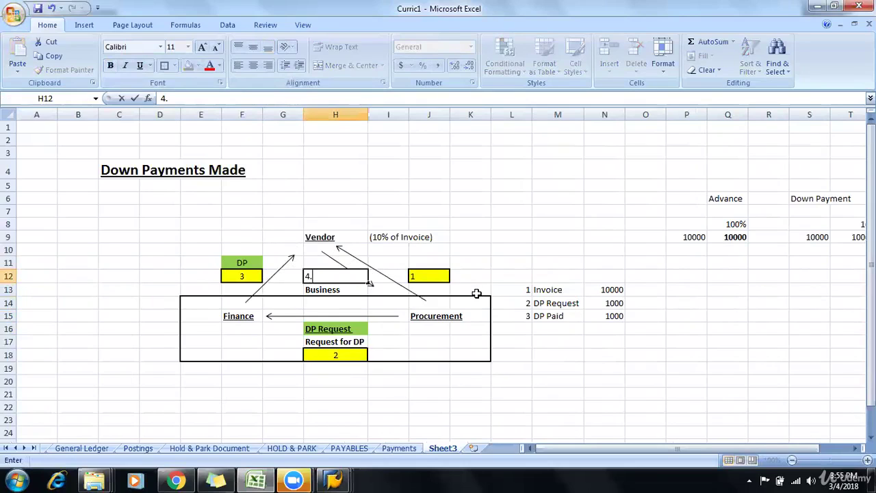
key(Return)
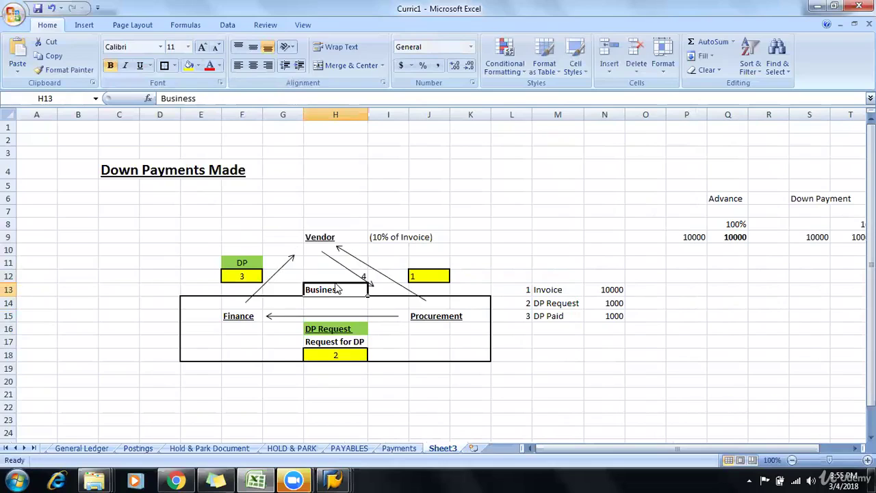
drag(337, 284, 333, 278)
click(465, 272)
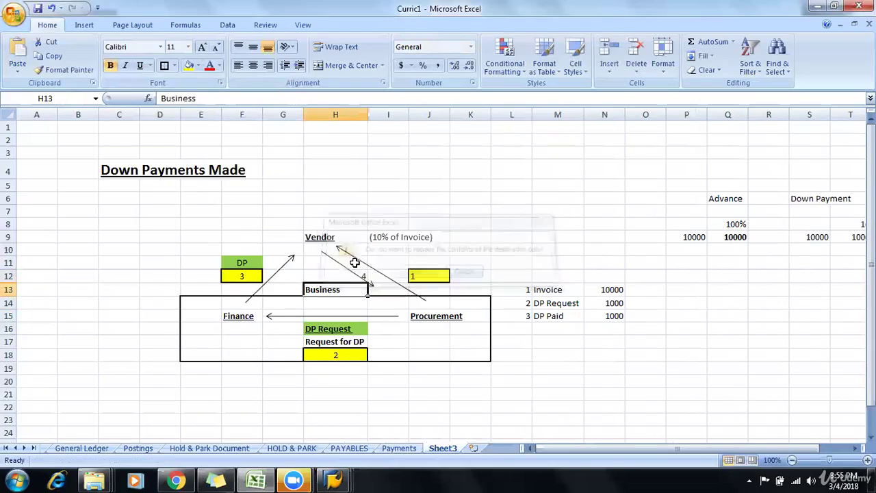
Centre the number 4 in cell H12 horizontally and vertically and fill the cell yellow.
click(238, 65)
click(252, 47)
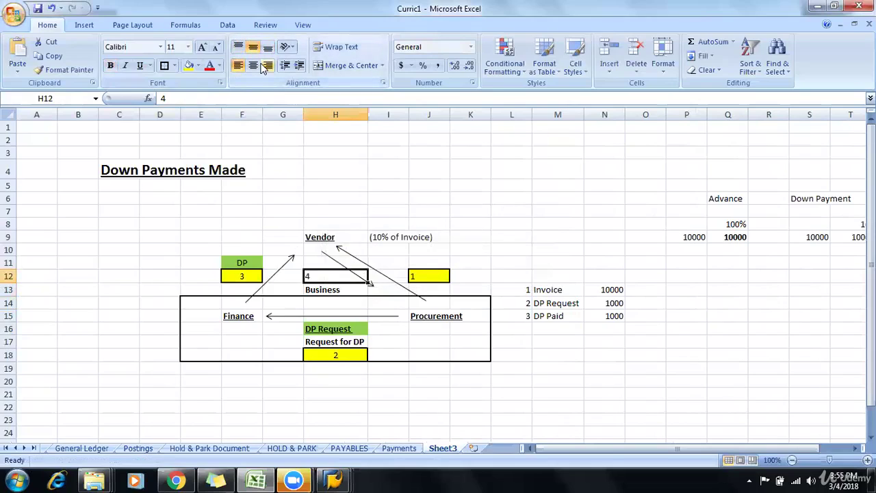
click(253, 65)
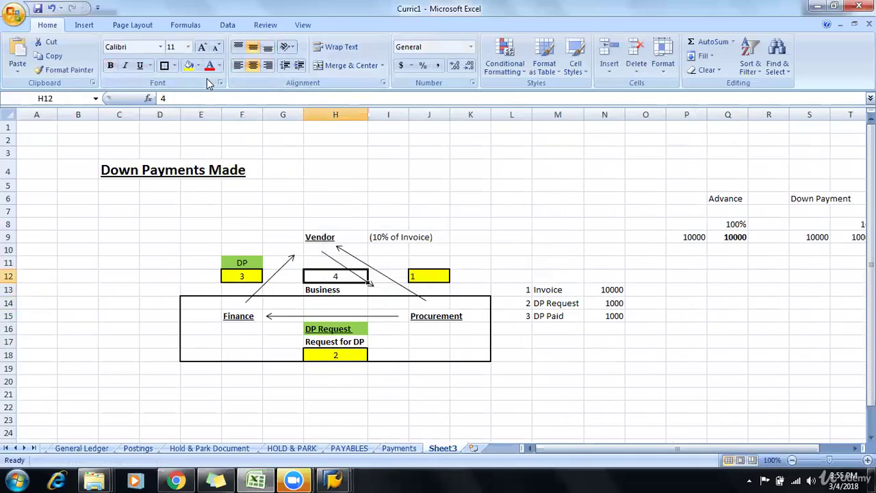
click(188, 65)
Add a fourth line in row 16 with number 4, Goods Supplied and a dash as the amount.
click(523, 329)
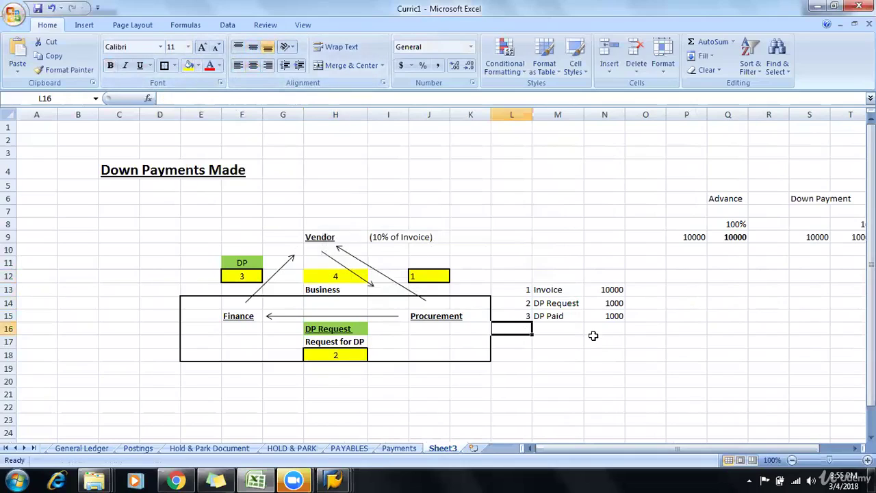
text(4)
key(Tab)
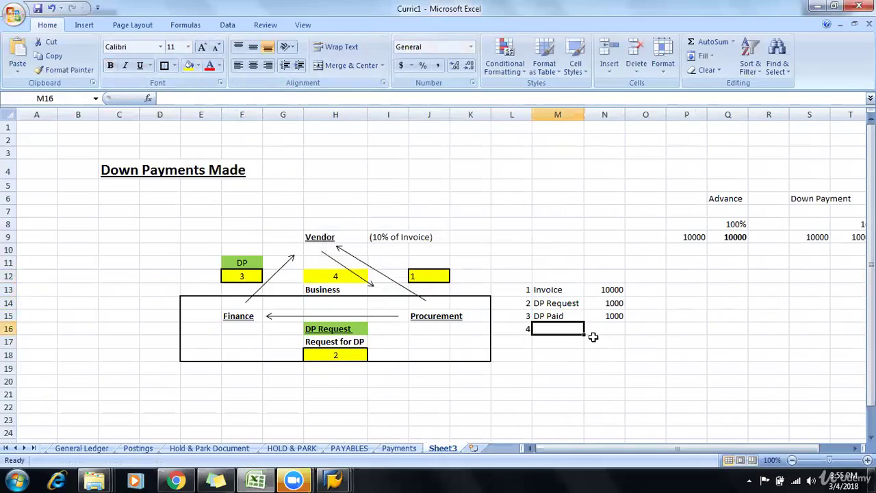
text(G)
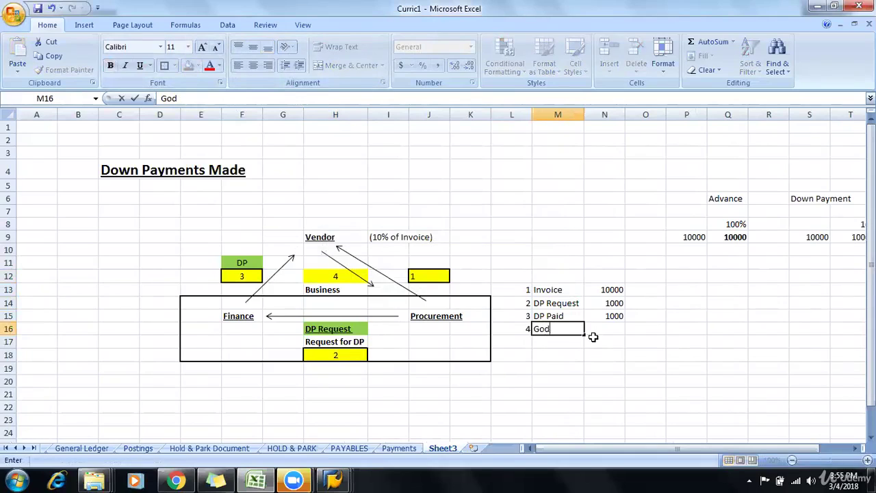
text(oods Suppl)
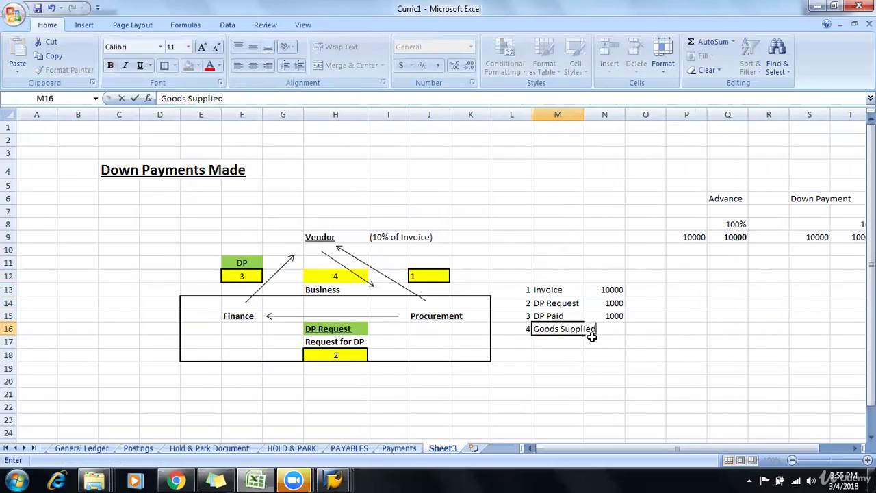
text(ied)
key(Return)
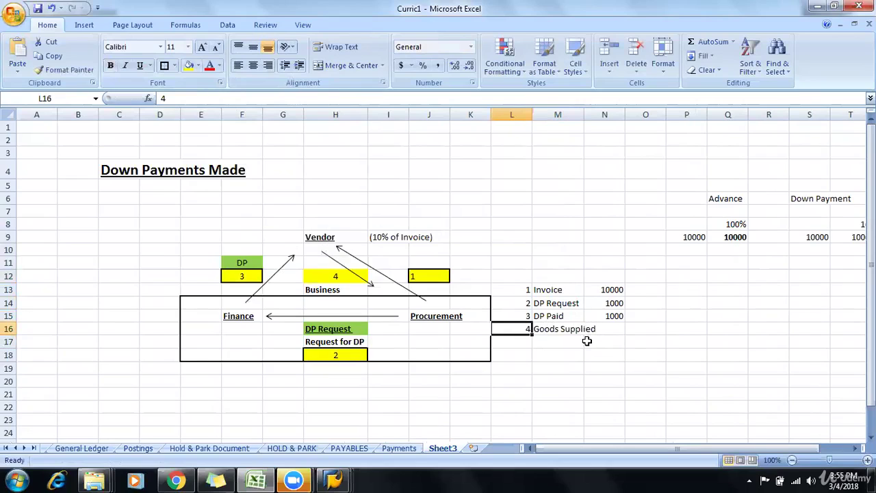
click(588, 335)
text(-)
key(Return)
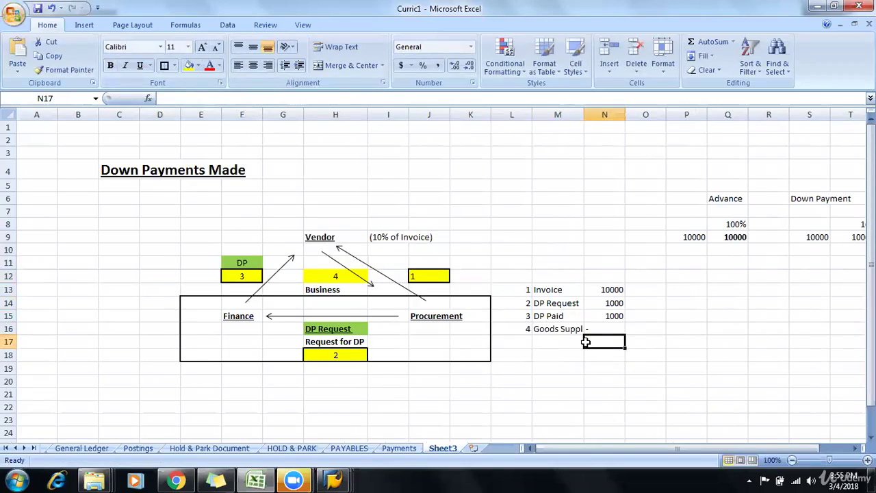
Extend the arrow running down from Vendor so its head reaches Procurement.
click(425, 319)
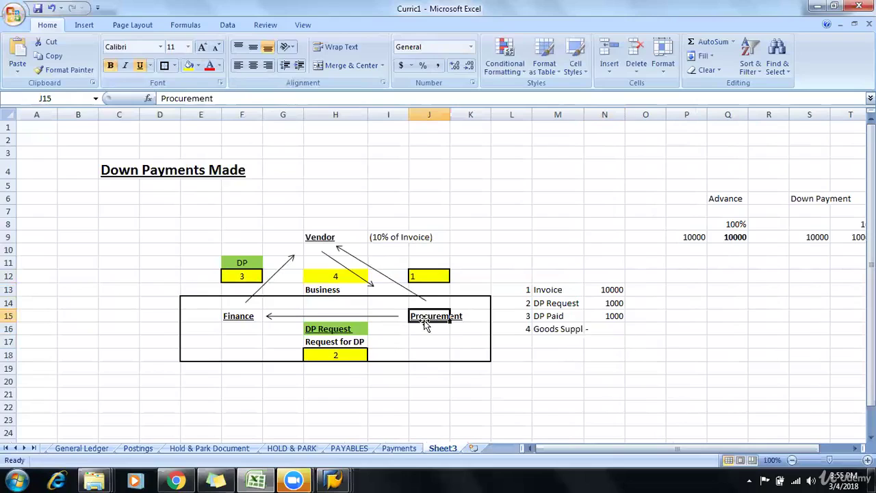
click(328, 272)
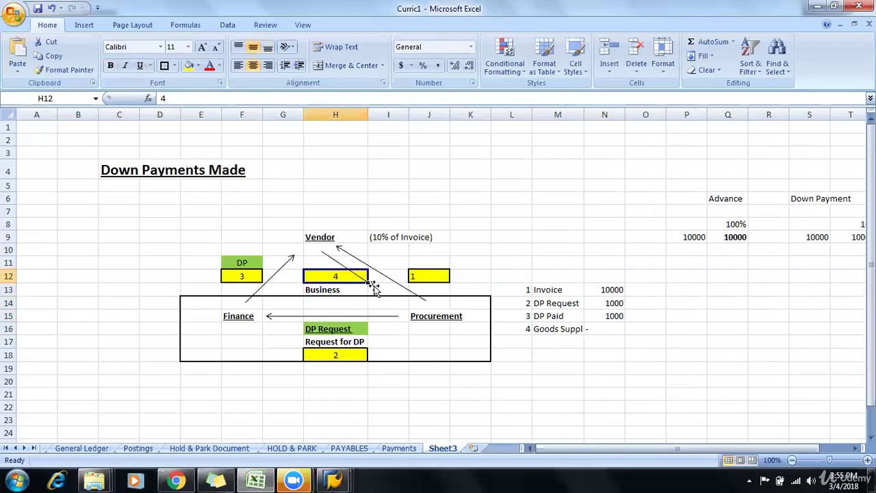
drag(373, 287, 413, 305)
click(429, 368)
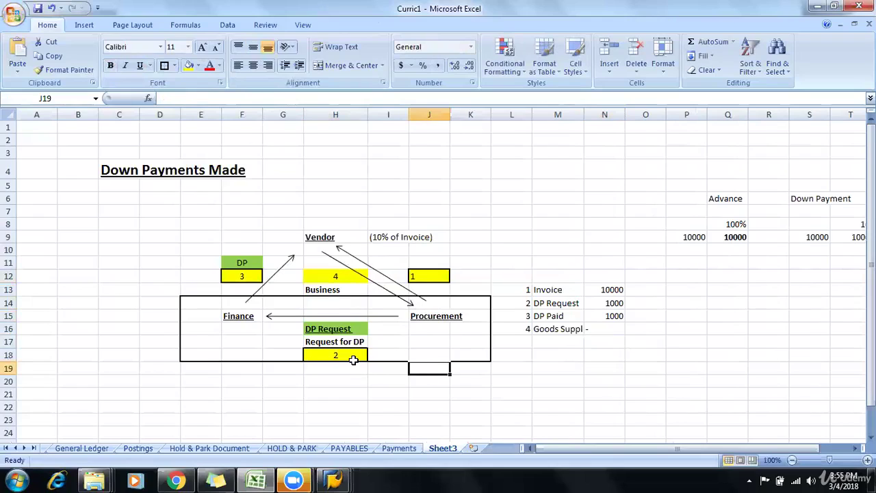
Add a fifth line to the step list in row 17 with number 5 and the description Invoicing.
click(308, 239)
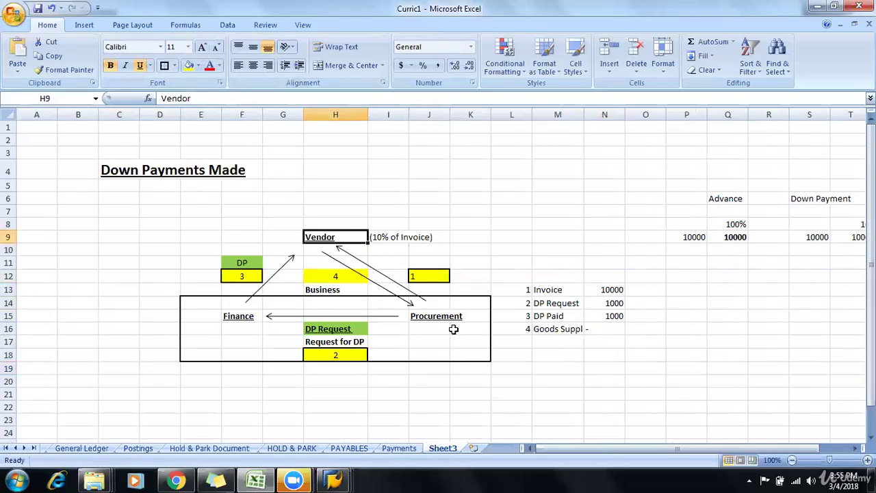
click(527, 342)
text(5)
key(Tab)
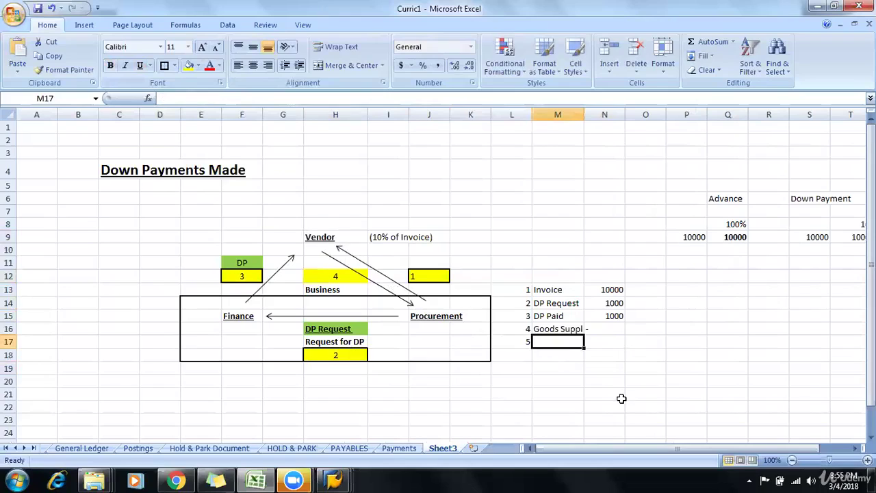
text(Invoi)
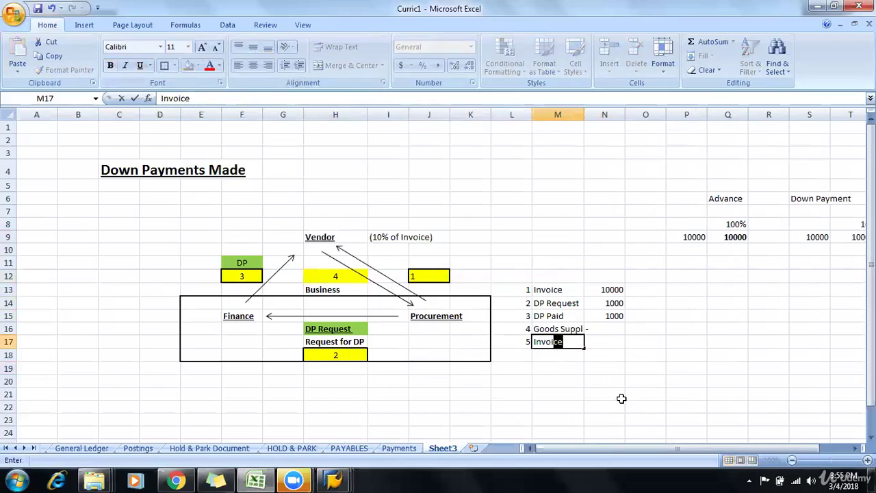
text(cing)
key(Return)
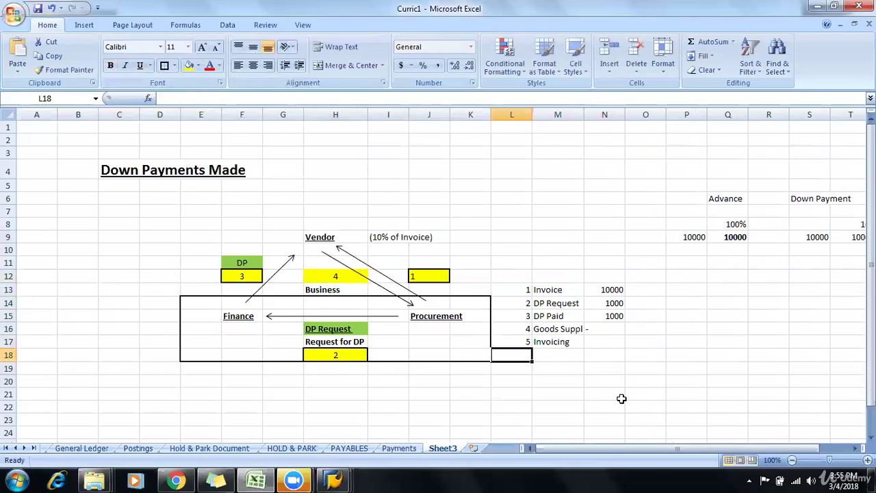
Duplicate the Finance-to-Vendor arrow and flip the copy so it points from Vendor down to Finance.
click(283, 274)
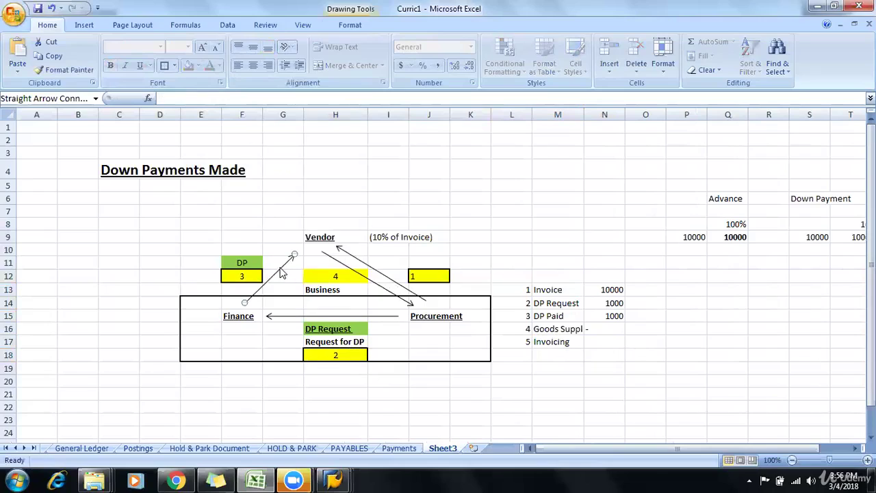
key(ctrl+c)
key(ctrl+v)
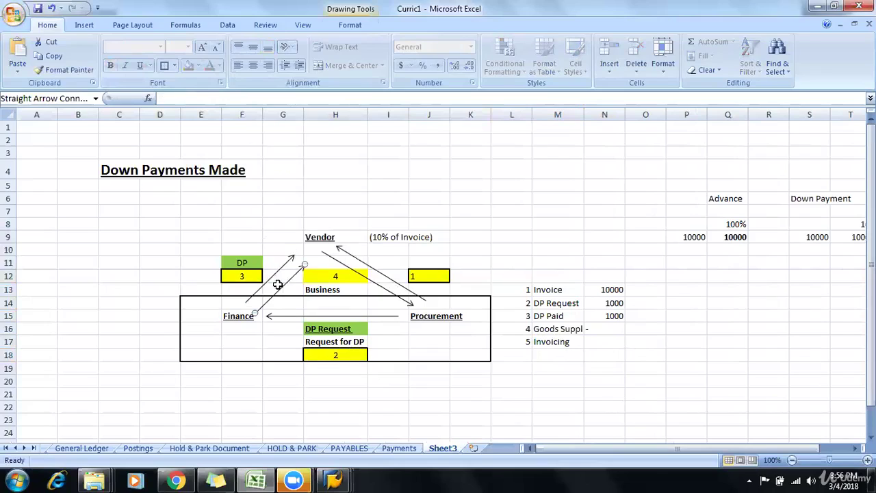
drag(253, 315, 314, 250)
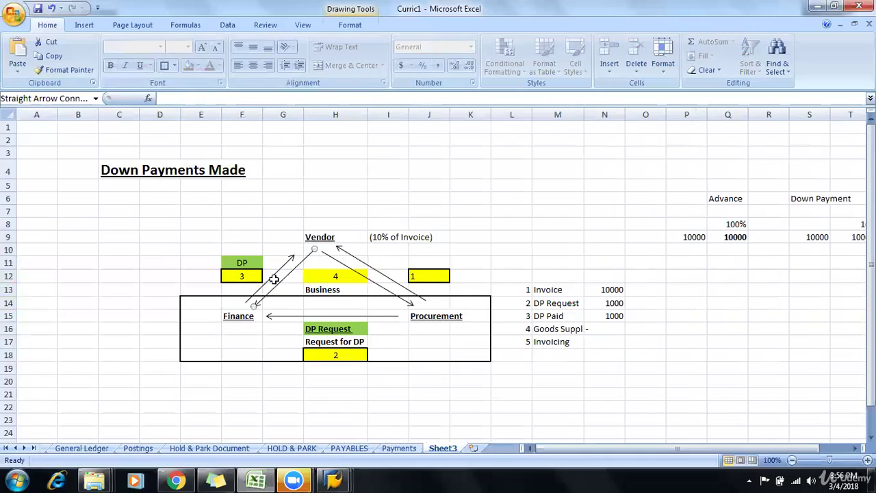
drag(274, 287, 217, 255)
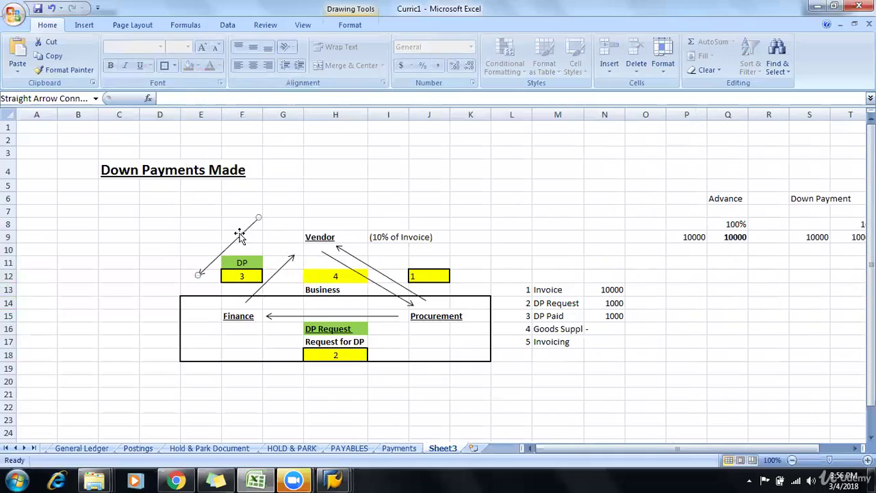
click(211, 236)
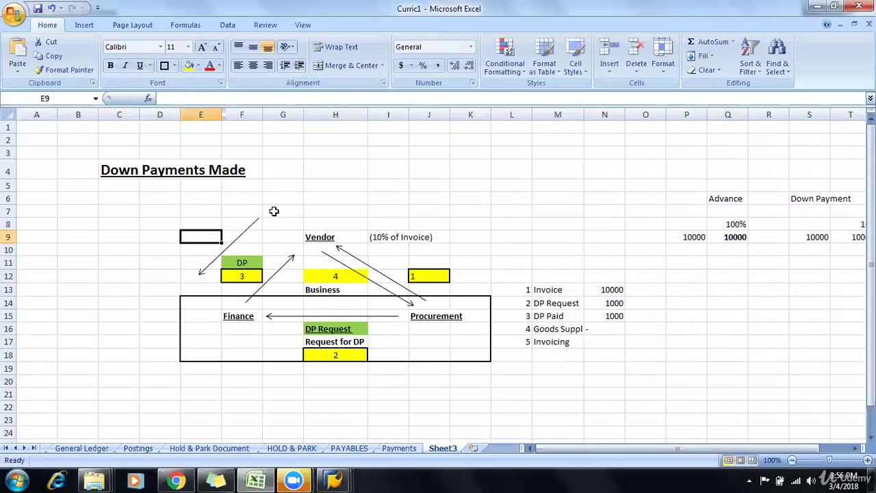
text(Invo)
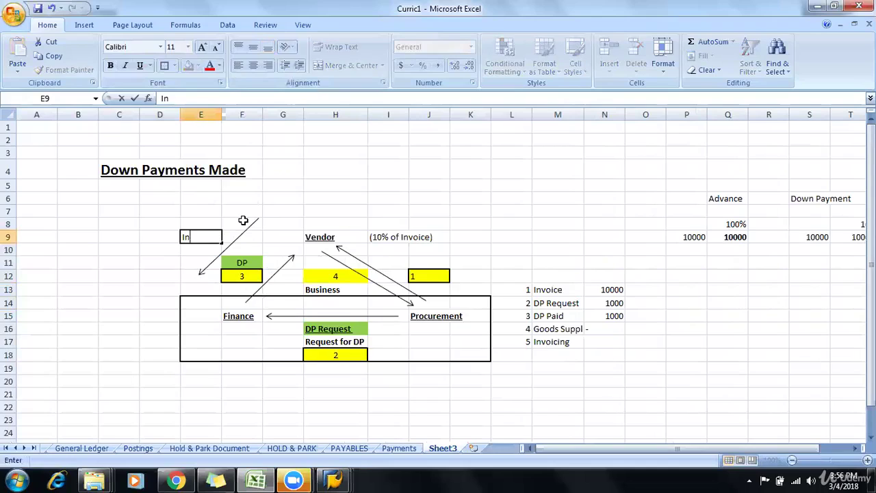
key(Escape)
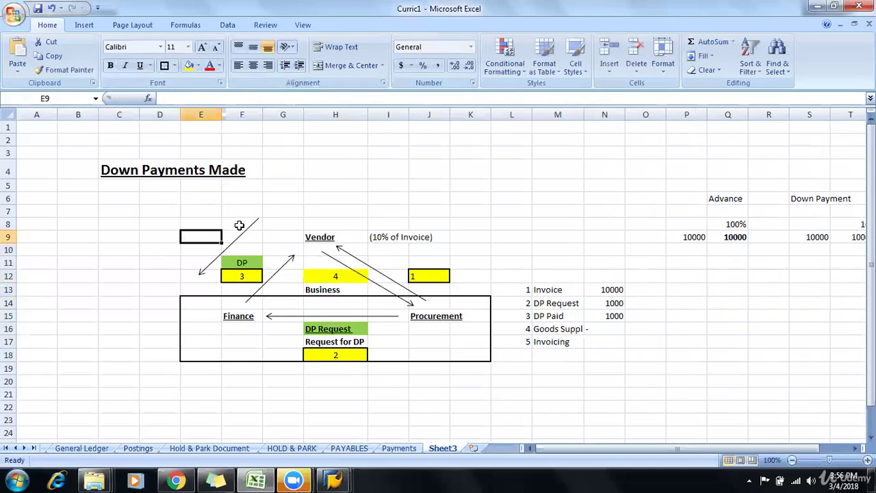
click(253, 224)
drag(291, 267, 291, 274)
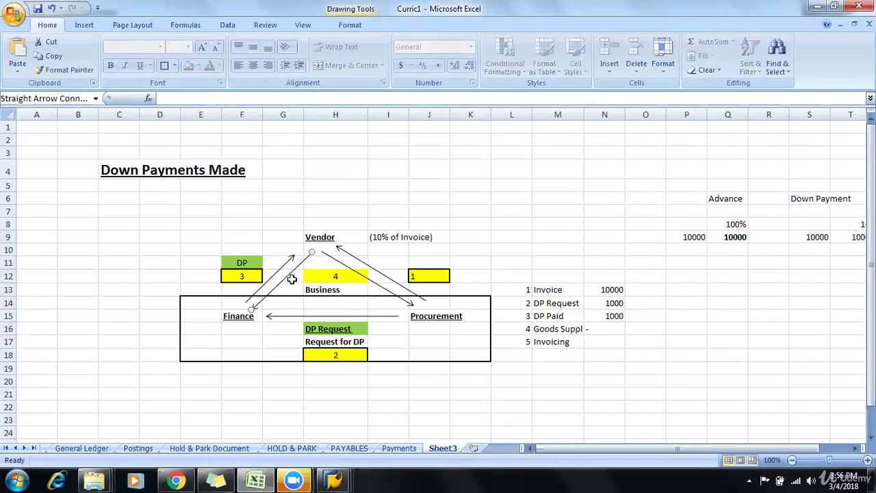
Enter 5 in cell G12 beside the Vendor-to-Finance arrow and fill the cell yellow.
click(292, 279)
text(5)
key(Return)
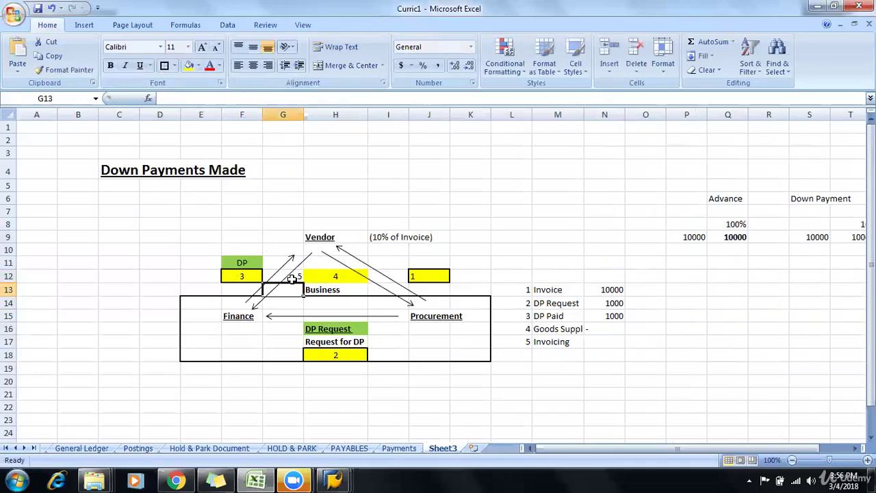
click(296, 276)
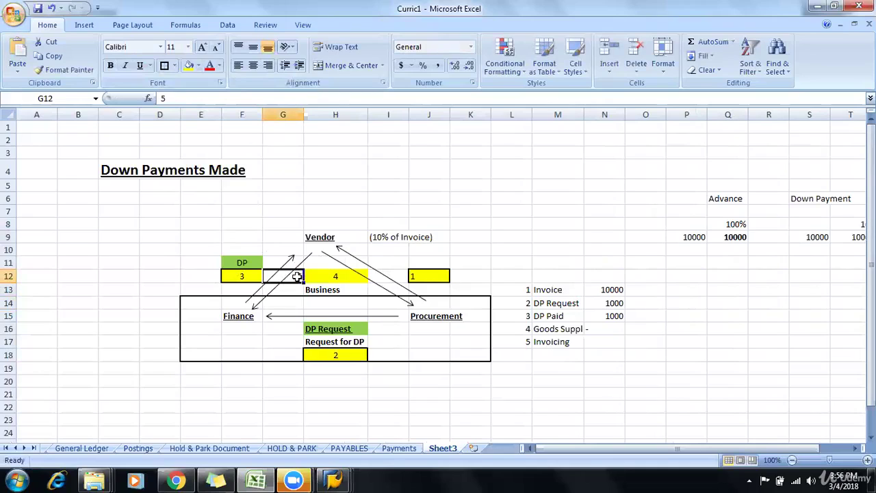
click(188, 66)
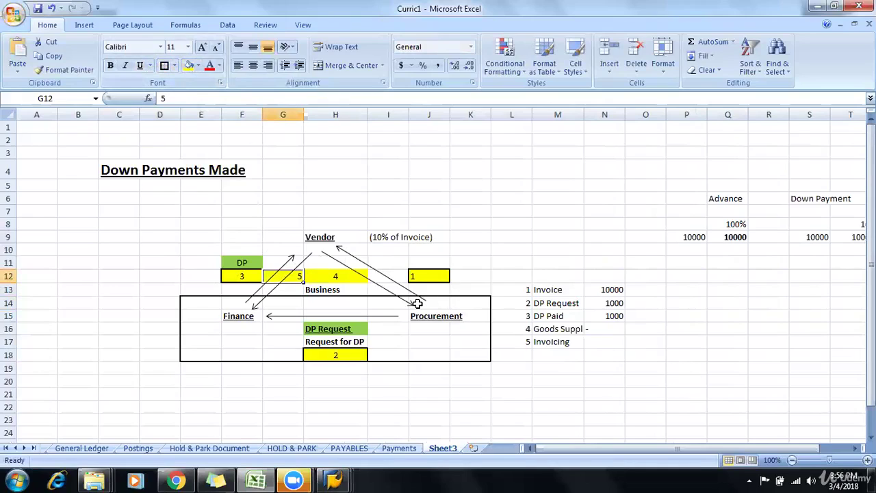
Enter 10000 as the Invoicing amount in cell N17.
click(604, 340)
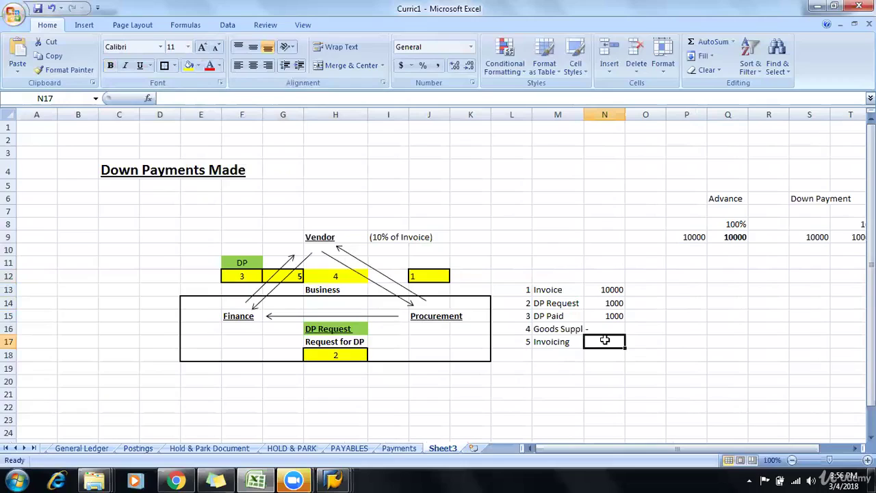
text(10000)
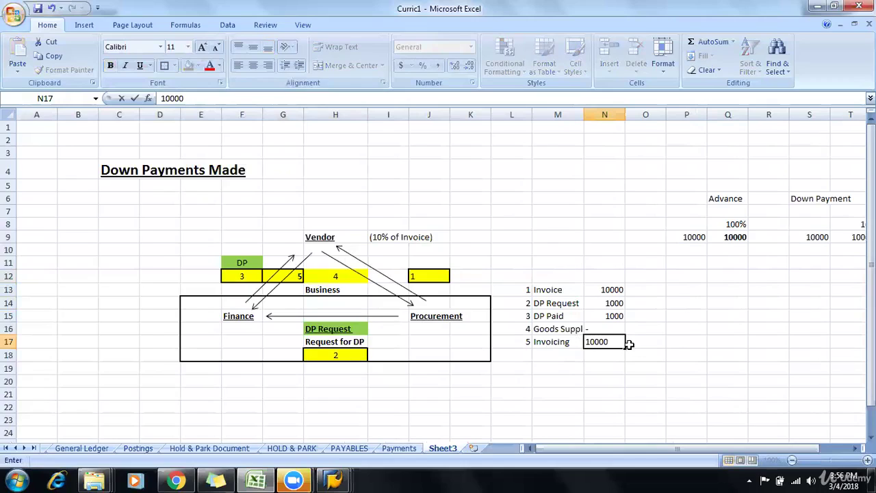
key(Return)
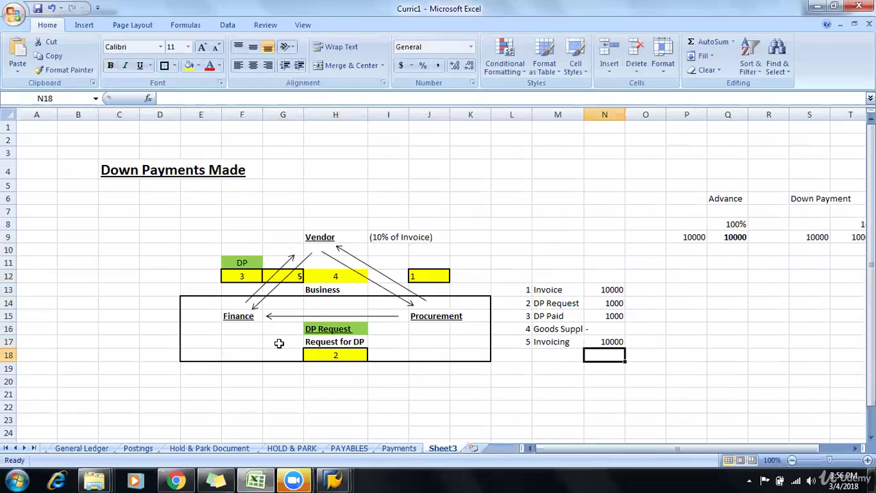
Add another upward arrow outside the DP arrow, rising from the upper edge of the Business box in column E to row 9 in column F.
click(292, 272)
mouse_move(295, 274)
mouse_down()
mouse_move(304, 283)
mouse_move(172, 345)
mouse_move(216, 205)
mouse_move(180, 349)
mouse_move(120, 325)
mouse_up()
drag(144, 286, 245, 232)
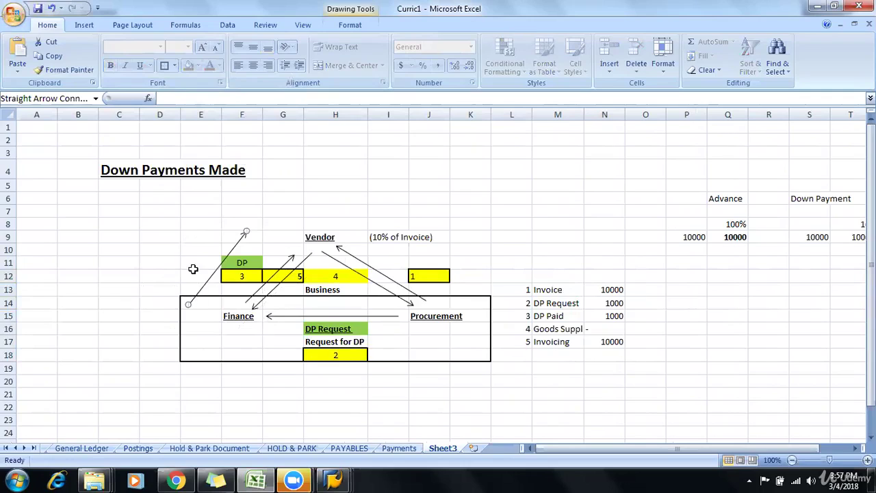
Enter 6 in cell E12 beside the outer upward arrow and fill the cell yellow.
click(193, 275)
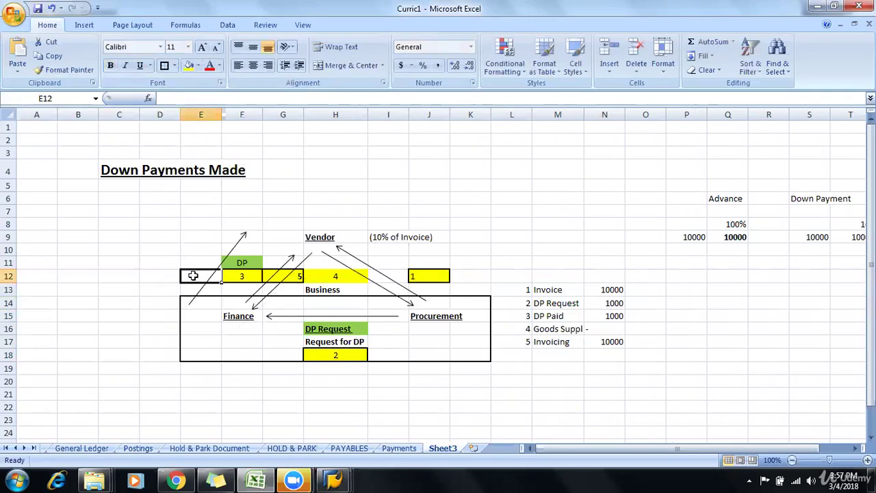
text(6)
click(195, 255)
click(196, 276)
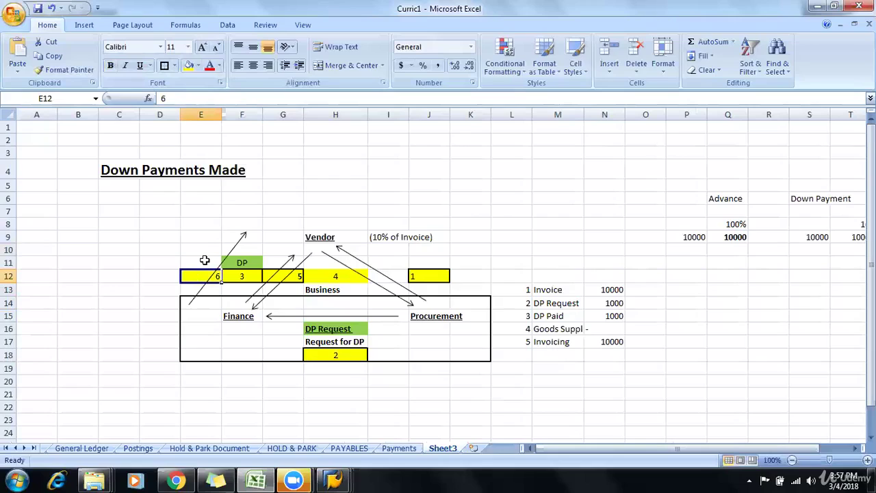
Label the outer upward arrow by entering "6. Payment 9,000" in cell E9.
click(204, 260)
click(204, 248)
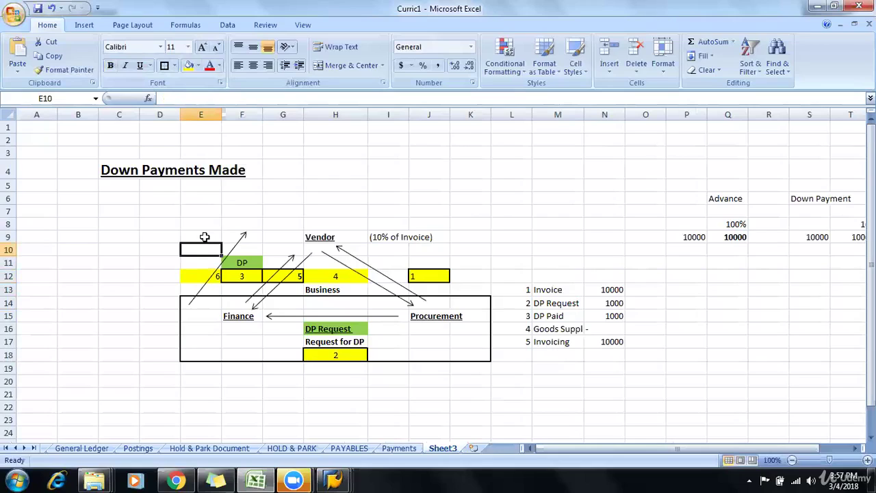
click(204, 237)
text(6.)
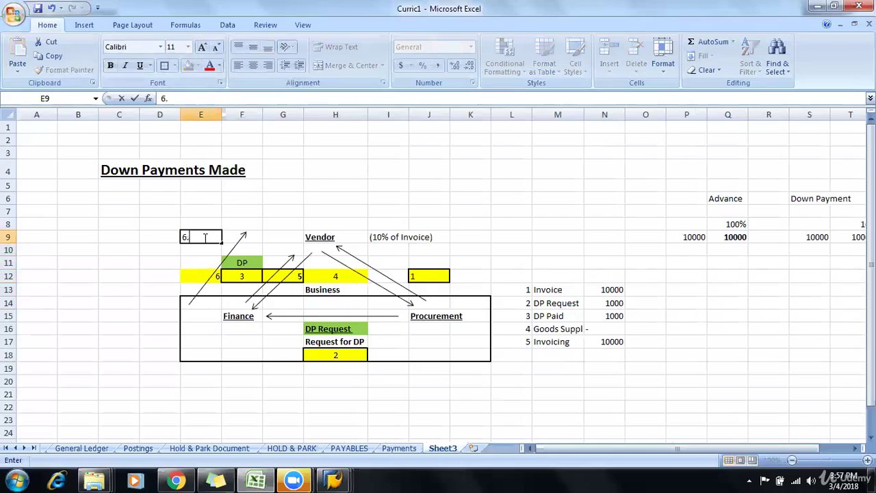
text( Payment)
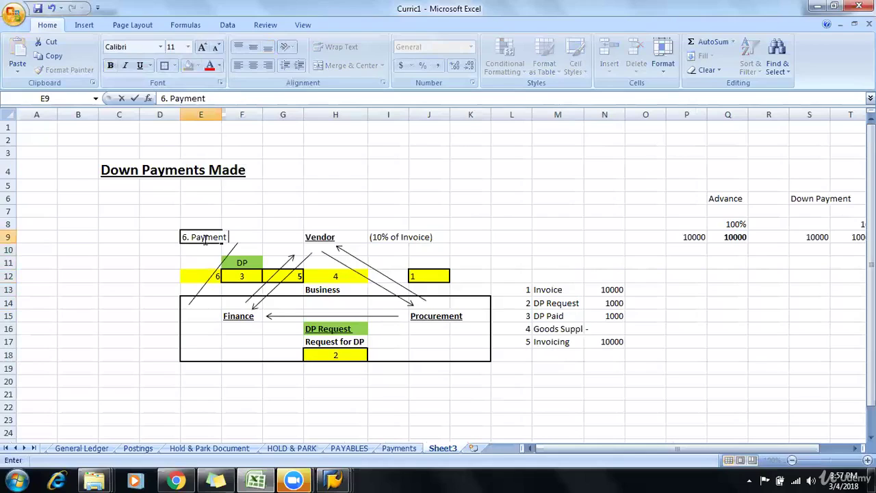
text( 9,000)
key(Return)
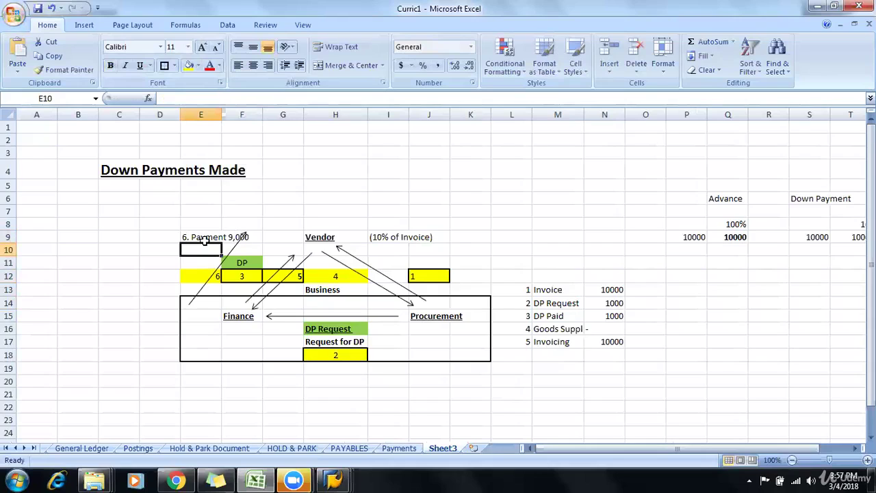
Add a sixth line to the step list in row 18 with number 6, Payment and the amount 9000.
key(Right)
key(Down)
key(Right)
key(Down)
key(Right)
key(Down)
key(Right)
key(Down)
key(Right)
key(Down)
key(Right)
key(Down)
key(Down)
key(Right)
key(Down)
key(Right)
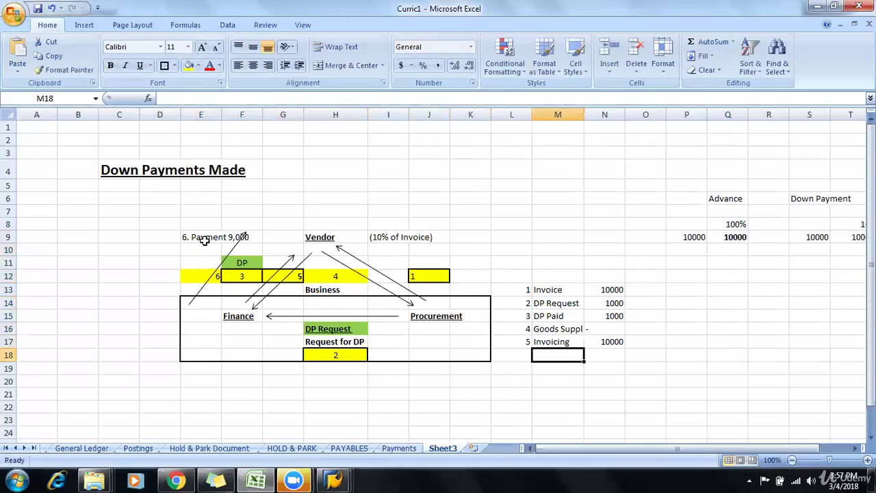
key(Left)
text(6)
key(Right)
text(Pa)
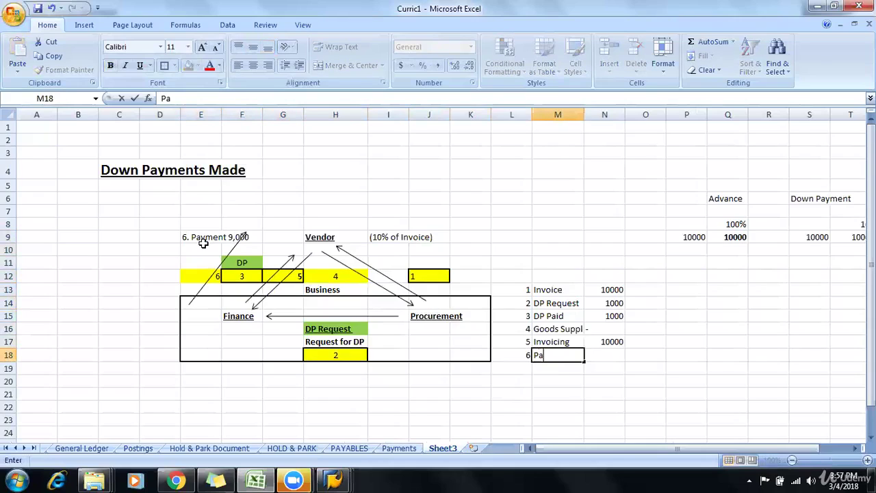
text(yment)
key(Right)
text(90)
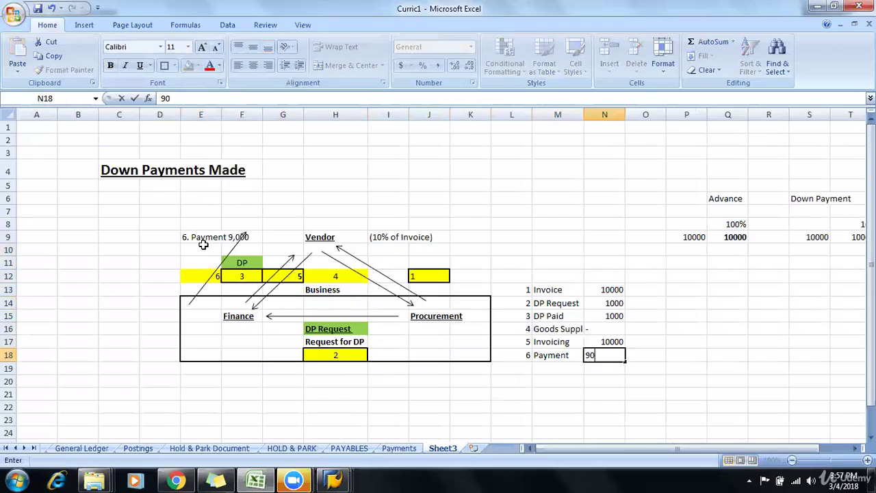
text(00)
key(Return)
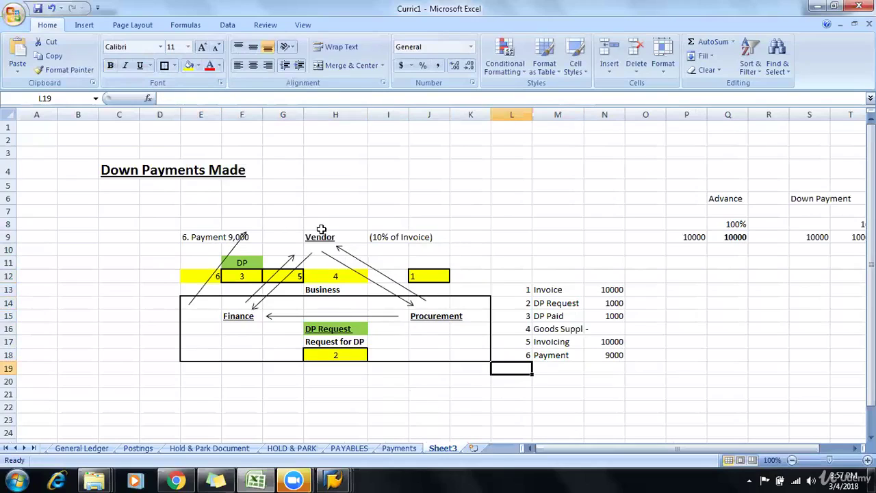
click(423, 277)
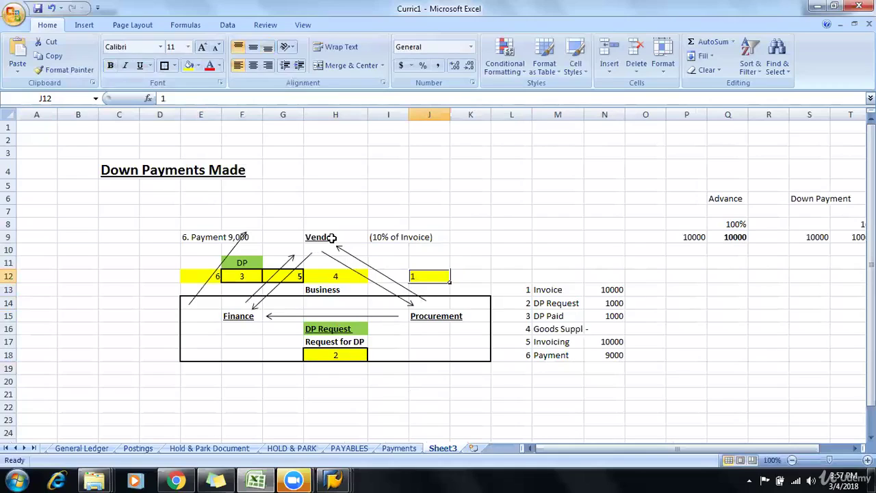
click(460, 315)
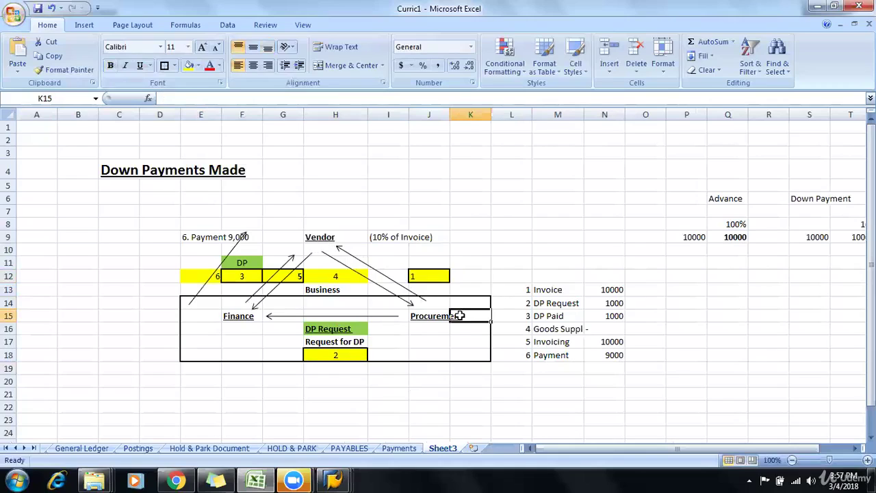
click(436, 315)
click(357, 317)
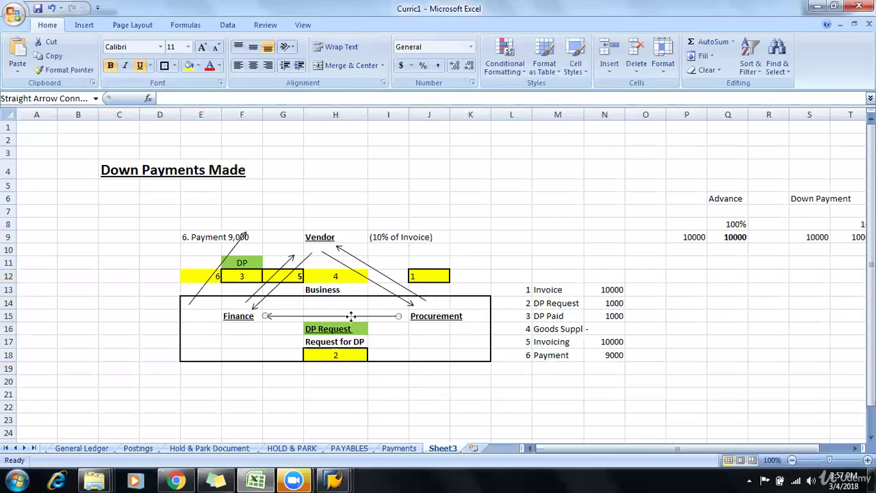
Review the numbered flow diagram between vendor, procurement and finance against the amounts in the six-step list.
click(233, 315)
click(344, 354)
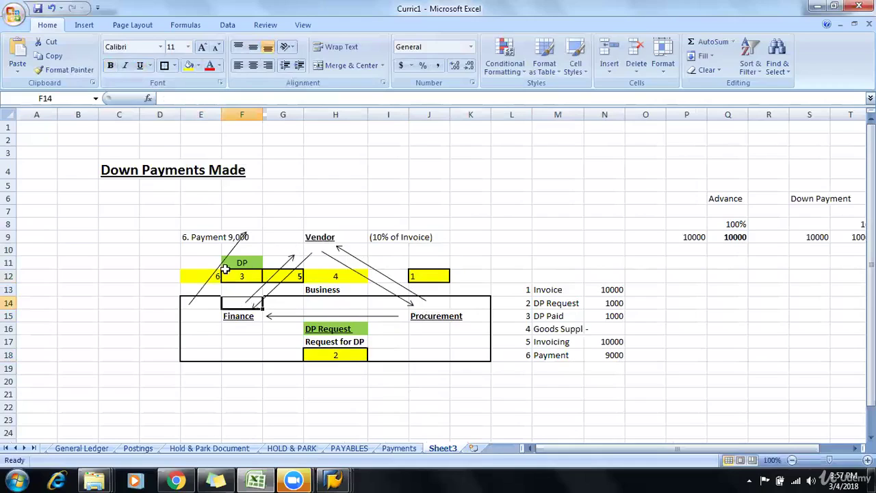
click(247, 261)
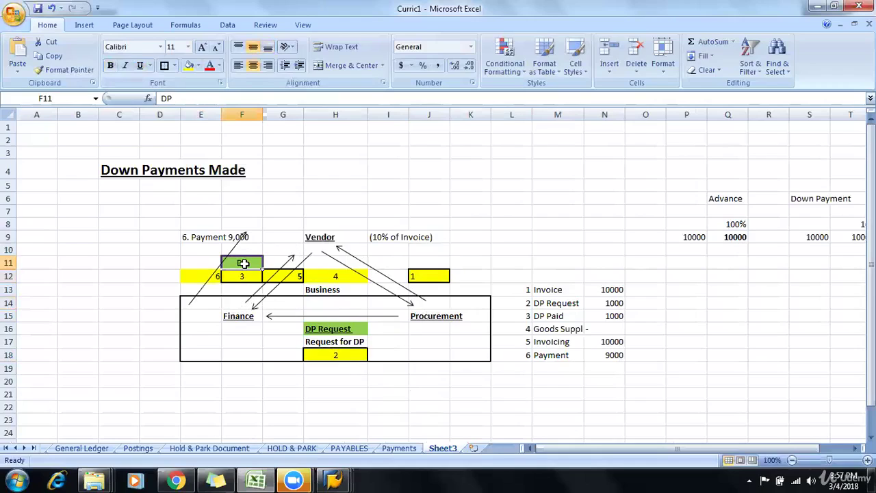
click(245, 274)
click(239, 259)
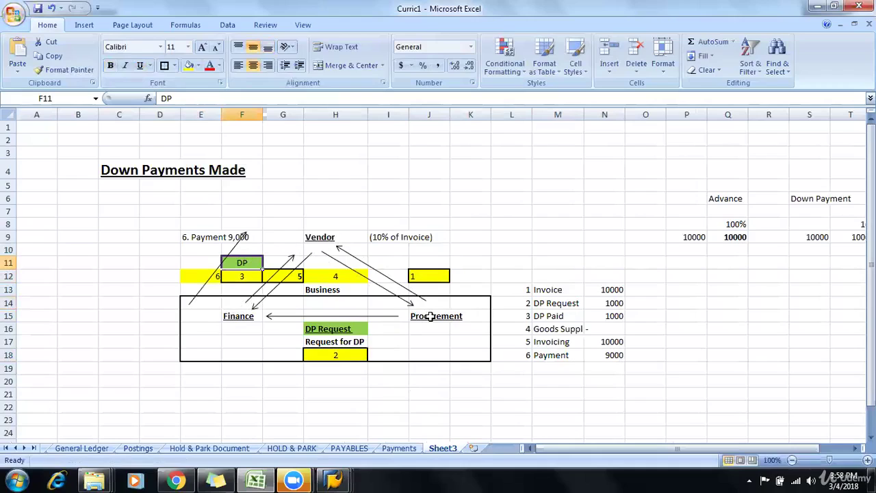
click(533, 329)
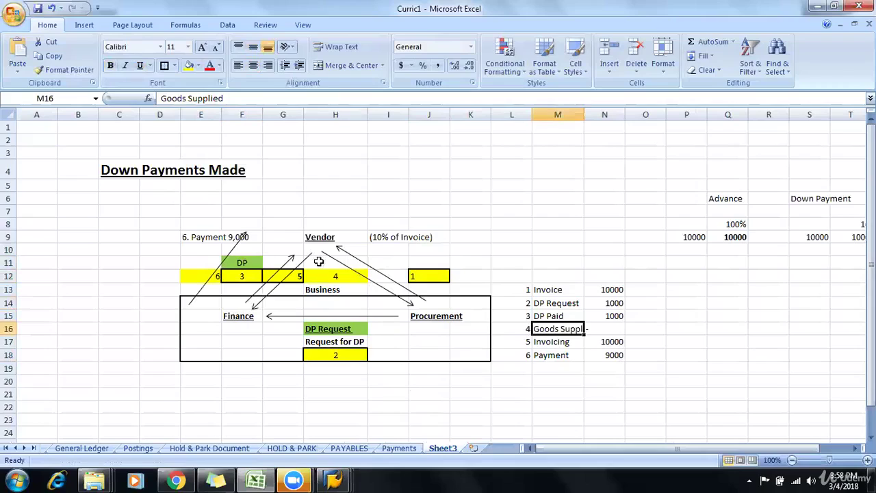
click(245, 314)
click(277, 276)
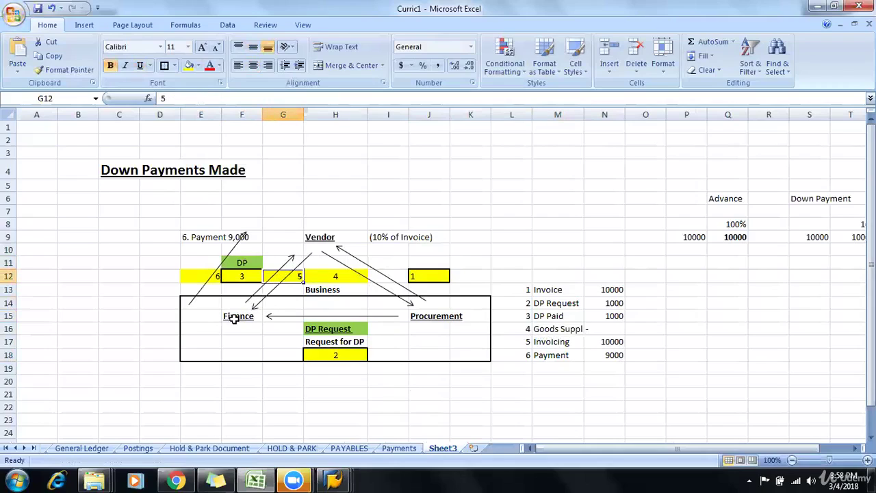
click(563, 355)
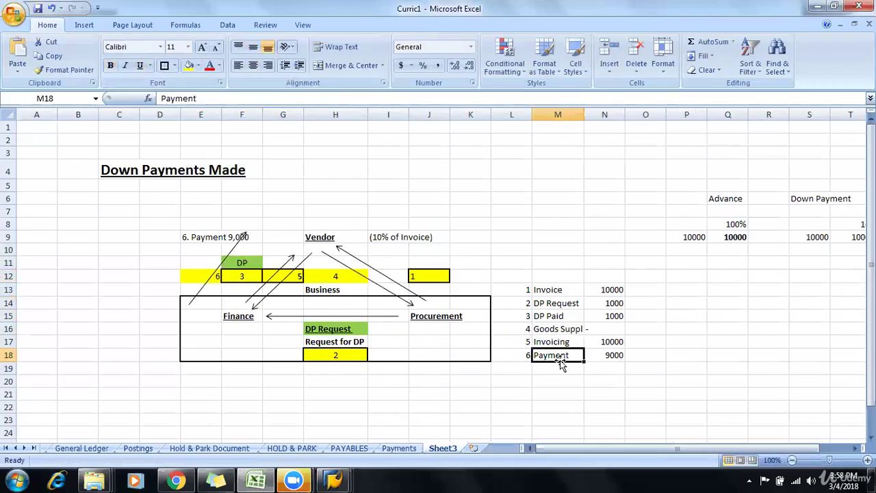
click(615, 356)
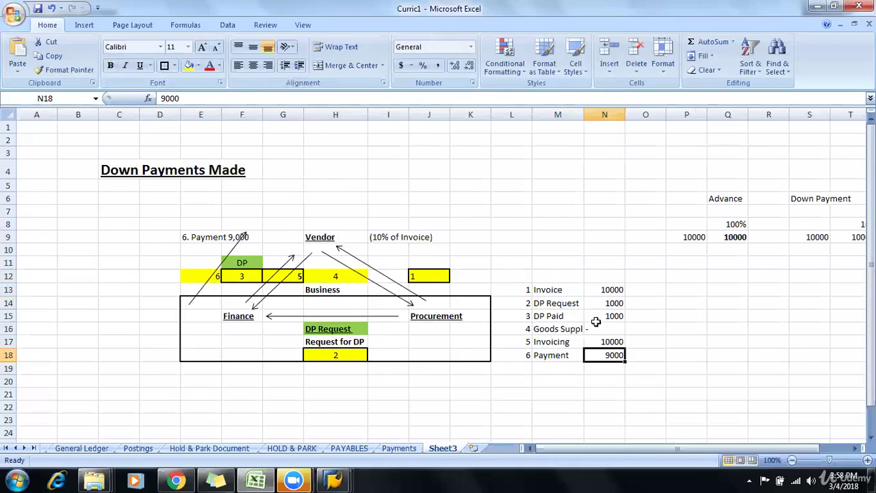
click(601, 342)
click(602, 317)
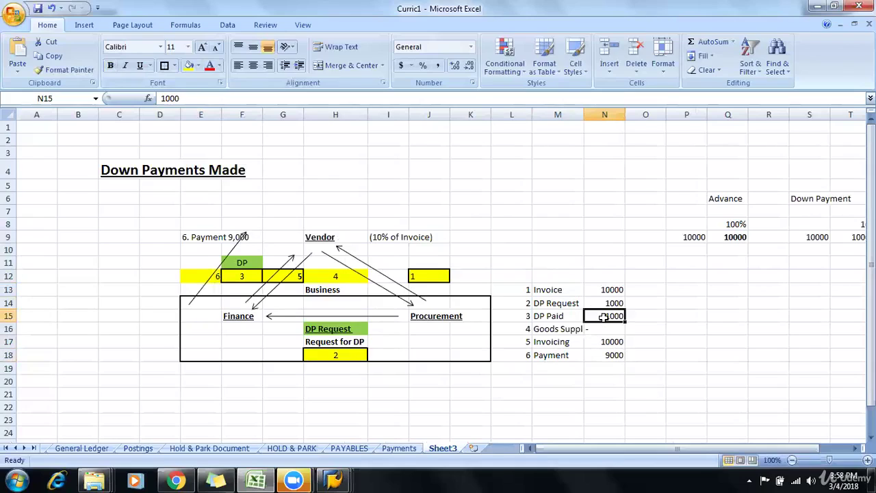
click(595, 355)
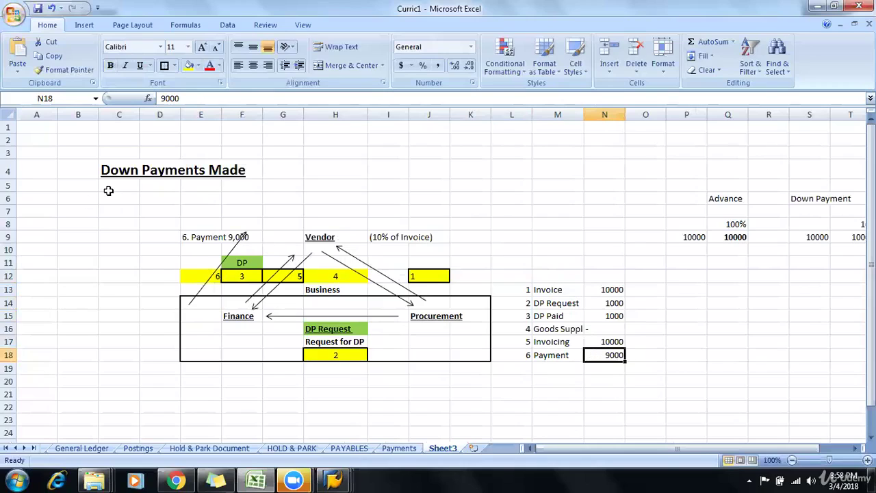
Put an outside border around the whole flow diagram and step list, covering C7:O21.
drag(107, 189, 657, 389)
click(21, 155)
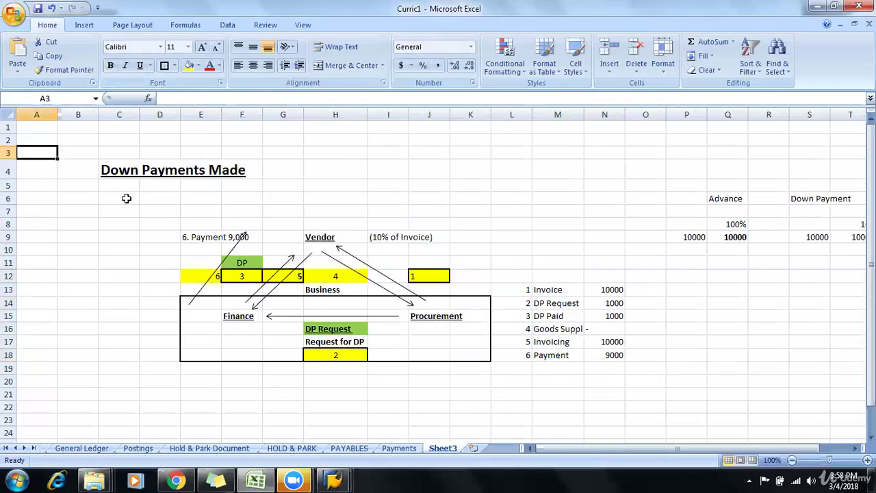
drag(120, 211, 628, 391)
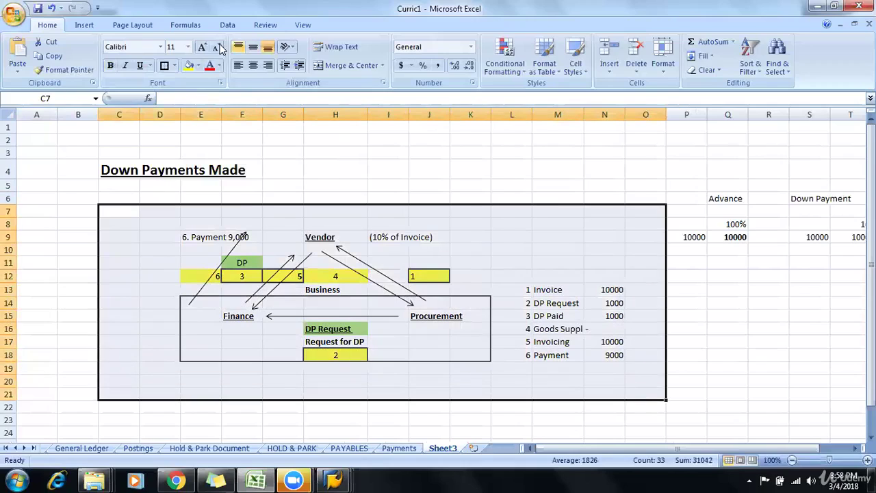
click(680, 395)
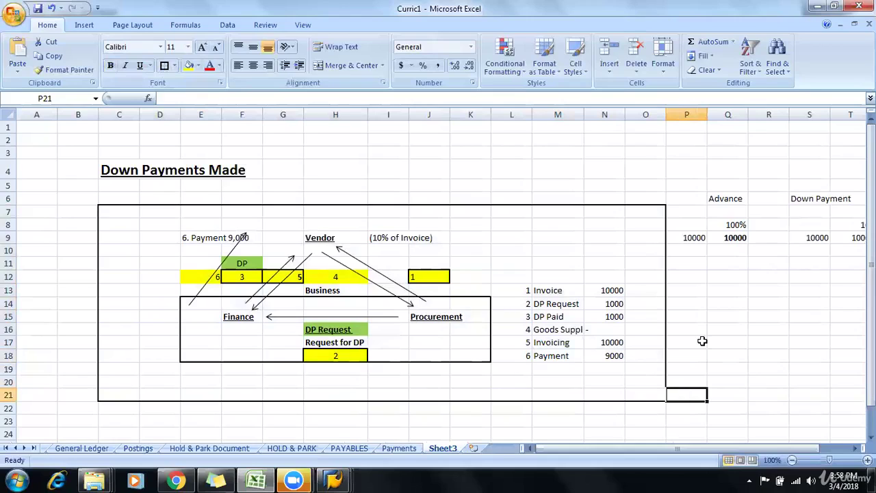
Copy the green DP Request label from inside the Business box to cell D25 below the bordered area.
click(340, 328)
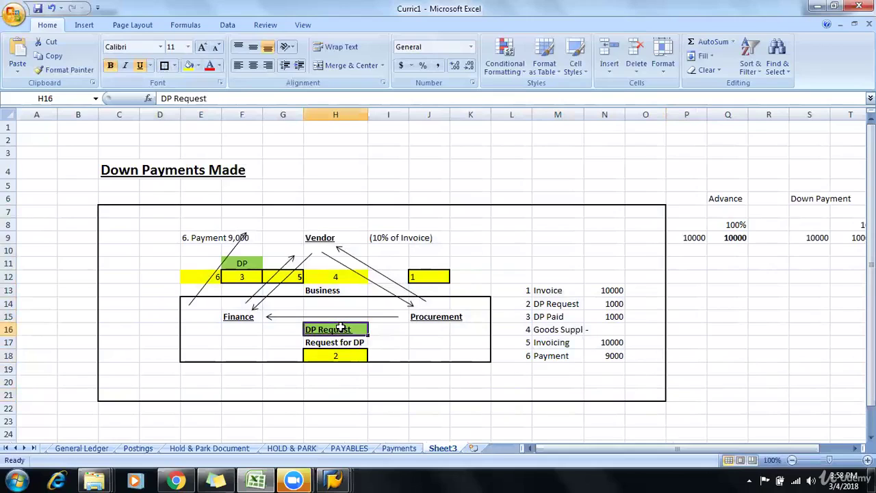
key(ctrl+c)
scroll(341, 328, down, 2)
click(152, 361)
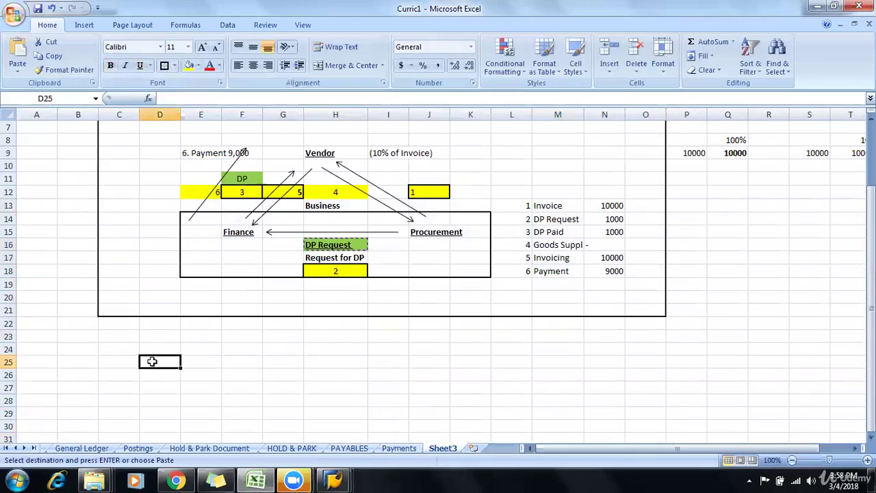
key(ctrl+v)
Copy the green DP label from F11 to cell D27 and widen column D to fit its contents.
click(239, 179)
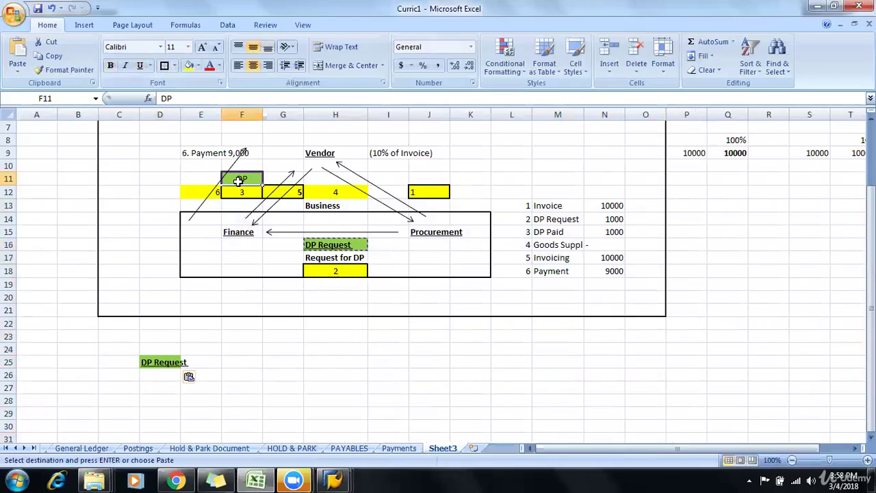
key(ctrl+c)
click(152, 389)
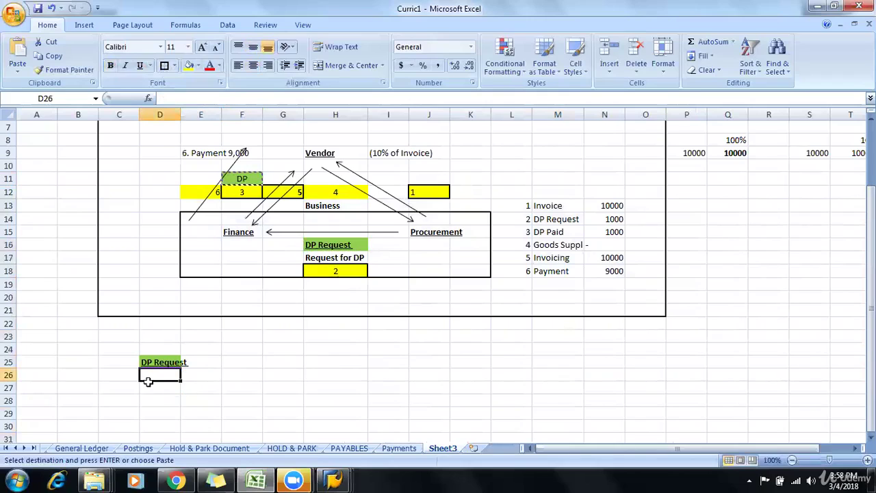
key(ctrl+v)
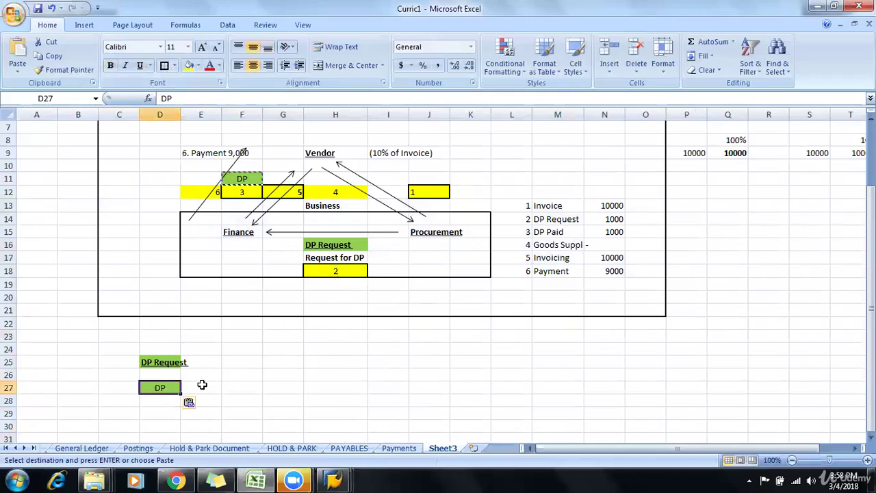
double_click(180, 110)
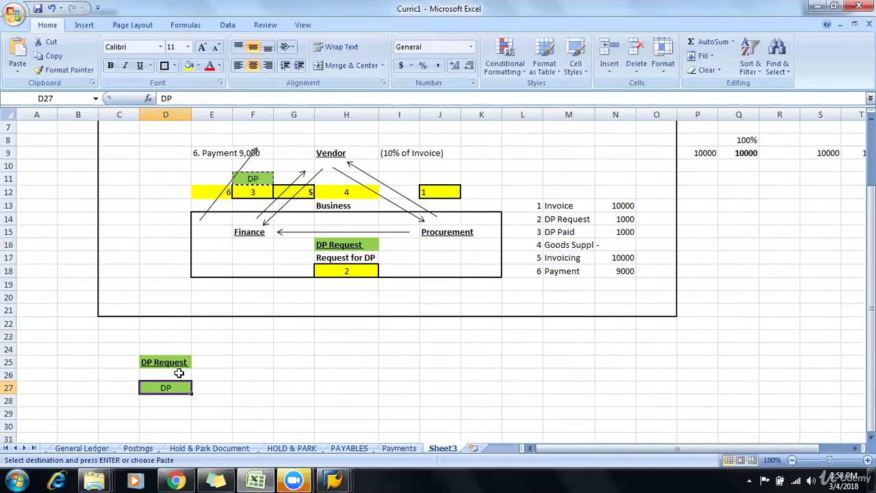
Examine the copied DP Request label and trace the down payment request from Procurement to Finance in the diagram and step list.
click(305, 358)
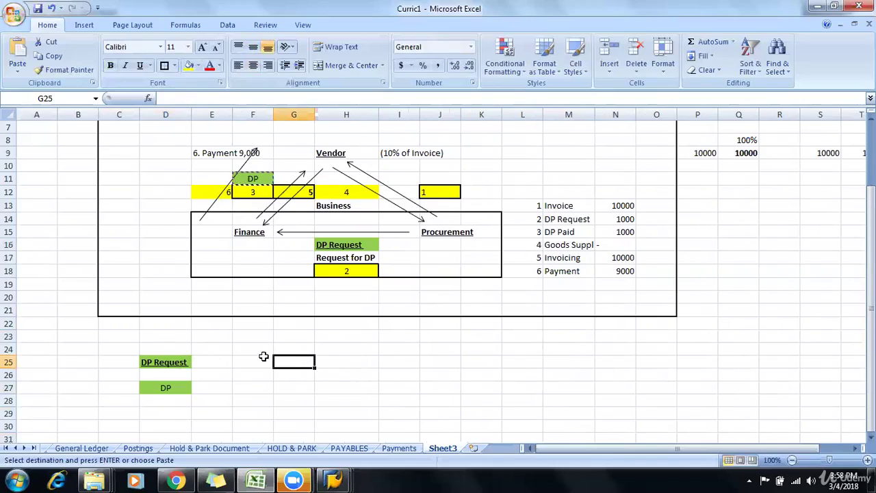
click(165, 361)
click(212, 364)
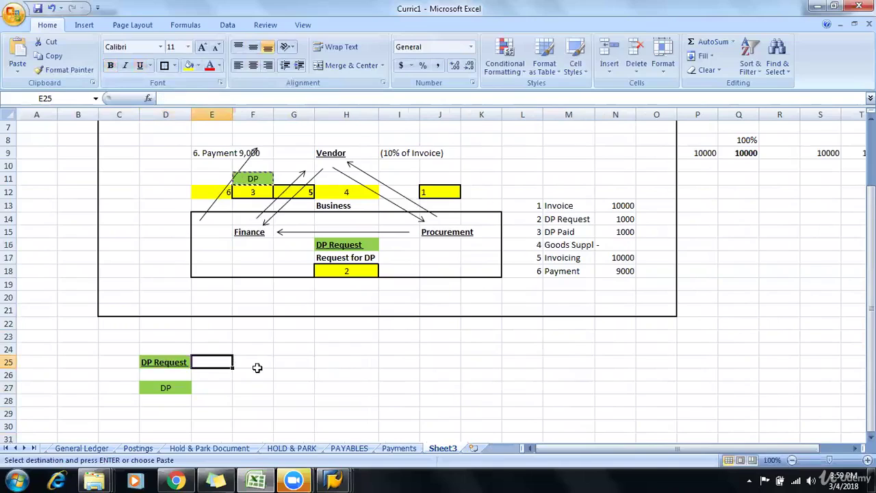
click(264, 363)
click(278, 361)
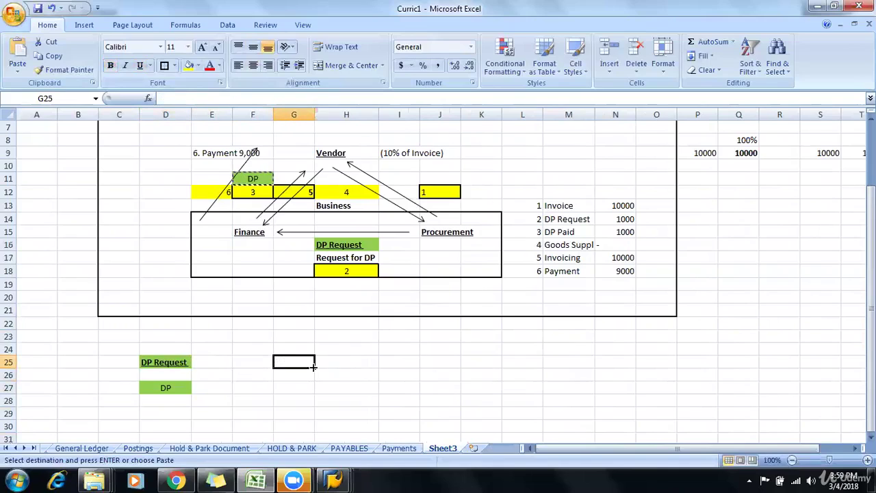
click(319, 367)
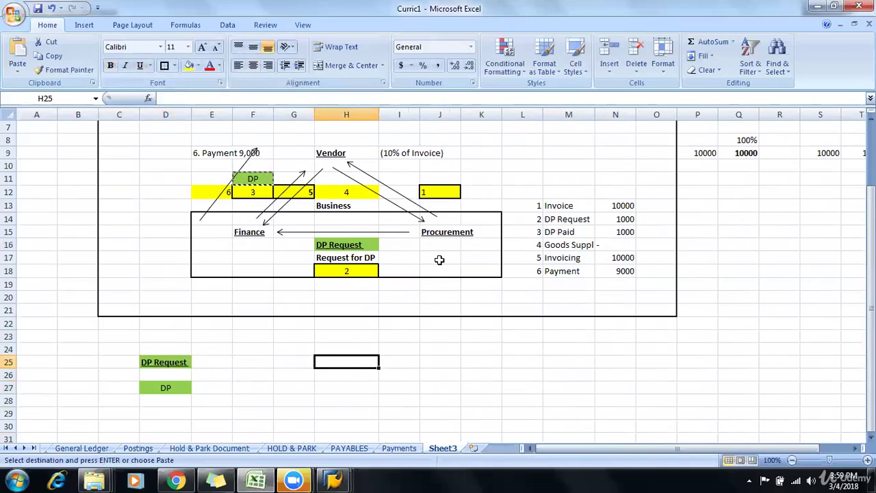
click(367, 235)
click(421, 254)
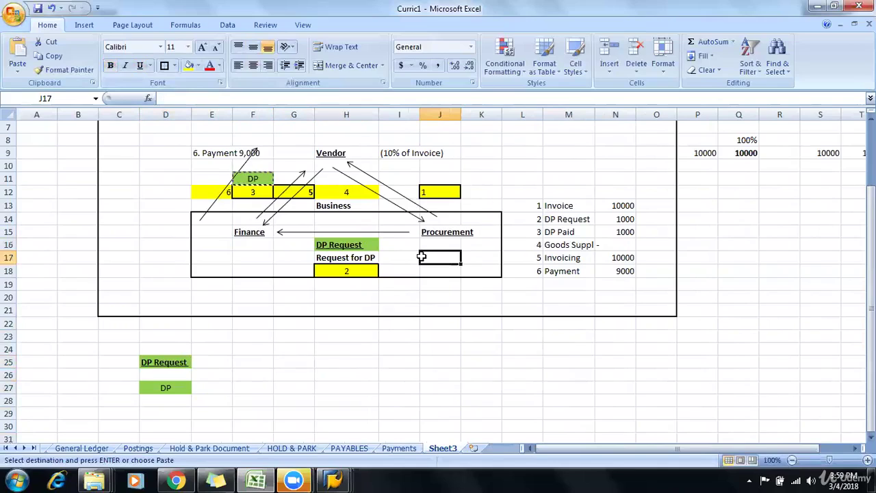
key(Escape)
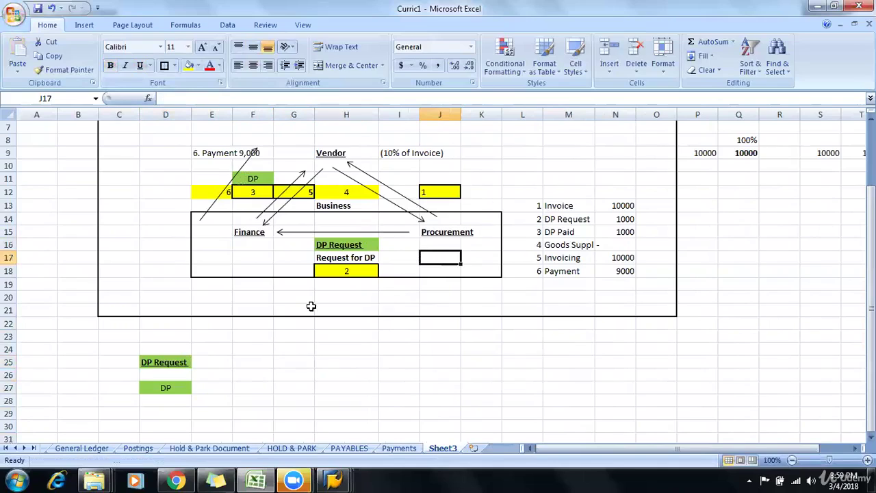
click(360, 270)
click(559, 222)
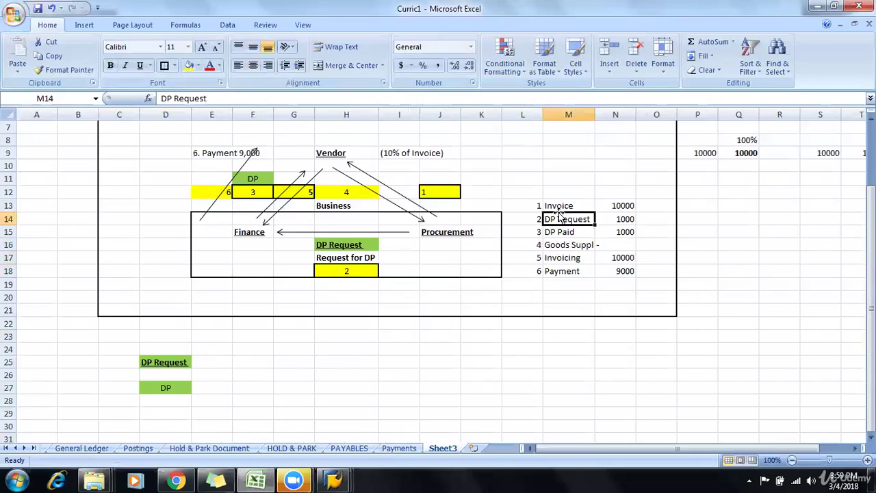
click(402, 243)
click(441, 235)
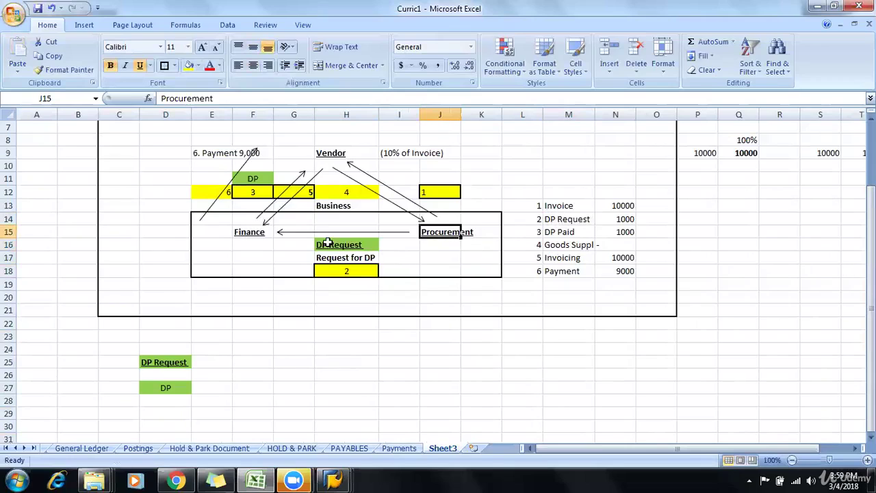
click(245, 232)
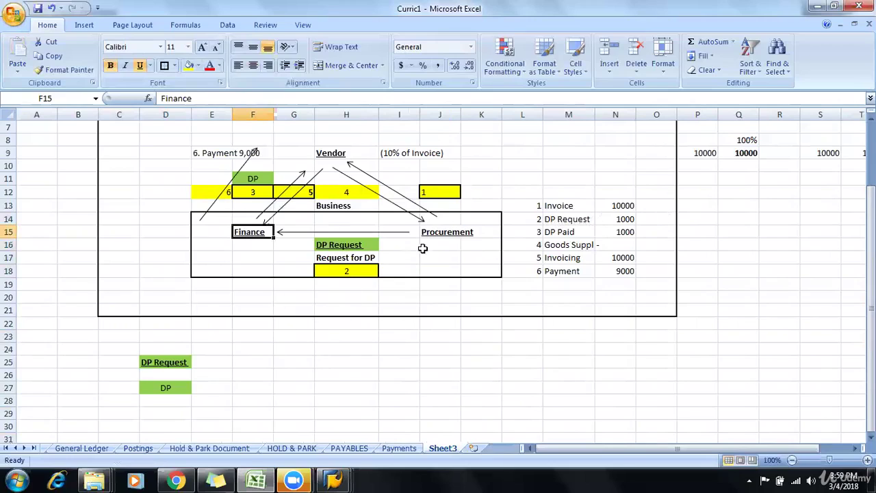
click(345, 283)
click(356, 258)
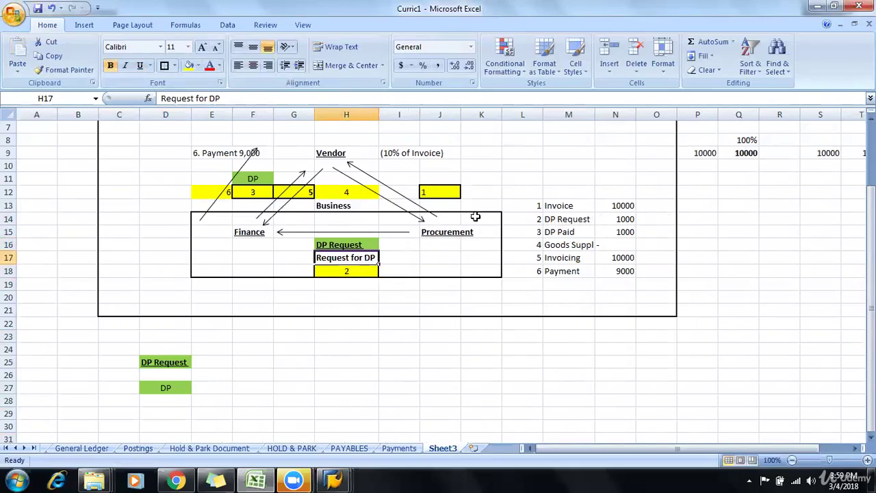
Enter the note "No Journal Entries" in cell O14 beside the DP Request amount in the step list.
click(645, 219)
text(No)
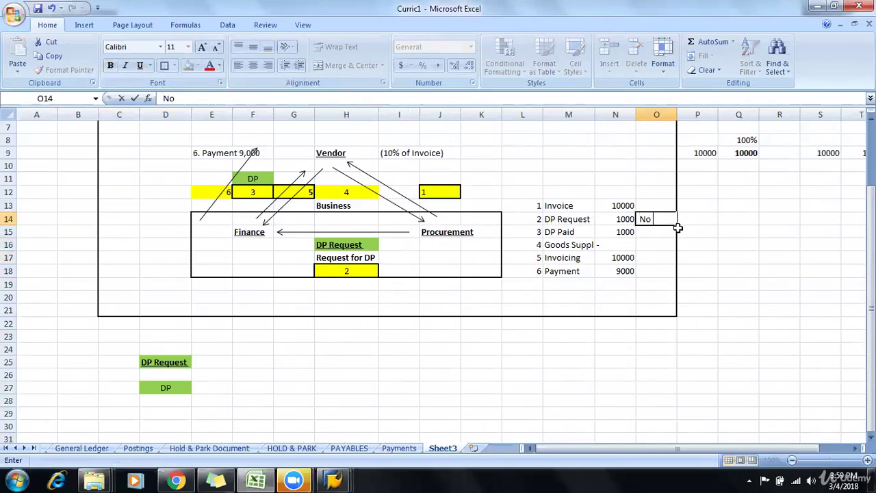
text( Bod)
key(BackSpace)
key(BackSpace)
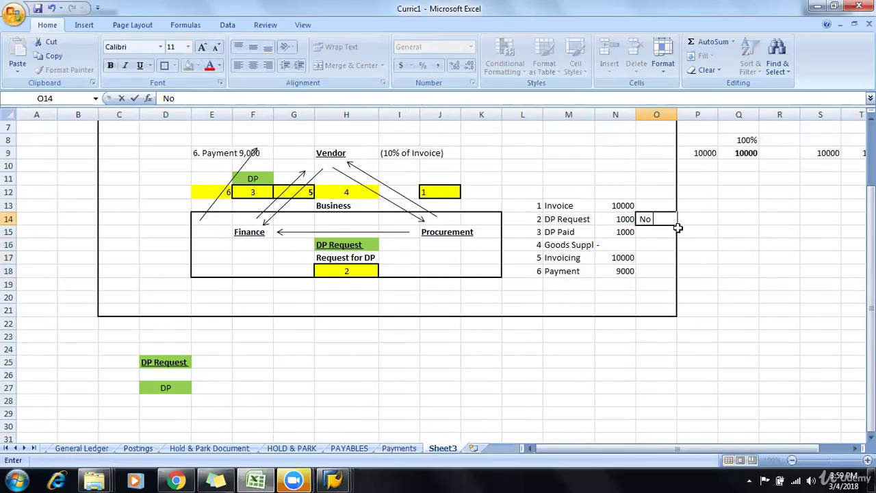
text(Journal Entries)
key(Return)
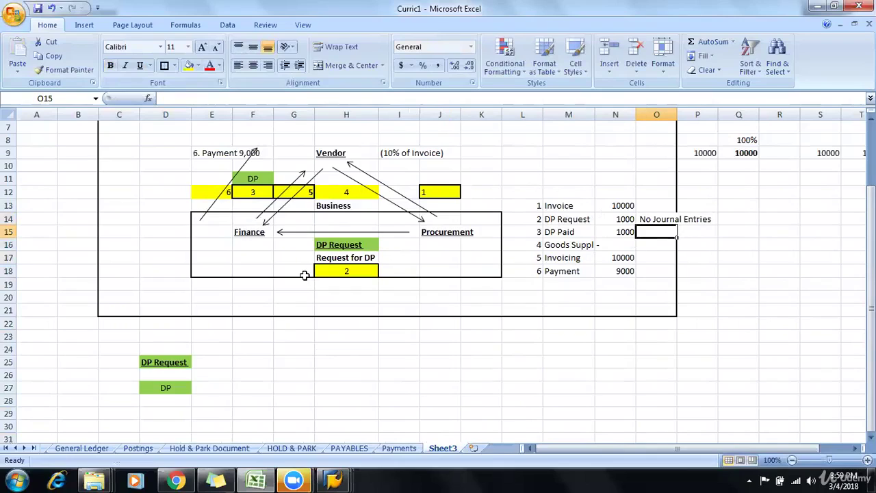
Start a numbered list of points beside the copied DP Request label with 1 in G25 and "Noted Items" in H25.
click(218, 363)
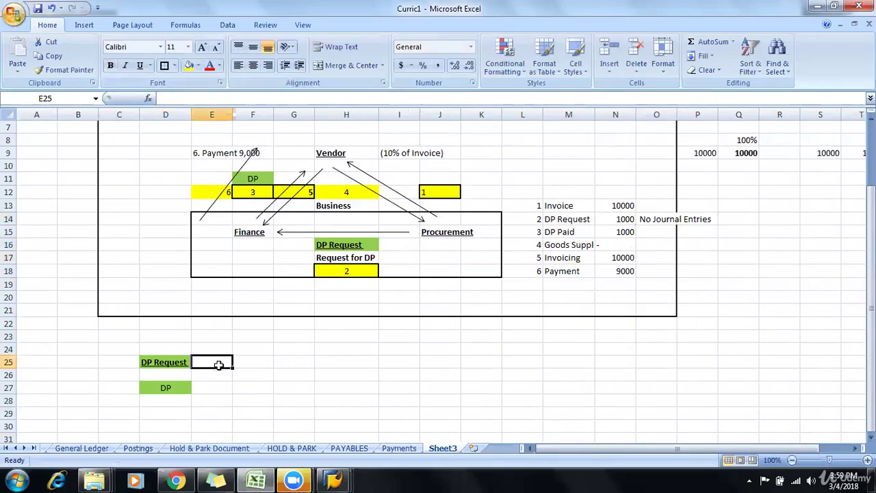
click(298, 358)
text(1.)
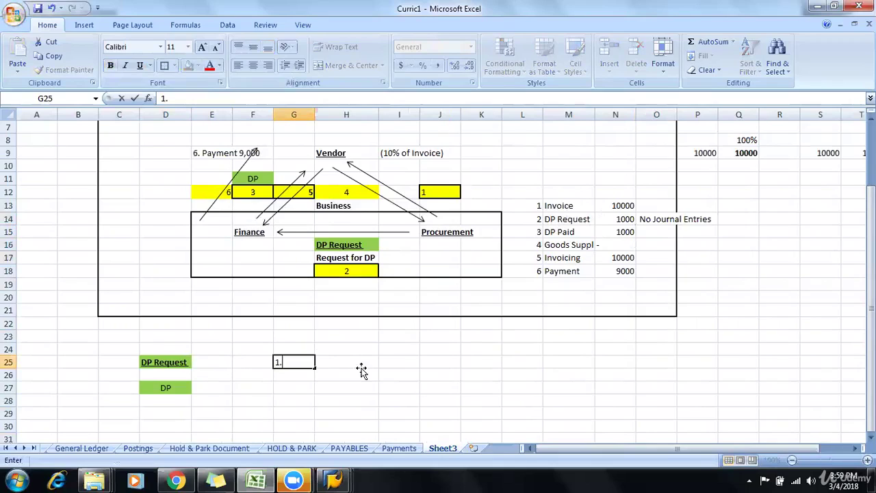
key(Tab)
text(Note)
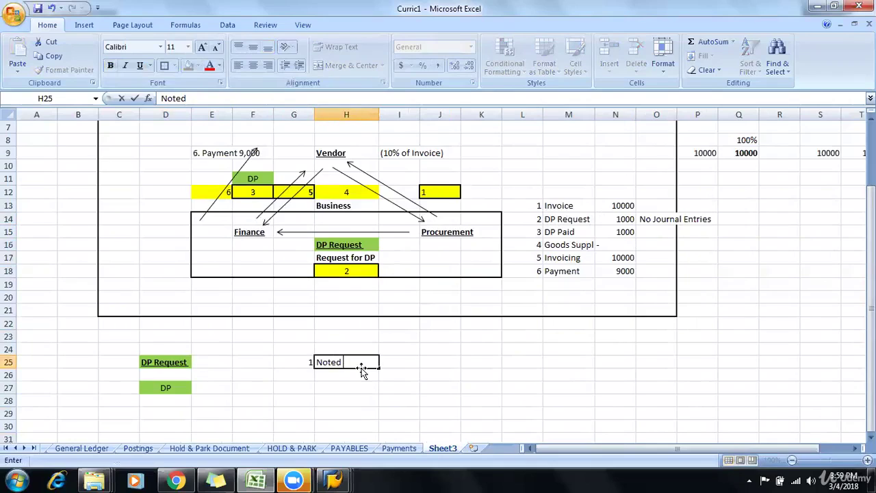
text(d Items)
key(Return)
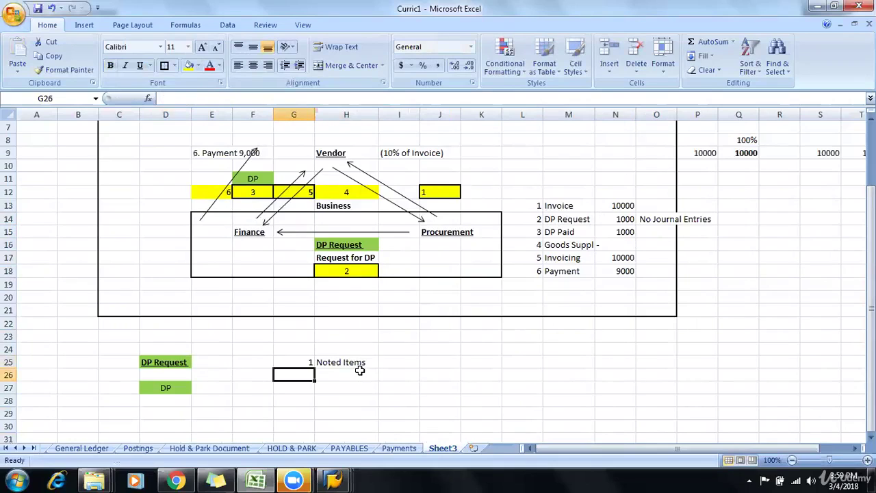
Enter 1 in G27 and "Impact on book of accounts" in H27 beside the copied DP label, and save the workbook.
click(360, 364)
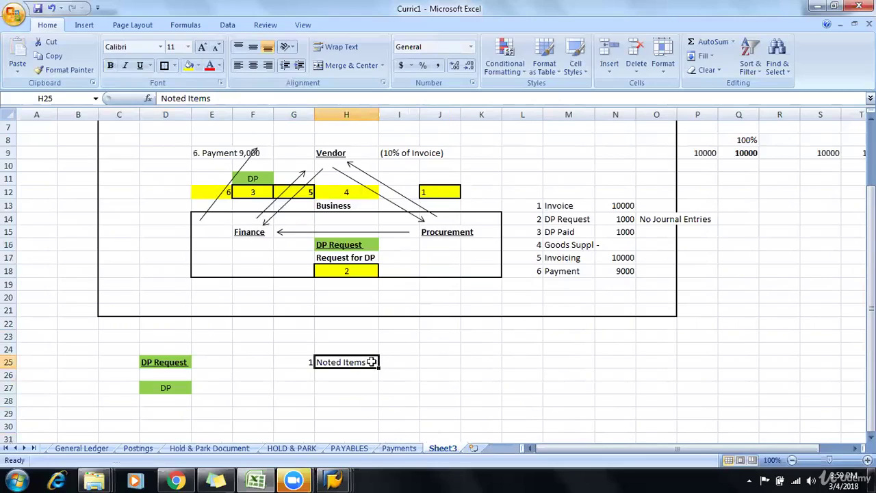
click(302, 362)
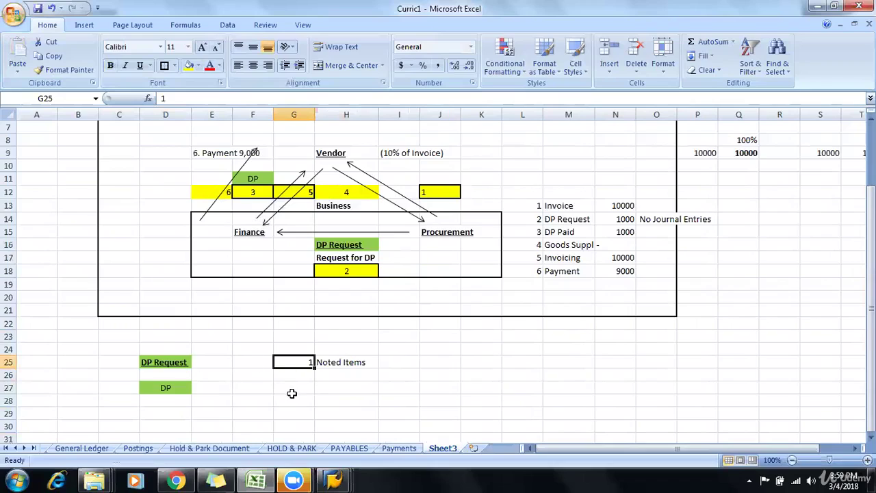
click(296, 392)
text(1)
key(Tab)
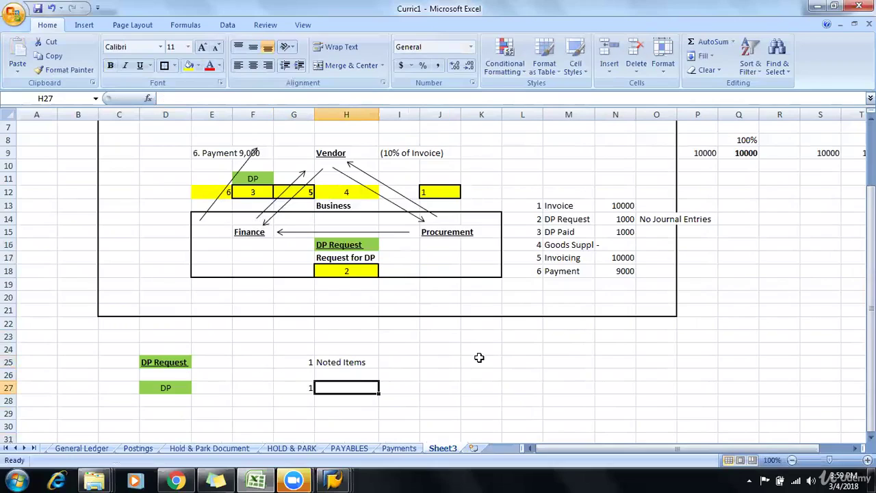
text(Impact)
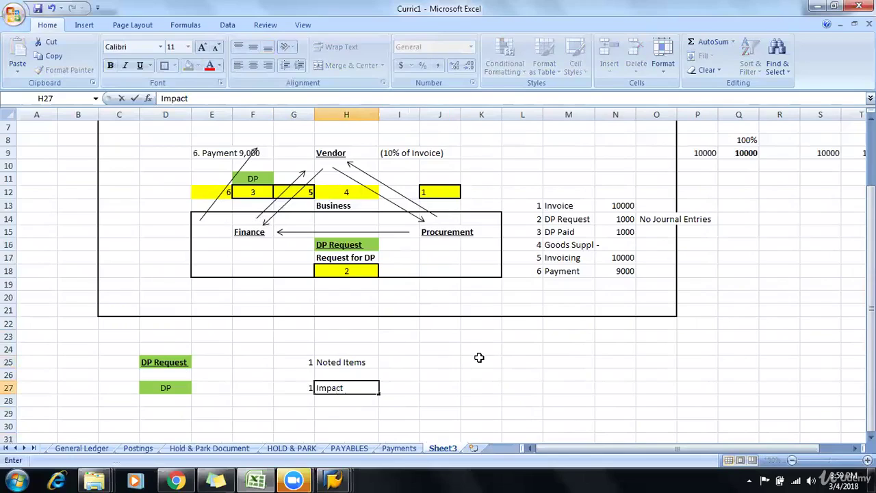
text( on book)
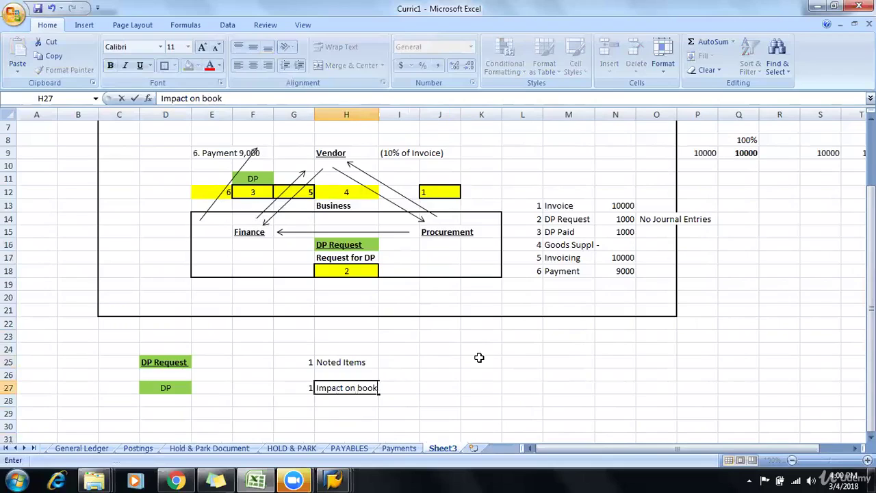
text( of acco)
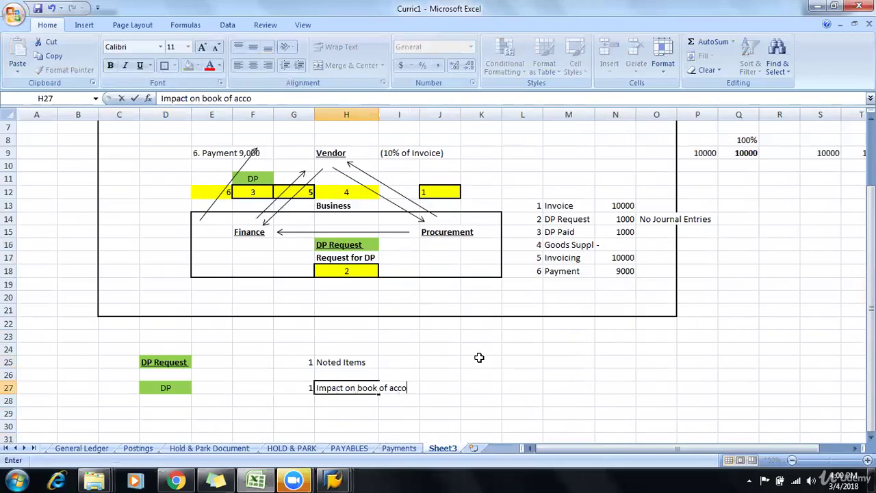
text(unts)
key(Return)
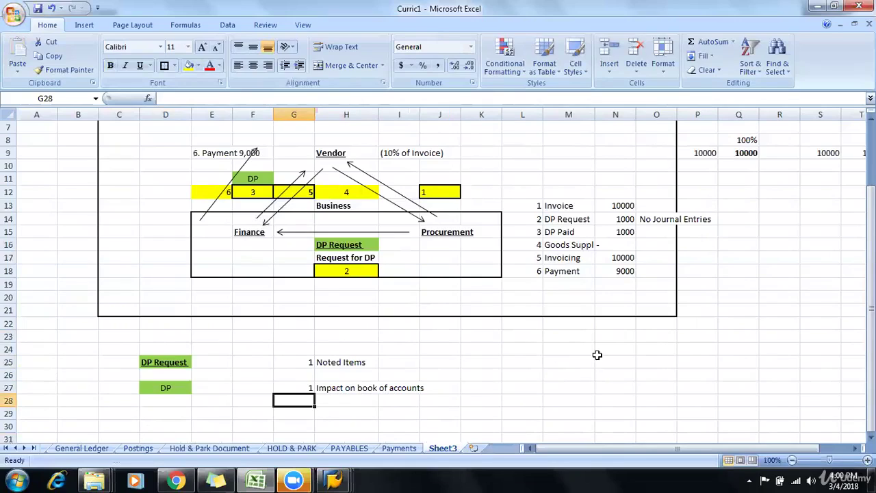
scroll(597, 355, up, 1)
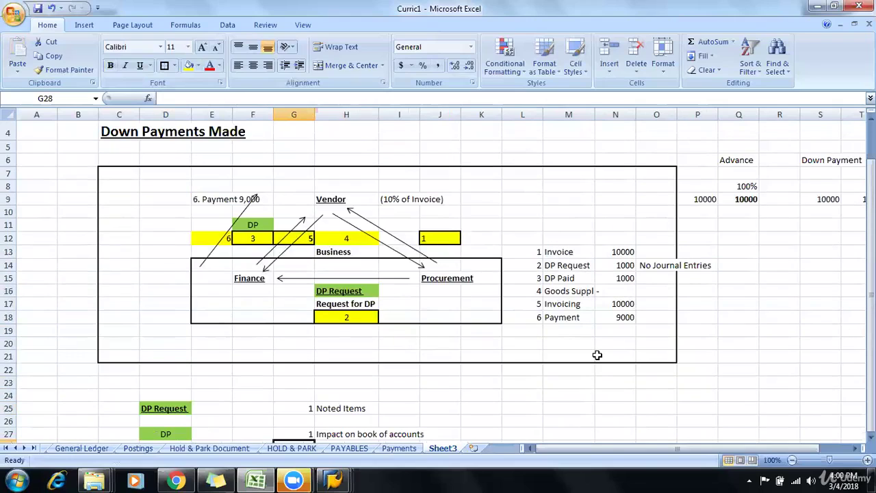
key(ctrl+s)
Enter the heading "2 Configuration Steps" in cell D31 below the DP notes.
scroll(583, 351, down, 3)
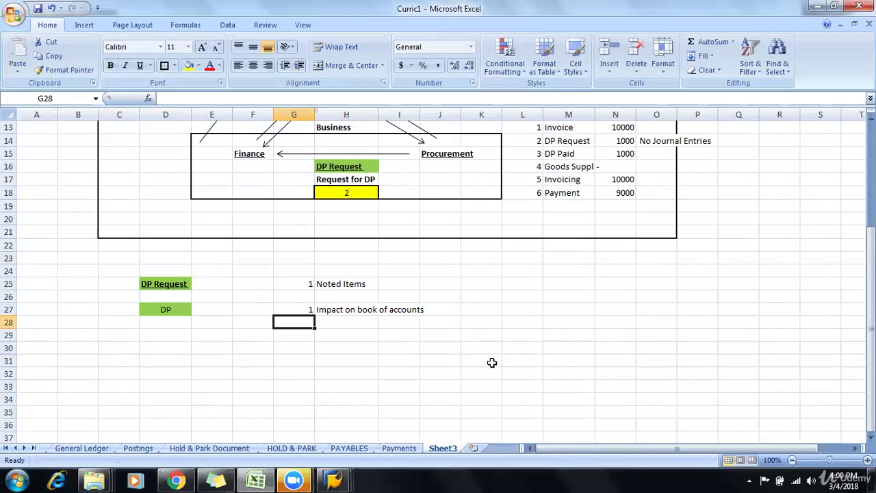
click(181, 361)
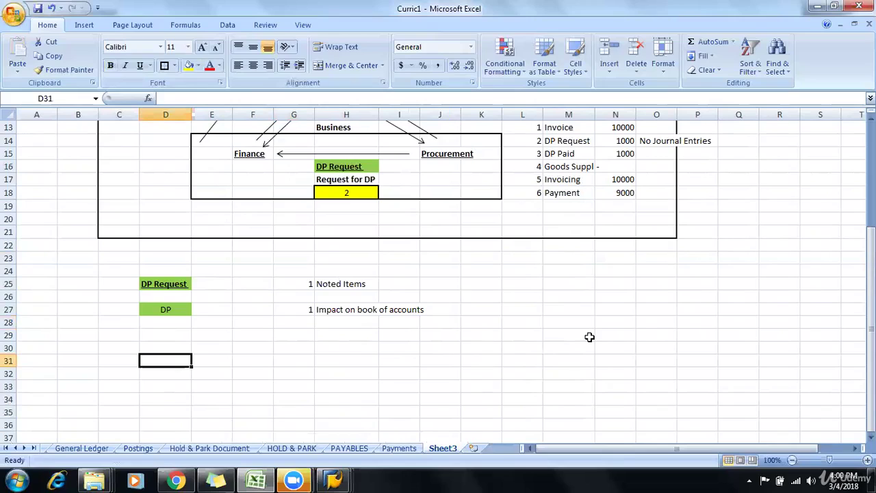
text(2)
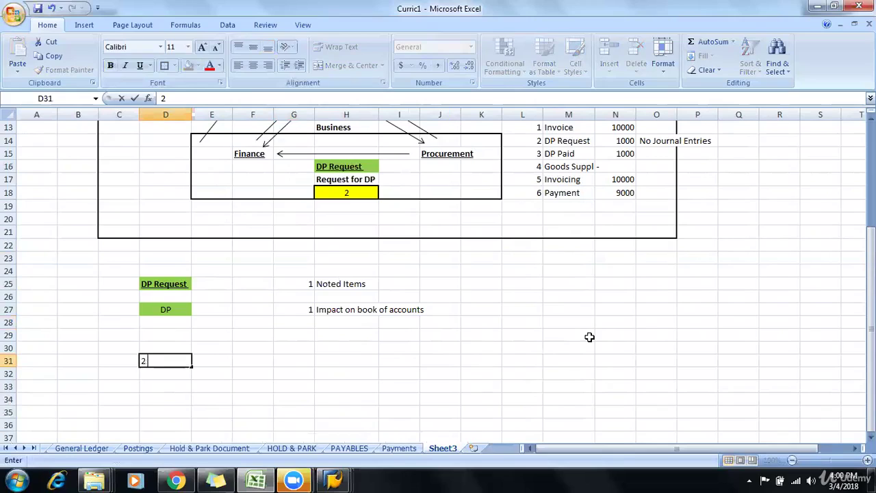
text( Configur)
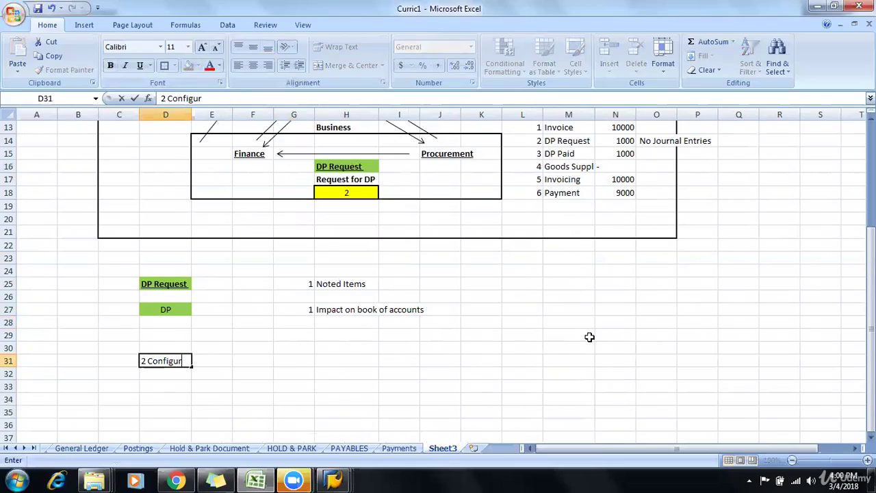
text(atio)
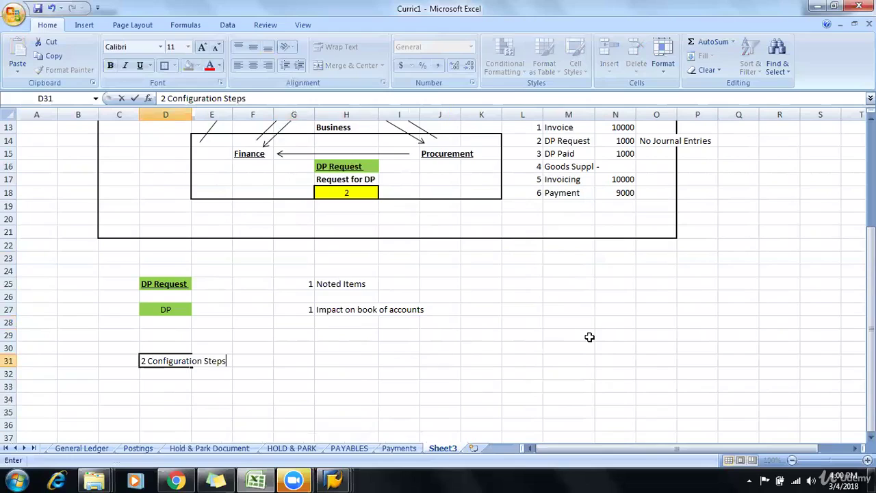
text(n Steps)
key(Return)
Enter the heading "User transactions" in cell D34 below the configuration heading.
key(Return)
key(Return)
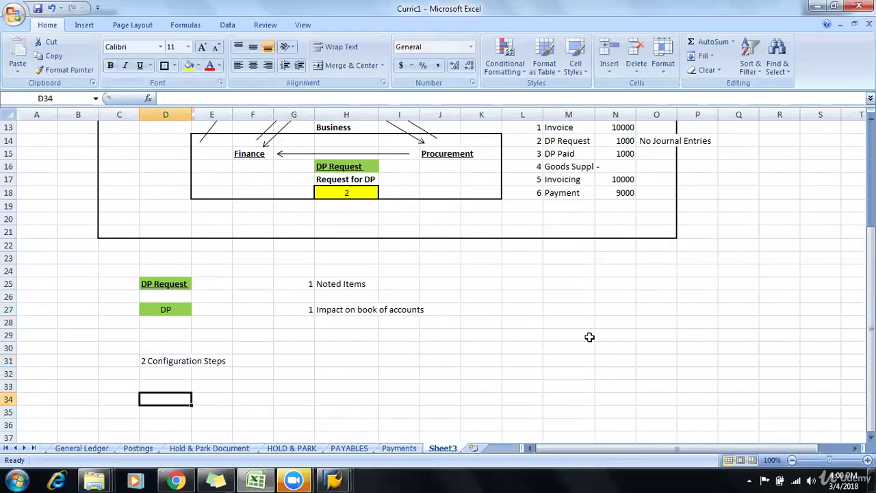
text(User)
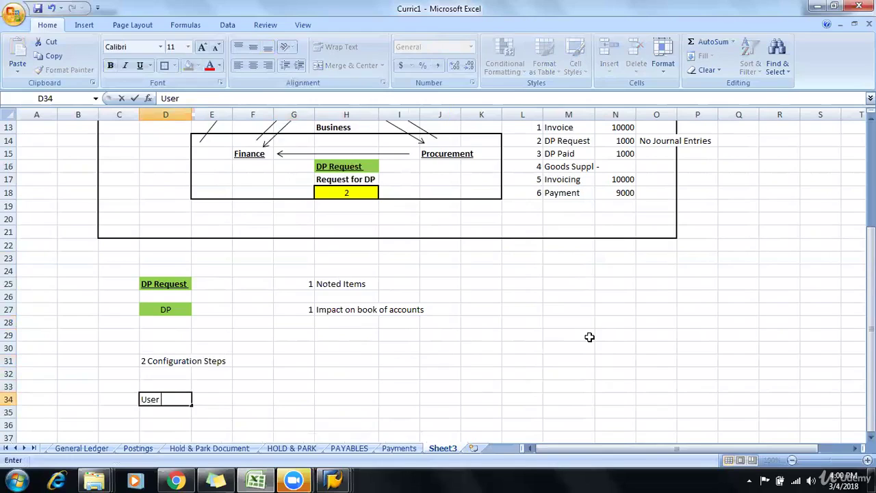
text( transactions)
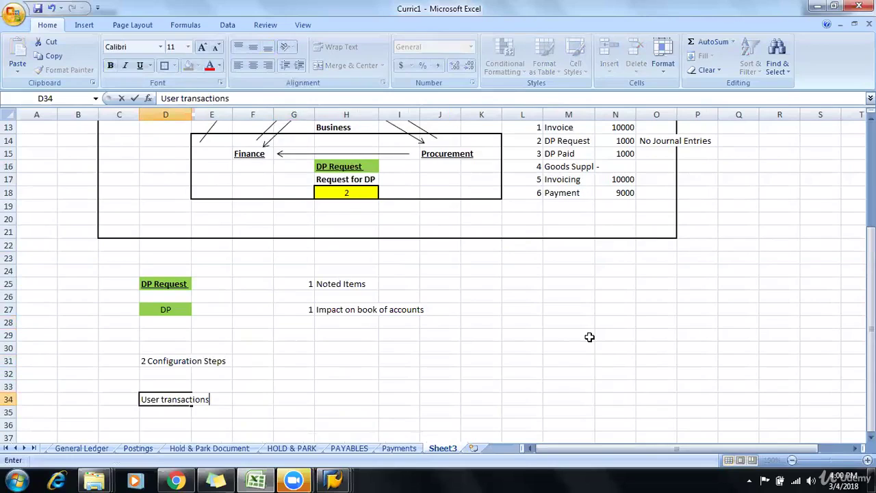
key(Return)
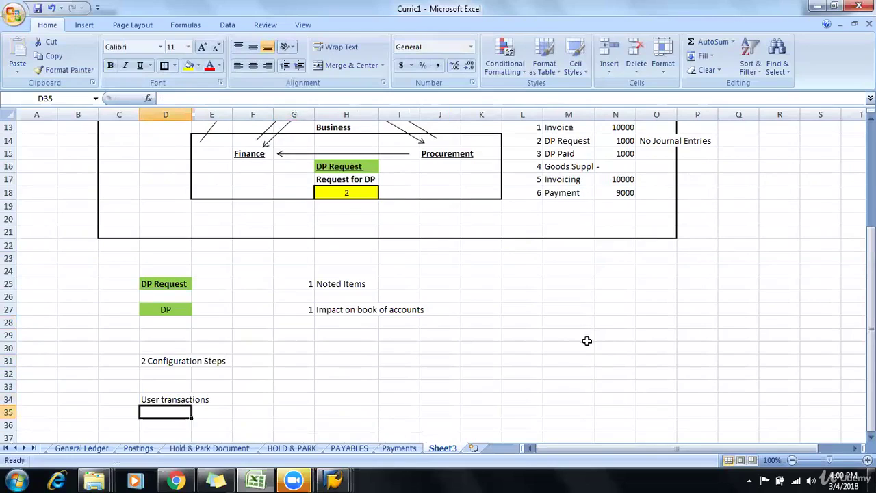
Review the configuration and user transactions headings against the flow diagram and the six-step amounts list.
click(164, 353)
scroll(281, 319, up, 2)
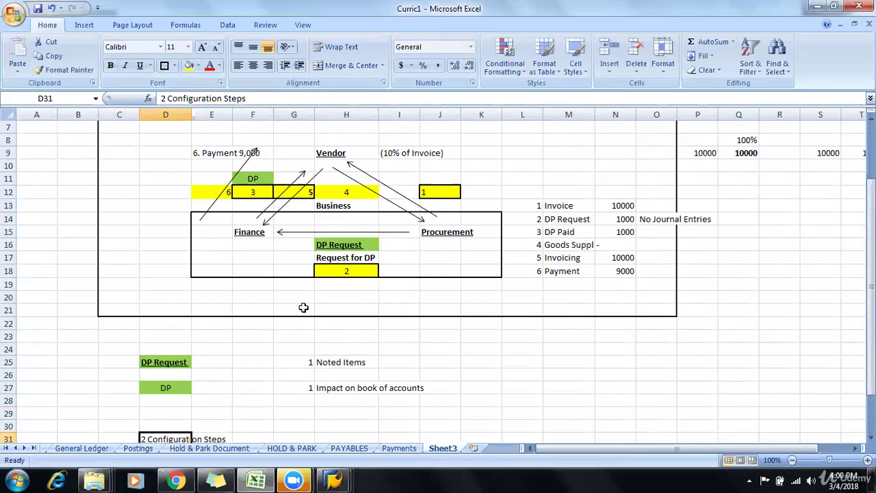
scroll(303, 307, down, 2)
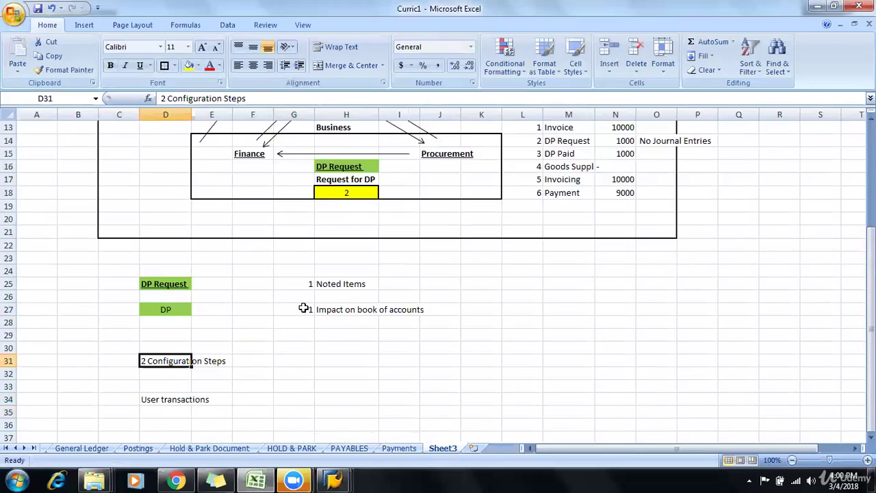
click(170, 401)
scroll(260, 378, up, 3)
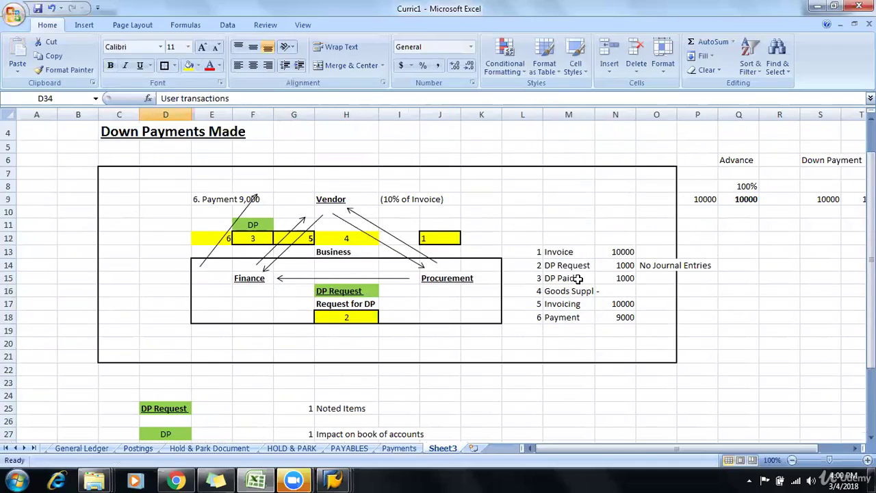
scroll(462, 375, down, 2)
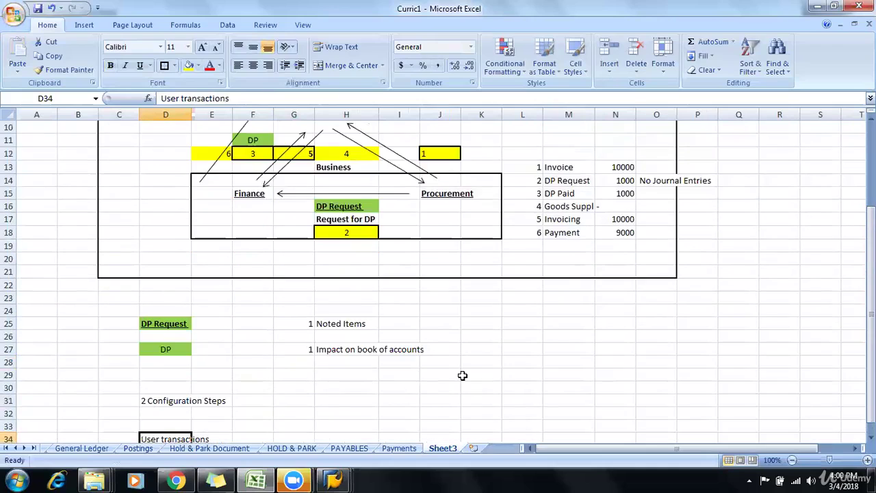
scroll(463, 375, down, 1)
Make the "2 Configuration Steps" heading in cell D31 bold.
click(515, 371)
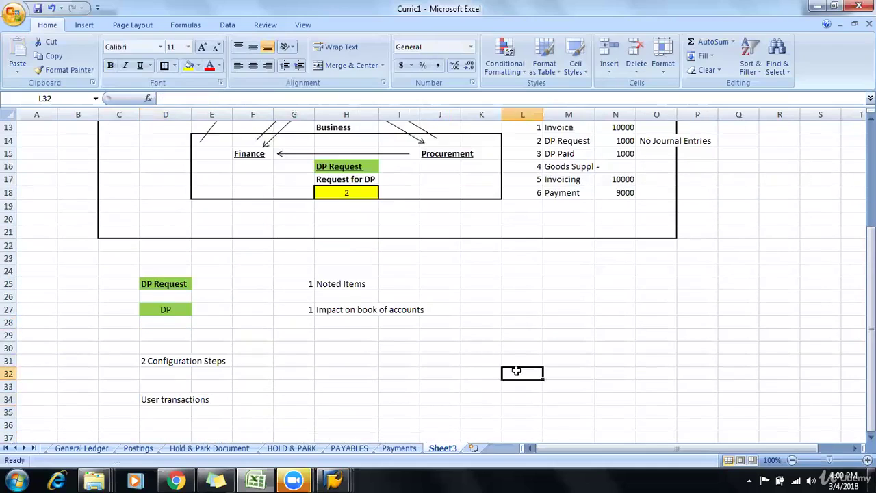
click(452, 396)
click(146, 362)
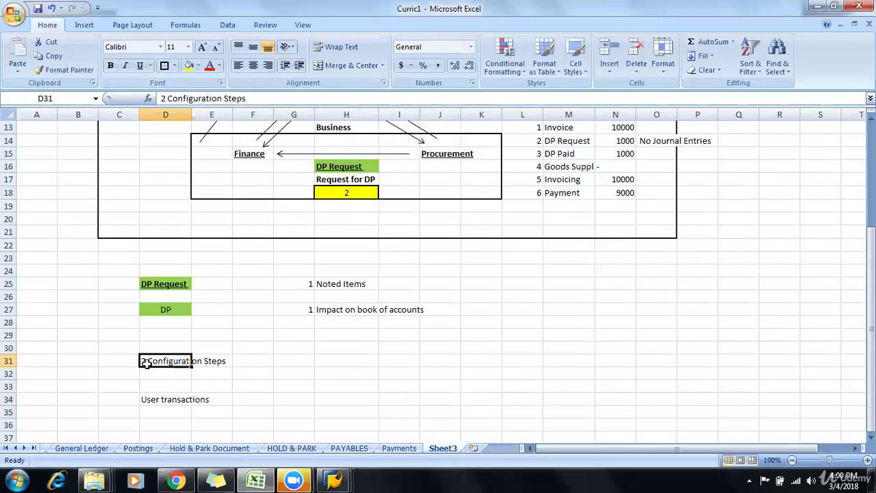
click(527, 386)
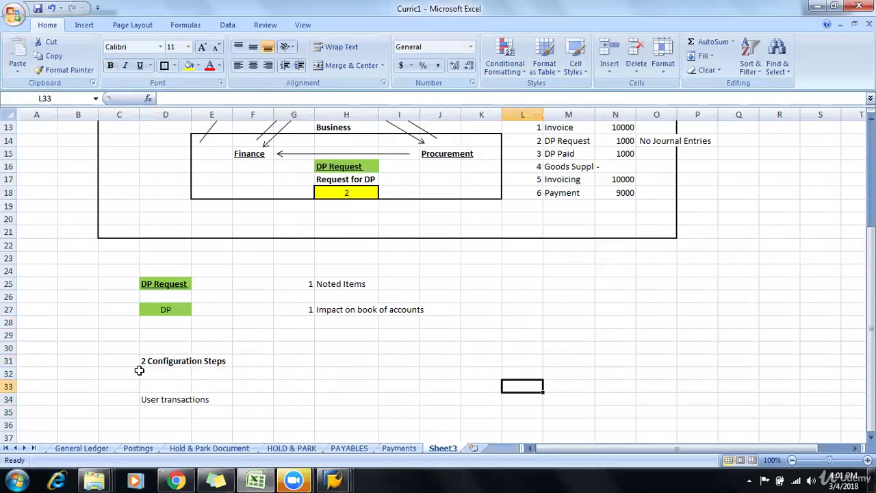
Switch to SAP Easy Access, open the Customizing: Execute Project transaction and display the SAP Reference IMG.
mouse_move(333, 479)
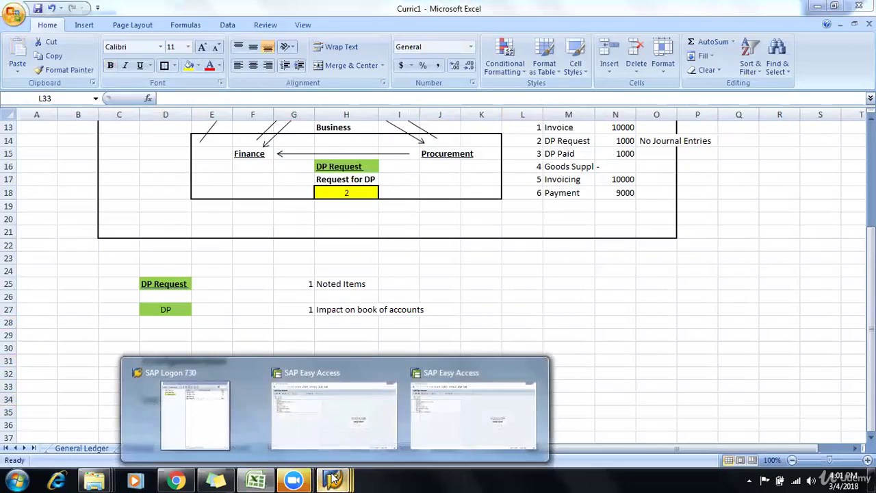
click(409, 415)
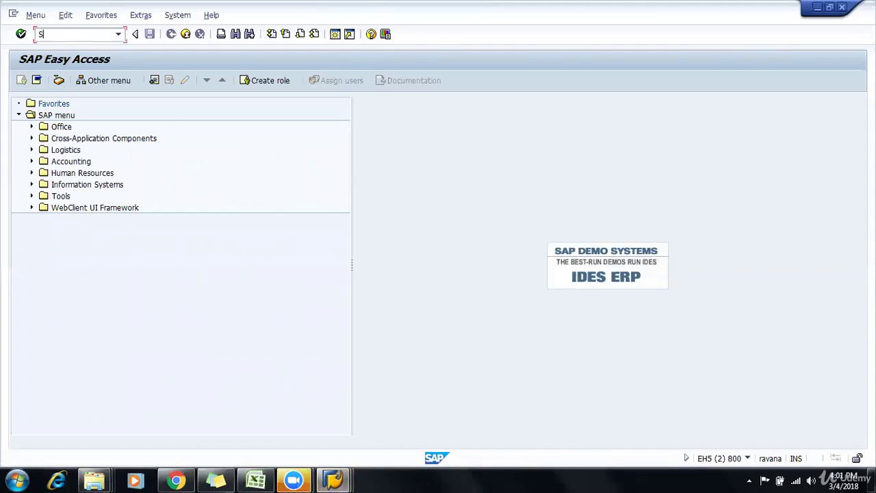
key(Return)
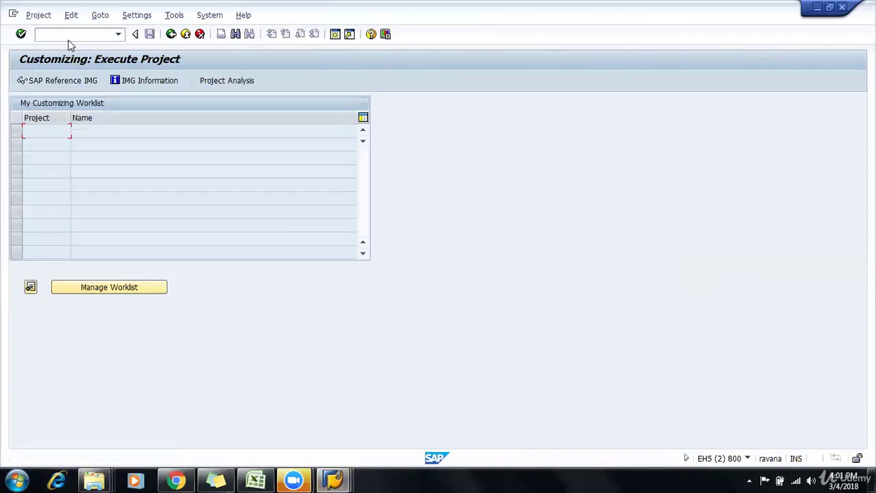
key(F5)
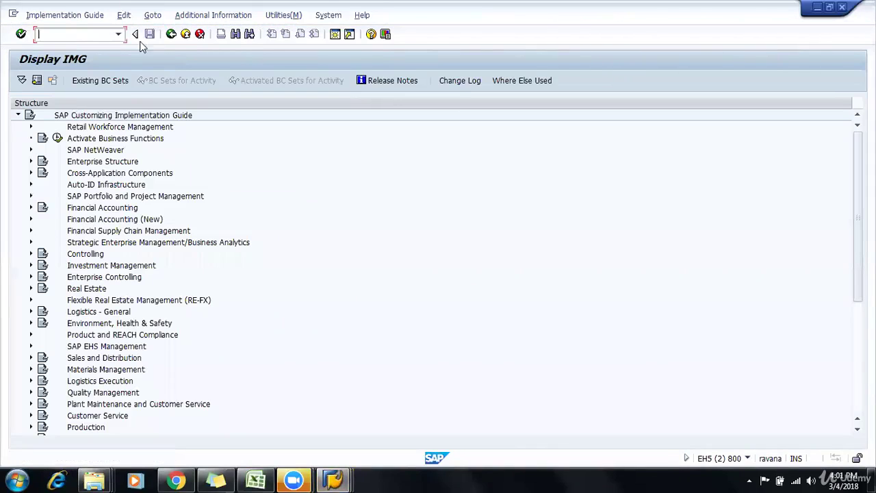
In the IMG, expand Financial Accounting (New), Accounts Receivable and Accounts Payable, Business Transactions, down to Down Payment Made.
click(84, 221)
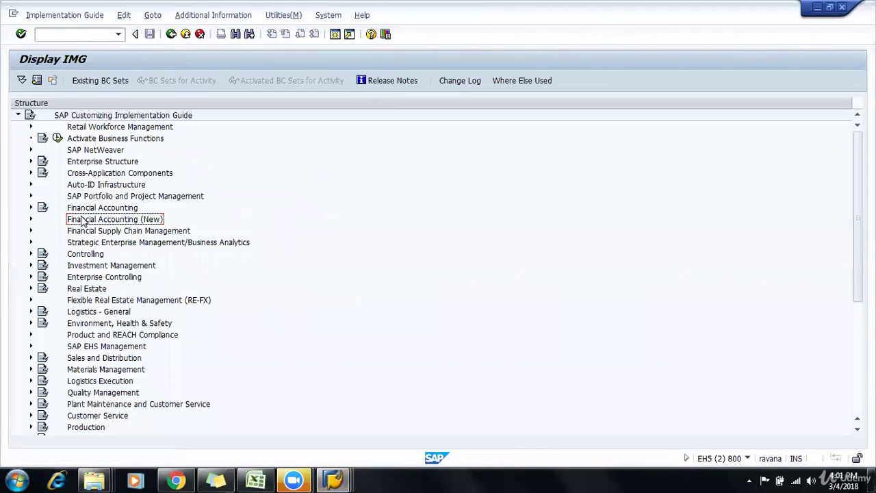
click(30, 220)
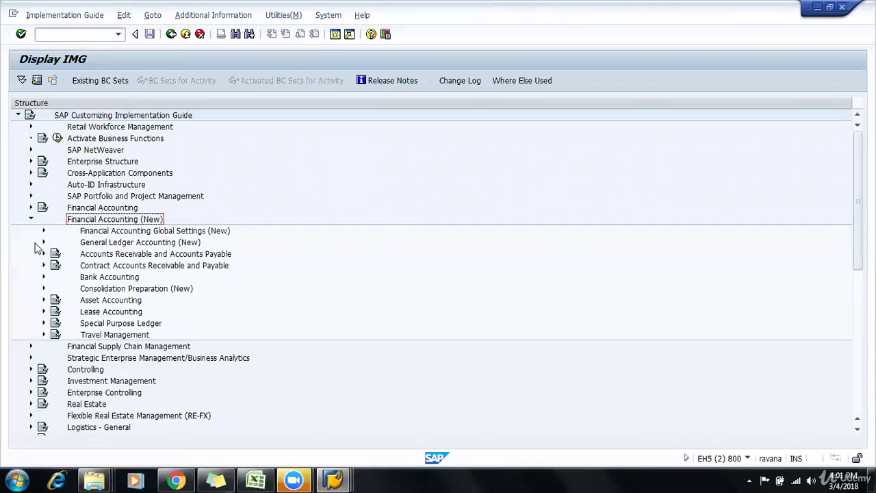
click(43, 254)
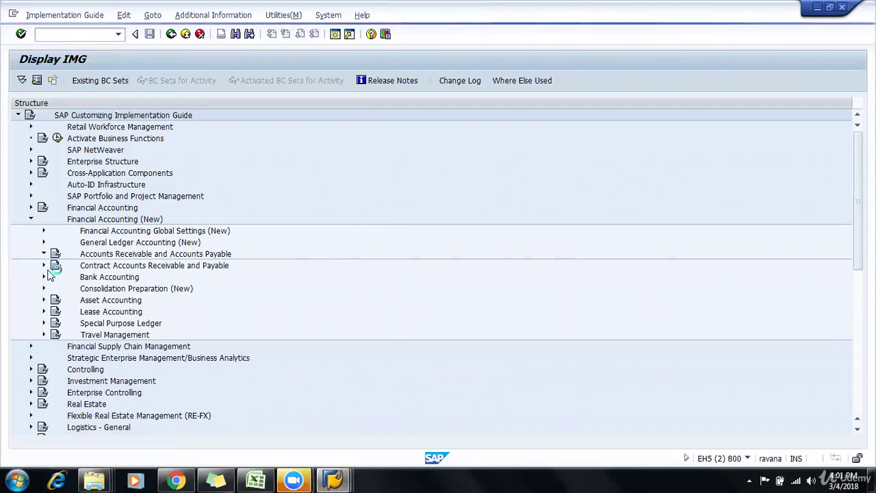
click(56, 288)
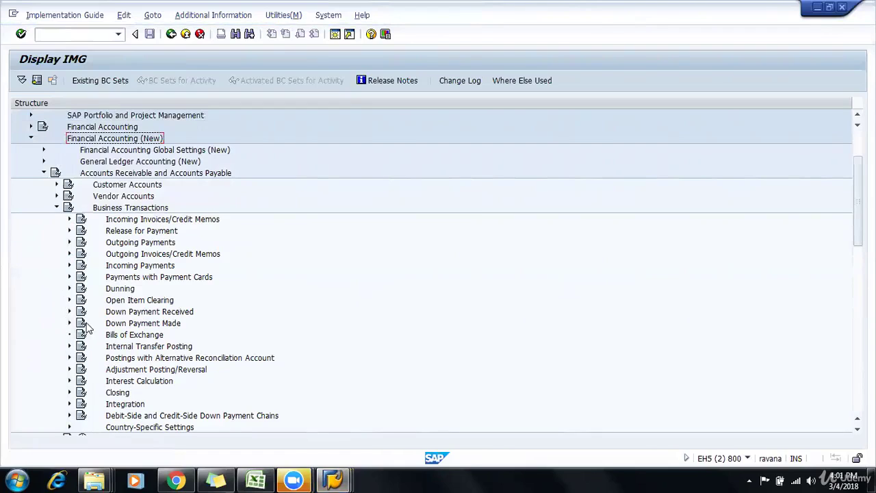
click(131, 325)
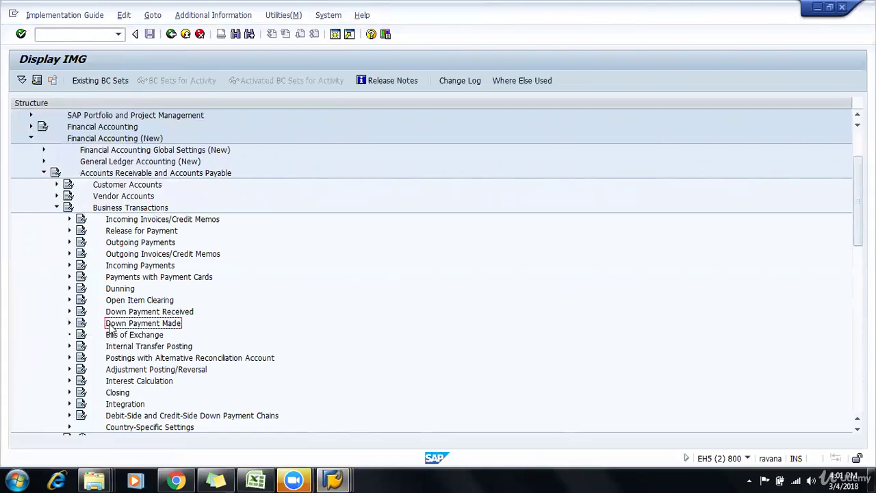
click(69, 324)
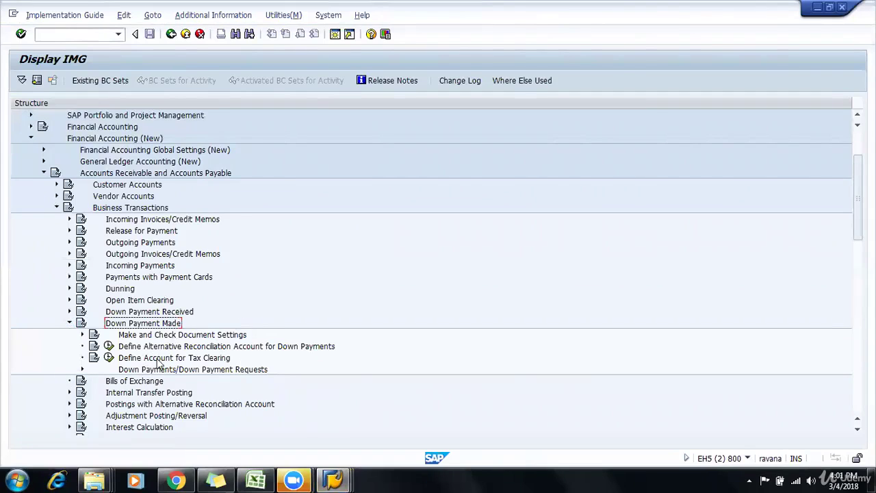
Inspect the activities under Down Payment Made, including the Down Payments/Down Payment Requests subfolder, and select Define Alternative Reconciliation Account for Down Payments.
click(124, 347)
click(129, 358)
double_click(140, 370)
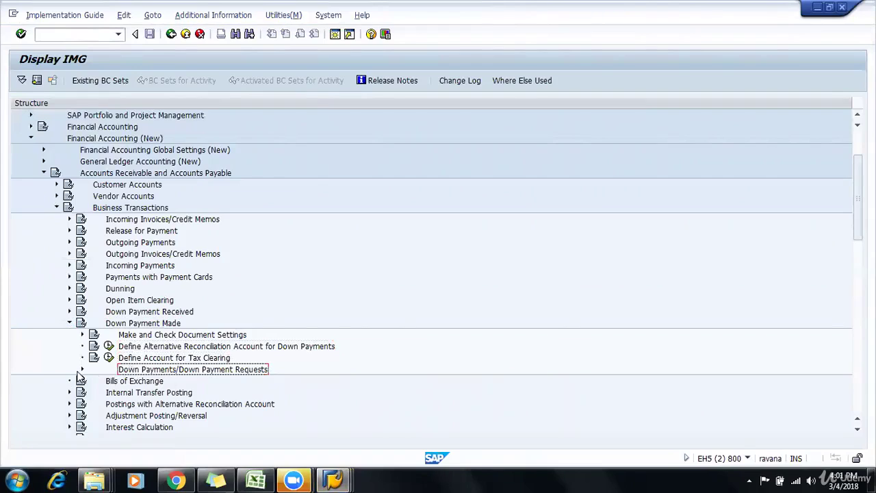
key(Up)
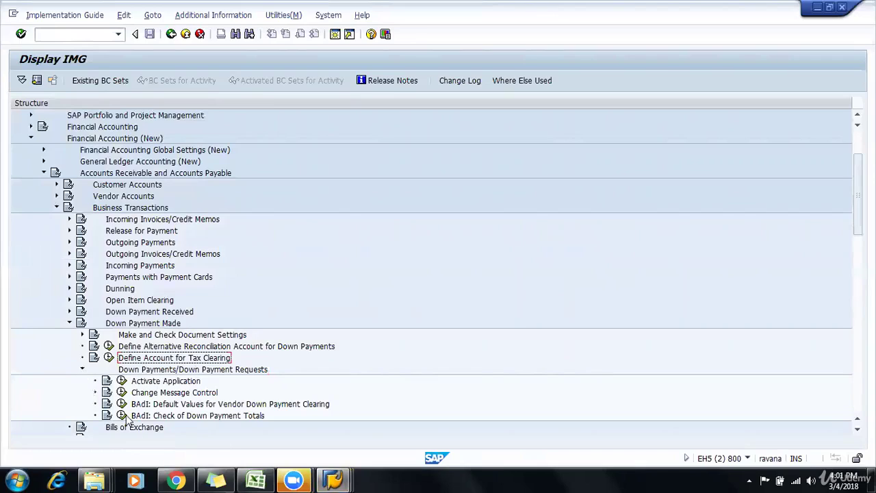
click(82, 370)
click(133, 348)
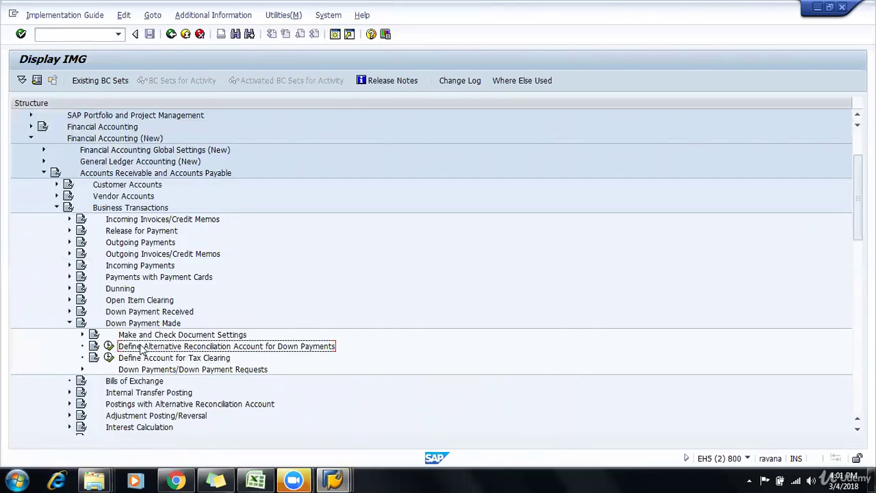
Show the activity keys as additional information in the IMG structure and widen that column to fit the full keys.
click(213, 15)
mouse_move(233, 31)
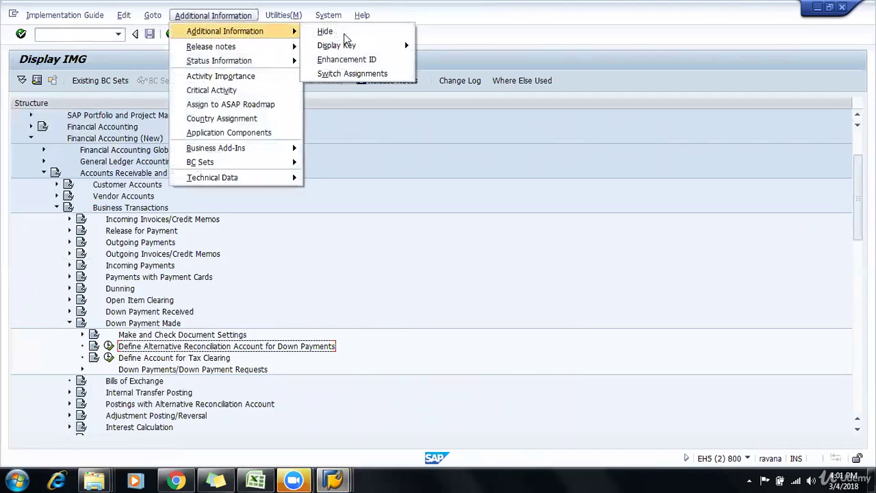
mouse_move(382, 48)
click(450, 59)
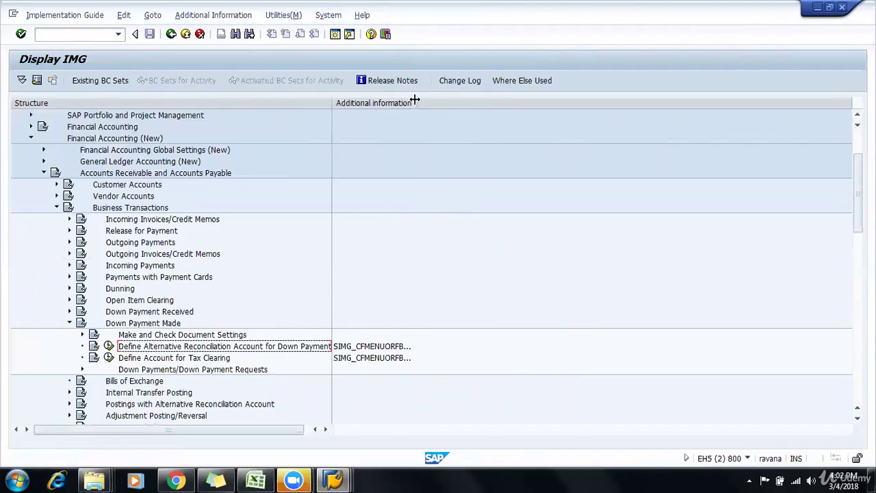
drag(416, 101, 577, 123)
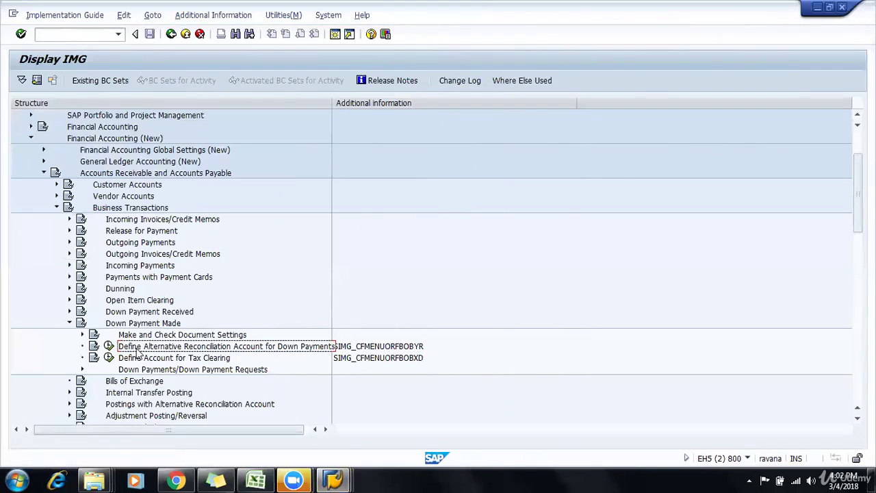
Execute Define Alternative Reconciliation Account for Down Payments and look over the vendor special G/L indicator list.
click(110, 346)
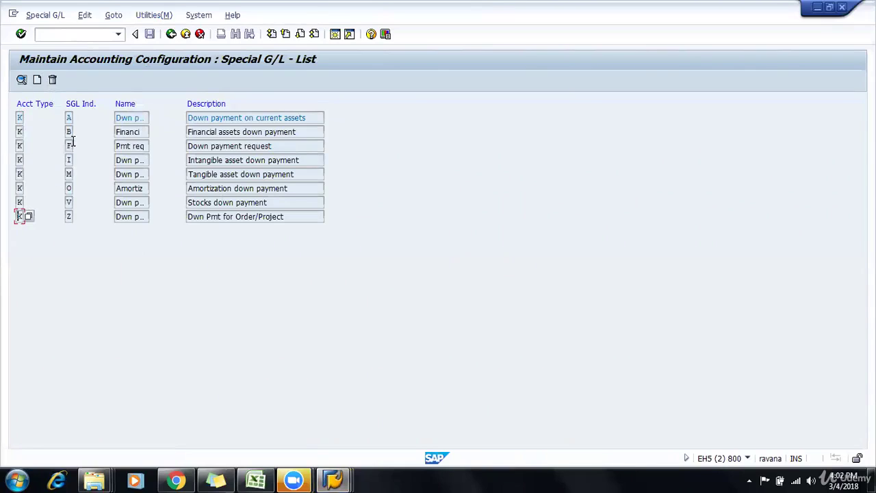
click(85, 103)
click(290, 217)
click(291, 206)
click(295, 189)
click(299, 172)
click(69, 117)
click(134, 118)
drag(188, 118, 313, 118)
click(316, 118)
double_click(316, 119)
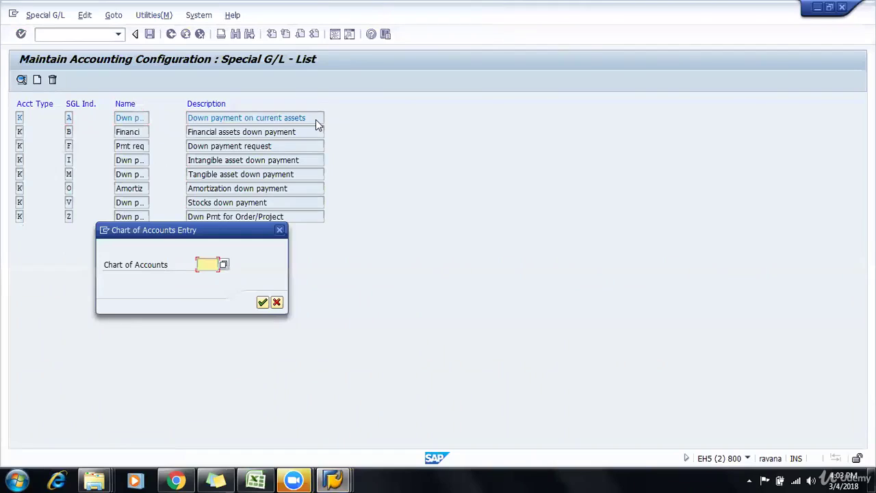
click(277, 302)
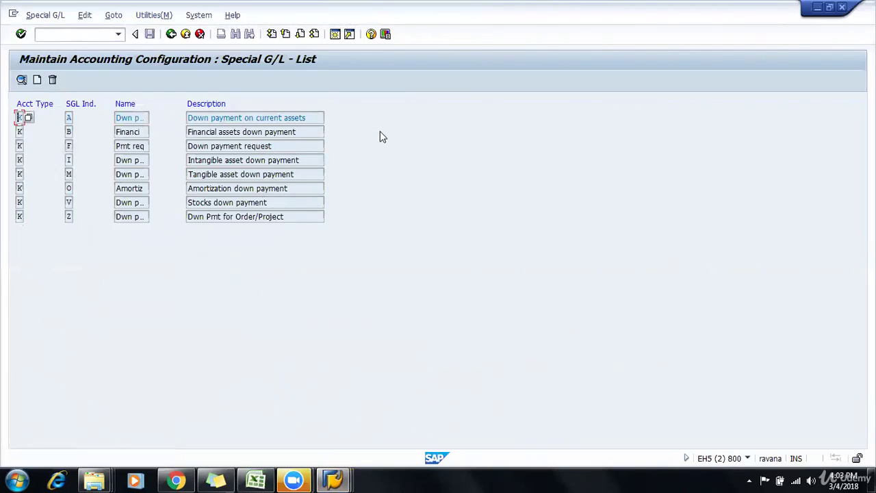
Examine the special G/L list descriptions, from down payment on current assets to down payment for order/project.
click(309, 118)
click(305, 146)
click(271, 130)
click(268, 146)
click(281, 160)
click(279, 176)
click(264, 202)
click(259, 216)
Open the account assignment for special G/L indicator F, Down payment request, in chart of accounts 9001.
click(321, 145)
double_click(309, 149)
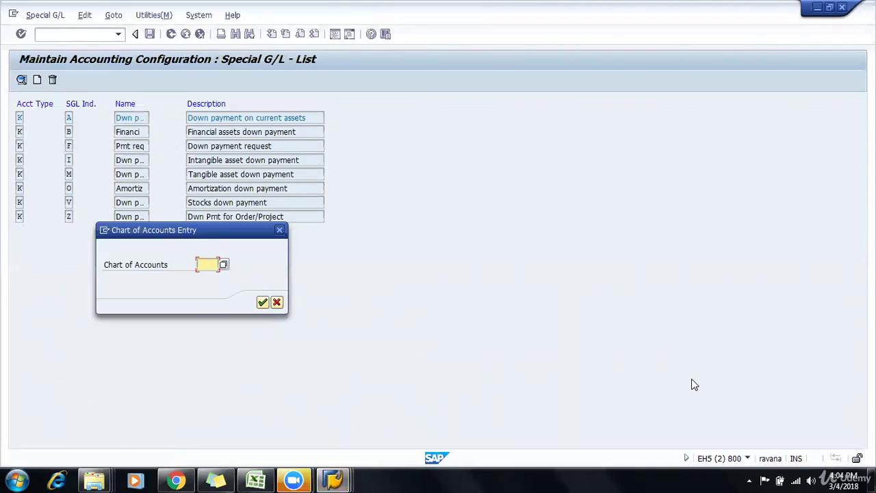
text(9001)
key(Return)
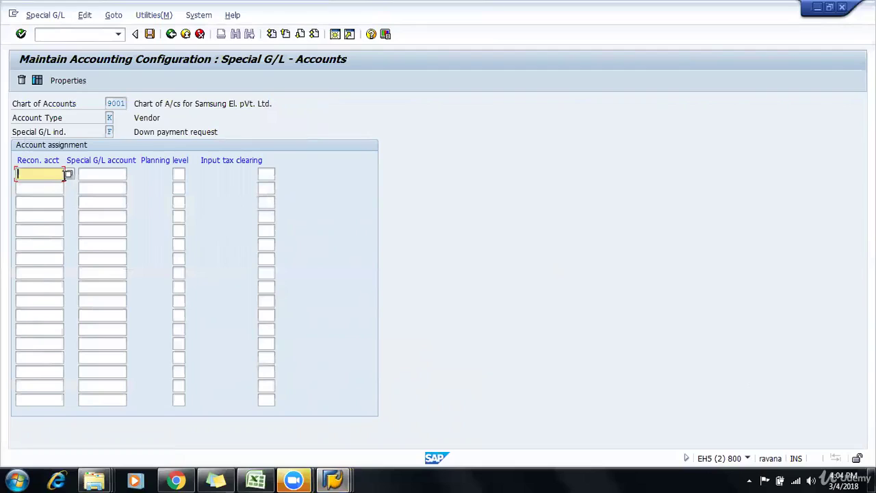
Look up the chart's G/L accounts and assign Vendor Reconciliation Account as the first reconciliation account for down payment requests.
click(68, 175)
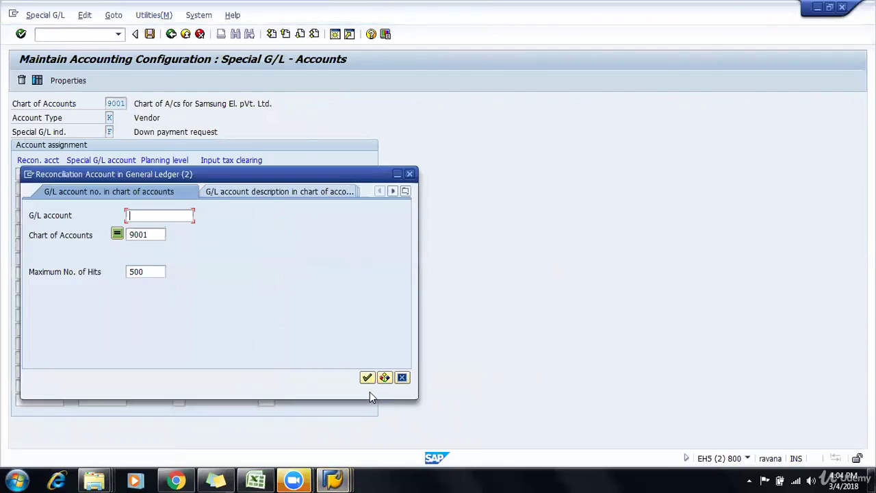
click(367, 379)
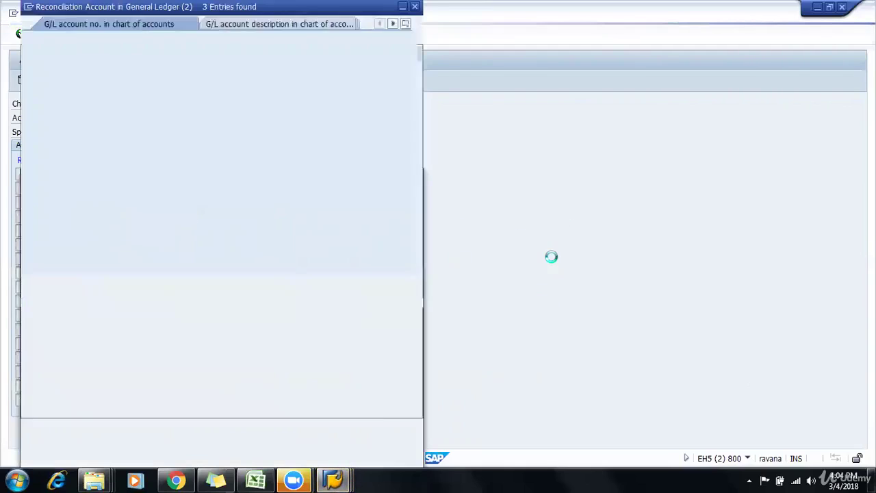
click(110, 98)
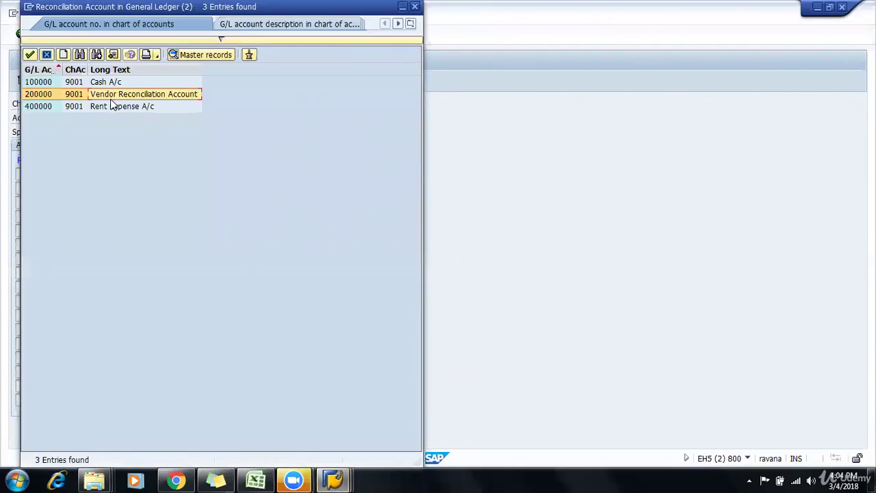
double_click(175, 98)
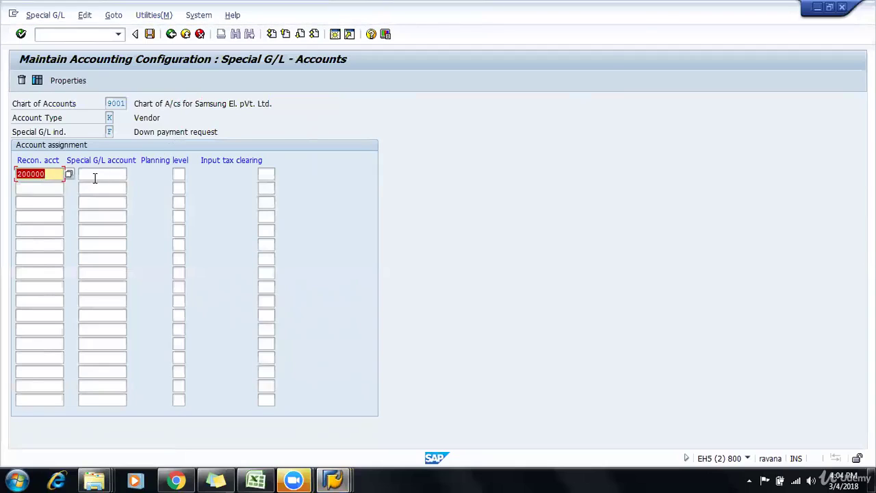
click(95, 178)
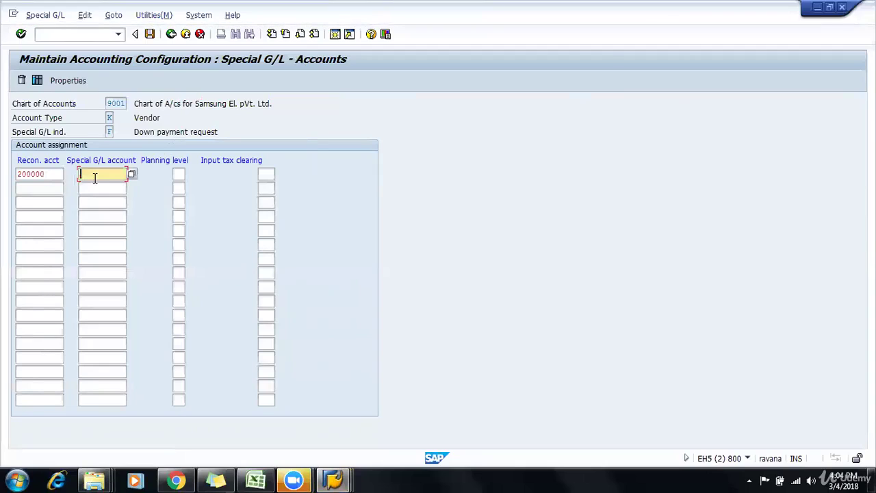
click(46, 176)
click(80, 175)
Switch to the Excel worksheet, review the DP Request notes, and enter DR & CR in cell Q14 beside No Journal Entries.
mouse_move(251, 480)
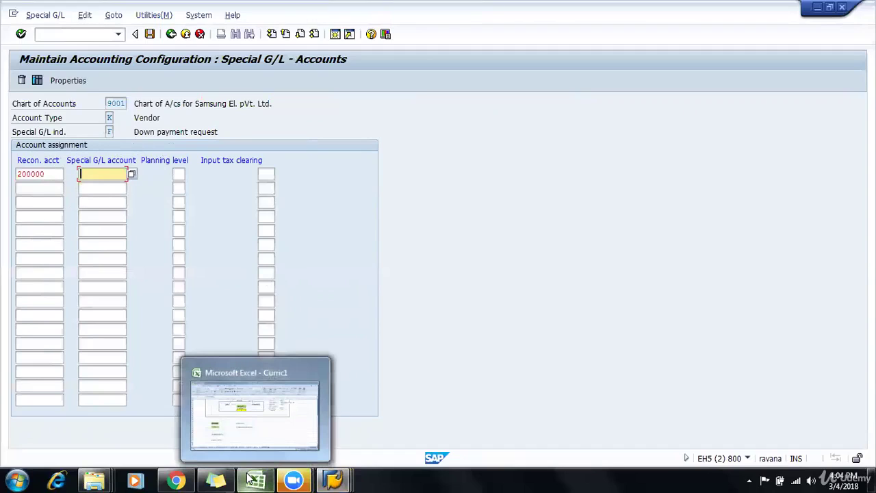
click(250, 435)
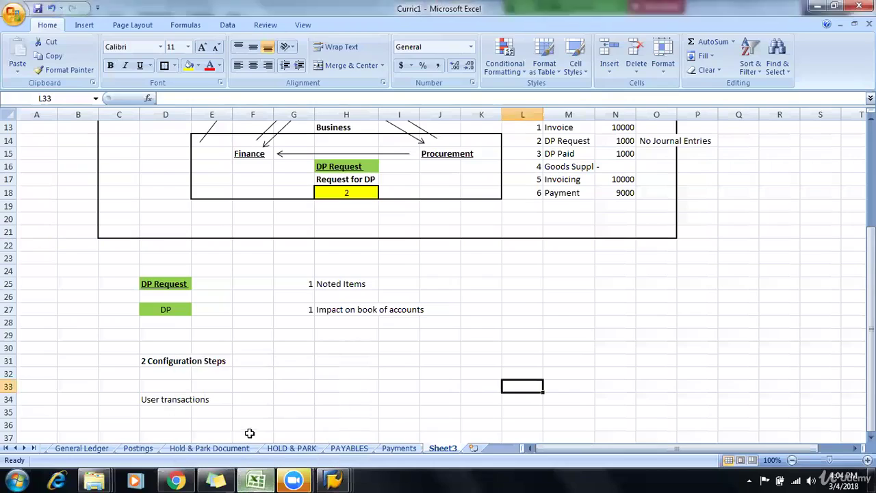
click(162, 294)
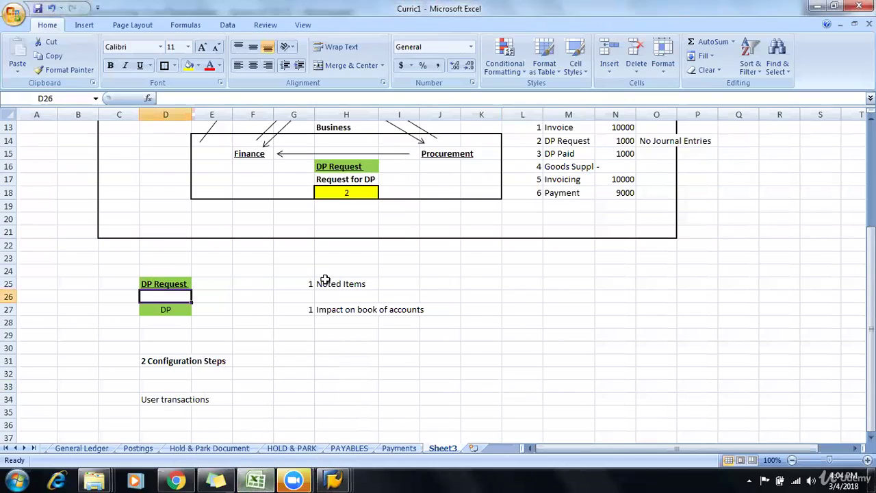
click(347, 295)
click(398, 283)
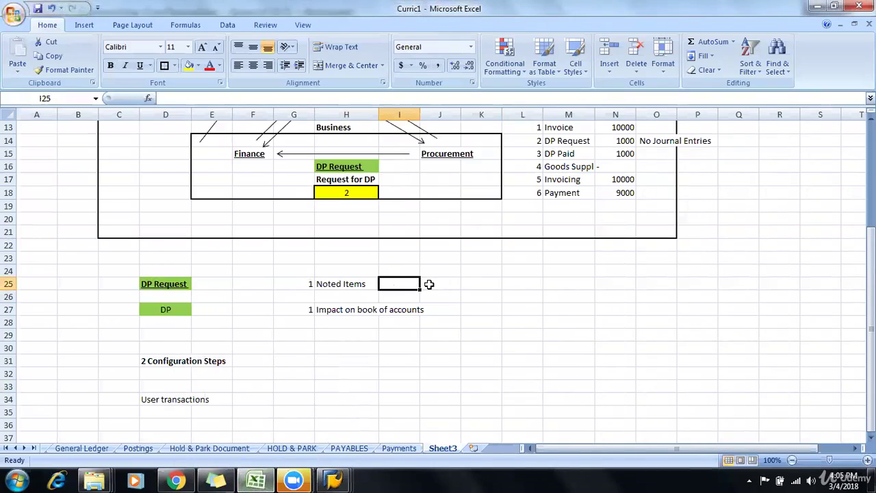
click(673, 140)
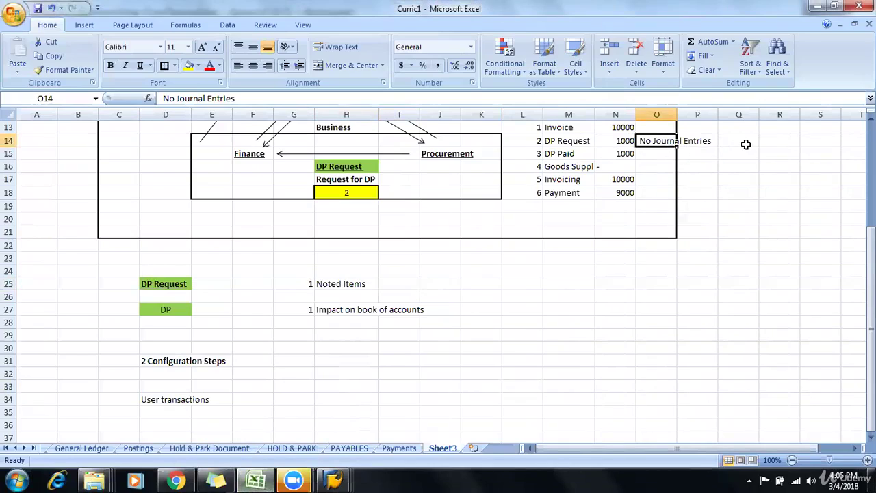
click(745, 142)
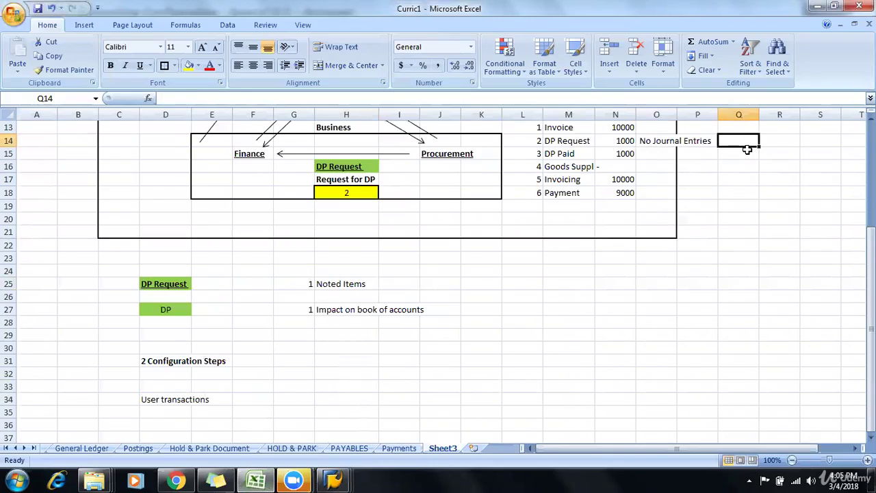
text(DR)
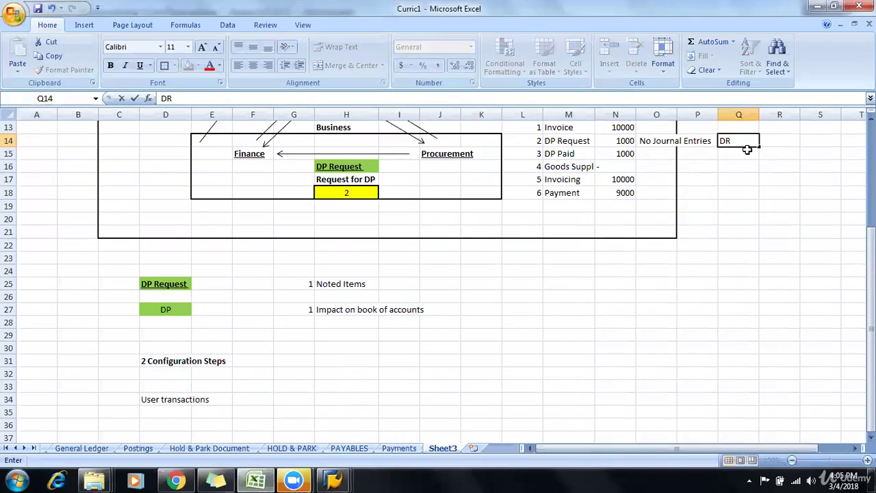
text( & CR)
key(Return)
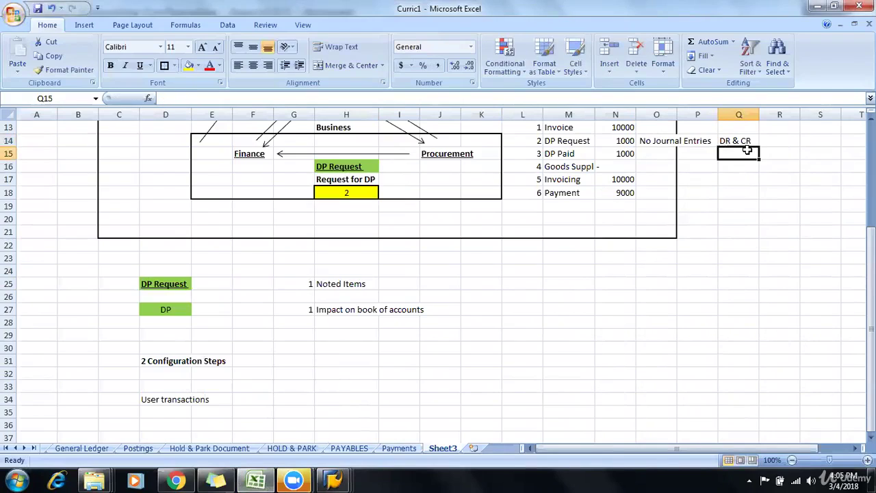
Change the note in cell Q14 to DR / CR.
key(Up)
key(Right)
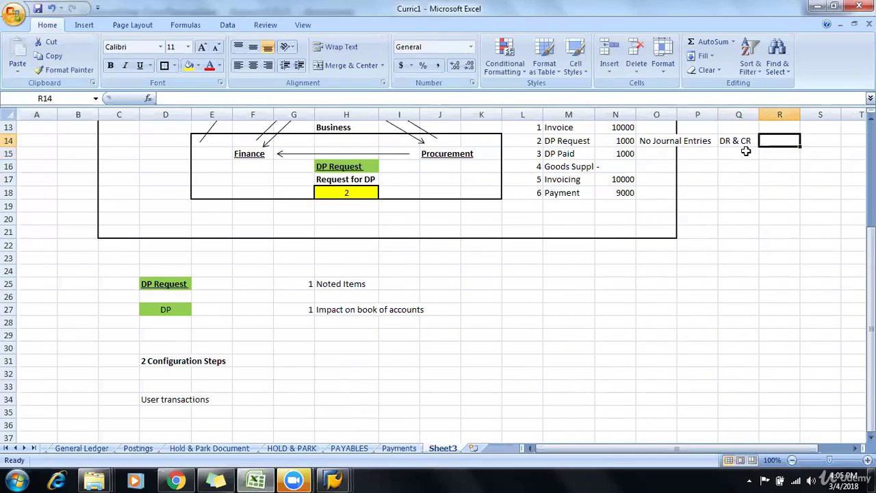
key(Left)
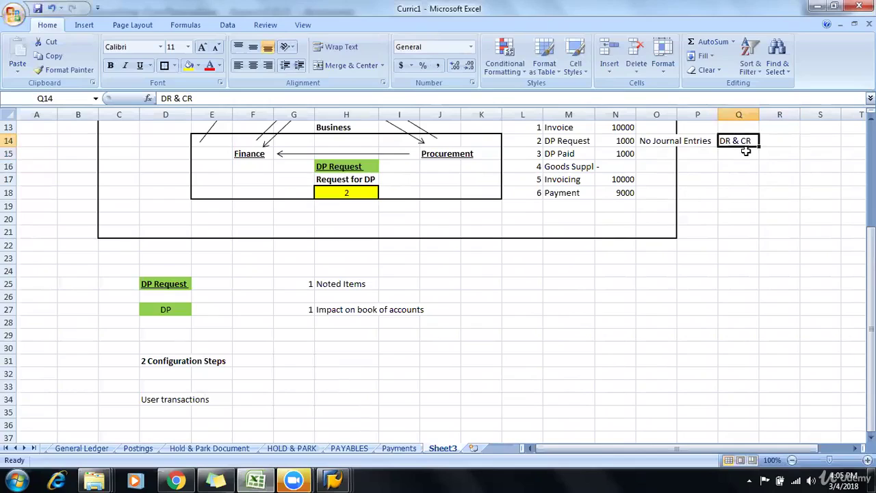
key(F2)
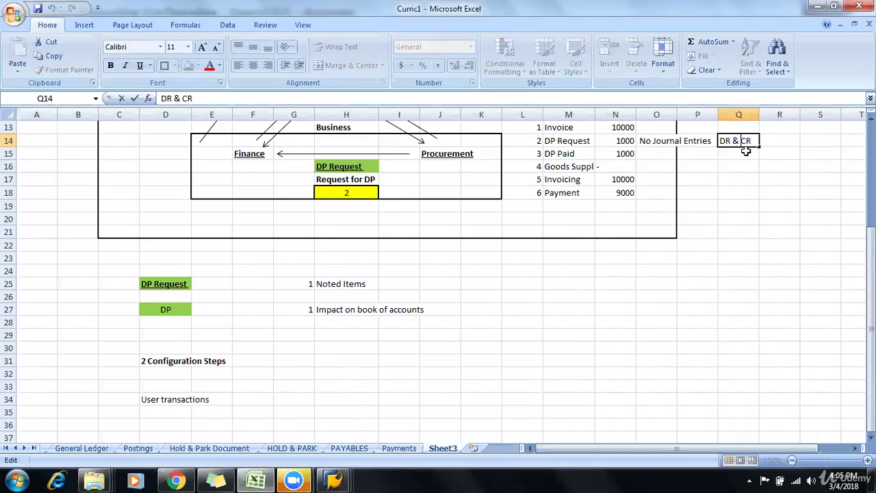
key(BackSpace)
key(BackSpace)
text(/)
key(Return)
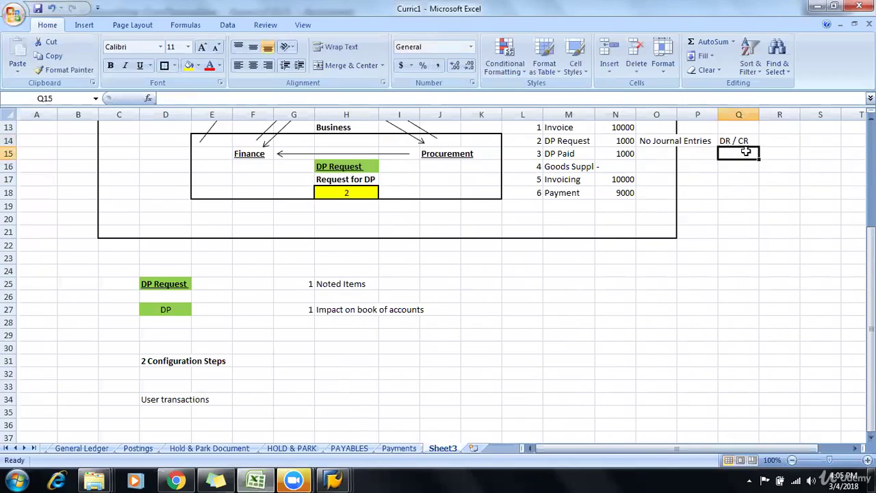
Reword the note in cell Q14 to DR OR CR.
key(Up)
key(F2)
key(Left)
key(Left)
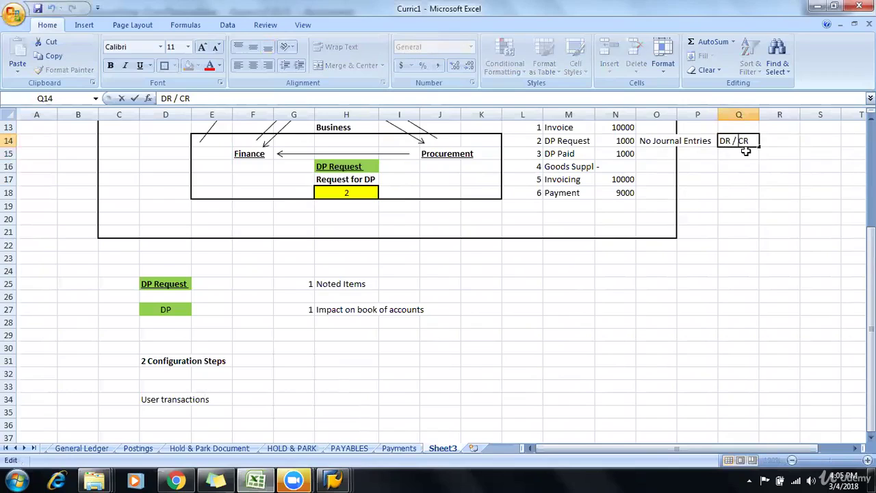
key(BackSpace)
key(BackSpace)
text(OR)
key(Return)
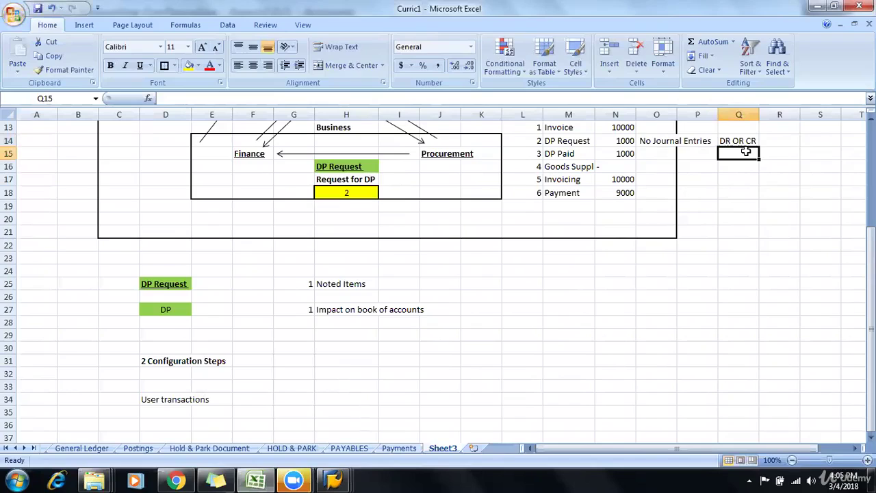
click(647, 138)
click(733, 141)
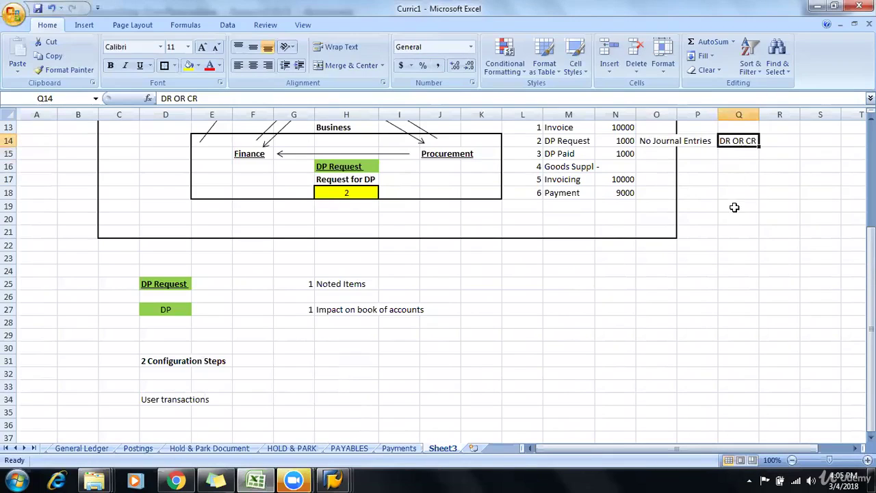
Switch to SAP and look up the chart of accounts 9001 G/L accounts available for the first special G/L account.
key(alt+Tab)
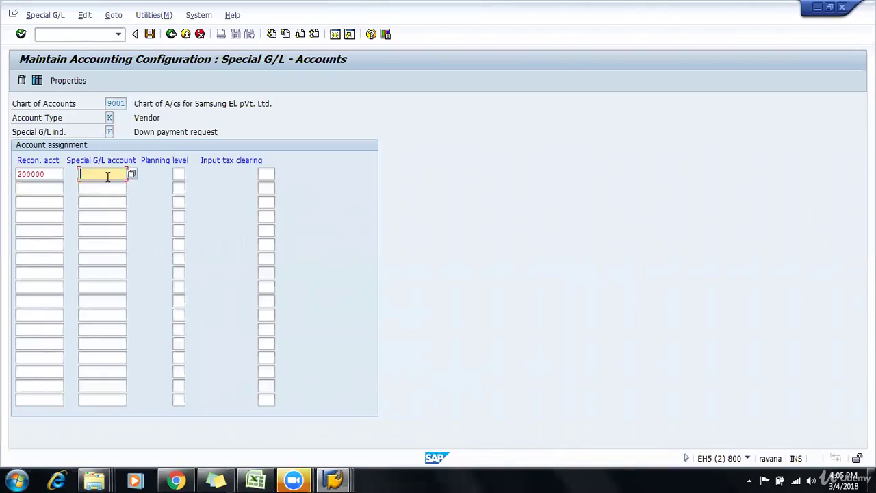
click(133, 176)
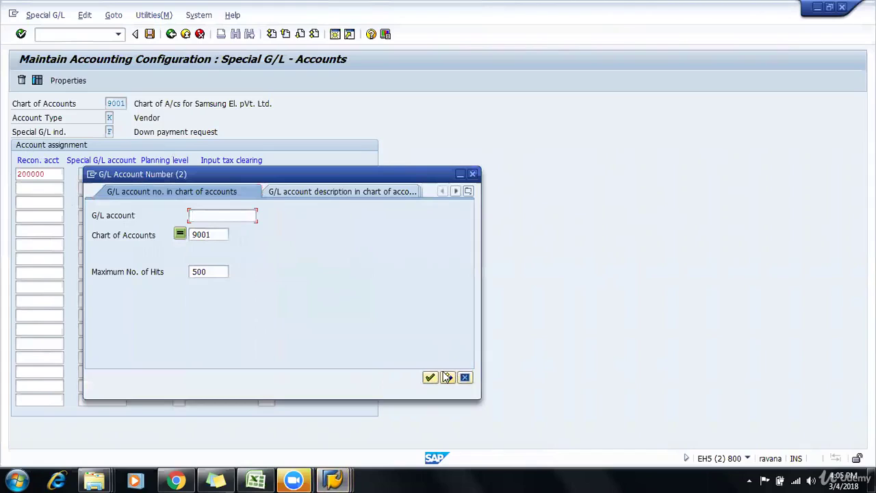
click(429, 377)
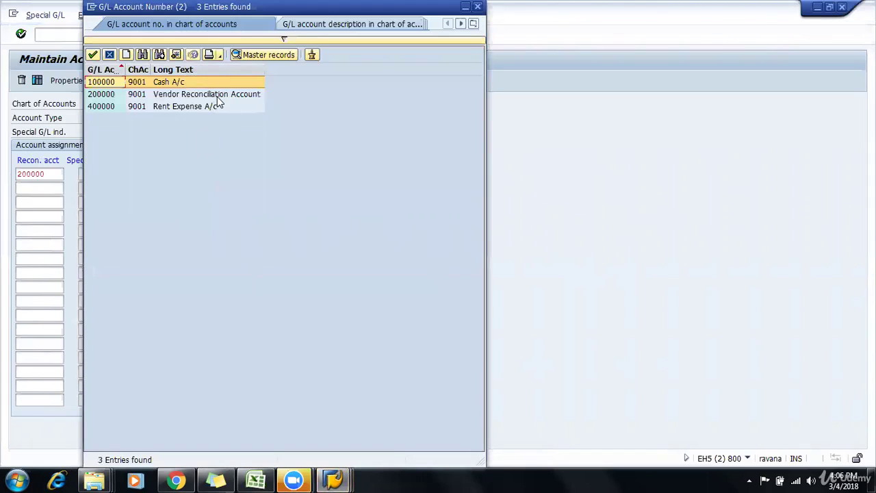
click(217, 96)
click(242, 110)
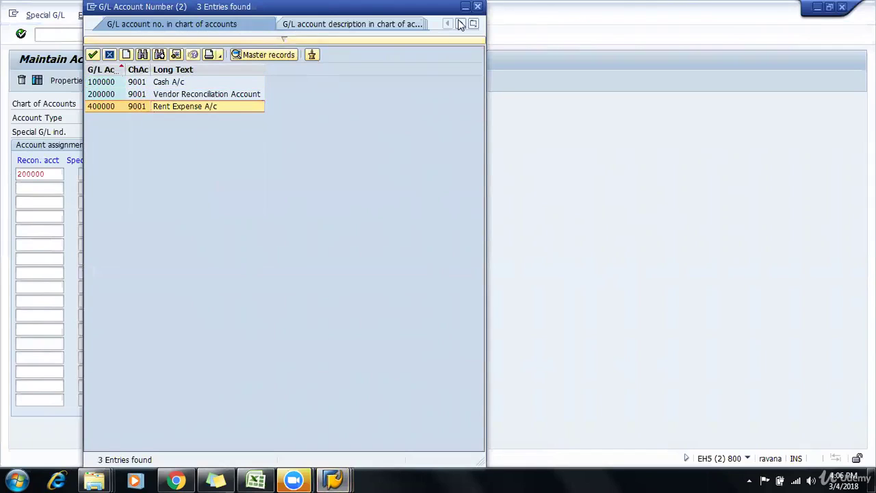
key(Escape)
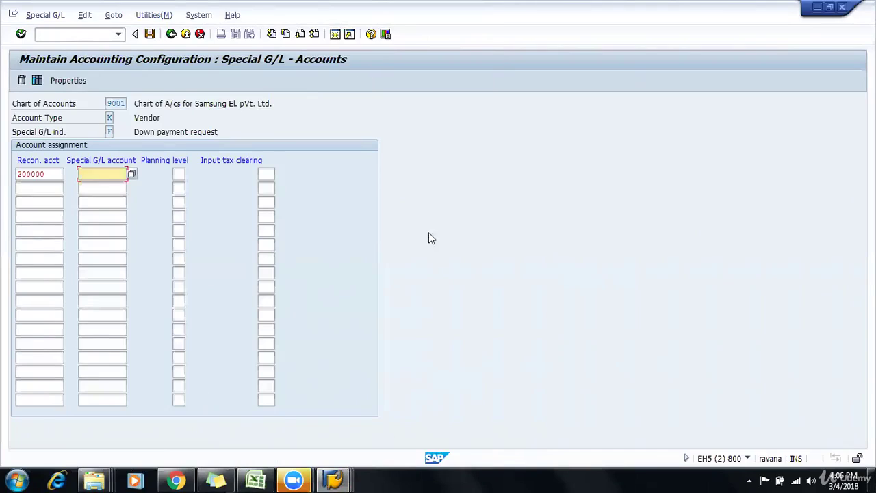
Open G/L account maintenance with transaction FS00 in a new session.
click(73, 35)
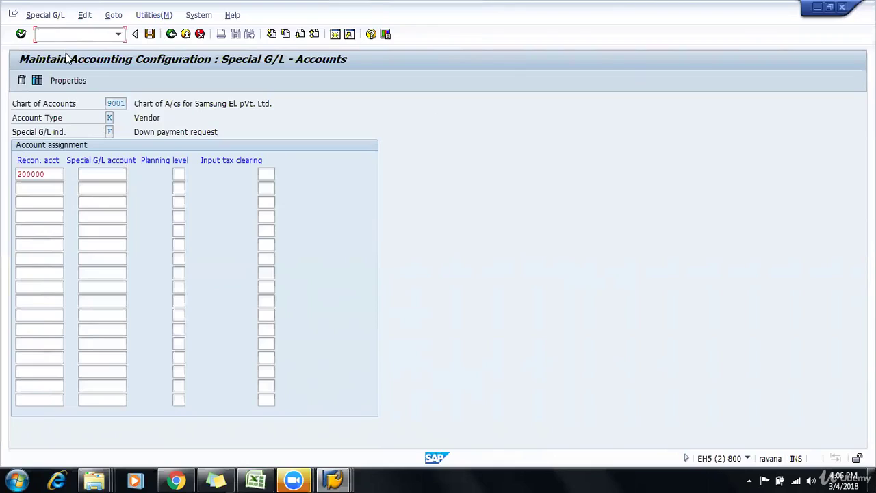
text(/OFS00)
key(Return)
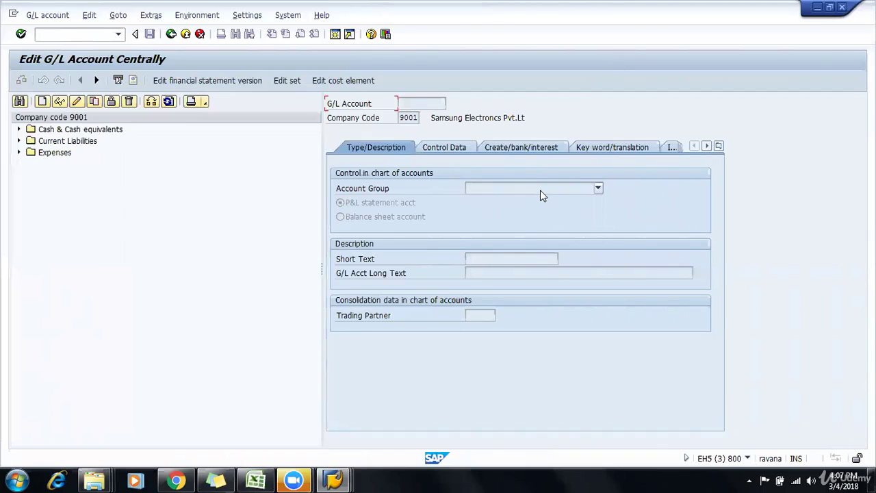
Review the Procurement, Finance and DP Request cells of the Excel flow diagram and return to the SAP G/L account screen.
key(alt+Tab)
key(alt+Tab)
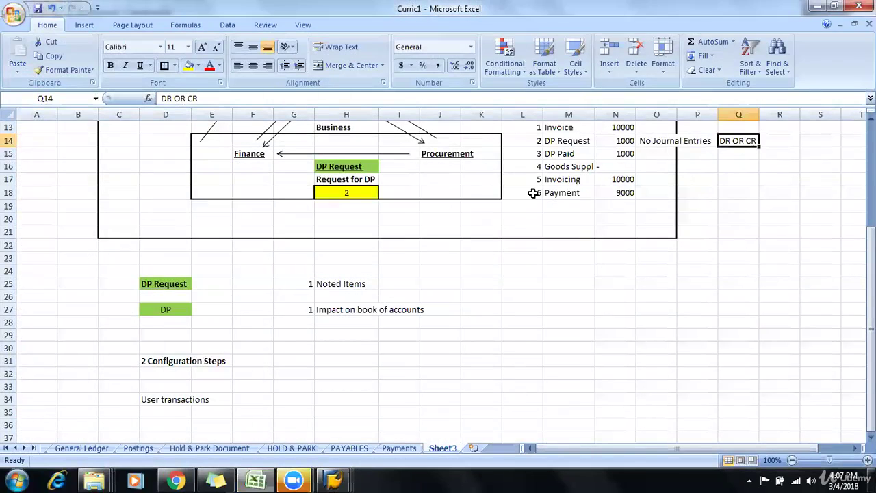
click(442, 156)
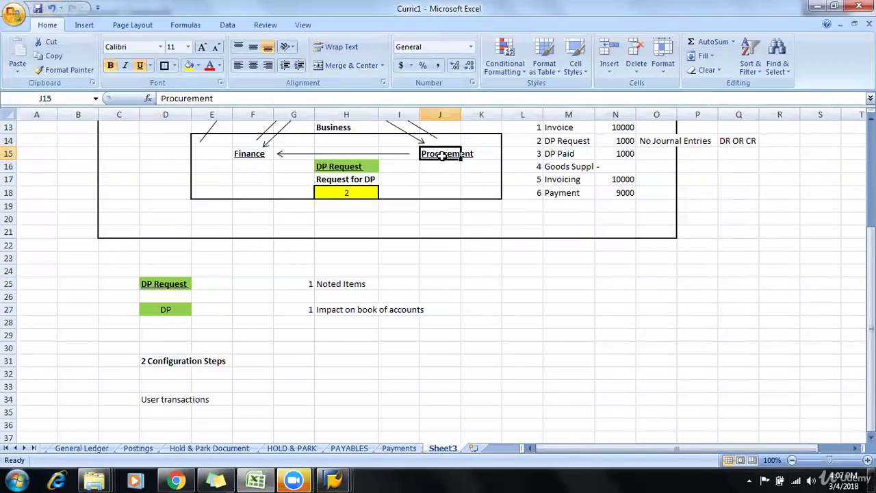
click(252, 157)
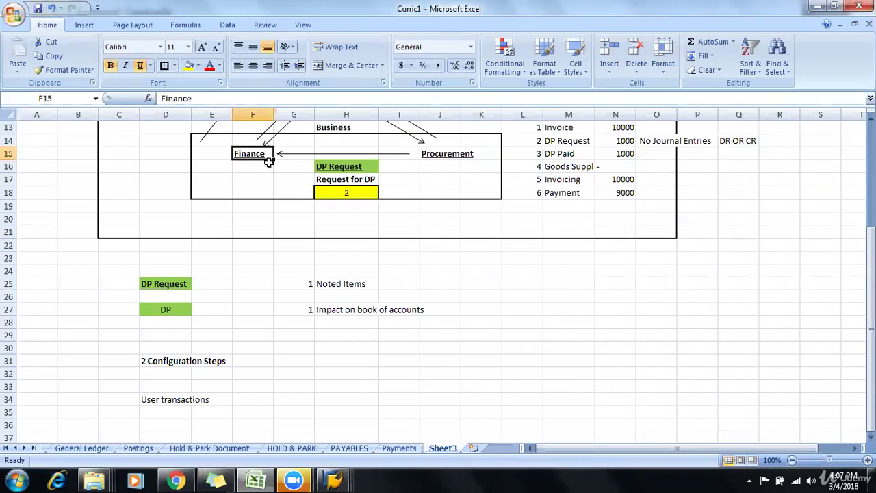
click(375, 167)
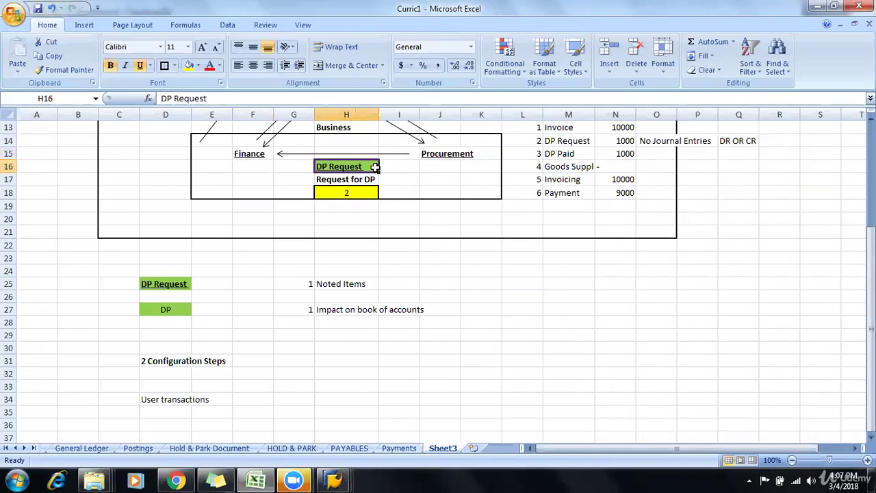
key(alt)
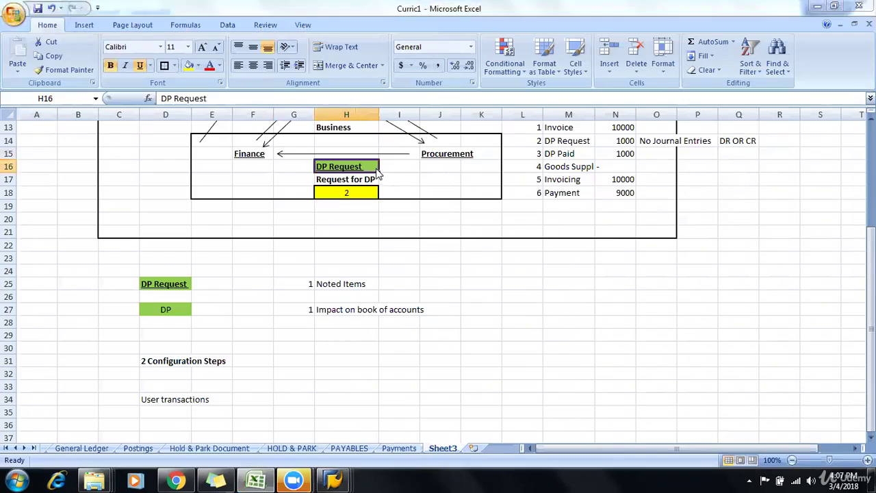
key(alt+Tab)
click(517, 189)
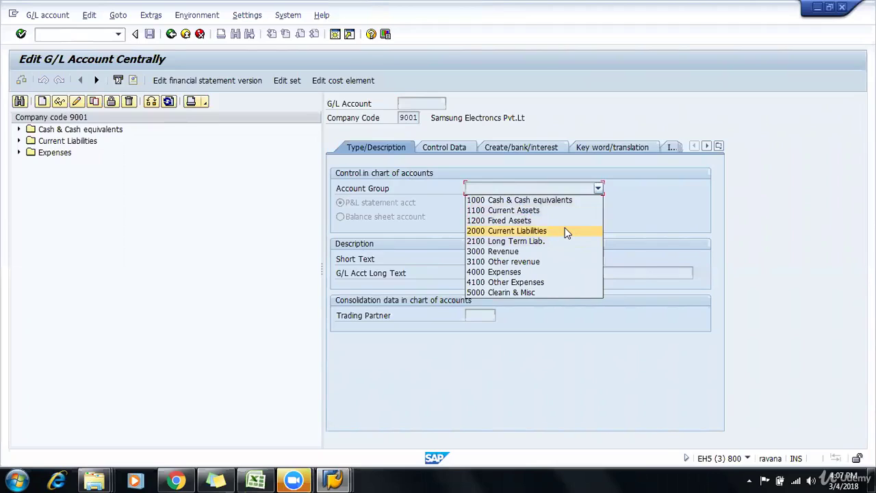
key(Escape)
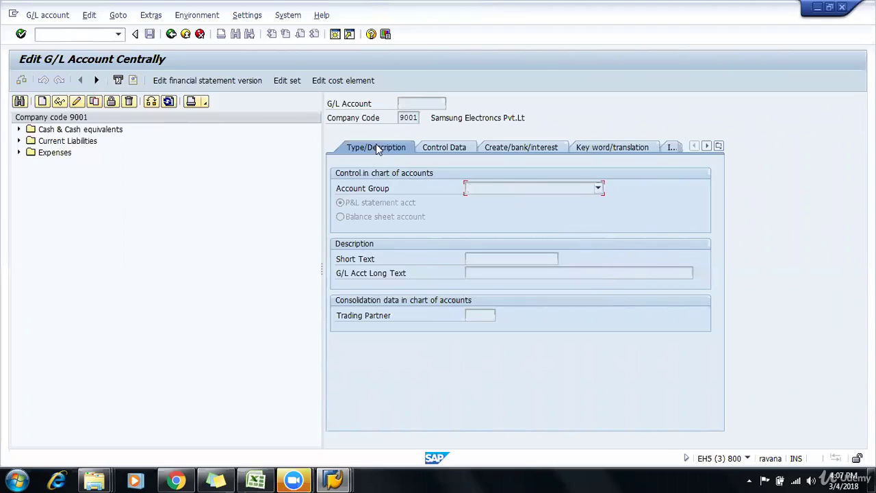
click(41, 102)
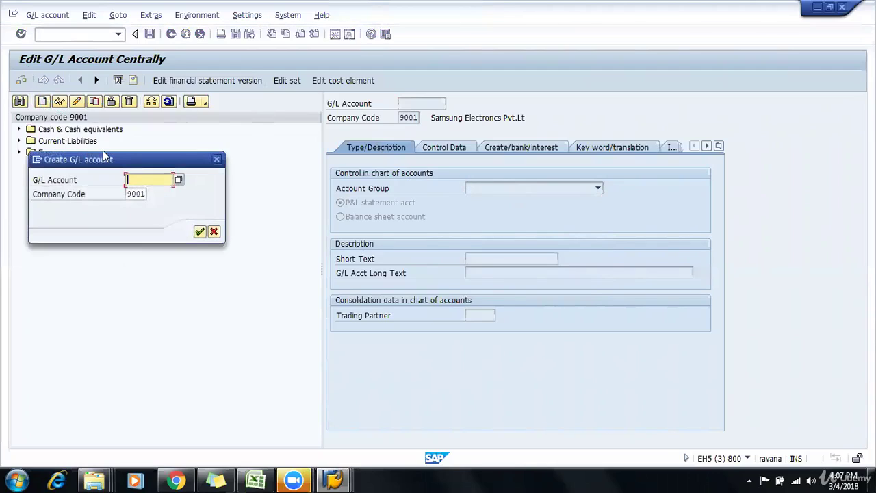
key(Escape)
Check the existing account under Current Liabilities and start creating G/L account 200001 in company code 9001.
click(18, 141)
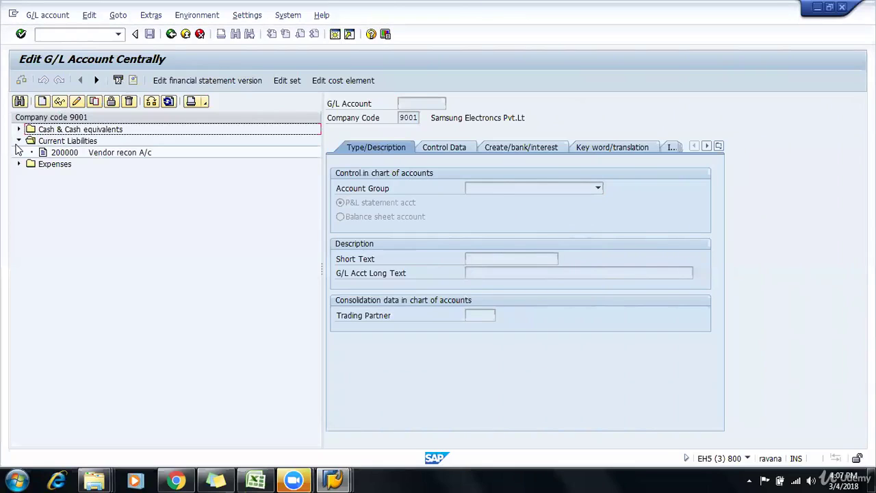
click(58, 154)
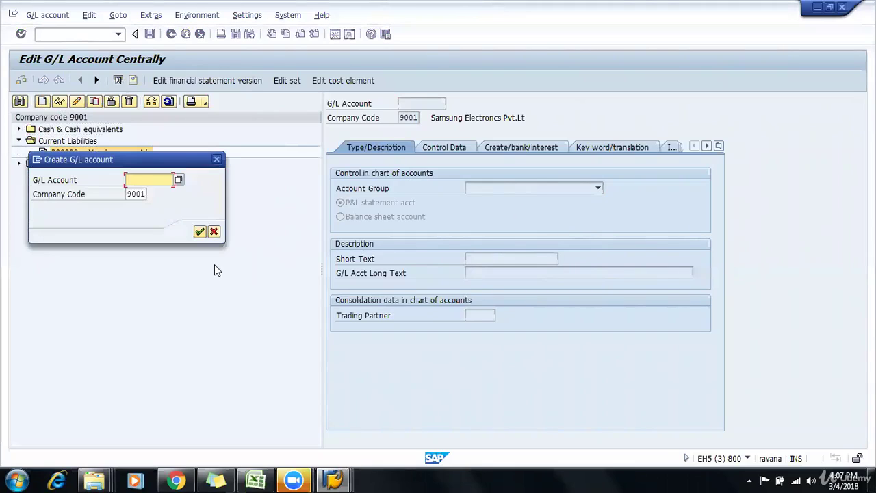
text(200001)
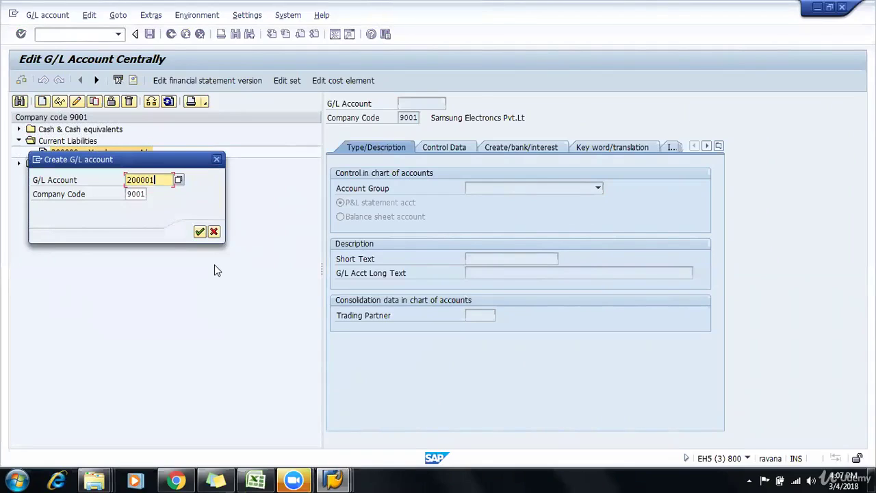
key(Return)
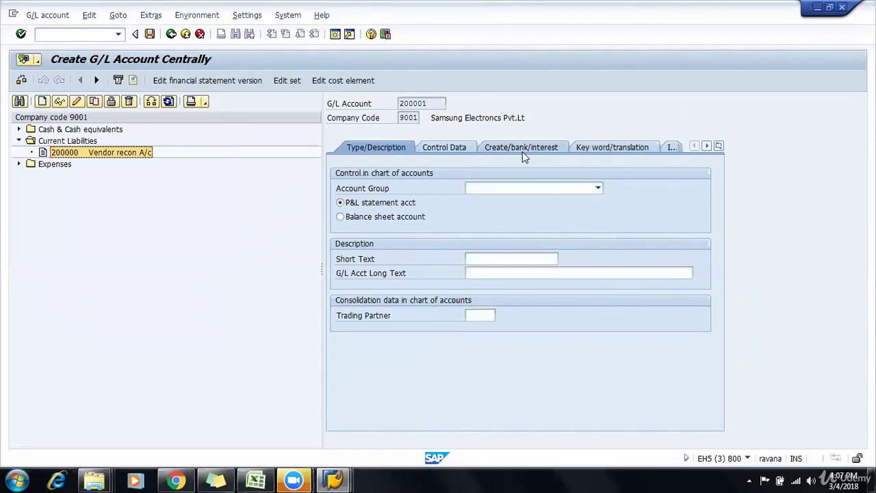
Assign account 200001 to account group 2000 Current Liabilities and make it a balance sheet account.
click(525, 189)
click(509, 234)
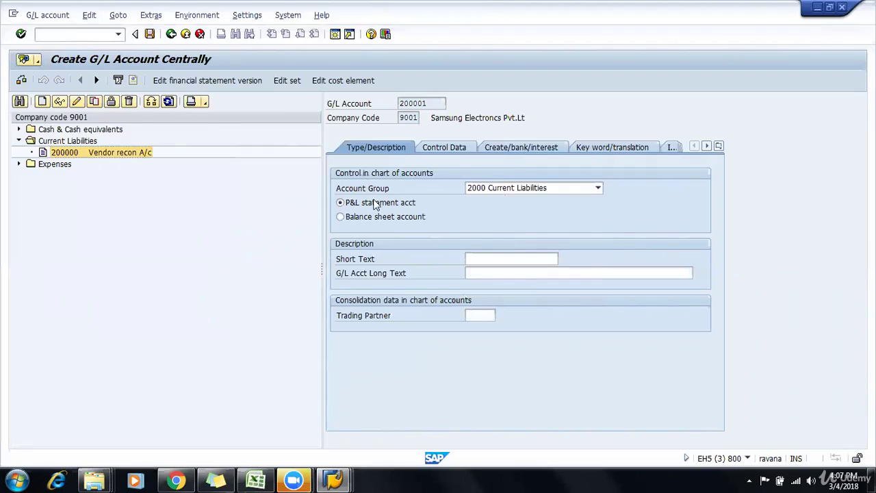
click(340, 217)
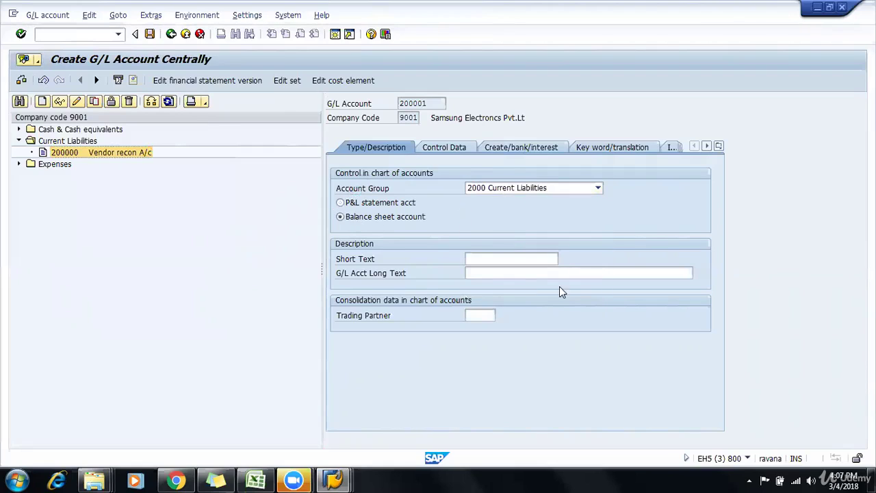
Enter DP Request A/c as both the short text and the long text of the new G/L account.
click(510, 259)
text(DP R)
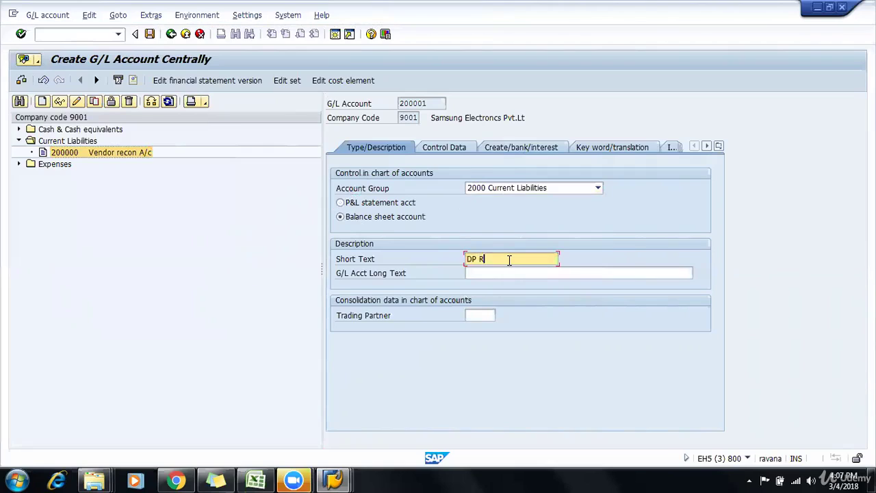
text(ec)
text(ues)
text(t A/c)
key(Tab)
triple_click(509, 261)
key(ctrl+c)
key(Tab)
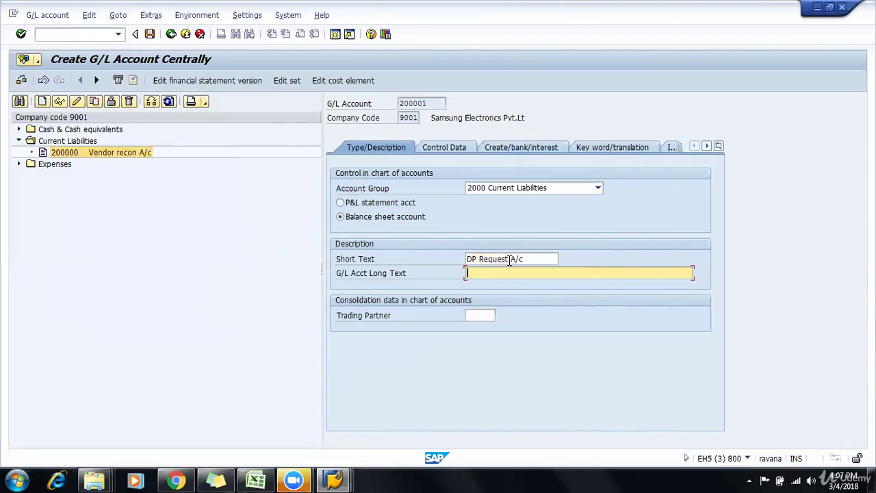
key(ctrl+v)
key(Return)
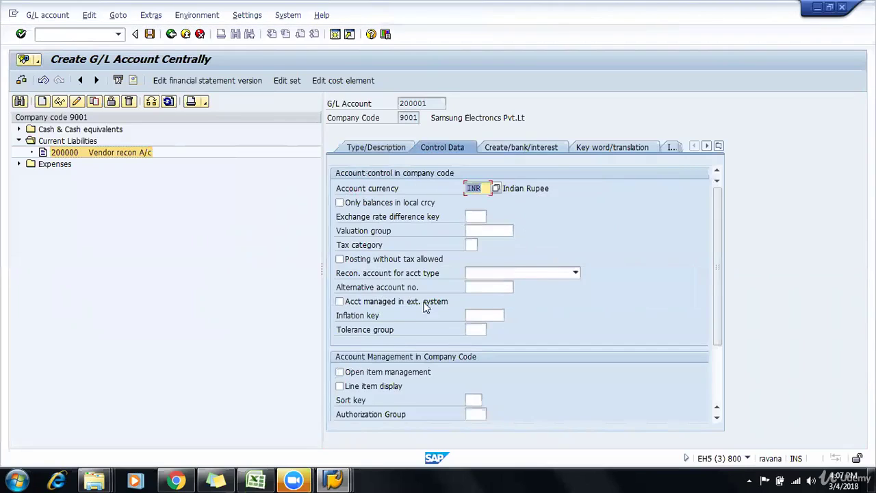
Make the account a reconciliation account for K Vendors and enable line item display.
click(367, 277)
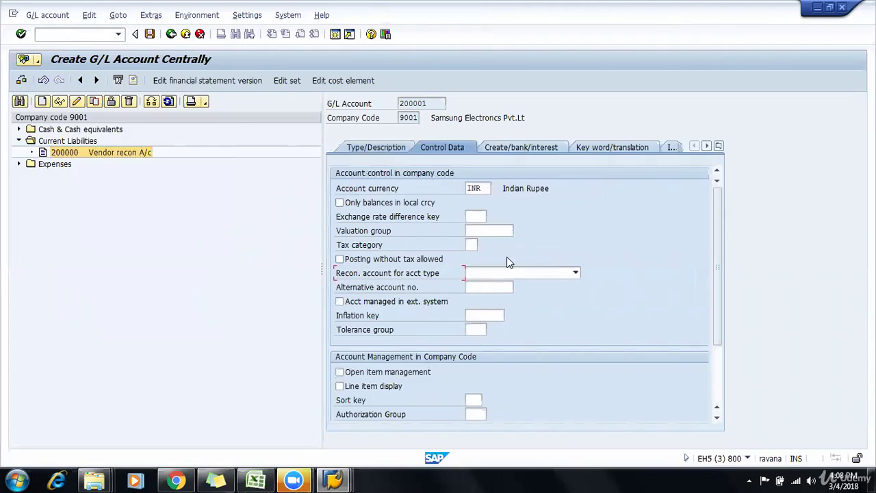
click(564, 269)
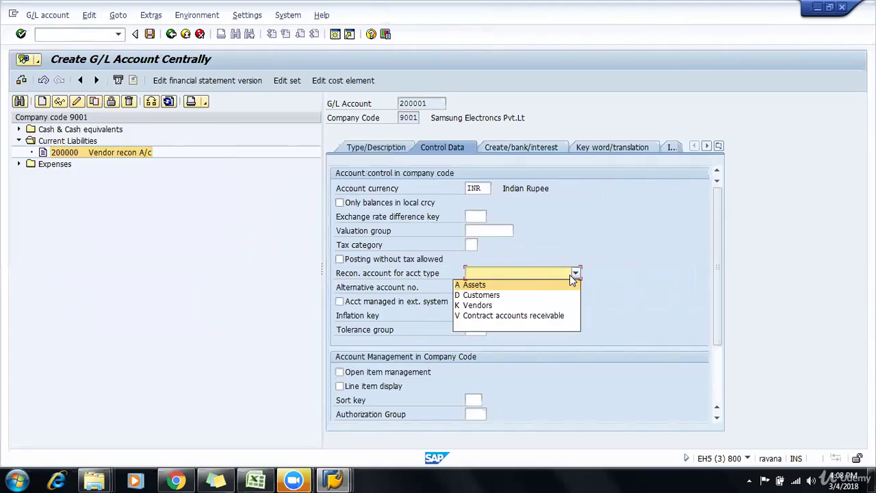
click(520, 305)
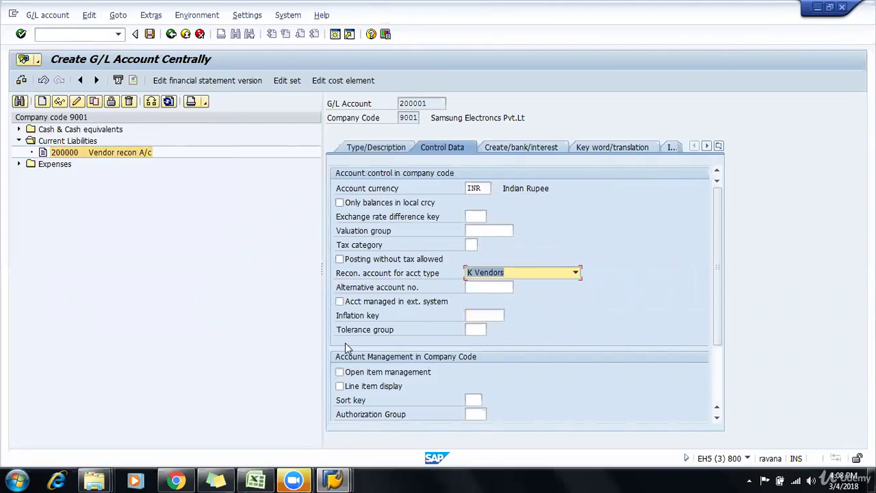
click(374, 388)
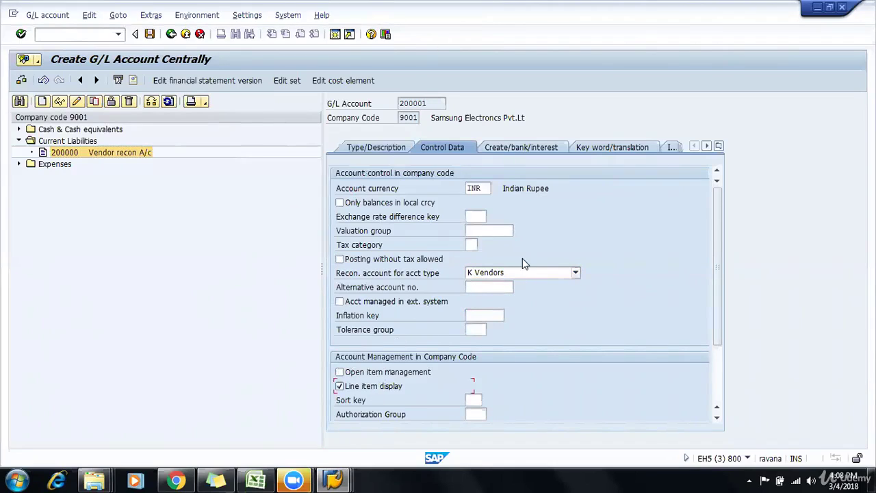
Set the new account's field status group to G001.
click(509, 149)
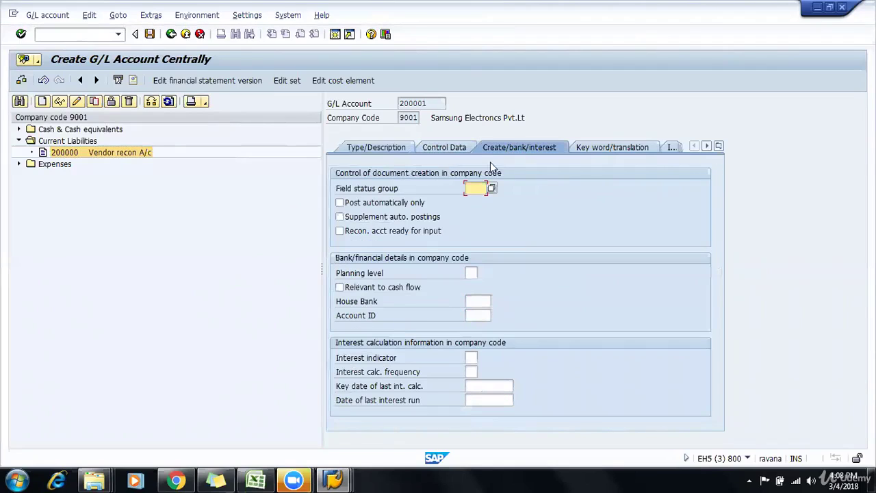
click(468, 191)
click(147, 35)
Review the description, control data and field status settings of account 200001 and save the new G/L account.
click(386, 145)
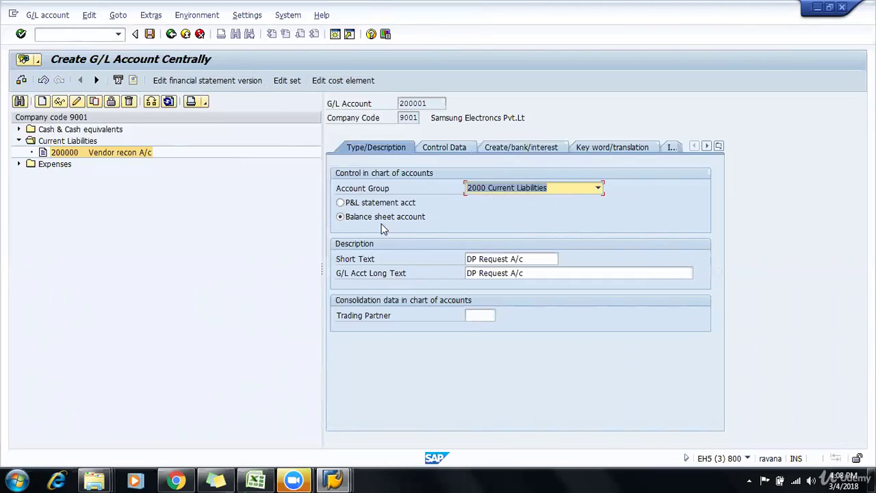
click(438, 149)
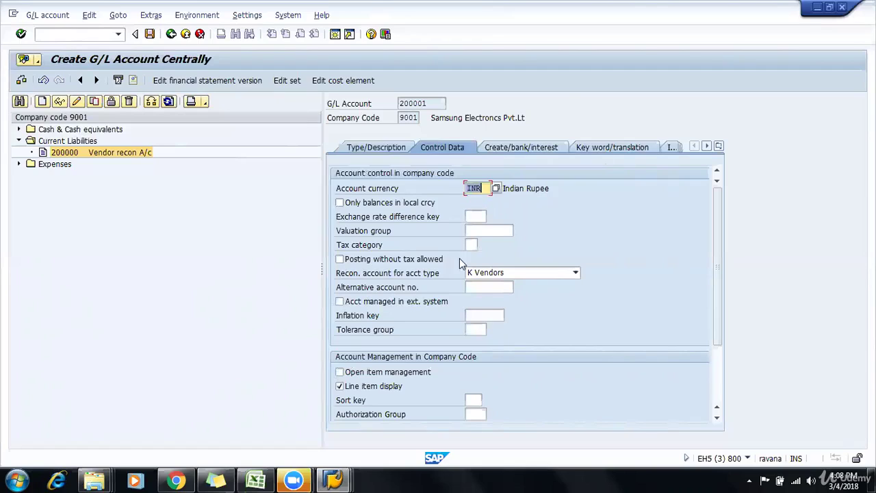
click(388, 276)
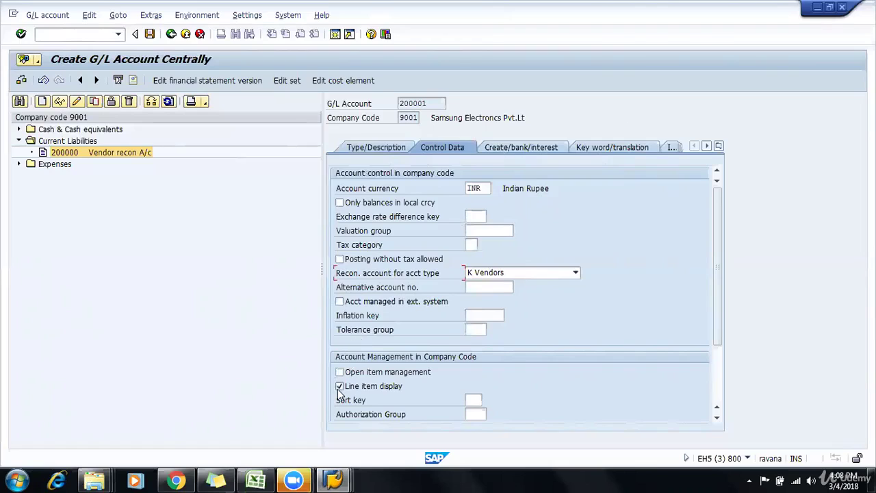
click(533, 151)
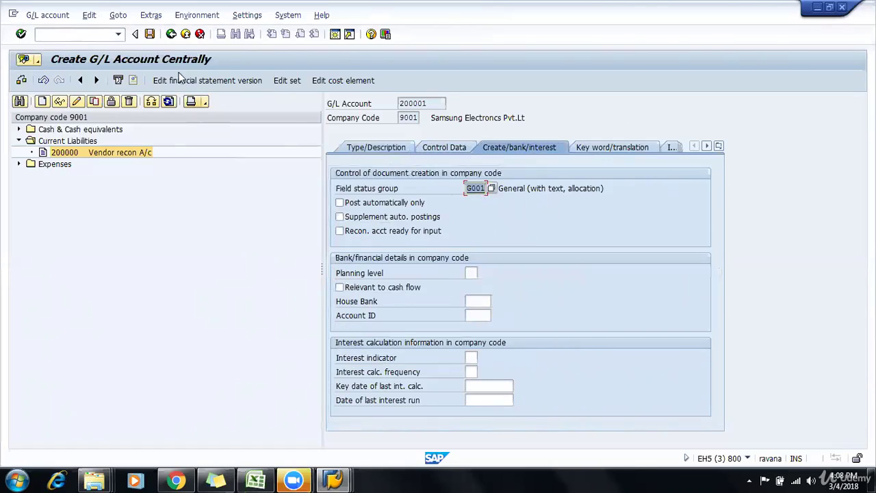
click(150, 33)
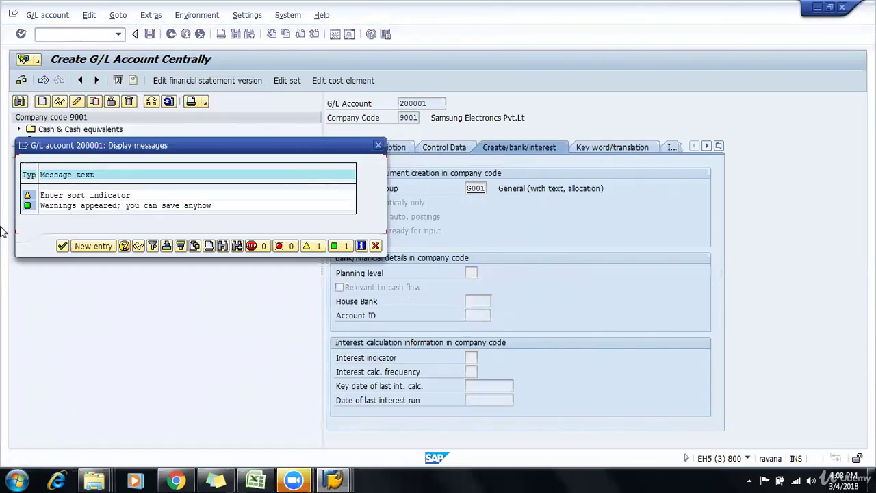
click(62, 246)
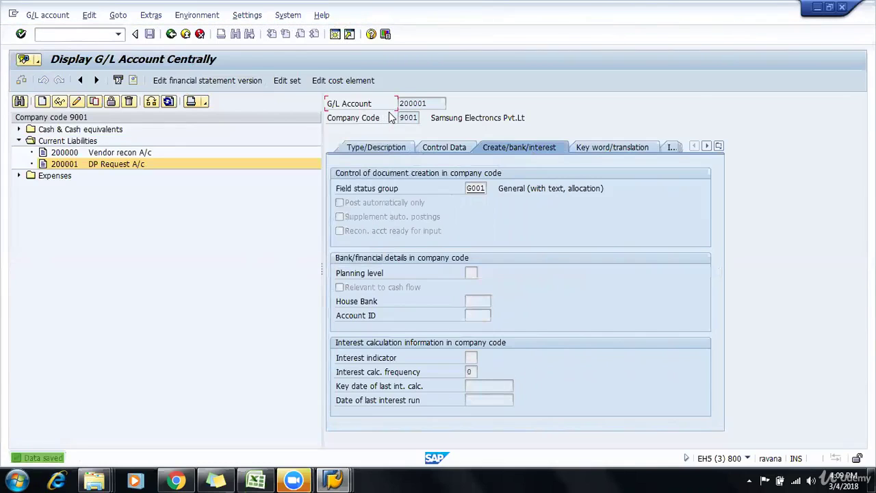
Return to the special G/L configuration for down payment requests and enter 200001 as the special G/L account for reconciliation account 200000.
click(415, 101)
double_click(415, 102)
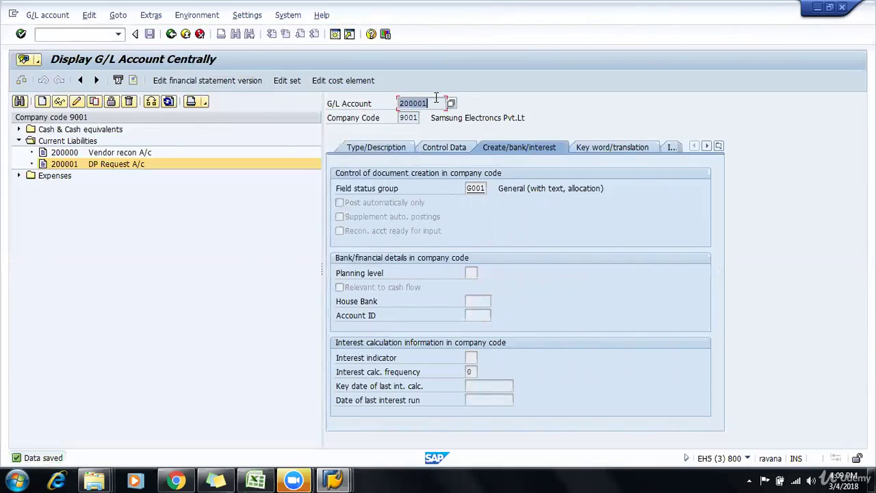
click(431, 103)
double_click(432, 103)
click(402, 104)
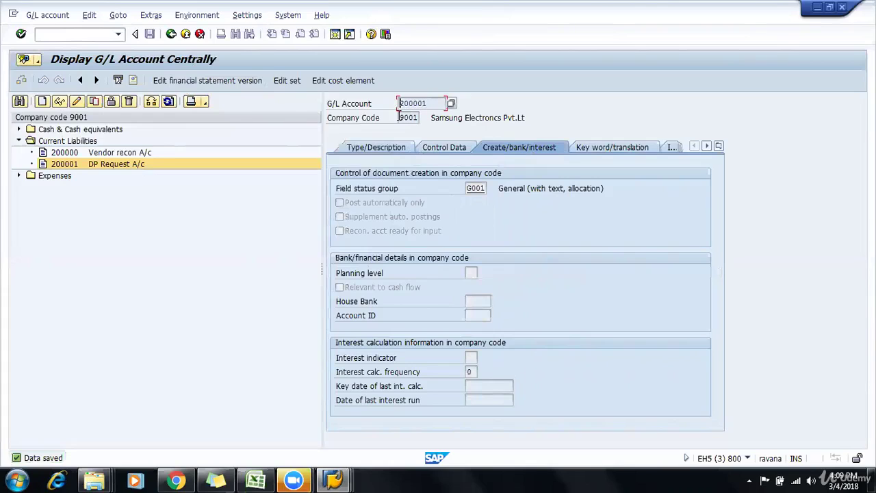
click(375, 150)
key(alt+Tab)
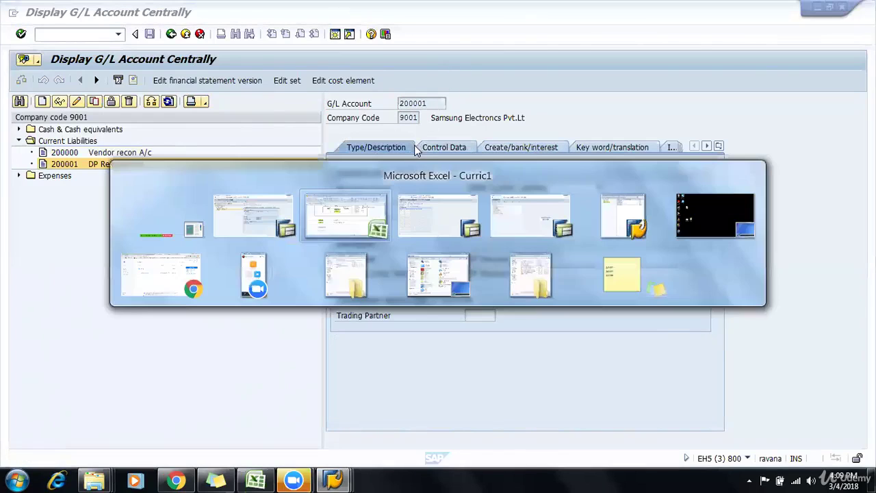
key(alt+Tab)
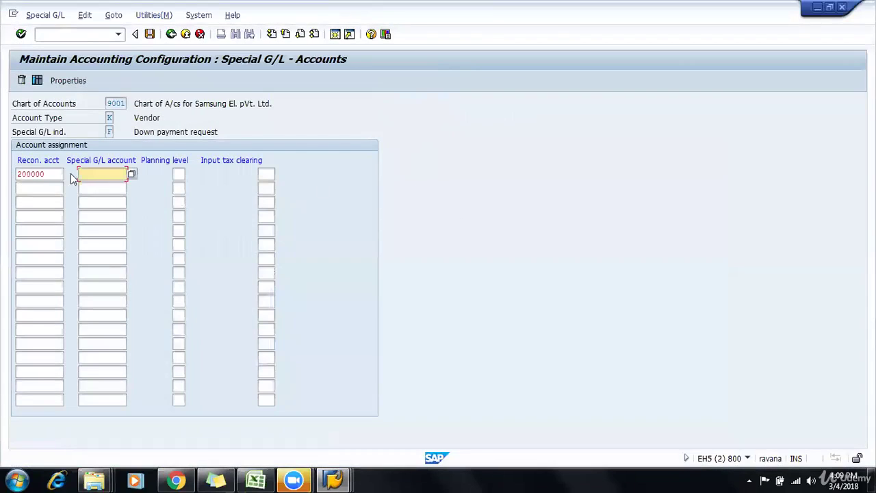
mouse_move(68, 164)
mouse_down()
mouse_move(120, 157)
mouse_move(53, 160)
mouse_move(72, 160)
mouse_up()
click(102, 175)
text(200001)
Save the down payment request account assignment under the Customizing for Samsung request.
click(48, 174)
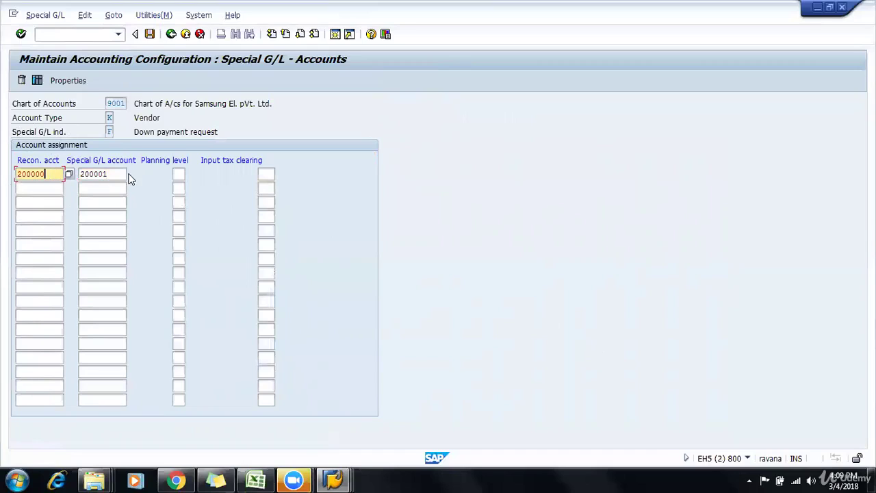
click(115, 174)
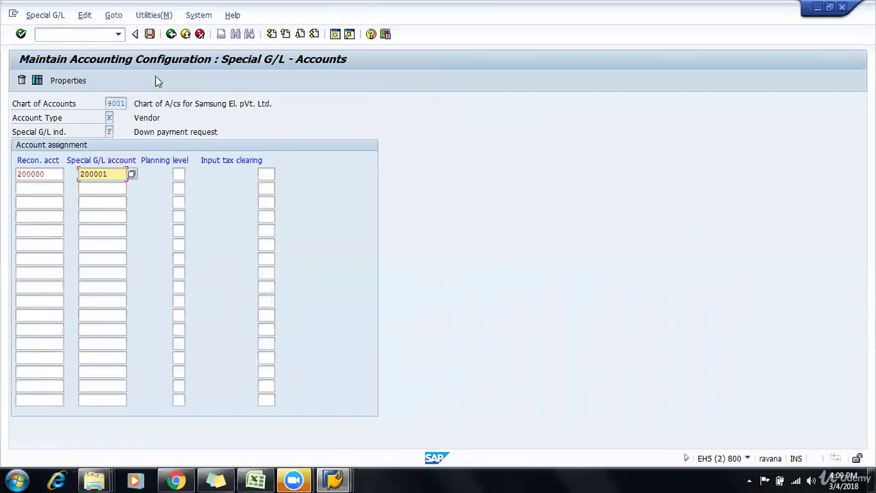
click(150, 34)
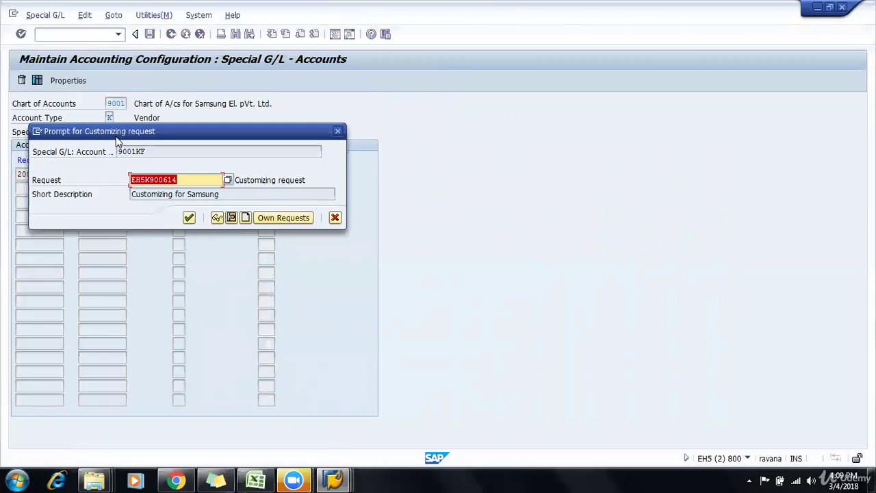
key(Return)
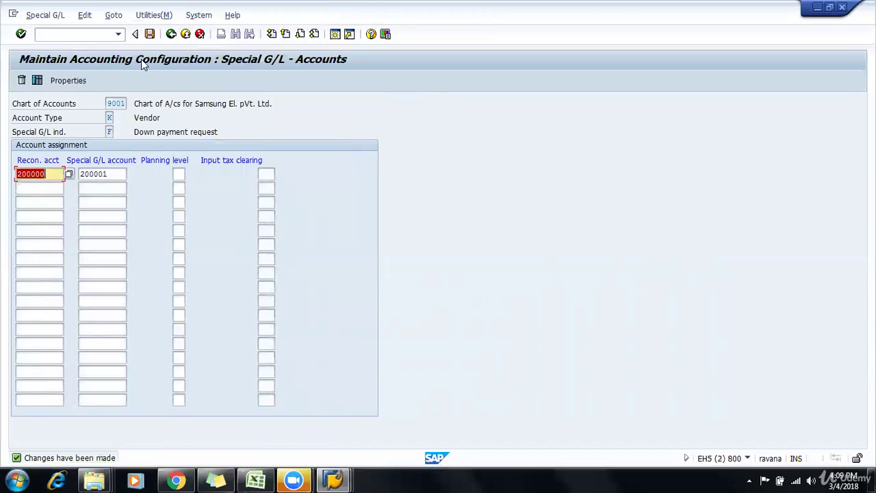
Open the vendor special G/L indicator A, Down payment on current assets, and enter 200000 as its reconciliation account.
click(171, 34)
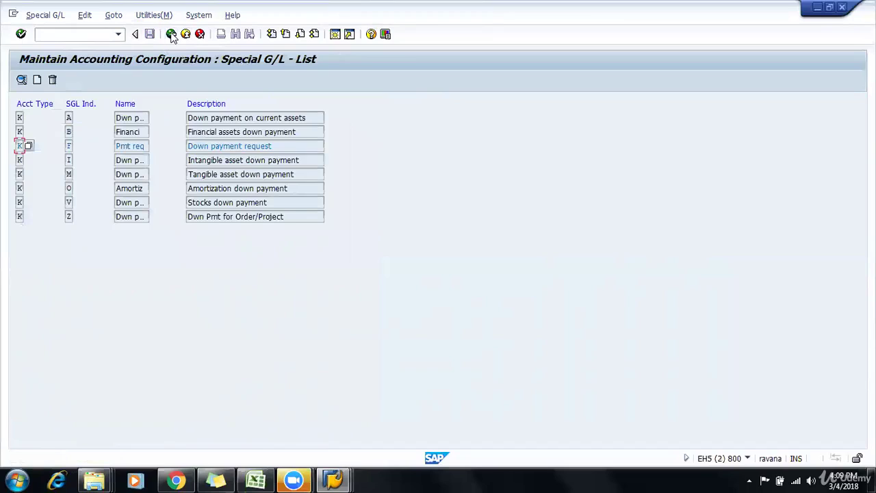
click(136, 120)
click(275, 117)
click(239, 117)
double_click(308, 117)
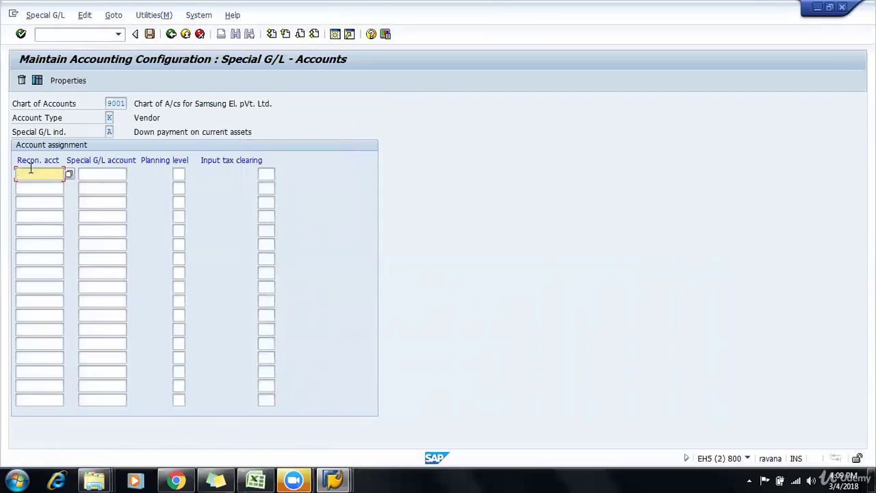
click(54, 174)
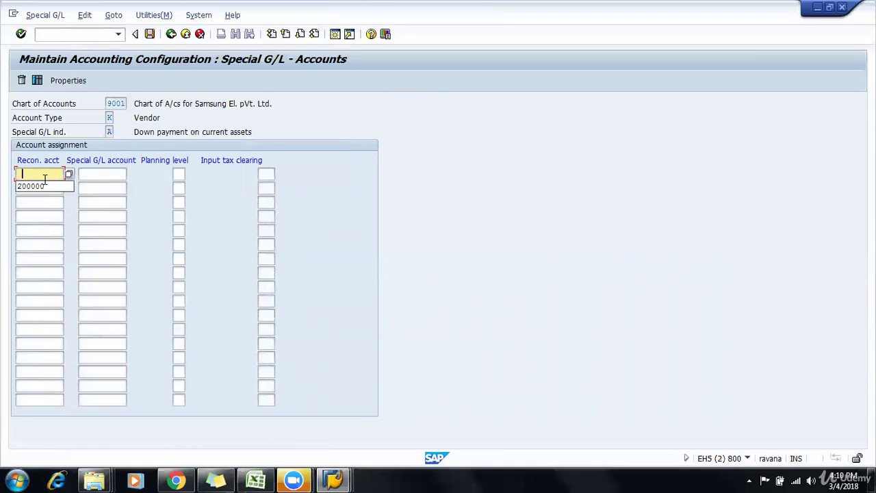
click(41, 186)
click(96, 176)
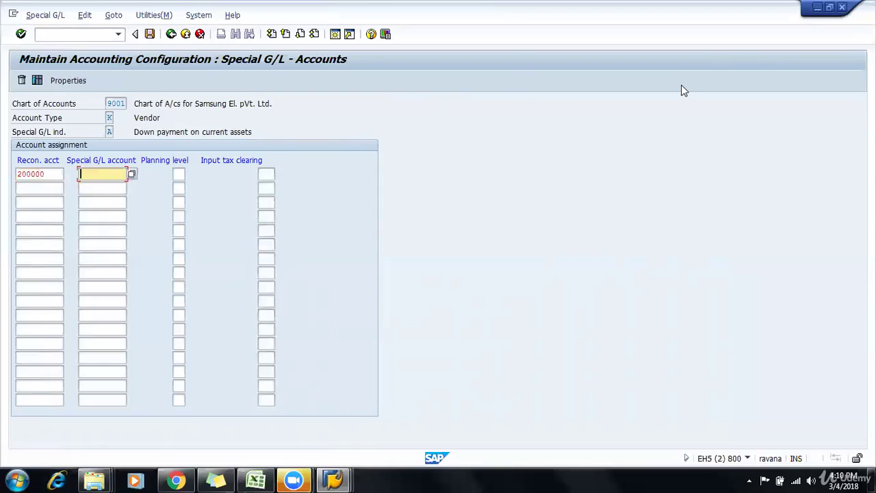
Switch back to central G/L account maintenance and look through the available account groups on account 200001.
key(alt+Tab)
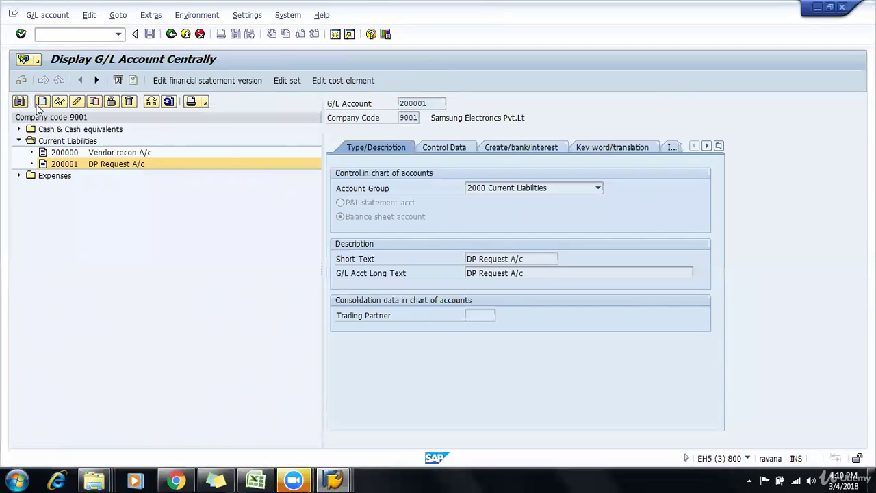
click(42, 102)
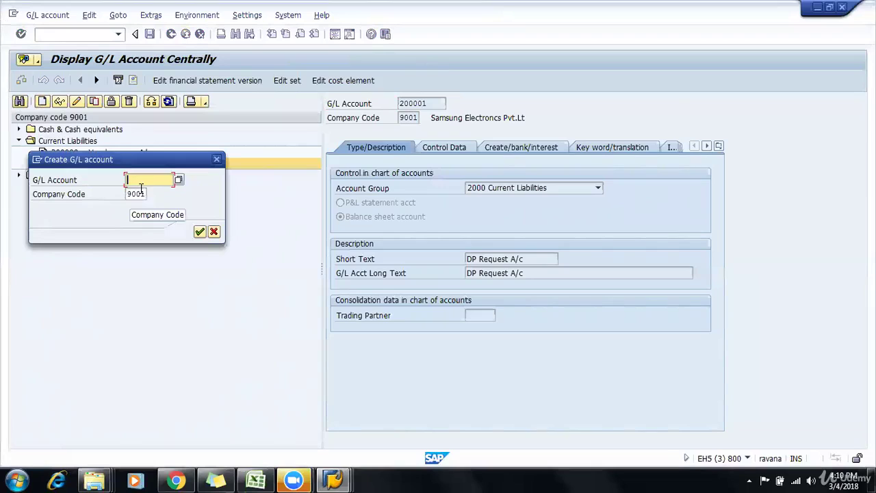
key(Escape)
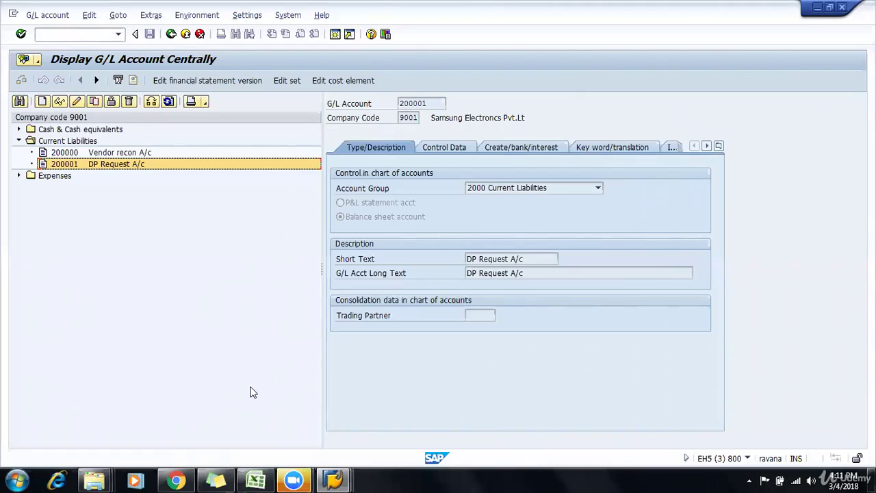
click(559, 182)
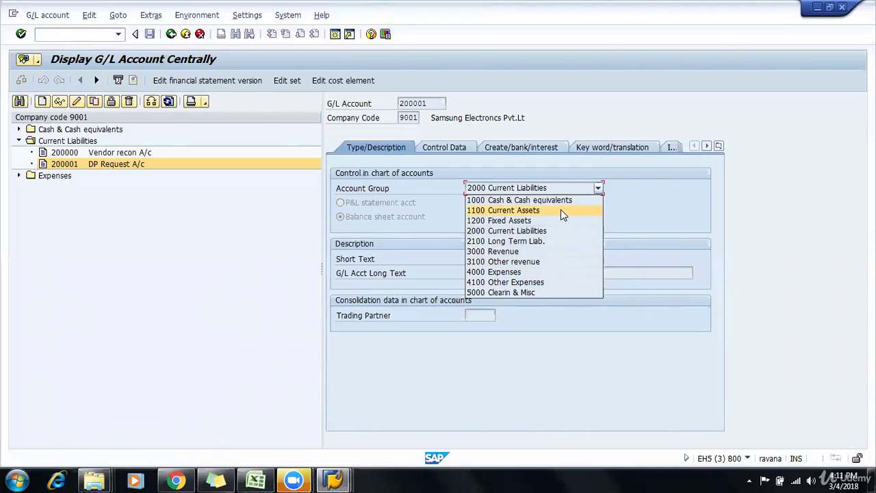
key(Escape)
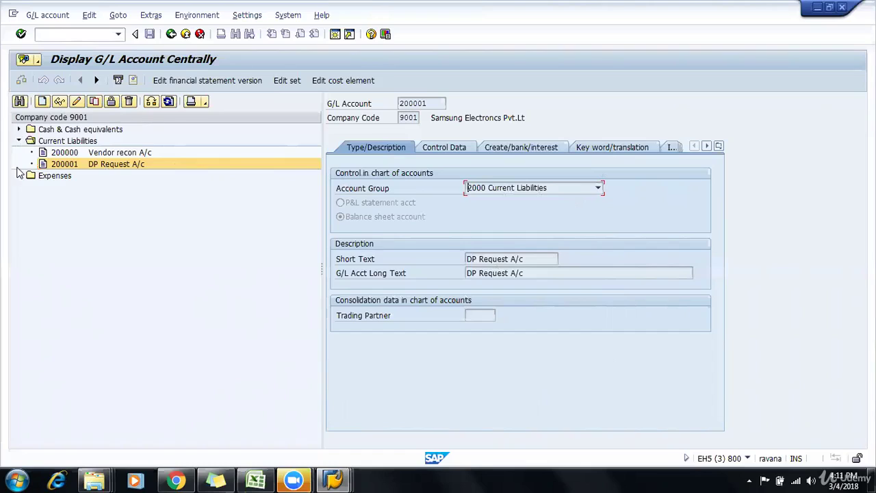
click(597, 188)
click(279, 245)
Start creating G/L account 110000 in company code 9001 as a balance sheet account in group 1100 Current Assets.
click(42, 102)
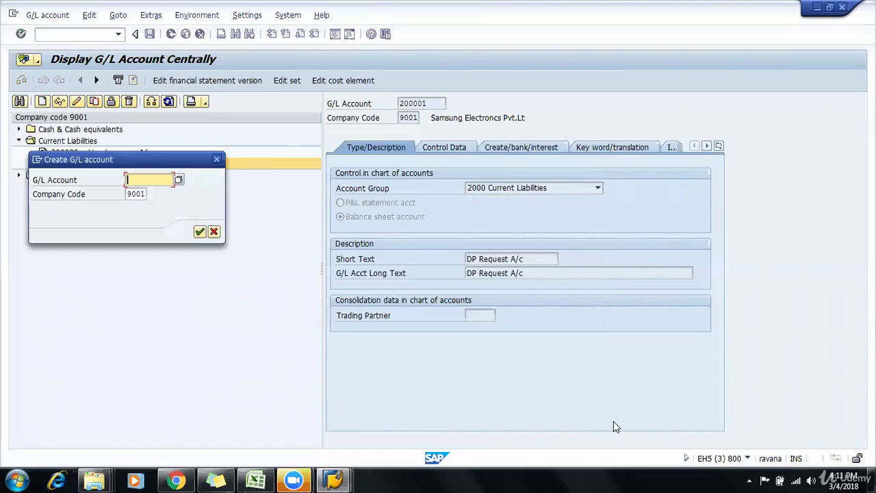
text(110000)
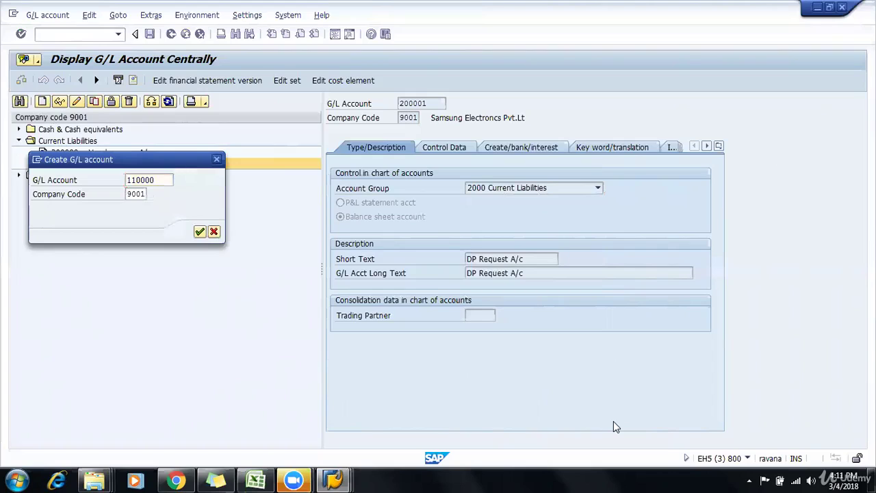
key(Return)
click(493, 189)
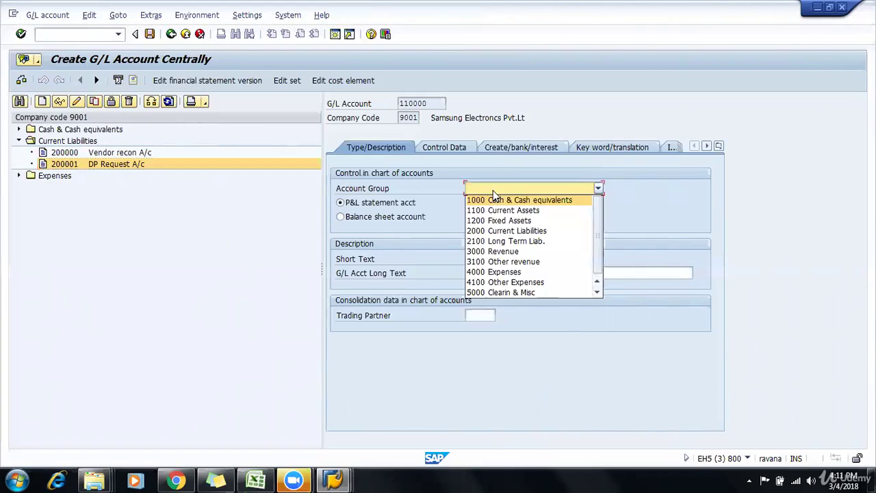
click(489, 210)
click(375, 220)
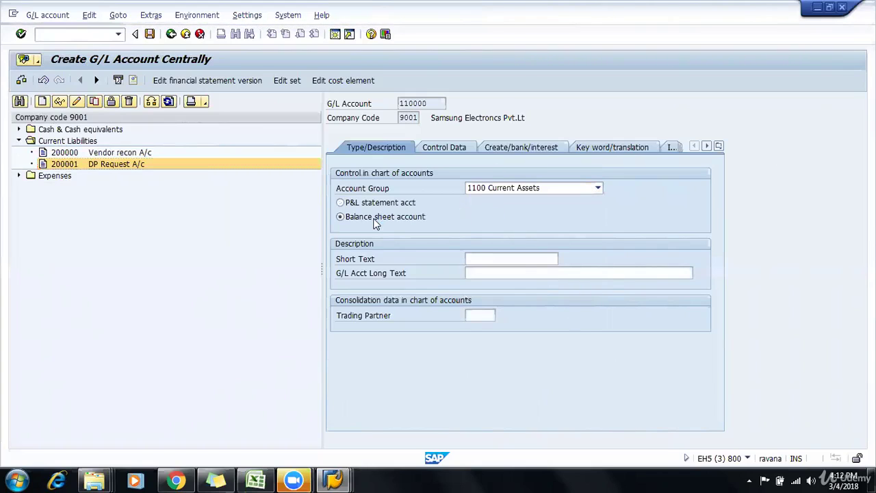
Enter DP Made as the new account's short text and begin its long text with DP.
click(514, 258)
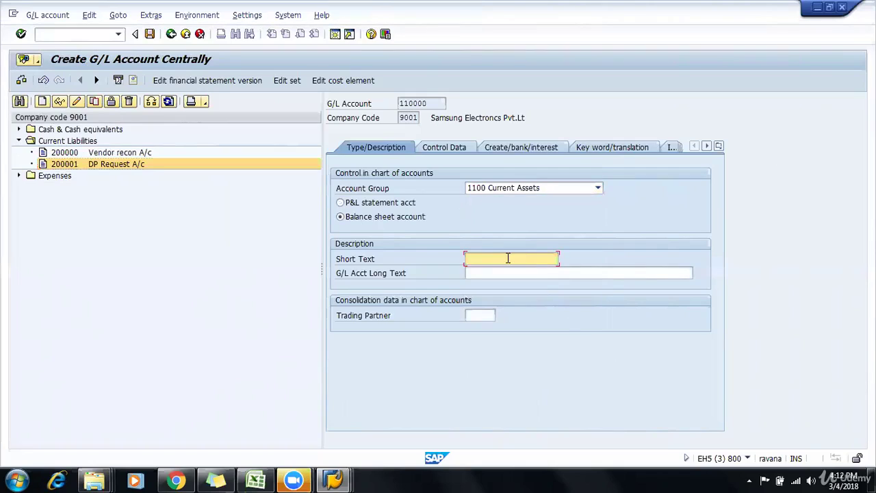
text(DP MAde)
key(Tab)
key(shift+Tab)
key(BackSpace)
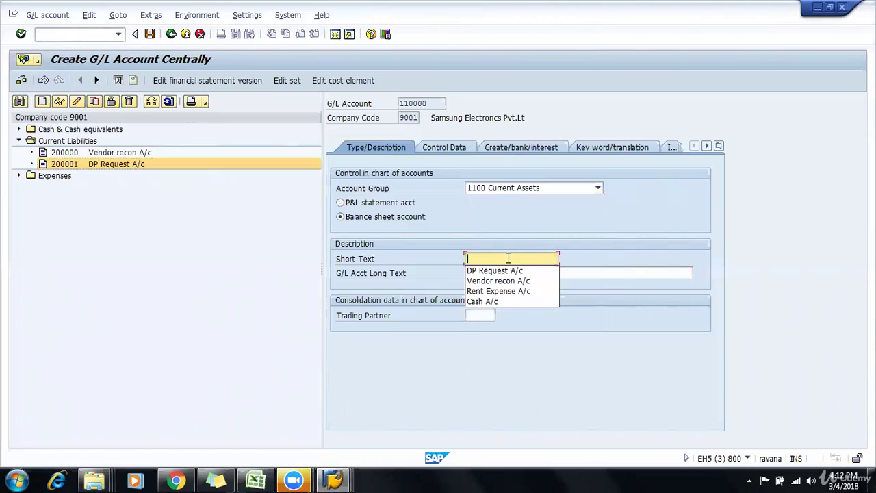
text(DP Made)
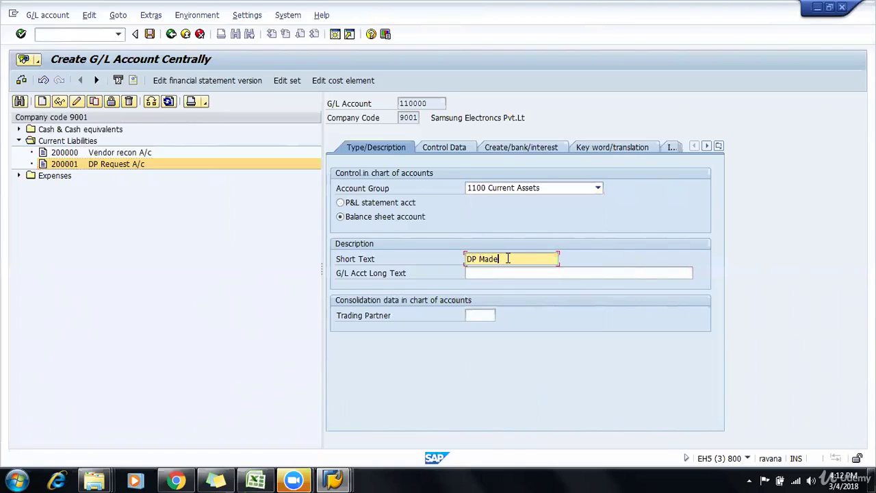
key(Tab)
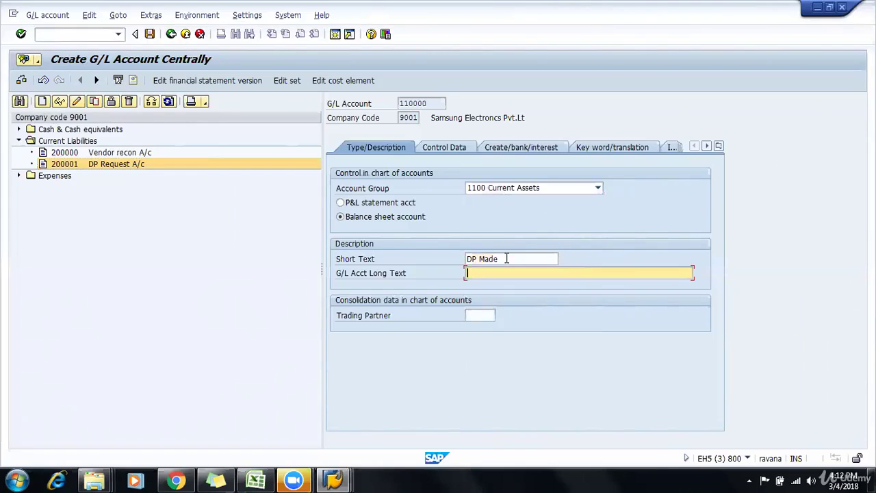
text(DP Ma)
key(BackSpace)
key(BackSpace)
key(BackSpace)
key(BackSpace)
key(BackSpace)
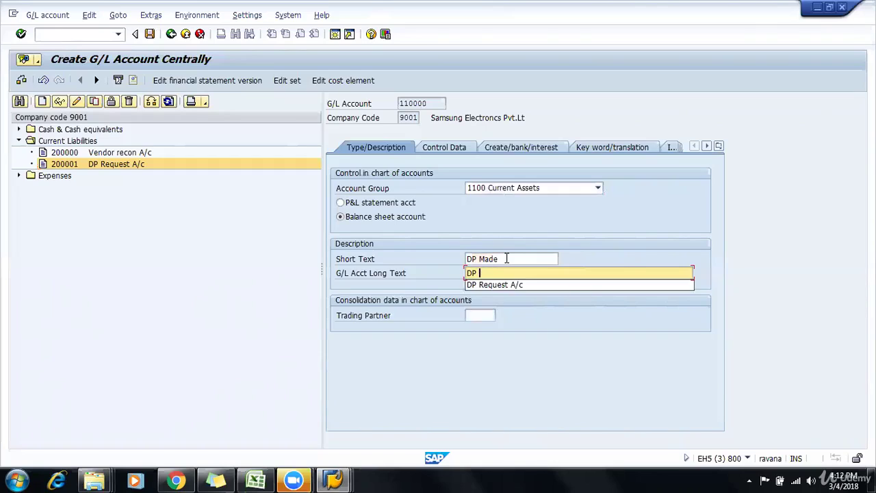
Change the short text of account 110000 to DP A/c and complete its long text as DP A/c.
click(507, 258)
key(BackSpace)
key(BackSpace)
key(BackSpace)
key(BackSpace)
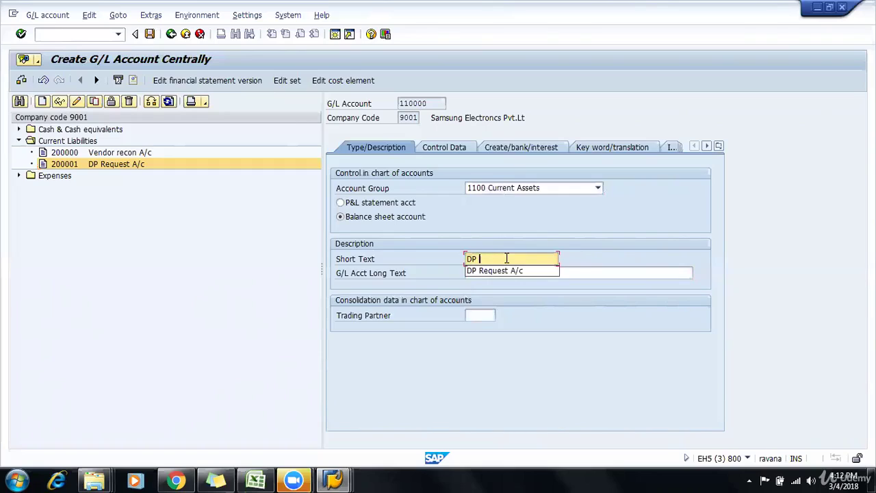
text(A/c)
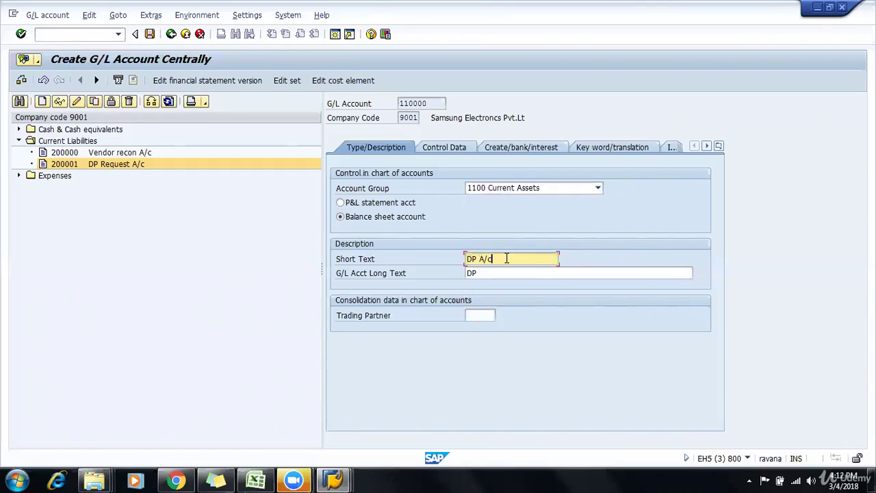
key(Tab)
text(DP)
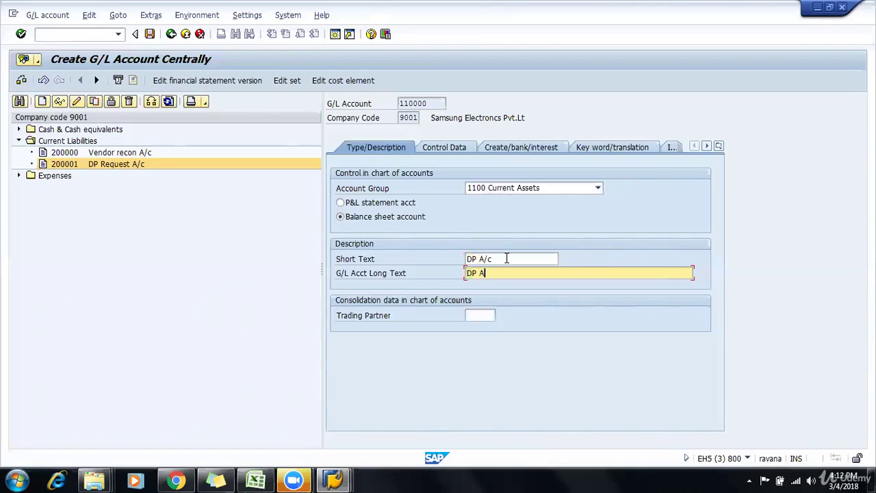
key(BackSpace)
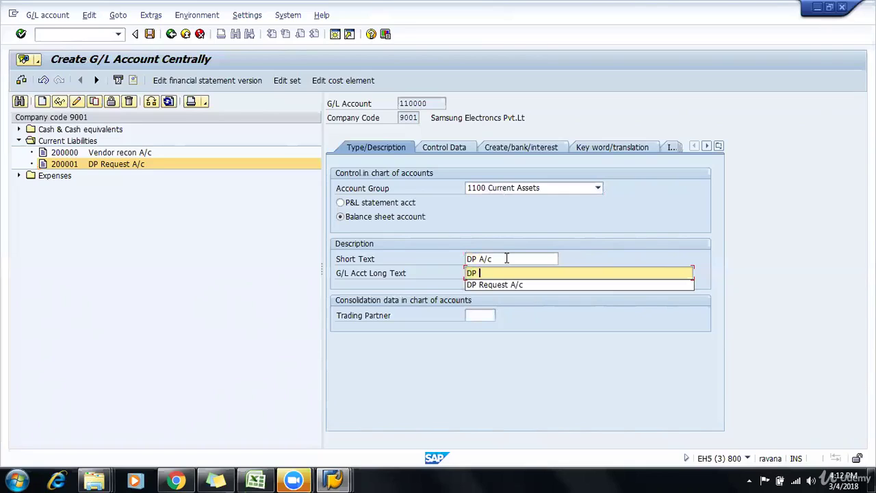
text(A/c)
key(Return)
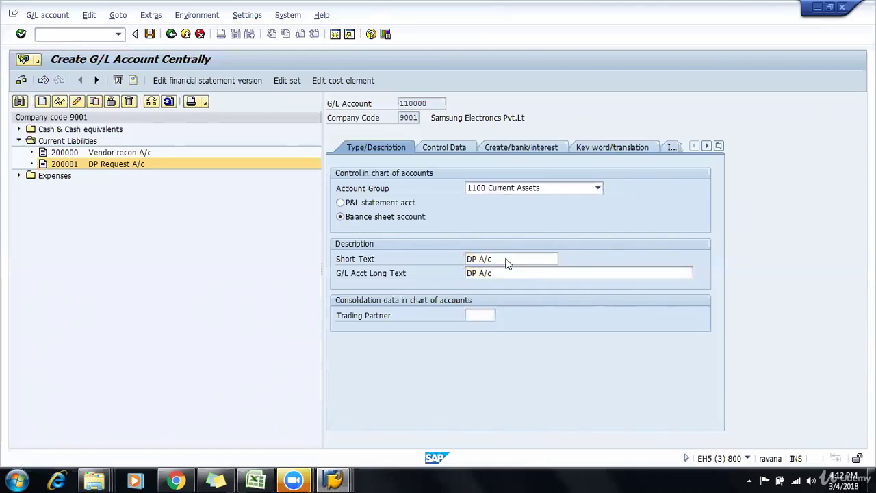
Open the control data of the new G/L account 110000.
click(441, 148)
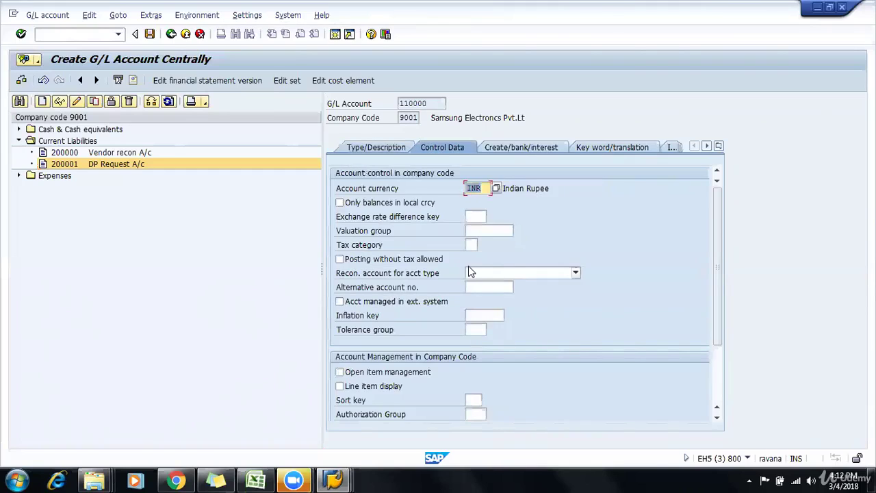
Set the reconciliation account type to K Vendors and enable line item display for G/L account 110000.
click(569, 274)
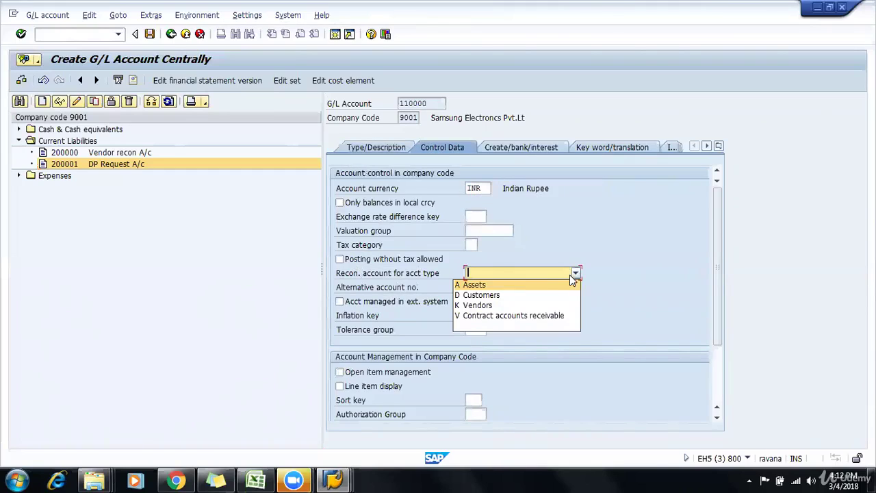
click(483, 304)
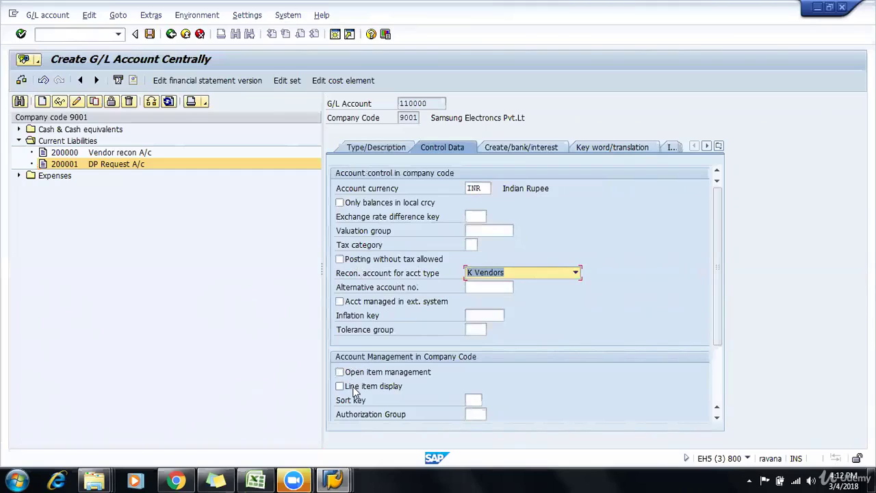
click(354, 387)
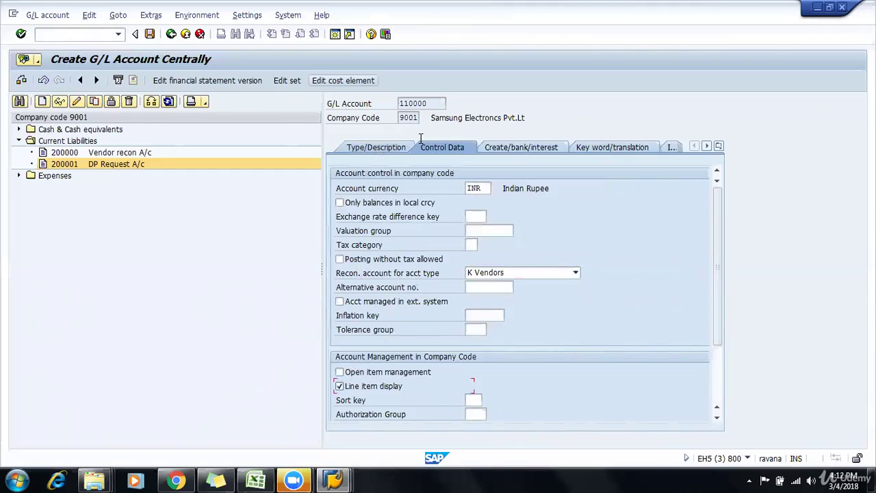
click(549, 272)
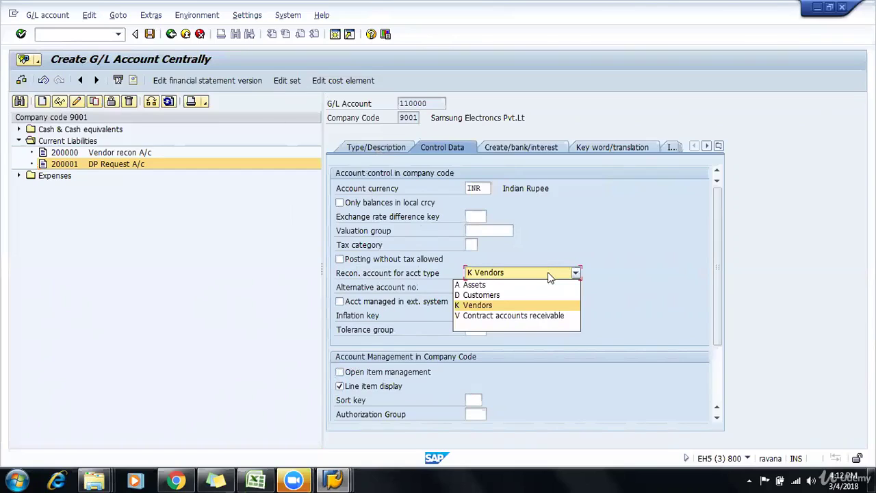
click(511, 305)
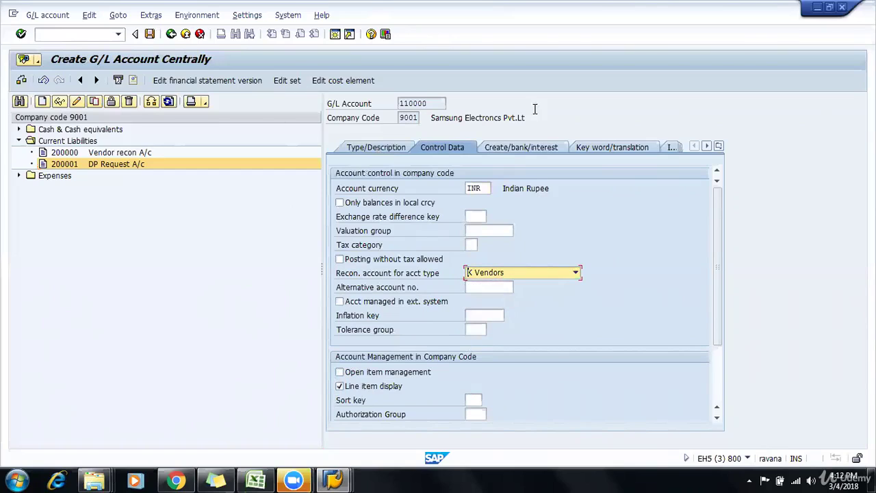
Set the field status group to G001 and save the new G/L account 110000.
click(526, 150)
click(478, 189)
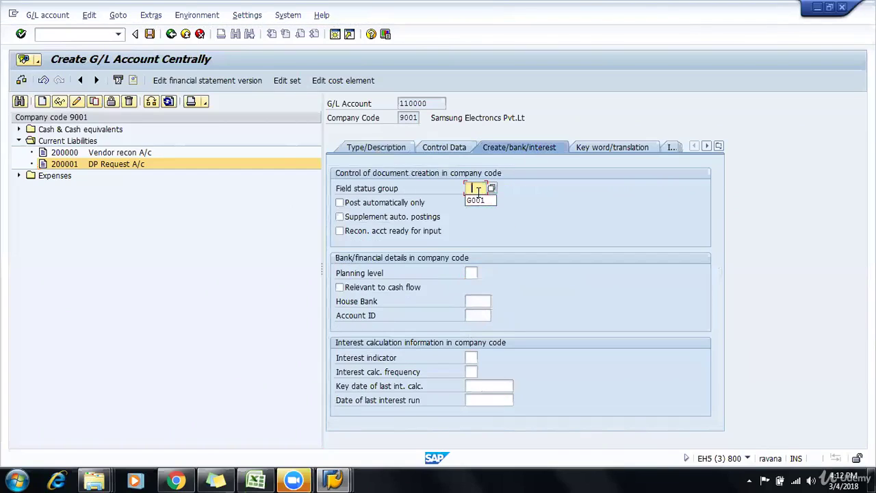
click(377, 147)
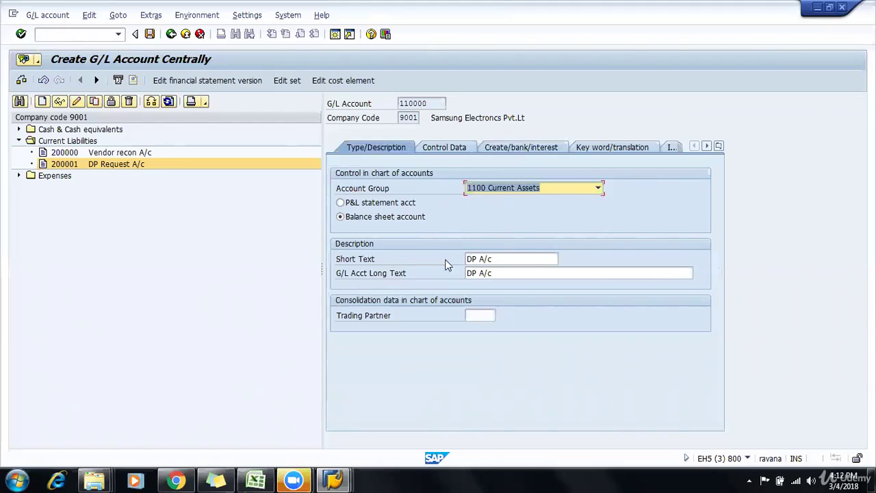
click(471, 147)
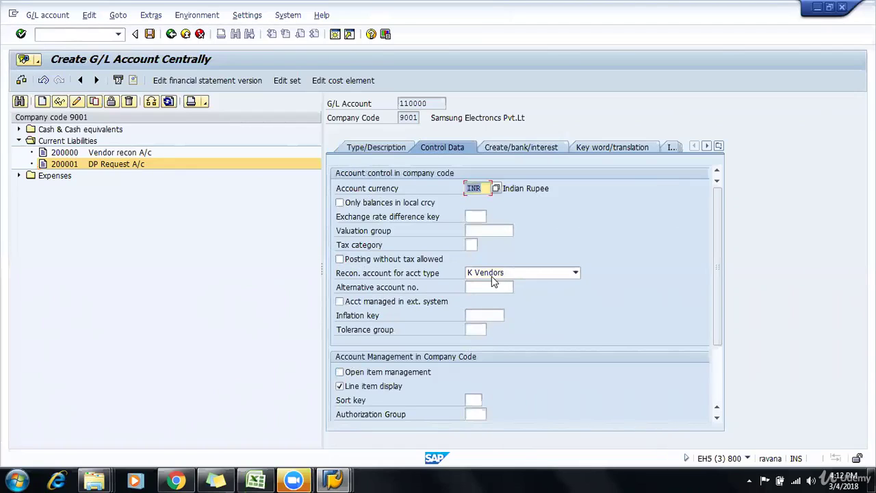
click(528, 147)
click(150, 34)
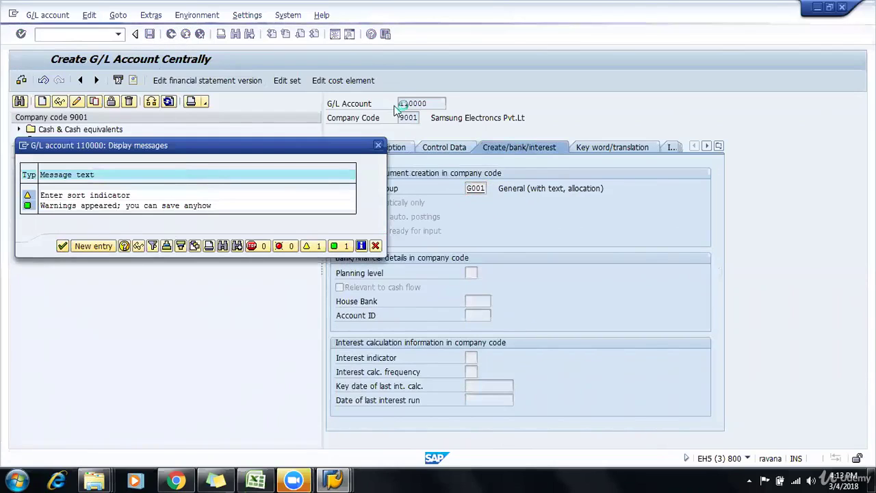
key(Return)
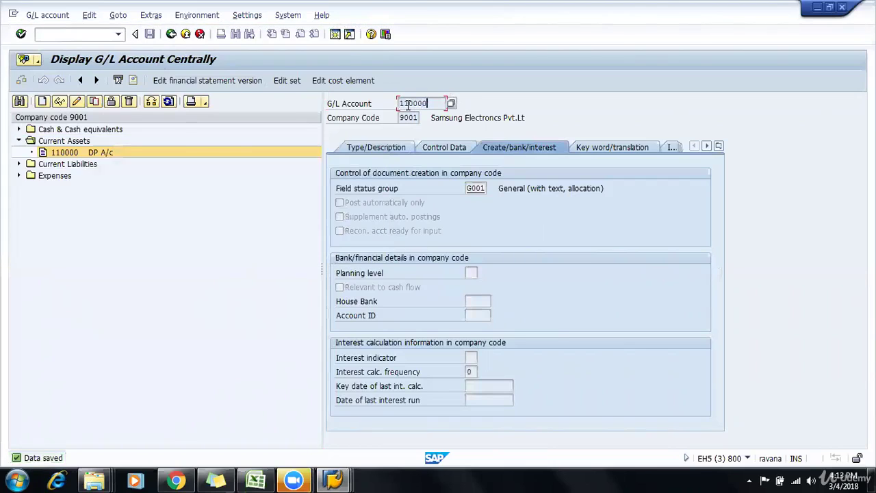
Return to the vendor special G/L configuration and enter 110000 as the special G/L account for reconciliation account 200000.
key(F3)
text(110000)
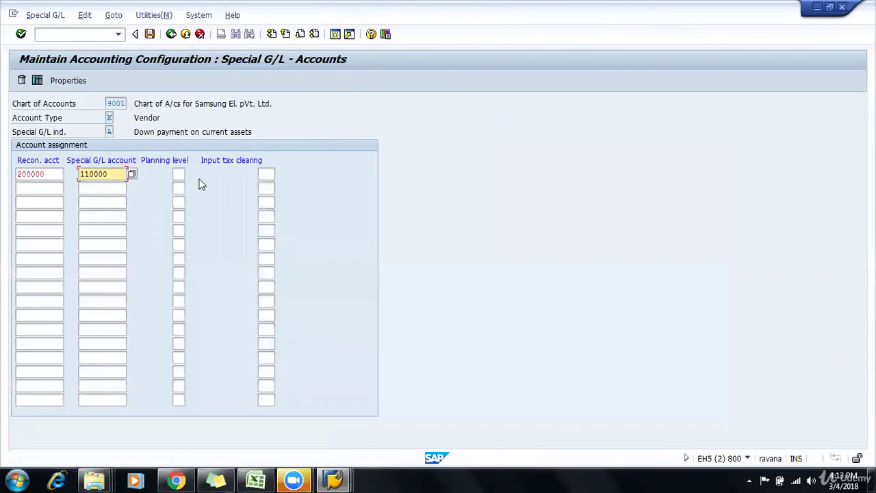
Turn on the Quick Cut and Paste option and check that it is marked as active.
click(386, 34)
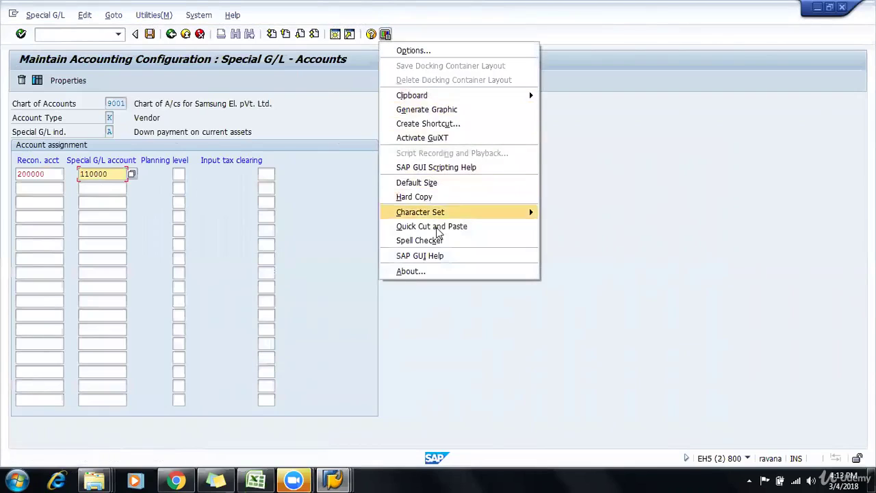
click(485, 230)
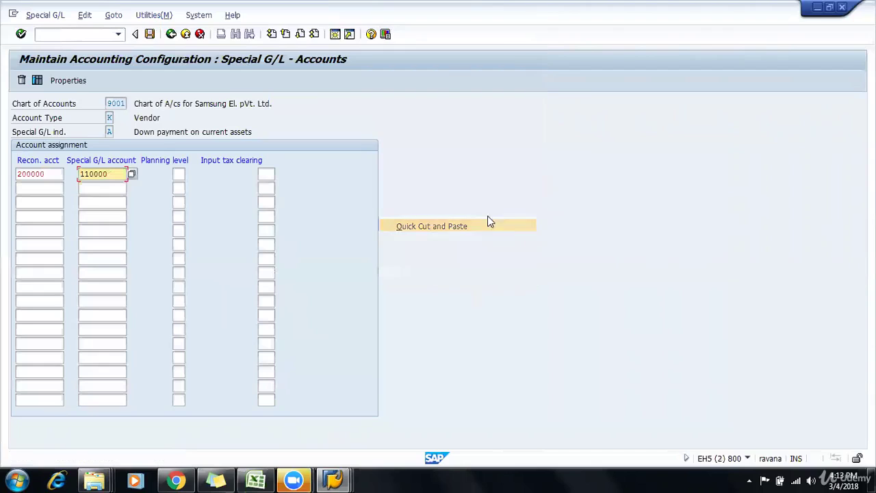
click(385, 34)
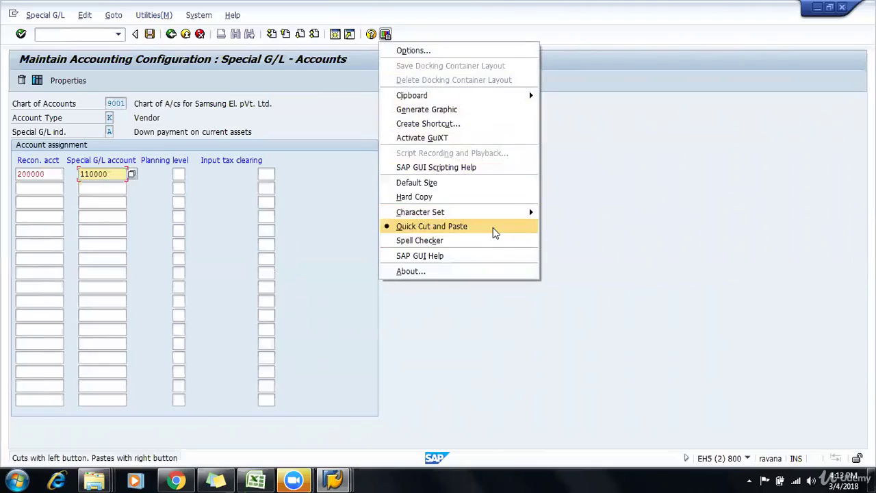
click(480, 313)
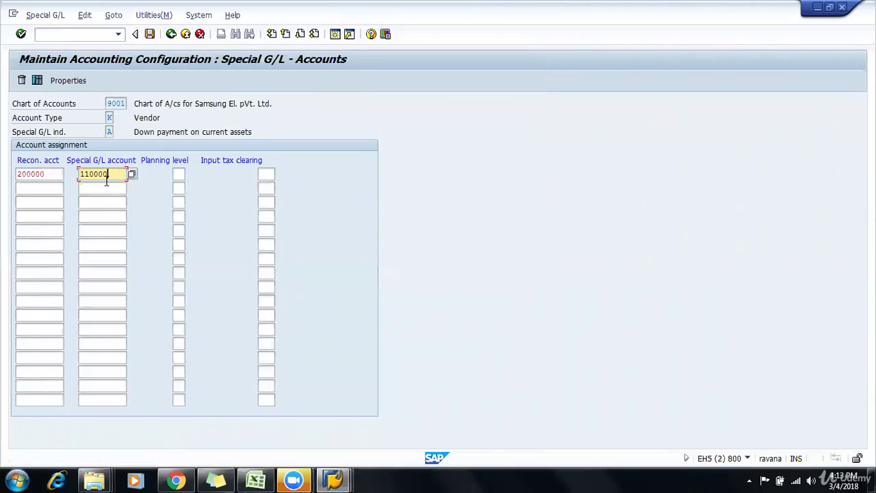
Try copying special G/L account 110000 into the second row, clear the copy, and revisit the Quick Cut and Paste option.
drag(107, 180, 82, 181)
key(ctrl+c)
click(80, 174)
click(111, 189)
key(ctrl+v)
key(BackSpace)
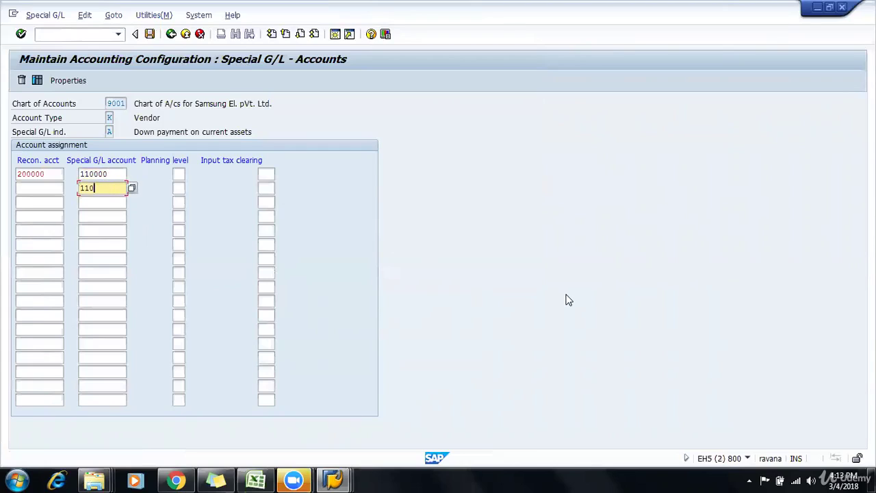
key(BackSpace)
key(BackSpace)
key(BackSpace)
click(384, 34)
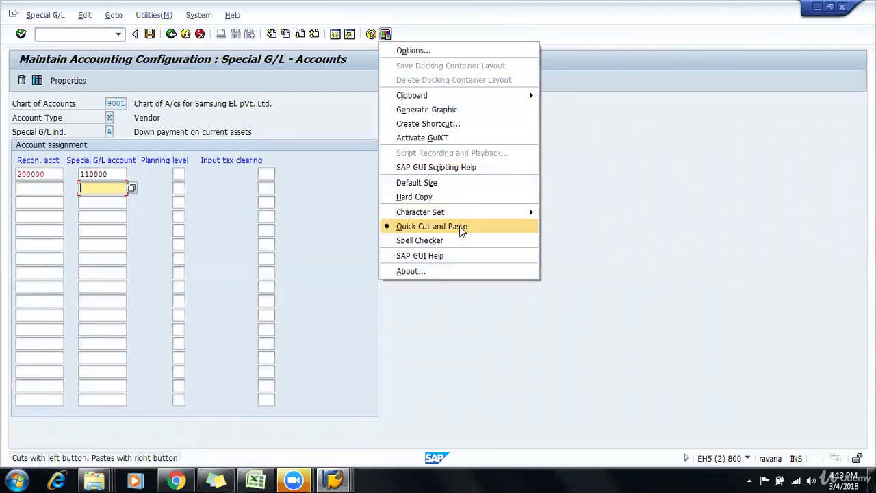
click(480, 235)
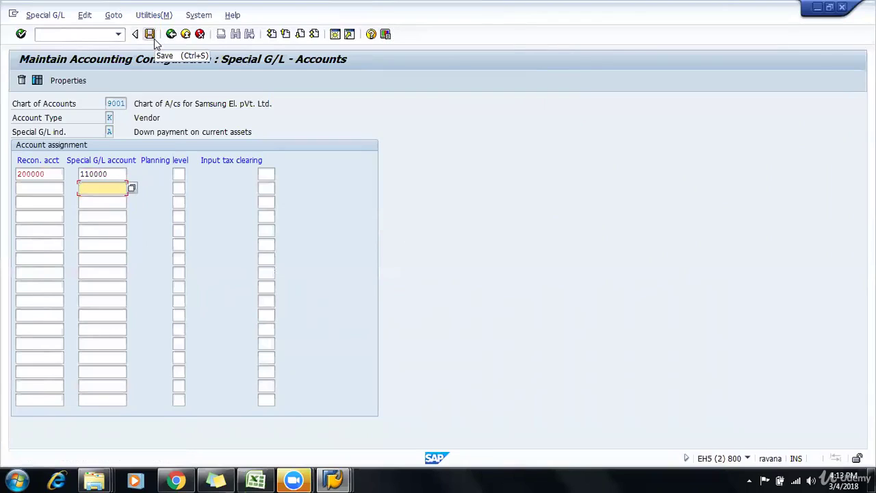
Save the 200000 to 110000 account assignment under customizing request EH5K900614 and return to the special G/L list.
click(57, 173)
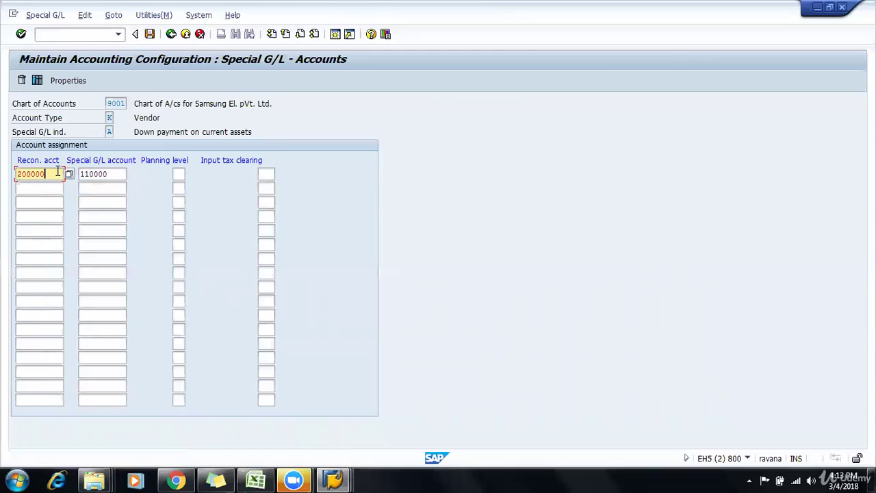
click(126, 174)
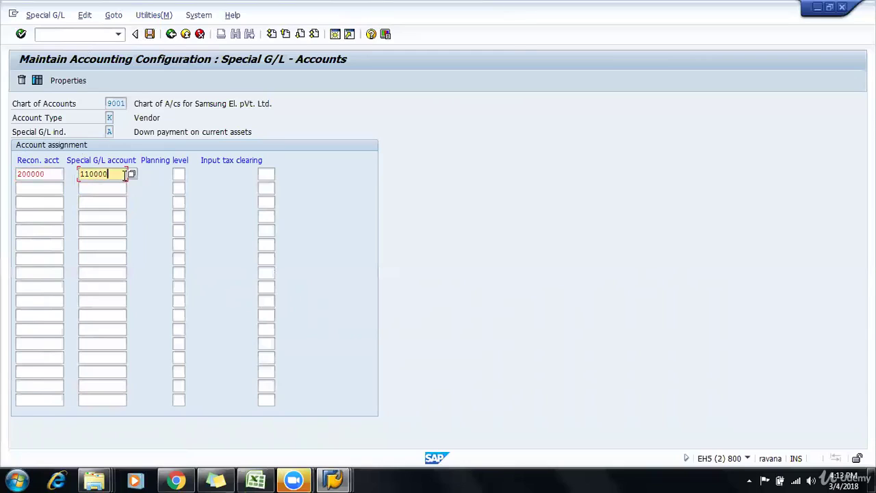
click(149, 34)
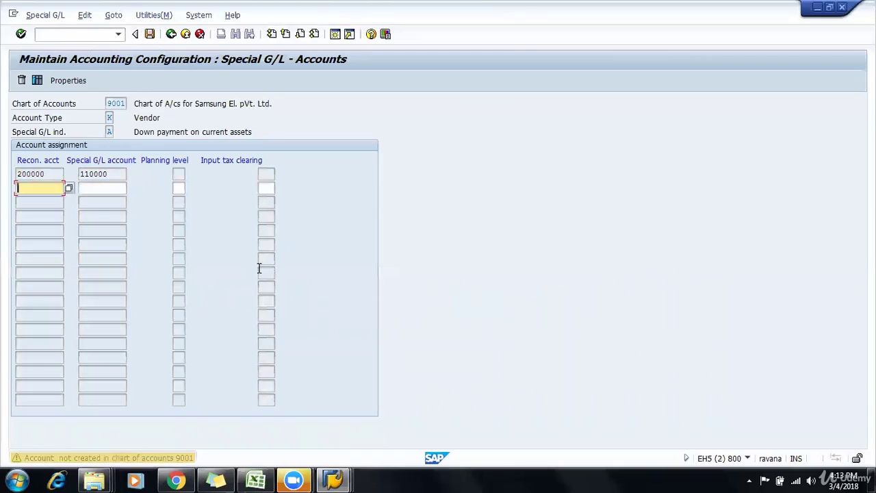
key(Return)
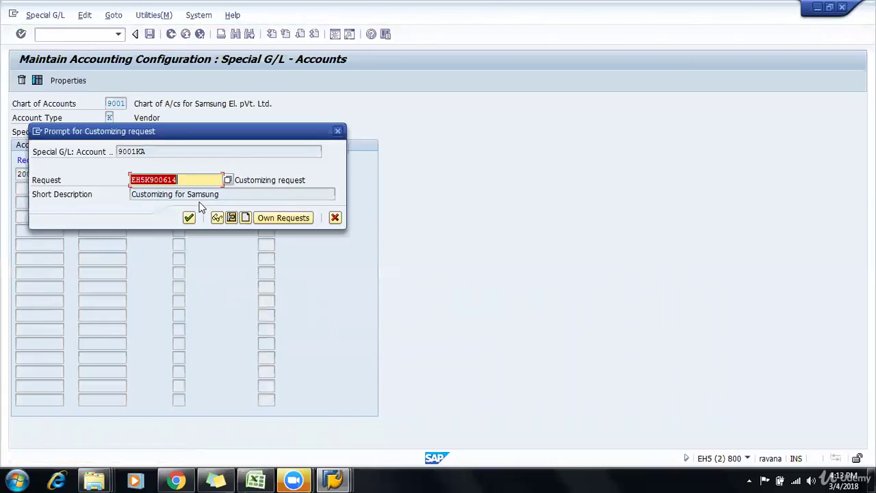
click(189, 217)
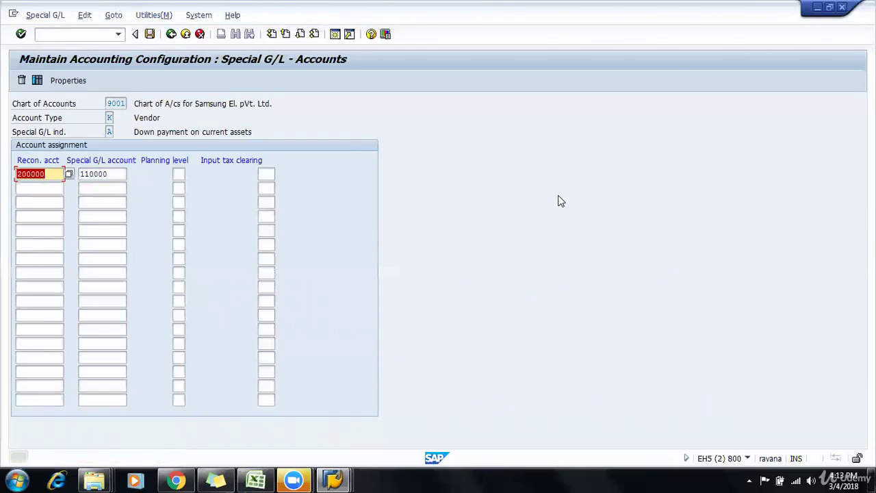
click(111, 188)
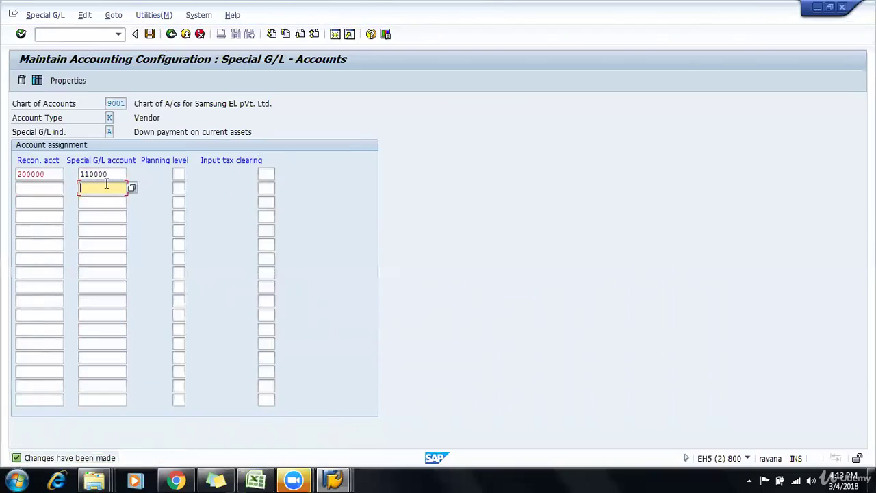
click(171, 34)
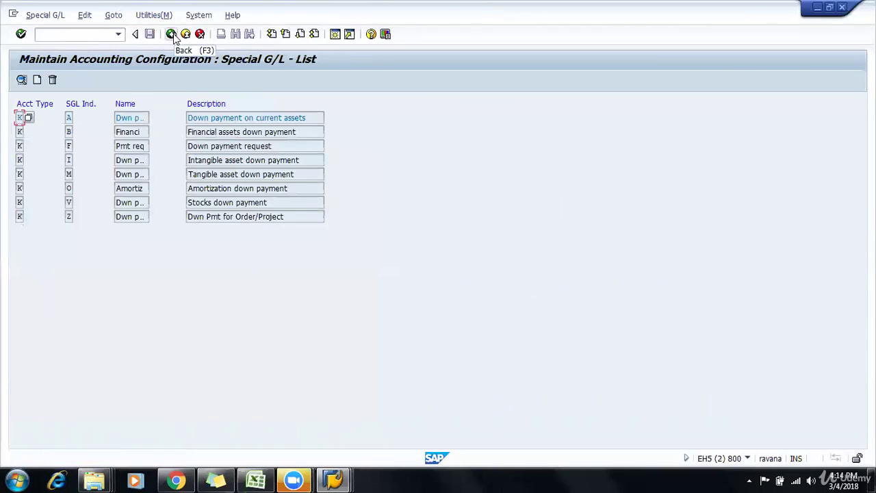
Switch to the Excel notes, enter a left-aligned 1 in C31, and fill the "2 Configuration Steps" cell green.
click(256, 481)
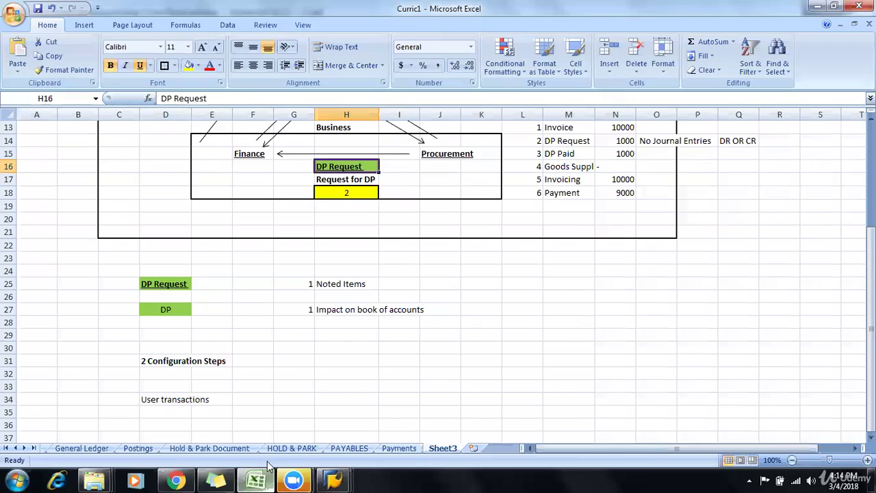
click(163, 359)
click(125, 358)
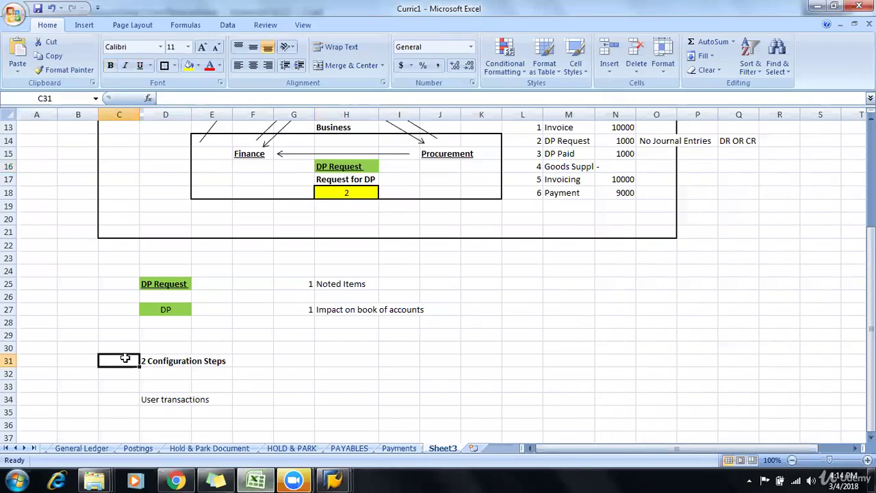
text(1)
click(166, 365)
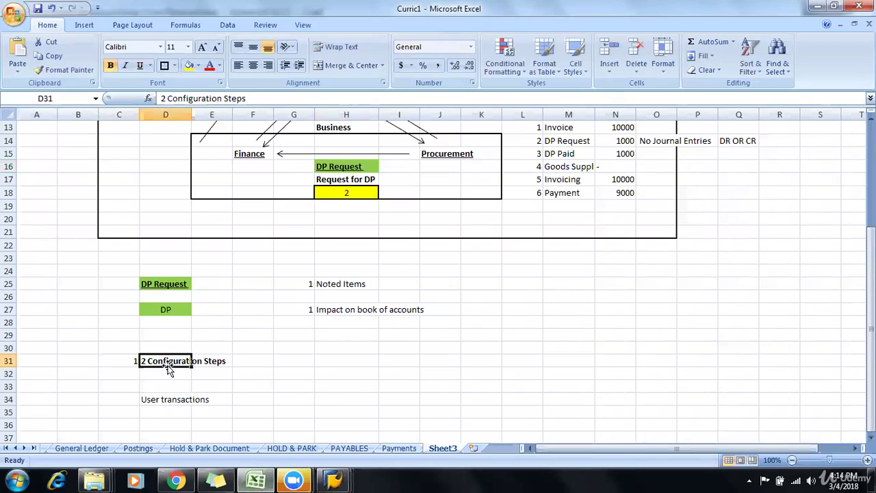
click(196, 65)
click(233, 164)
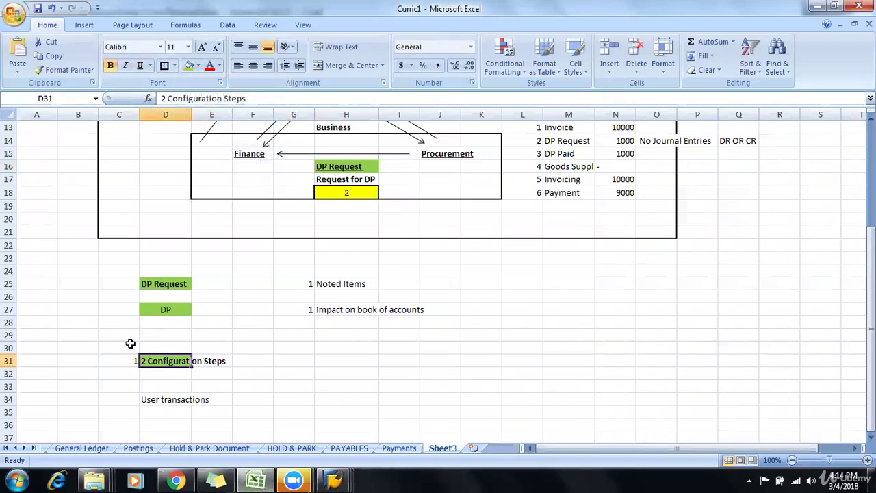
click(121, 360)
click(241, 67)
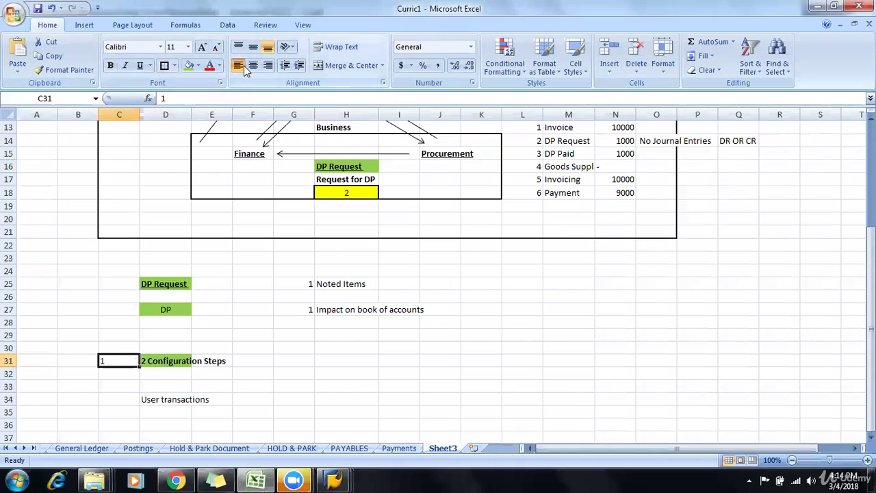
Enter a left-aligned 2 in C34 beside "User transactions" and make that label bold.
click(295, 411)
click(145, 399)
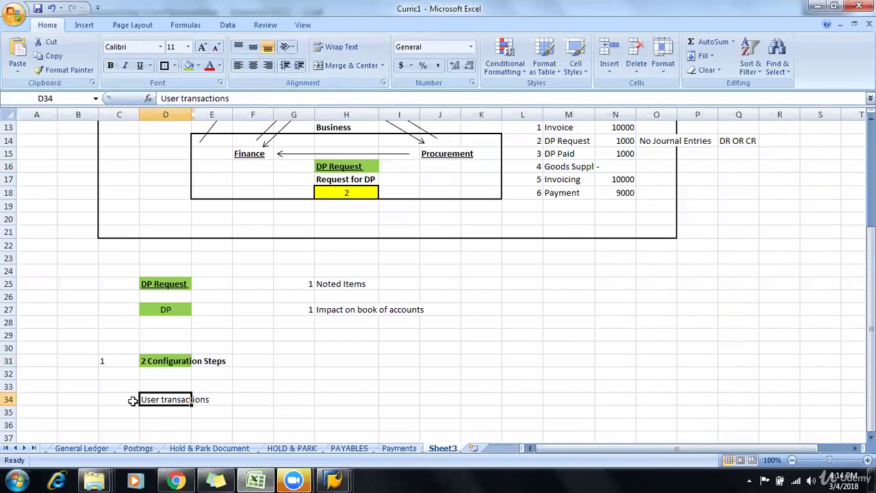
click(133, 400)
text(2)
key(Return)
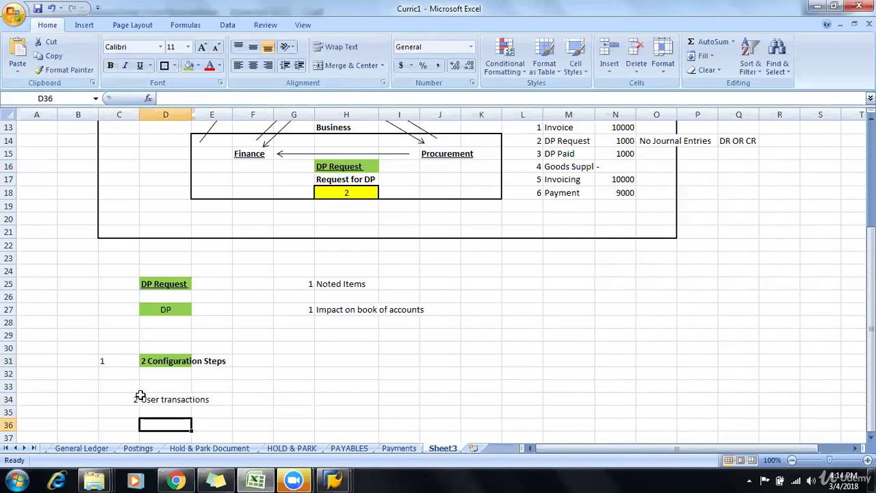
click(122, 397)
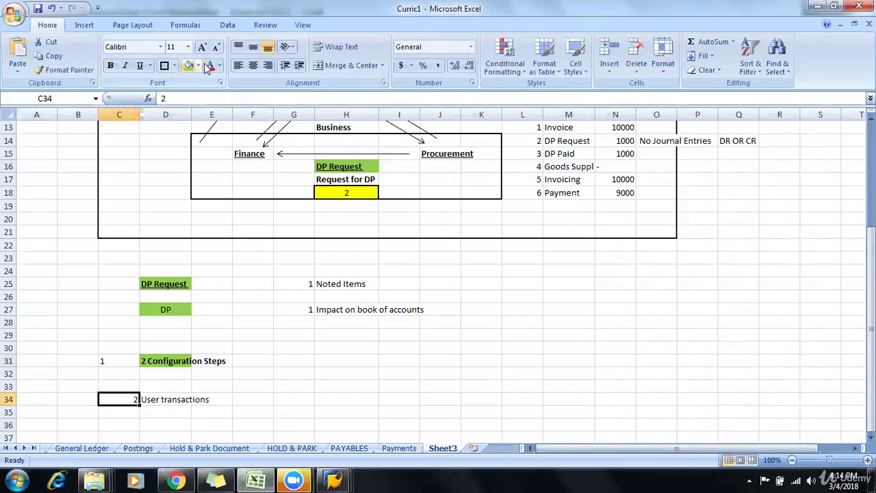
click(238, 66)
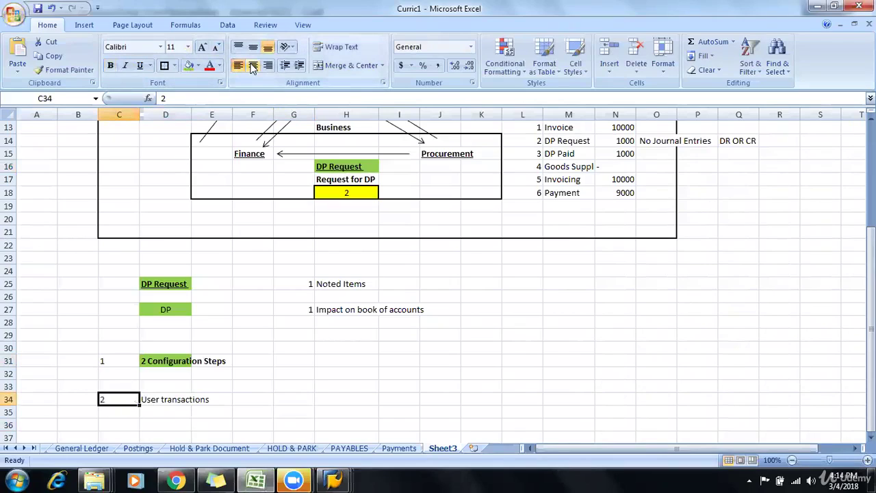
click(166, 398)
key(ctrl+b)
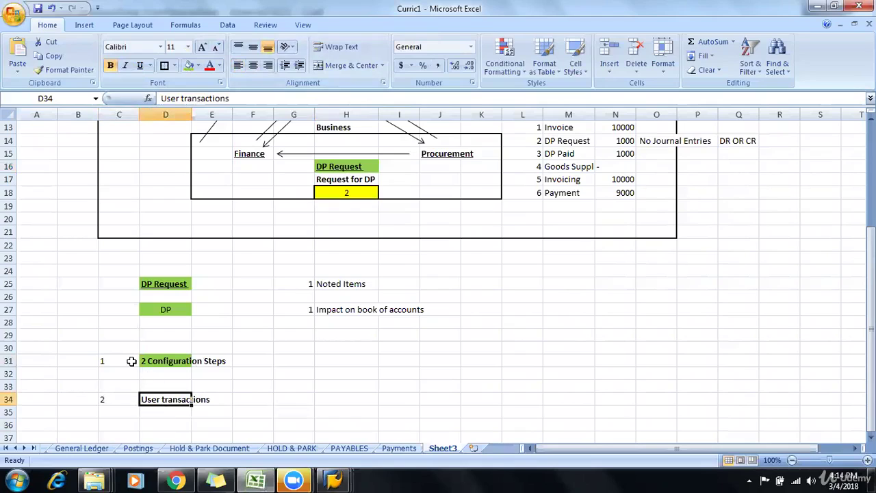
Copy the entries from DP Request through Payment with their amounts, and paste them under "User transactions" starting at D37.
click(426, 411)
scroll(465, 368, up, 2)
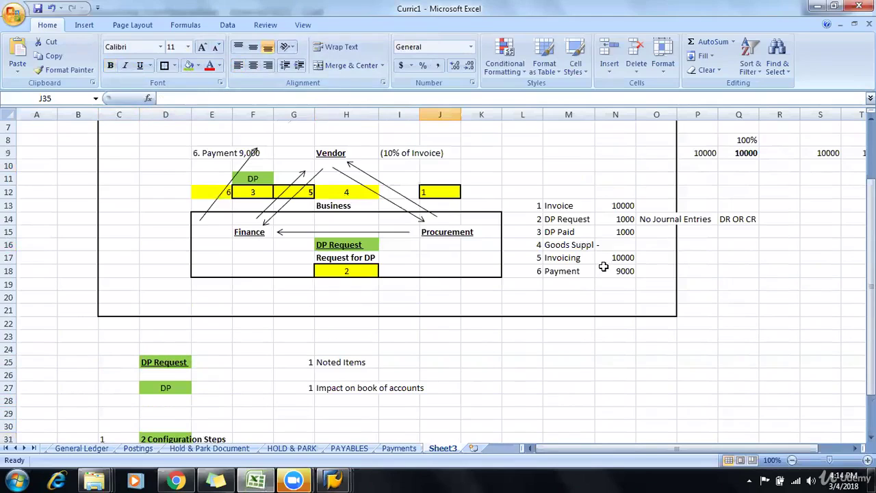
click(560, 206)
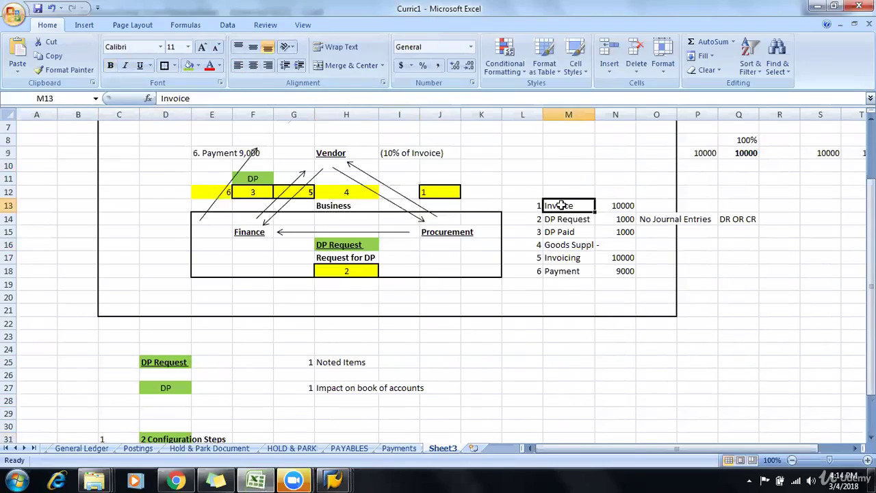
drag(562, 218, 623, 269)
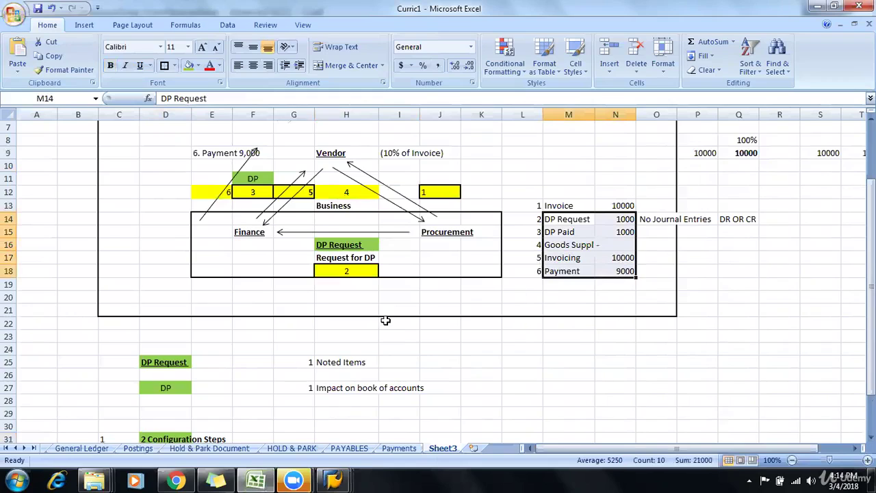
key(ctrl+c)
scroll(294, 322, down, 4)
click(174, 357)
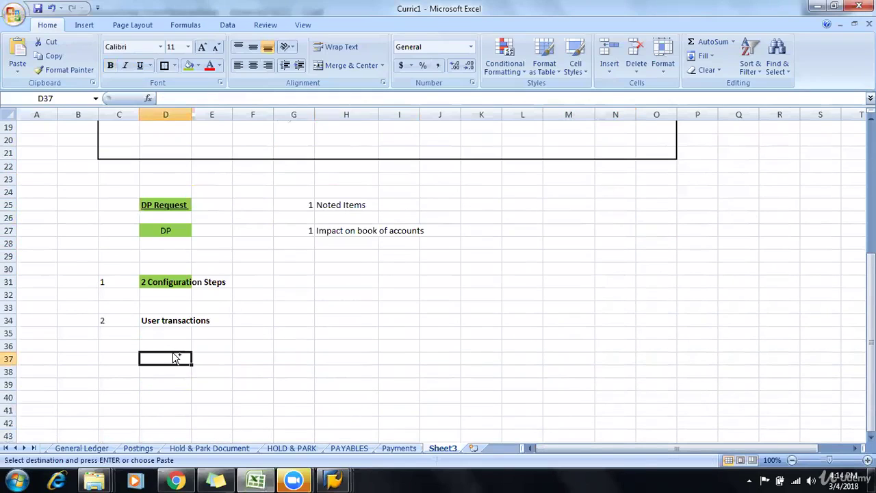
key(ctrl+v)
Number the pasted DP Request row 1 in C37 and the DP Paid row 2 in C38.
click(129, 357)
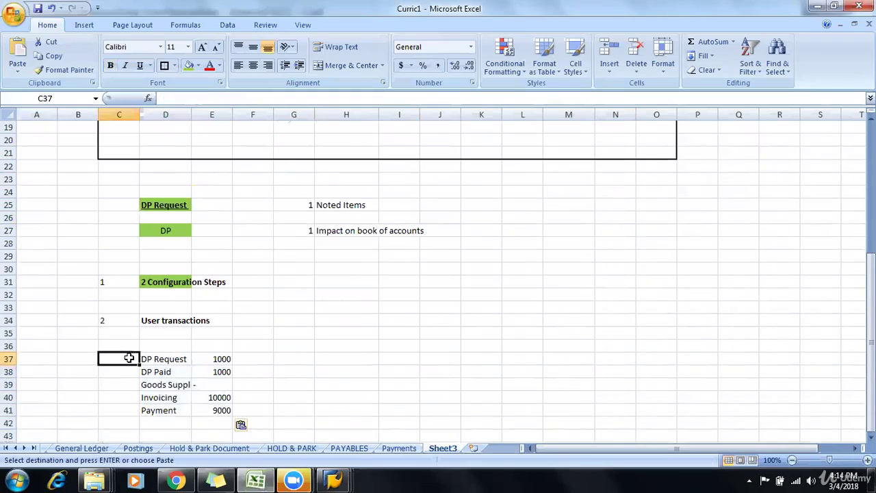
text(1)
click(127, 370)
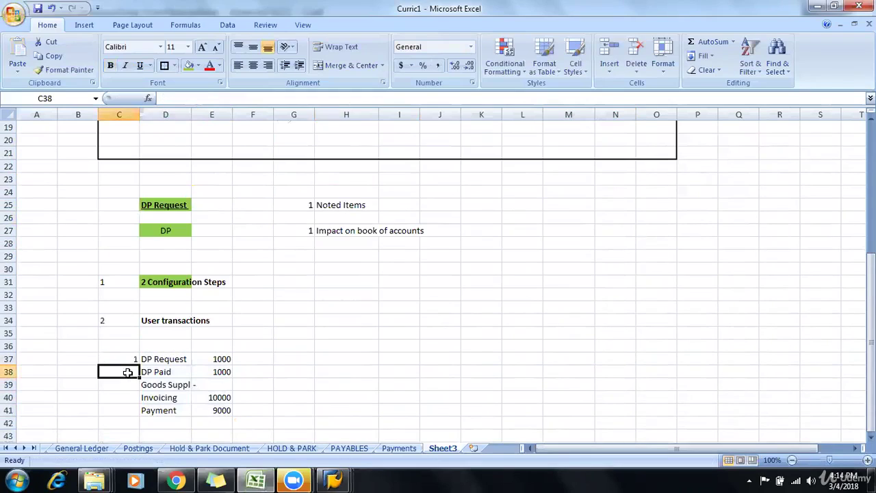
text(2)
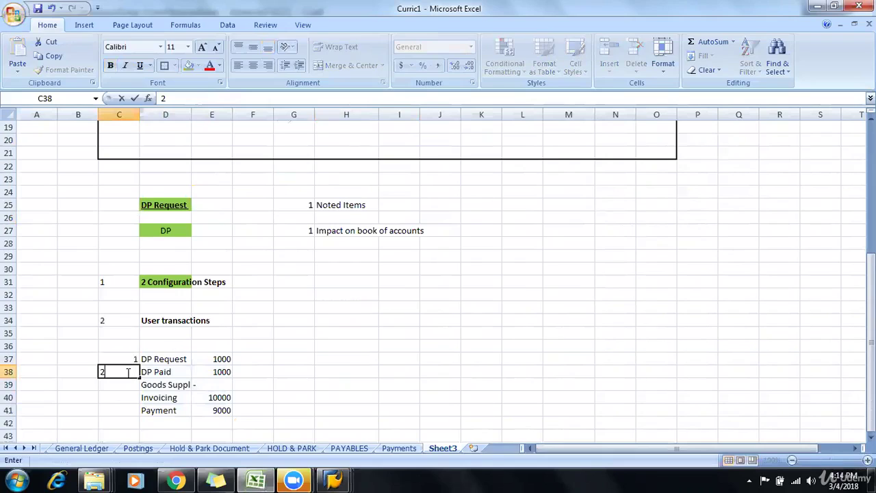
click(125, 400)
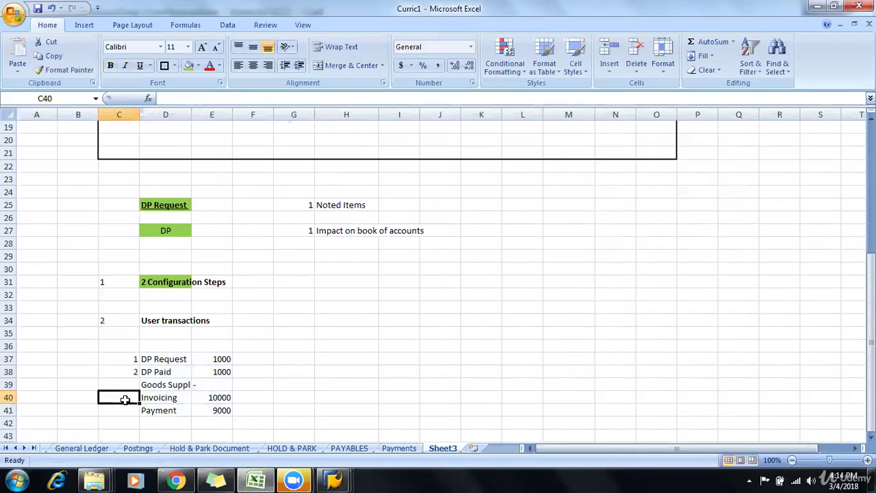
Delete the "Goods Supplied" cell D39, shifting the labels below it up.
click(157, 384)
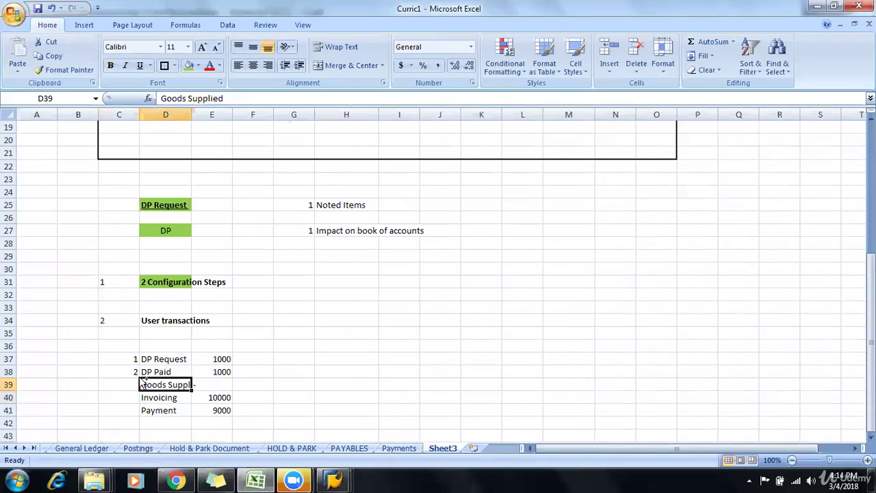
key(ctrl+minus)
key(Return)
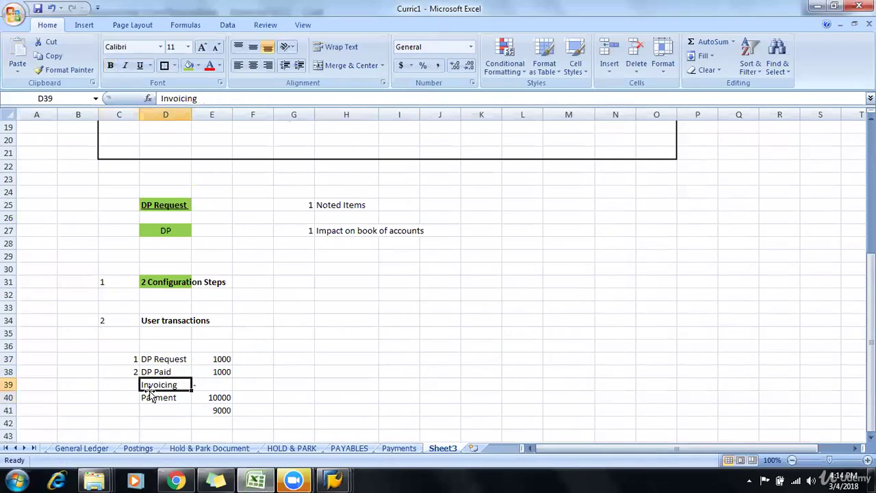
Number the Invoicing row 3 in C39 and enter 10000 as its amount in E39.
click(121, 384)
text(3)
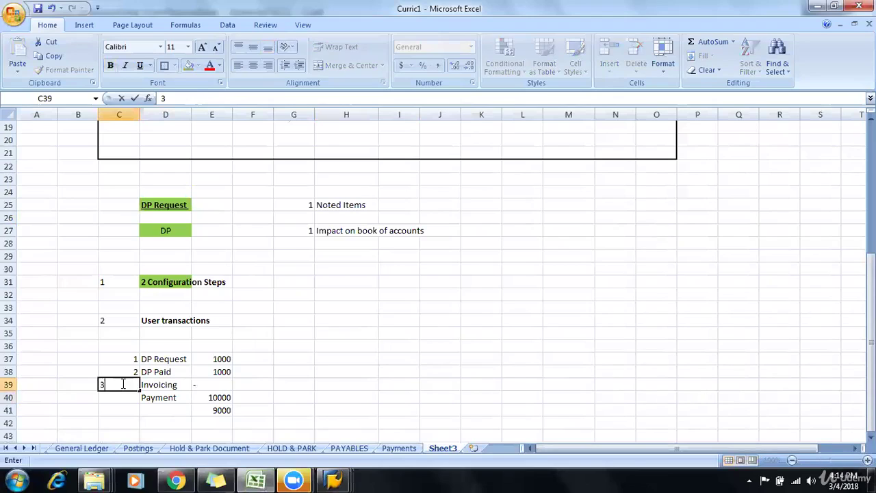
key(Tab)
key(Tab)
text(10000)
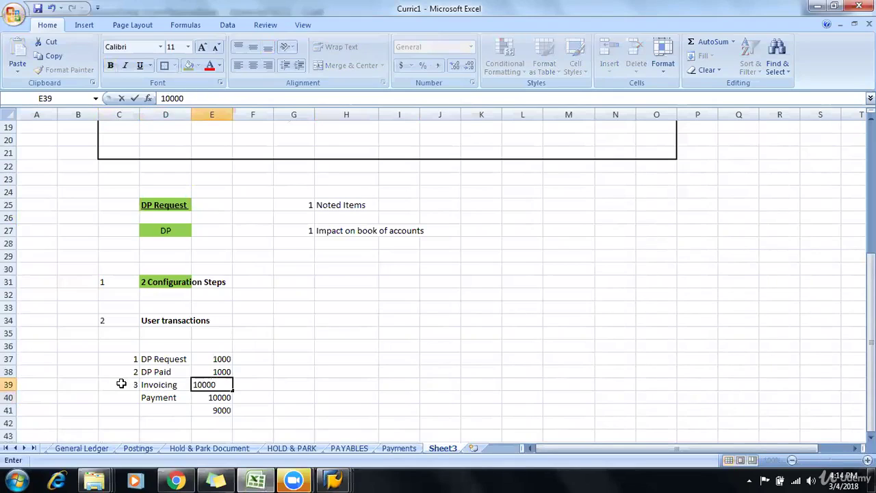
key(Return)
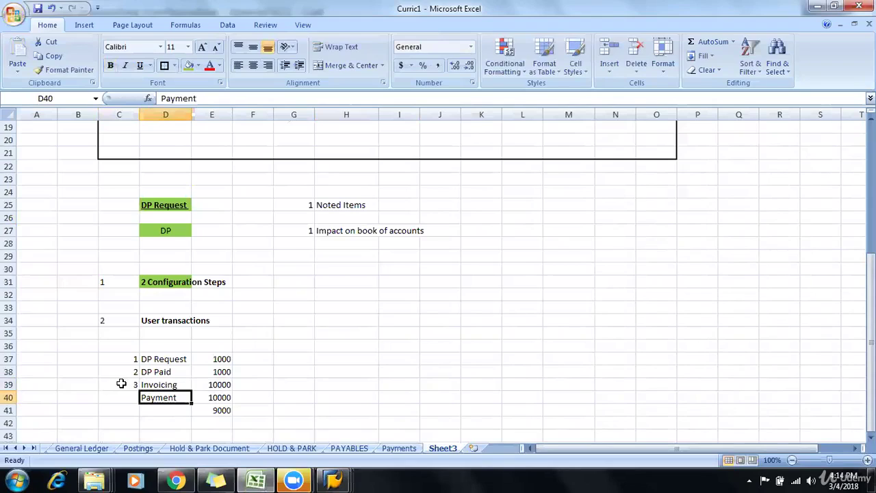
Number the Payment row 4 in C40 and enter 9000 as its amount in E40.
text(4)
key(Escape)
key(Left)
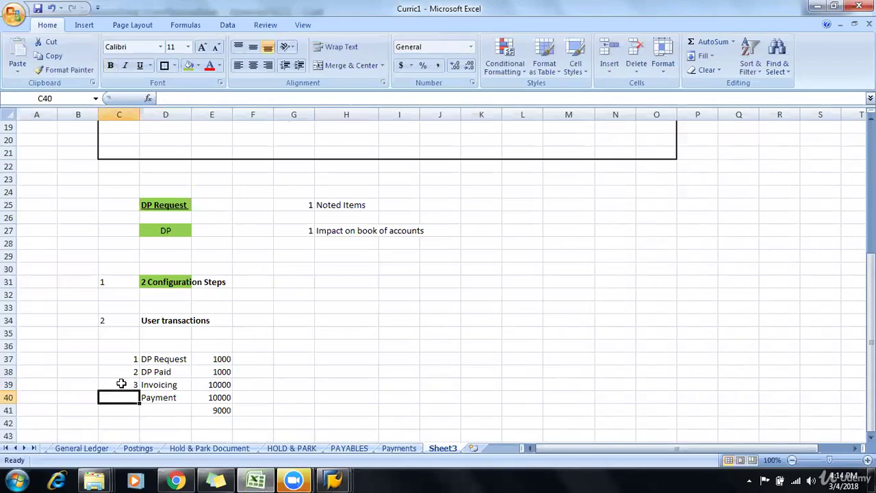
text(4)
key(Tab)
key(Tab)
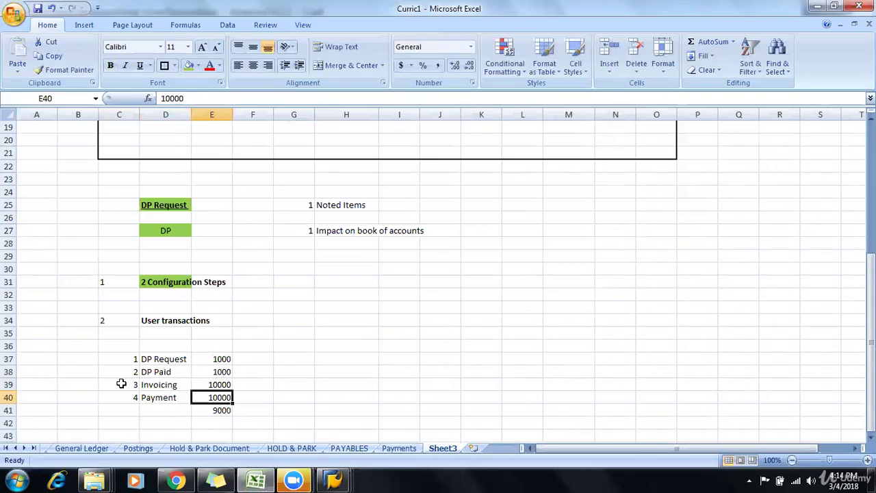
text(9000)
key(Return)
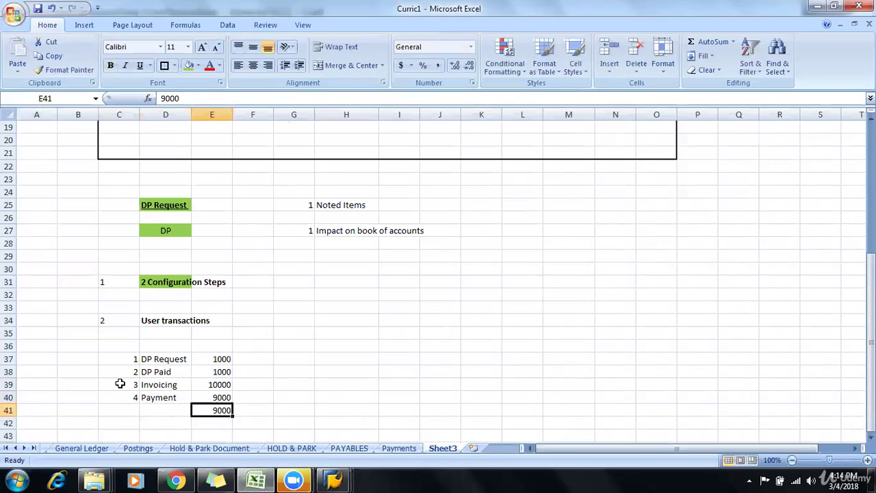
Clear the leftover amount in E41 below the Payment row.
key(Down)
key(Up)
key(Delete)
key(Down)
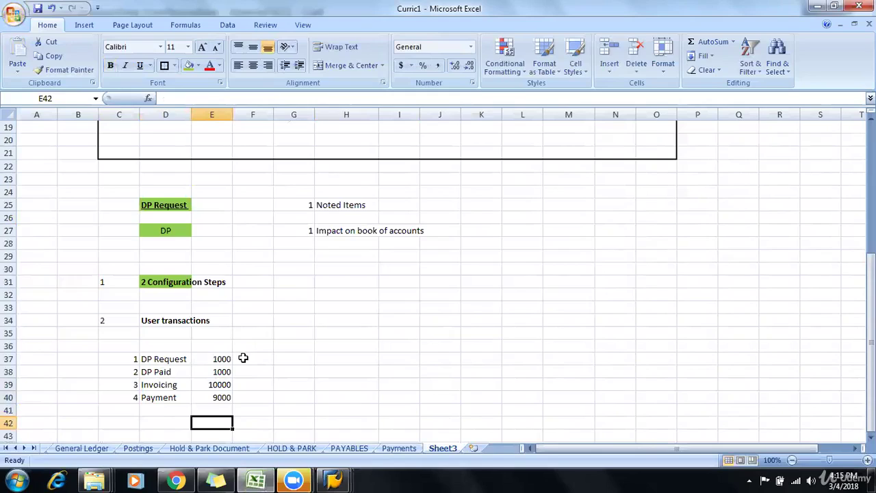
Change the Invoicing amount in E39 to 28000.
click(228, 382)
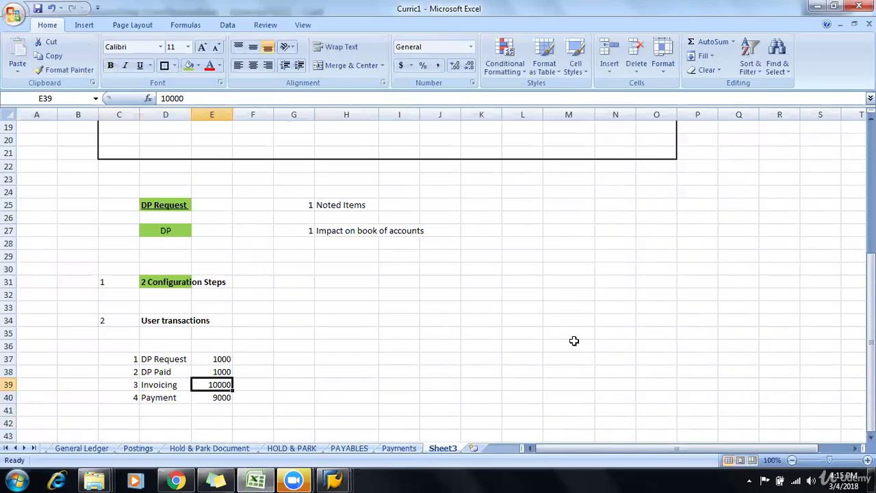
text(28)
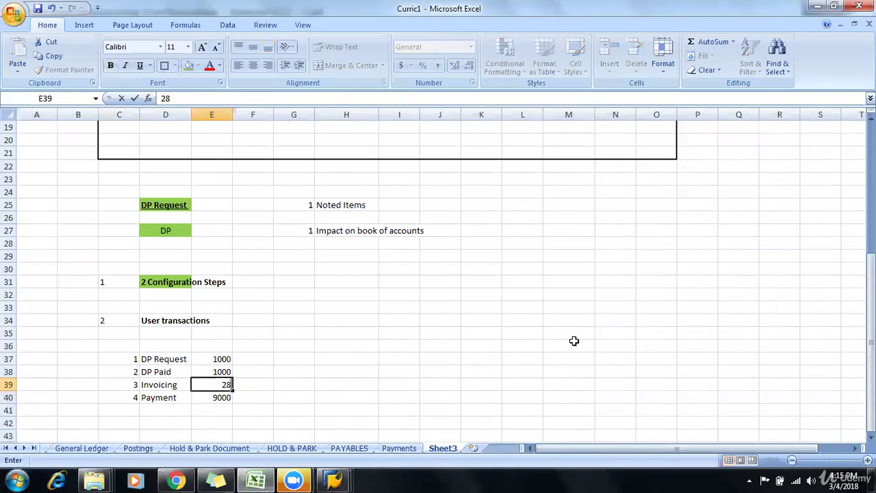
text(000)
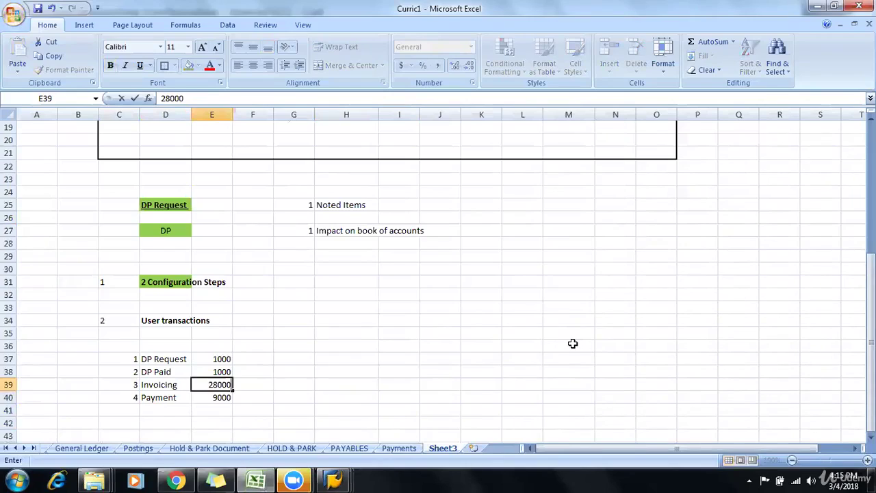
key(Up)
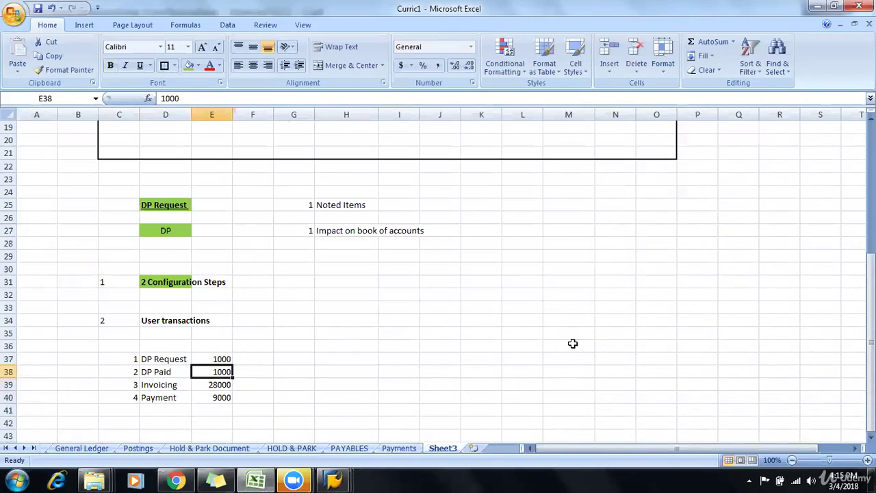
Enter 10% in F37 beside the DP Request amount.
key(Up)
key(Right)
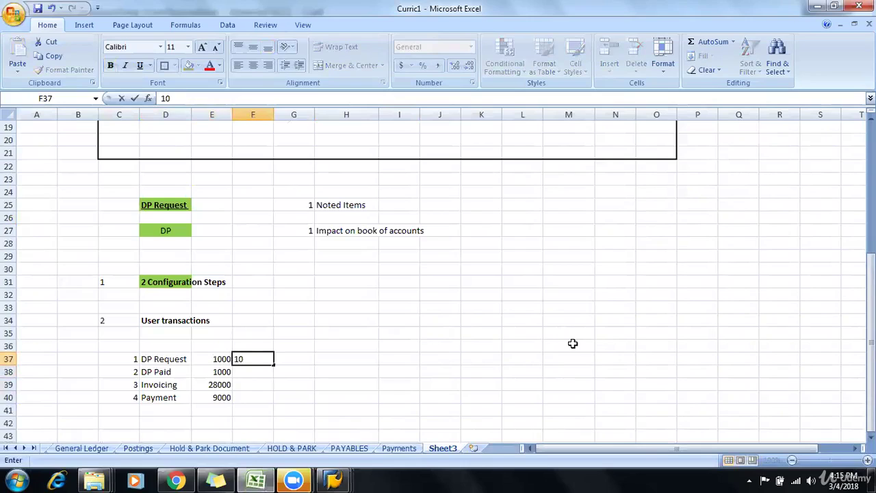
key(Return)
key(Up)
key(F2)
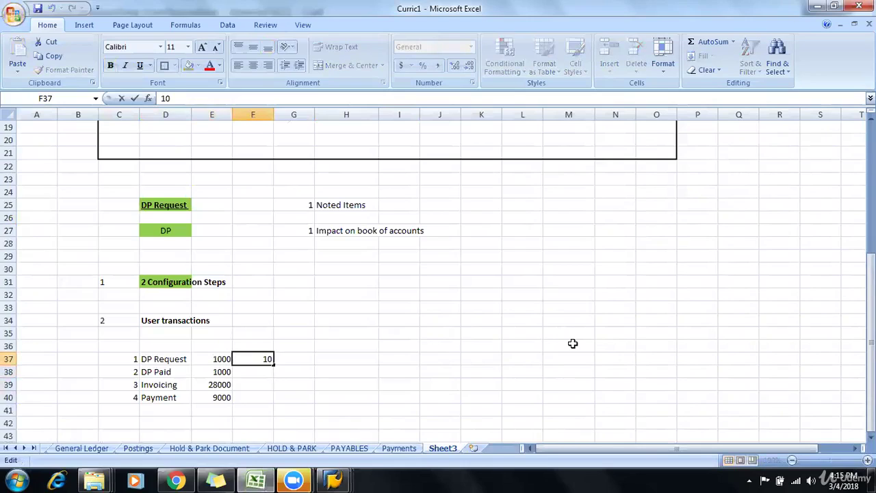
text(%)
key(Return)
key(Left)
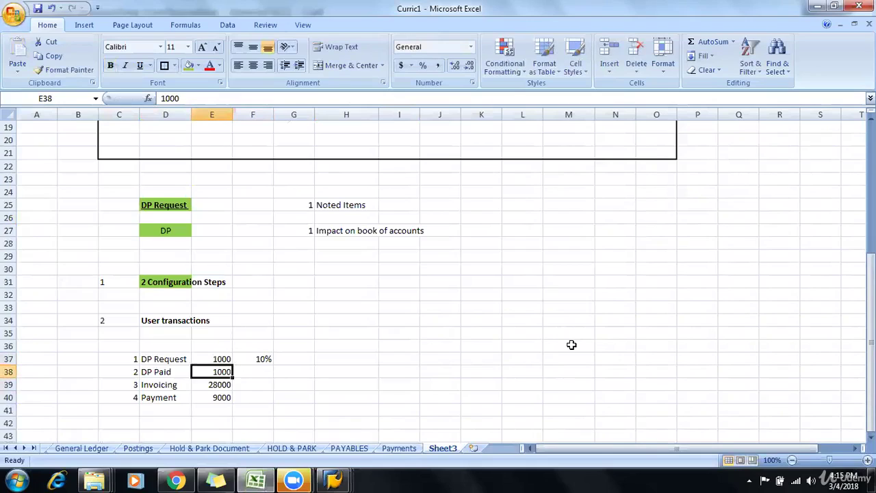
Set the DP Request amount in E37 to 2800 and fill it down to the DP Paid amount in E38.
key(Up)
text(2800)
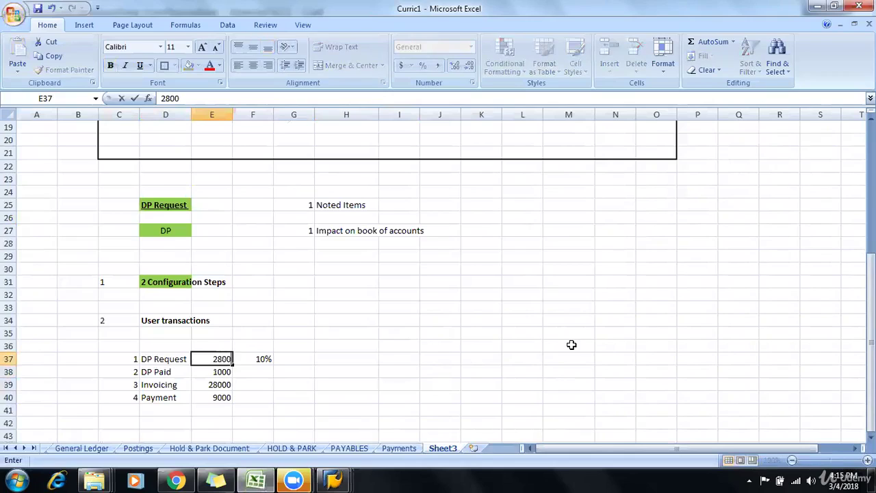
key(Return)
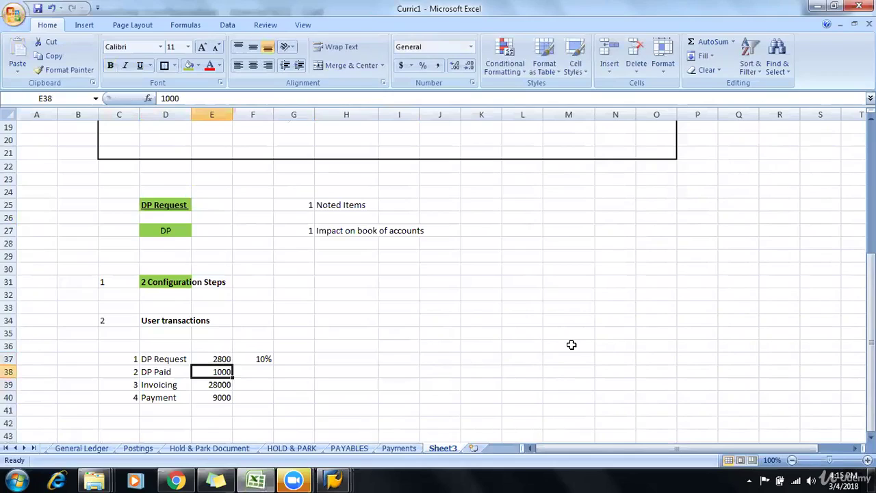
key(ctrl+d)
Change the Payment amount in E40 to 25200.
key(Down)
key(Down)
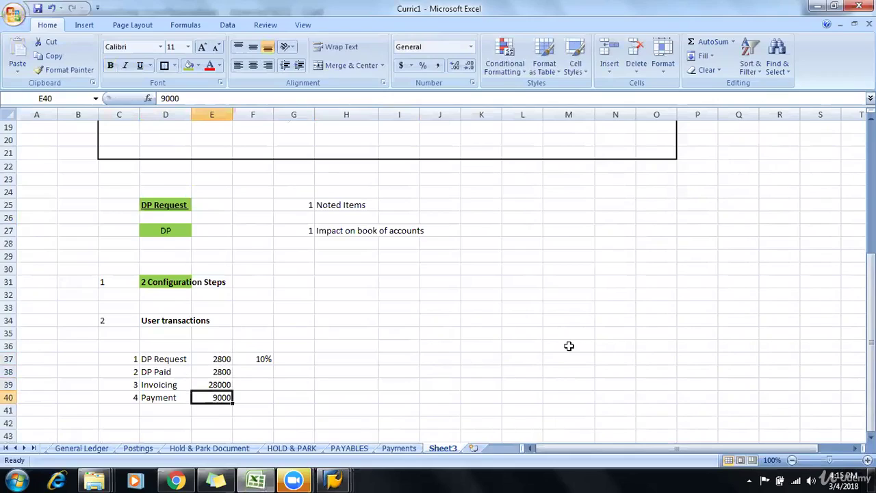
text(25)
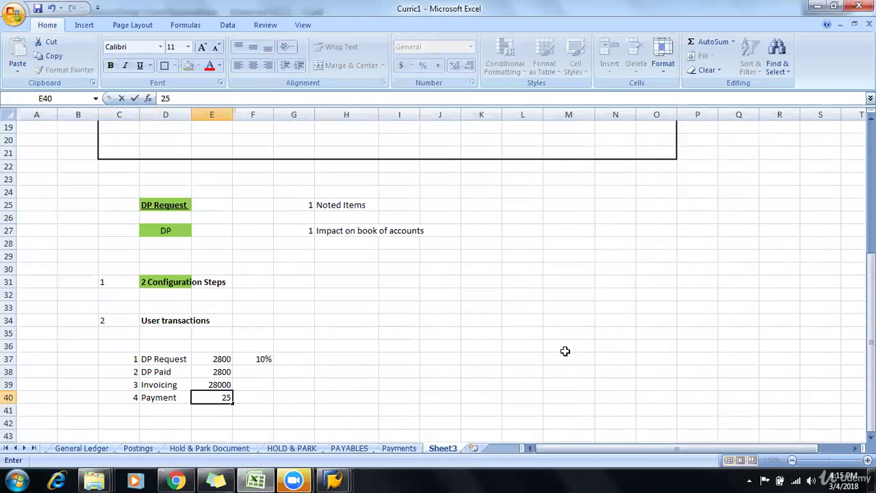
text(200)
key(Return)
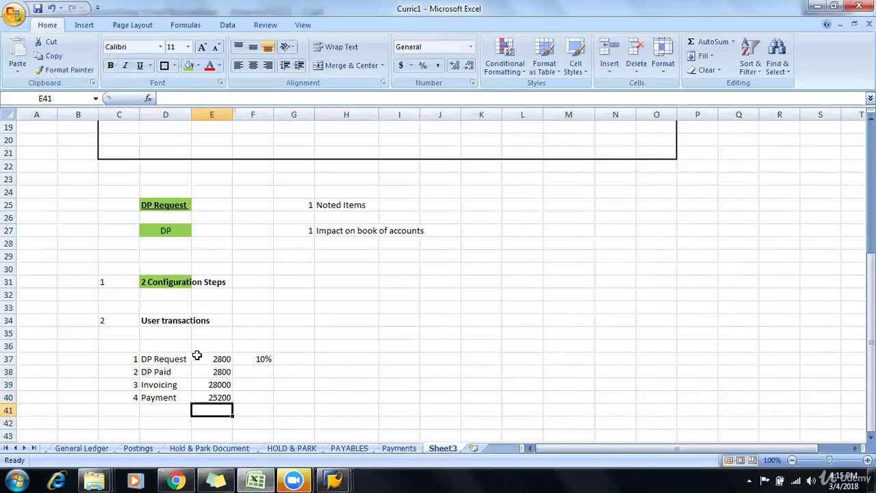
drag(217, 369, 224, 383)
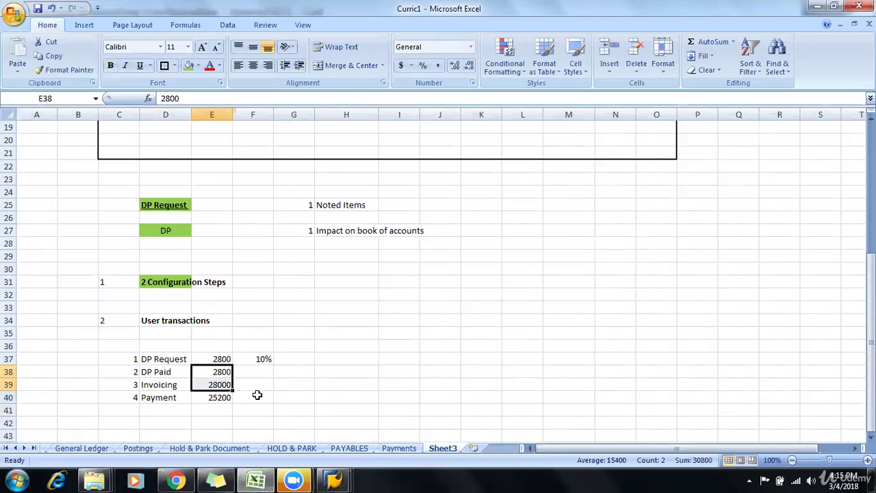
click(257, 396)
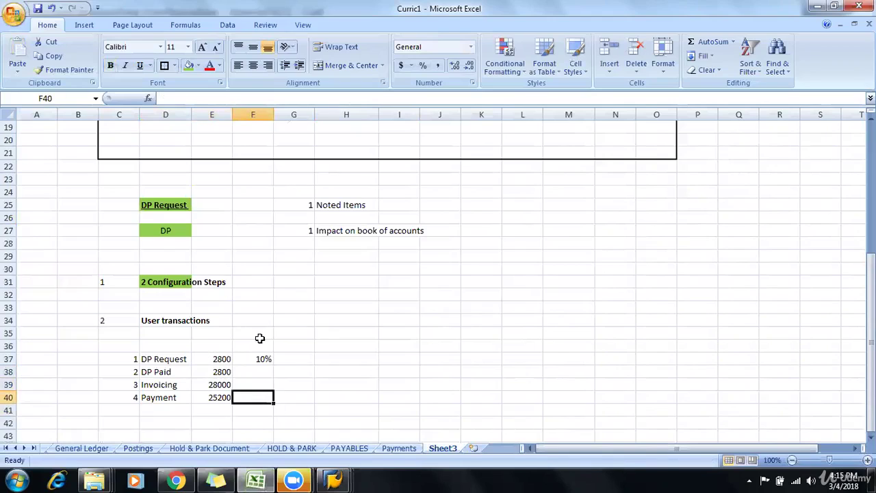
drag(141, 359, 228, 383)
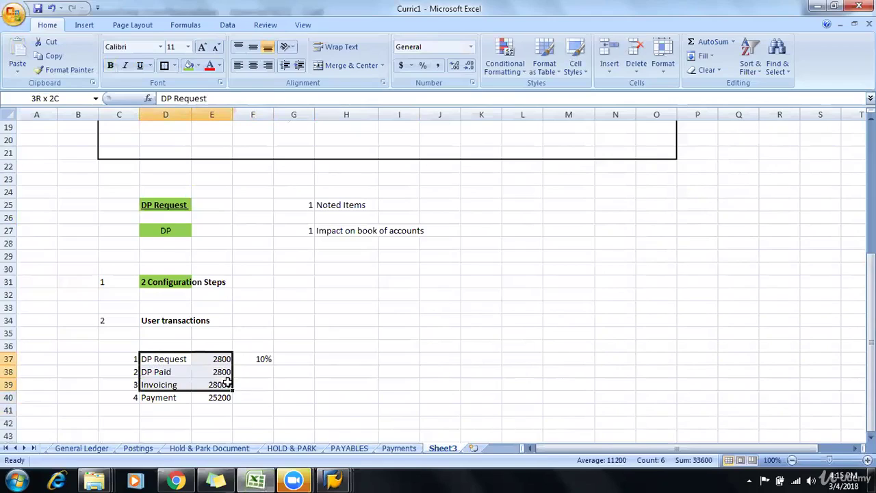
Enter the column heading "Tcode" in H36, above and beside the numbered transaction list.
click(254, 382)
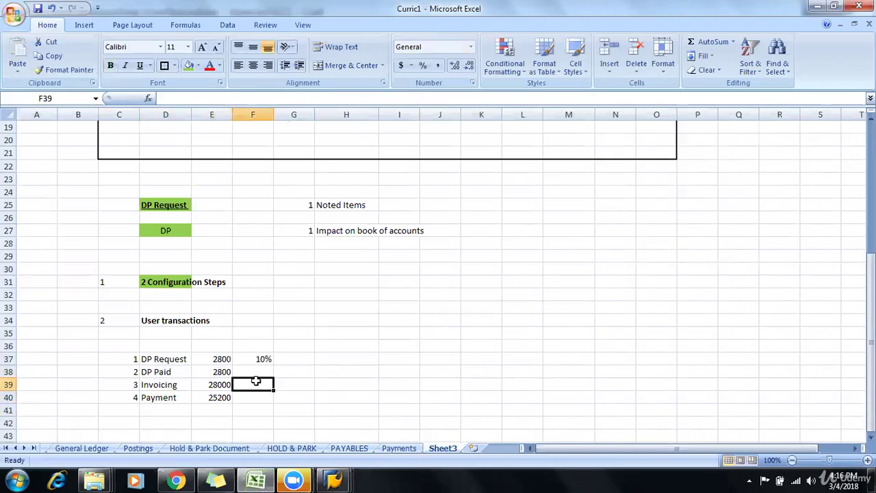
key(Right)
key(Right)
key(Up)
key(Up)
key(Up)
text(T)
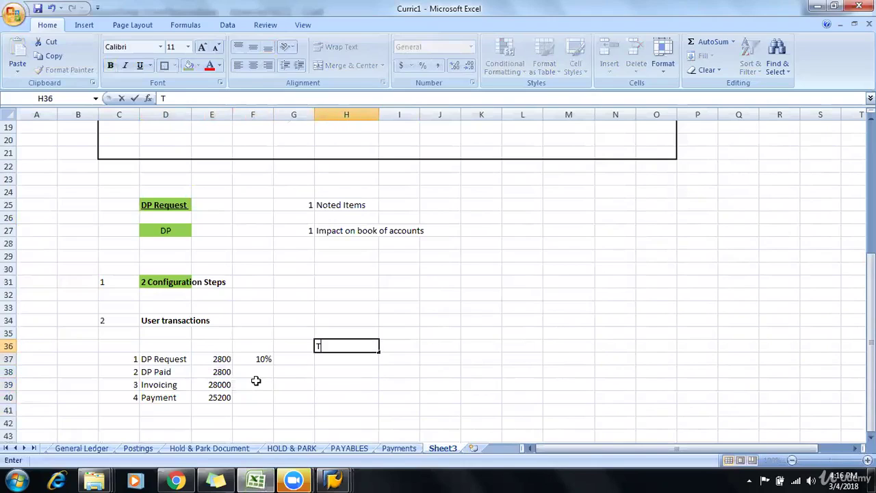
text(code)
key(Return)
key(Down)
key(Down)
key(Down)
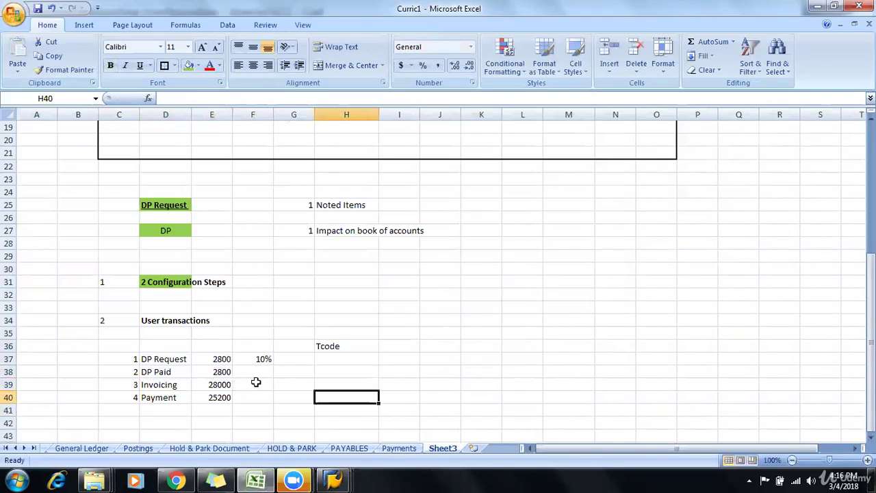
Enter the transaction codes FB60 for Invoicing in H39 and F-53 for Payment in H40.
key(Up)
text(FB60)
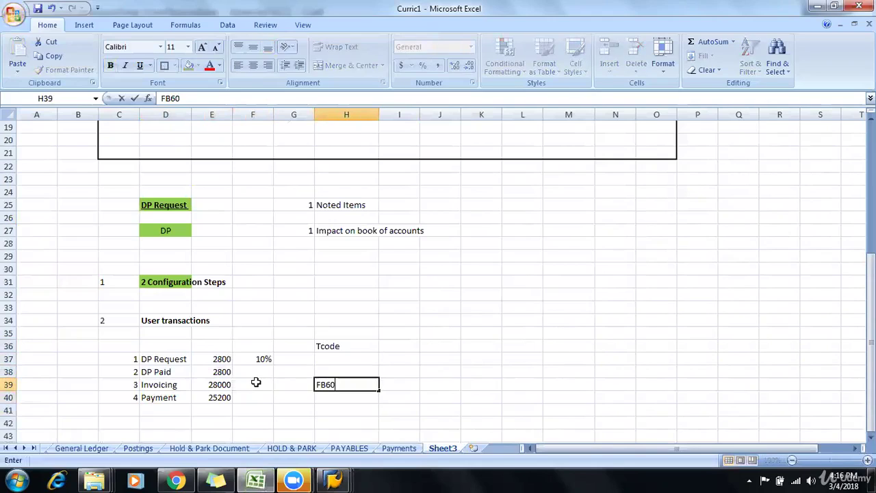
key(Return)
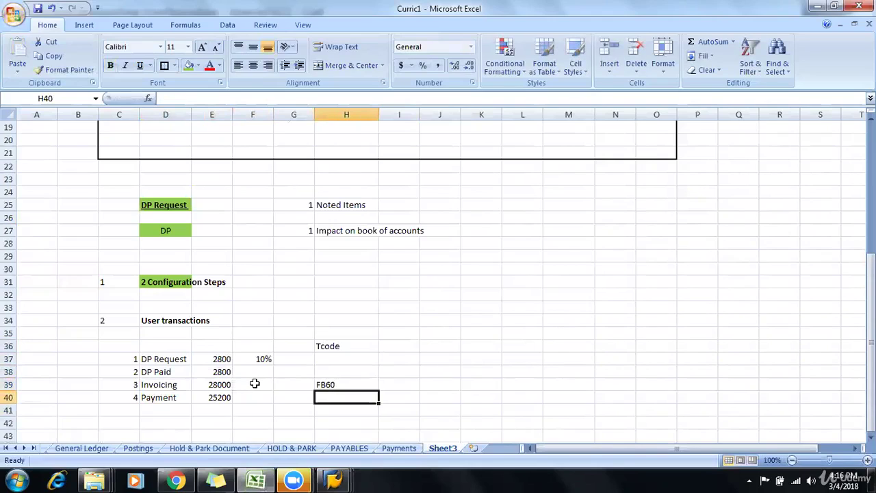
text(F-53)
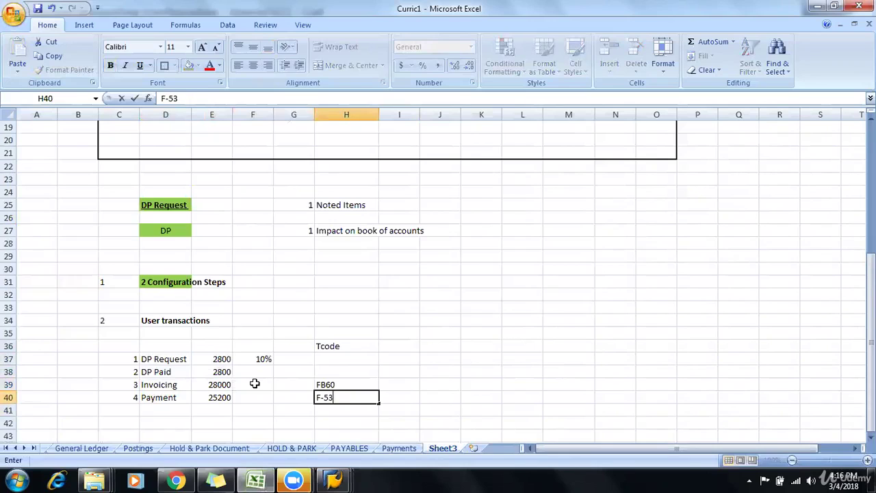
key(Return)
Enter the transaction code F-47 for DP Request in H37.
key(Up)
key(Up)
key(Up)
key(Up)
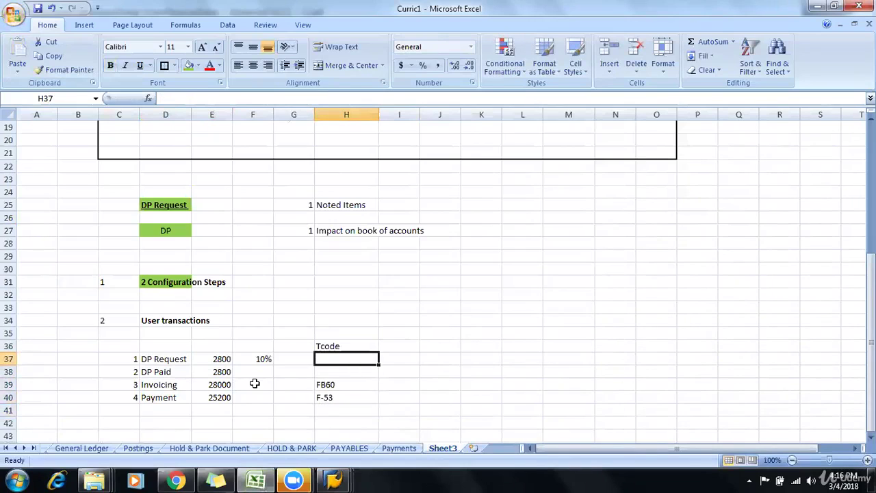
key(Down)
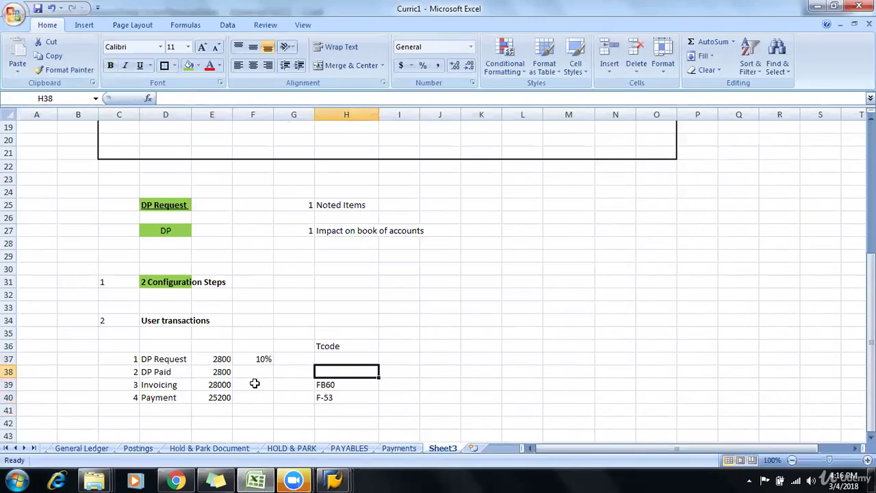
key(Up)
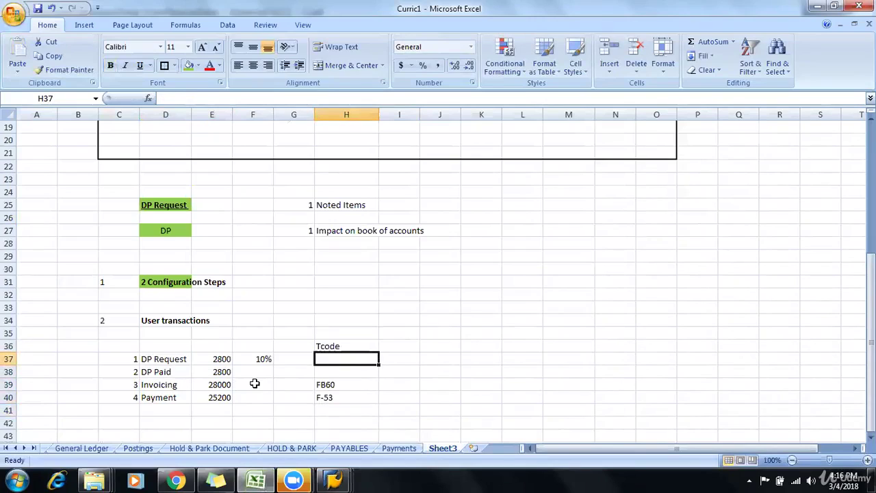
text(F-47)
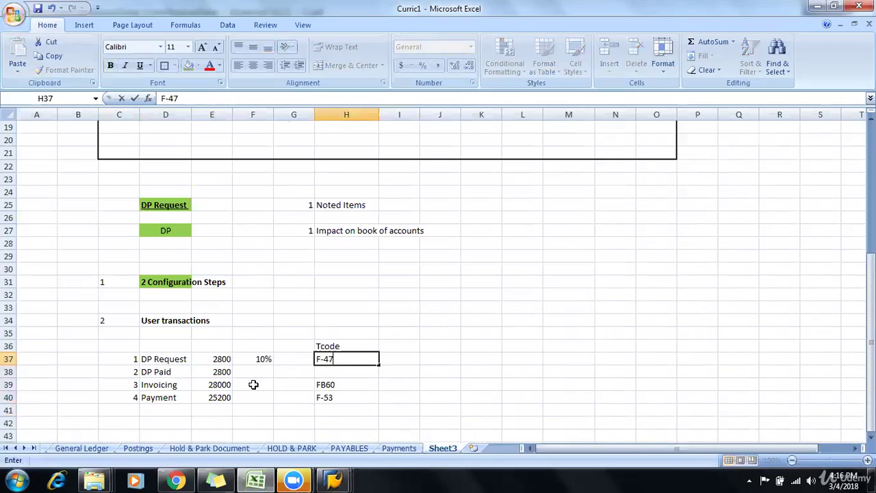
key(Return)
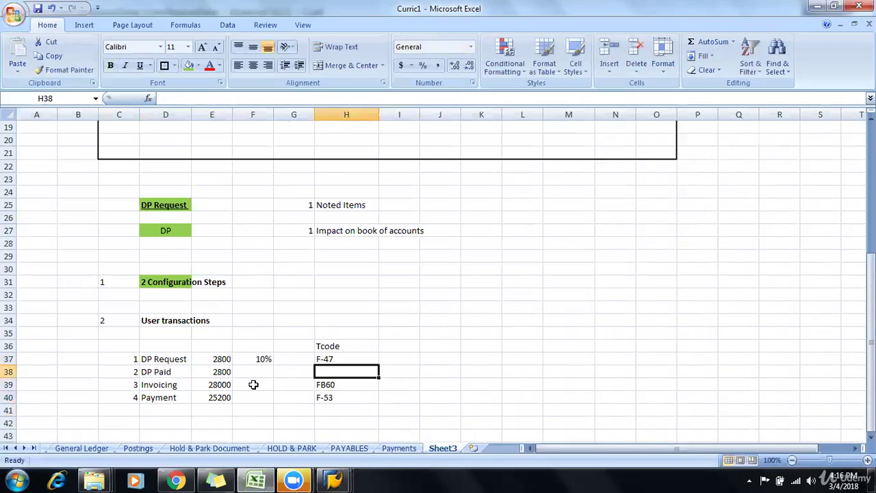
Enter the transaction code F-48 for DP Paid in H38.
key(ctrl+f)
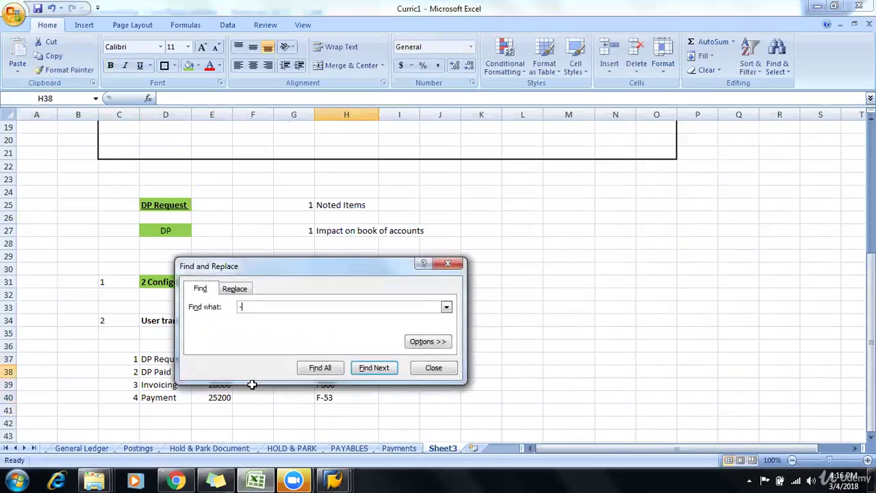
key(Escape)
text(F)
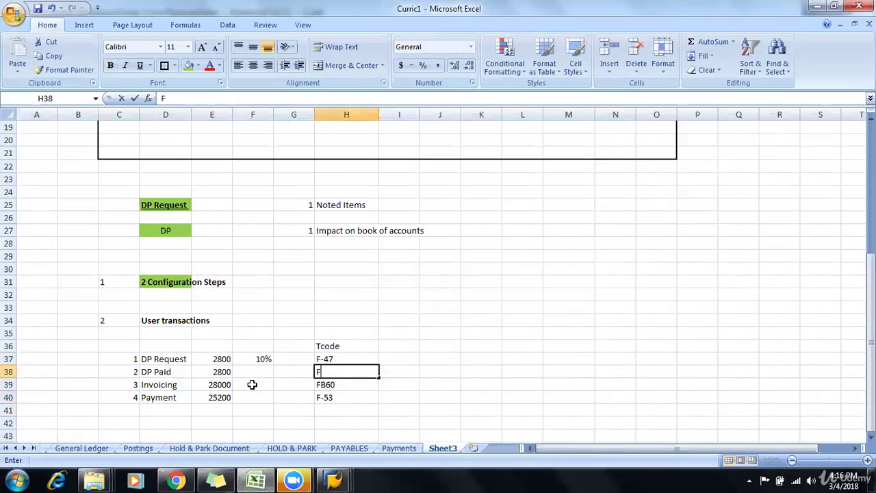
text(-48)
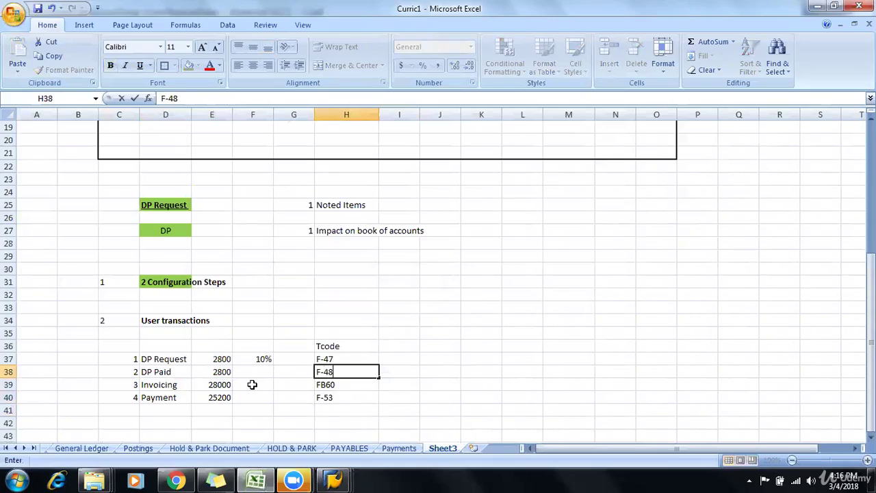
key(Return)
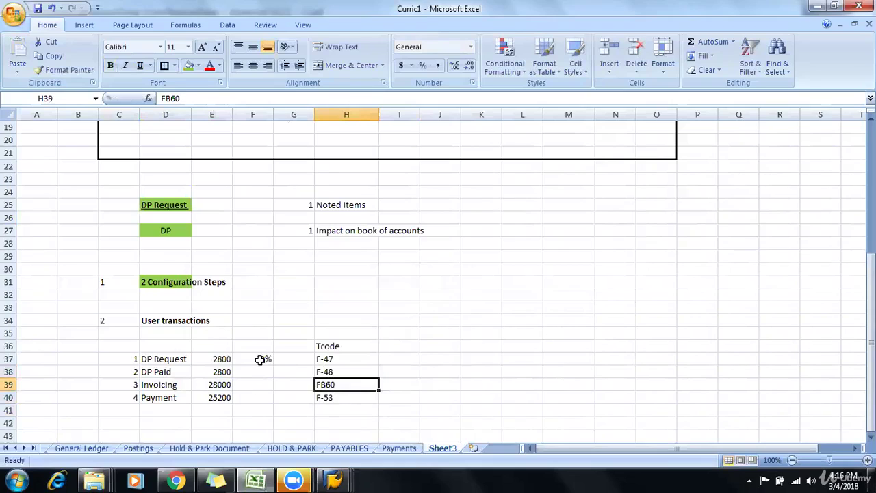
Make the Tcode heading in H36 bold.
click(323, 347)
key(ctrl+b)
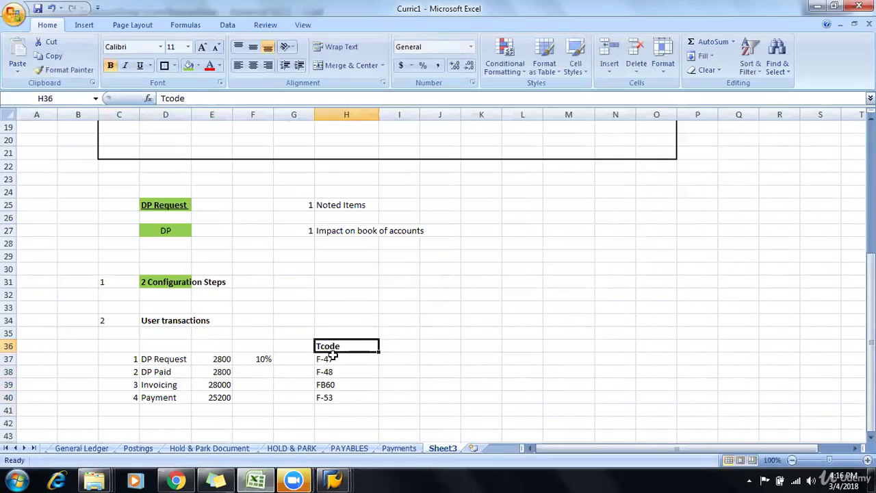
drag(334, 359, 363, 398)
click(404, 409)
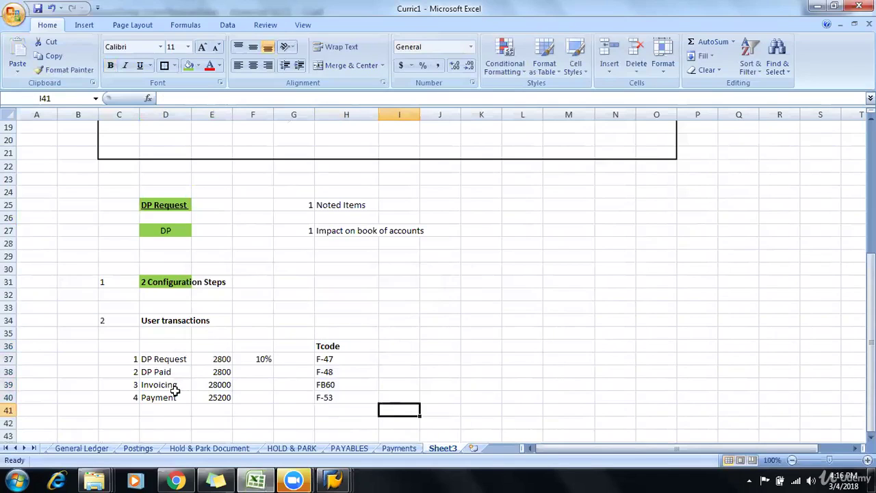
Switch to SAP and expand Accounting and its Financial Accounting folder in the SAP Easy Access tree.
click(169, 358)
mouse_move(334, 480)
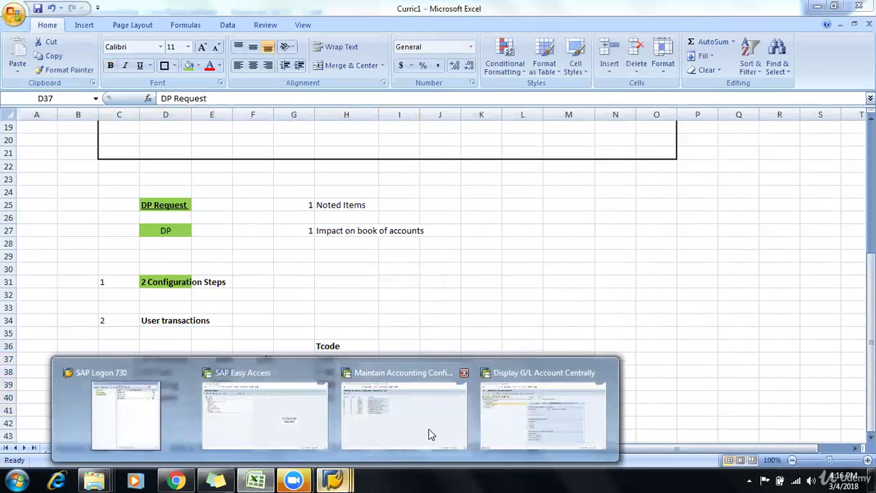
click(541, 417)
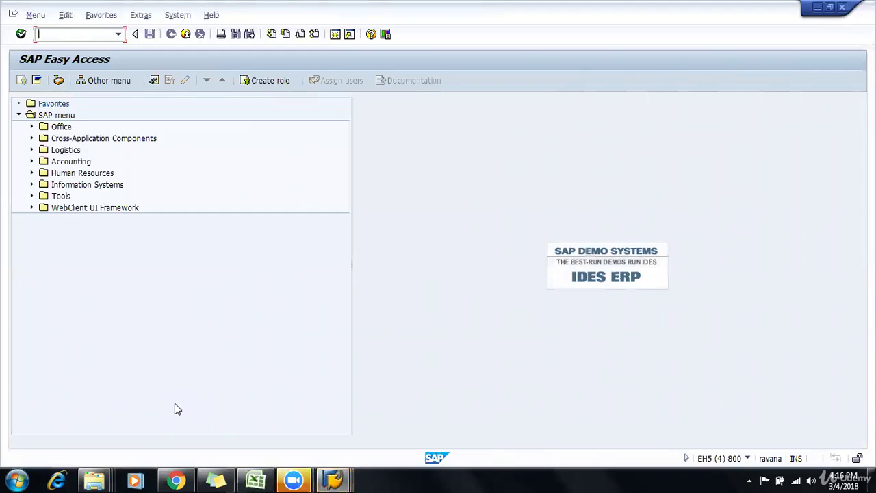
click(32, 162)
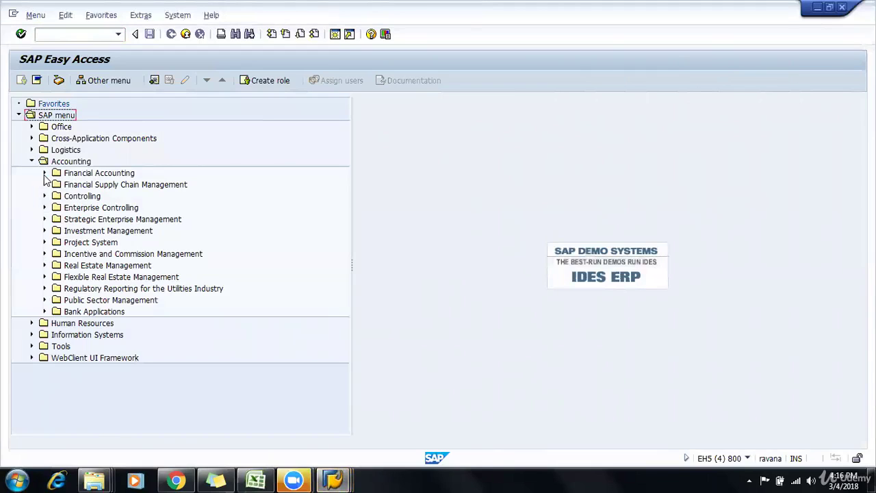
click(45, 174)
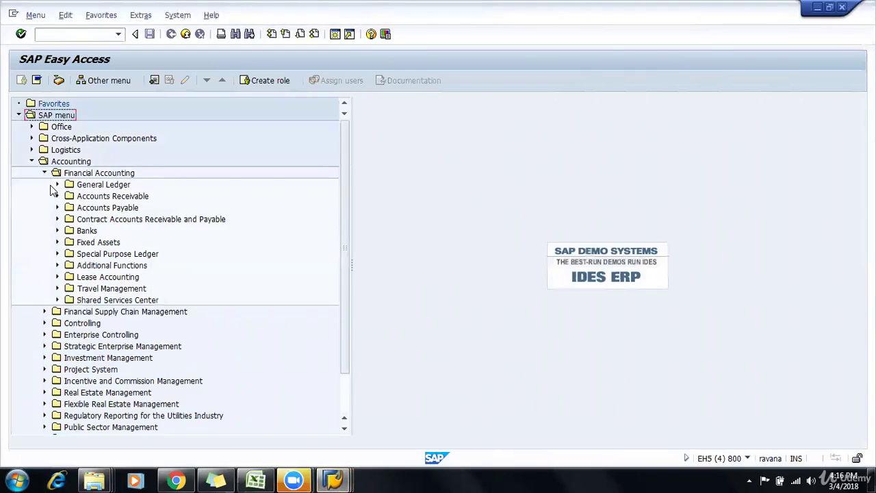
click(44, 174)
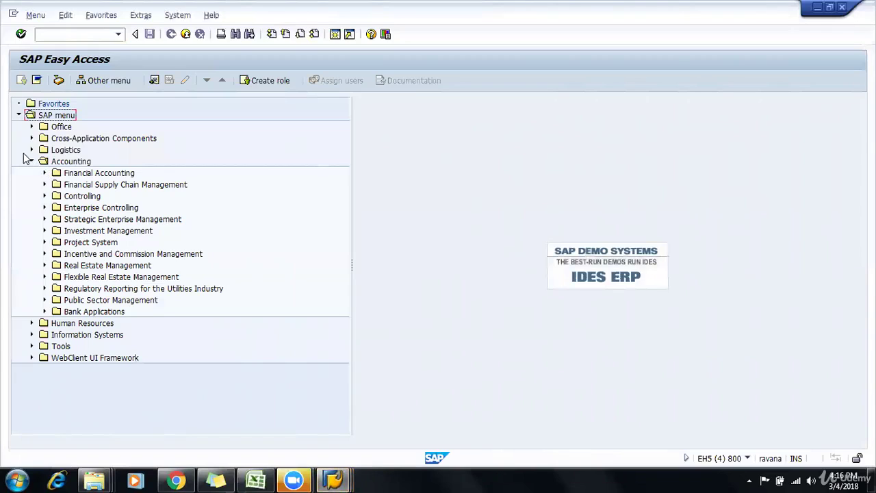
click(44, 163)
click(44, 174)
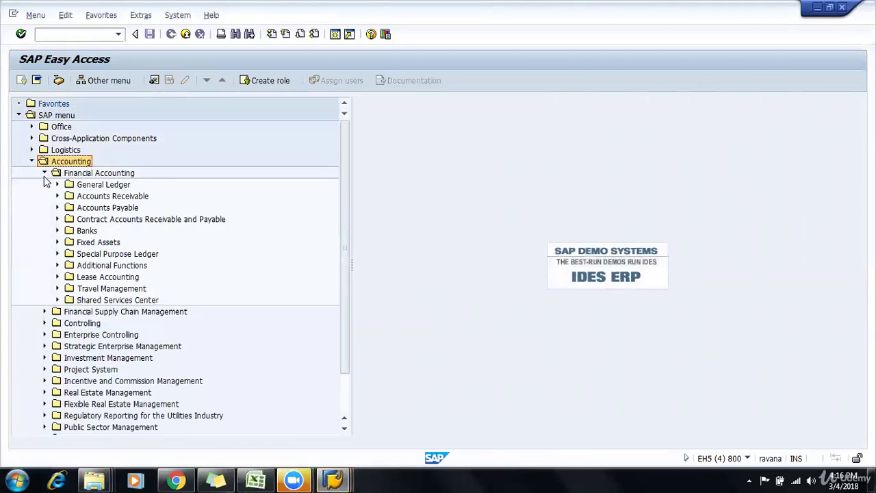
Open the F-47 Request transaction from the Down Payment folder within Accounts Payable document entry.
click(91, 206)
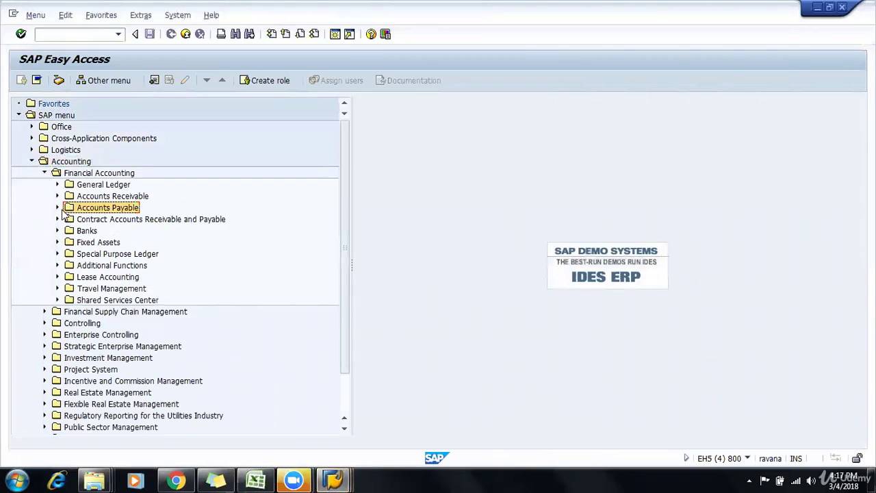
click(57, 210)
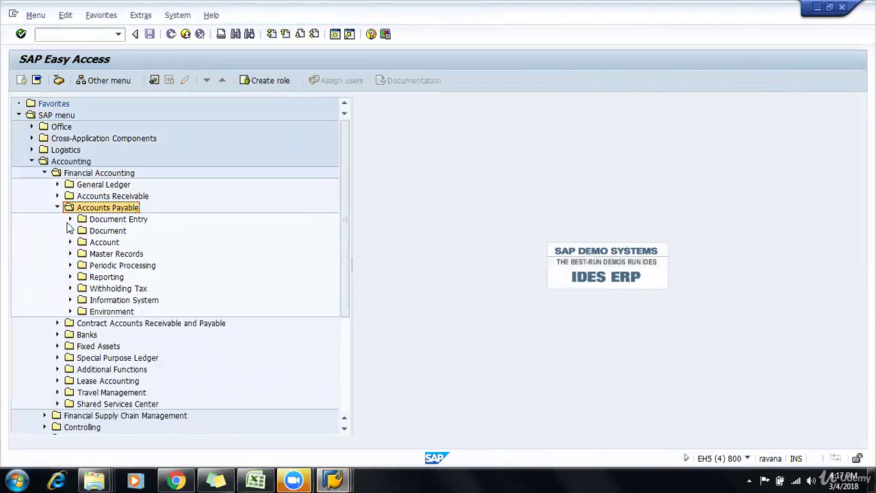
click(69, 220)
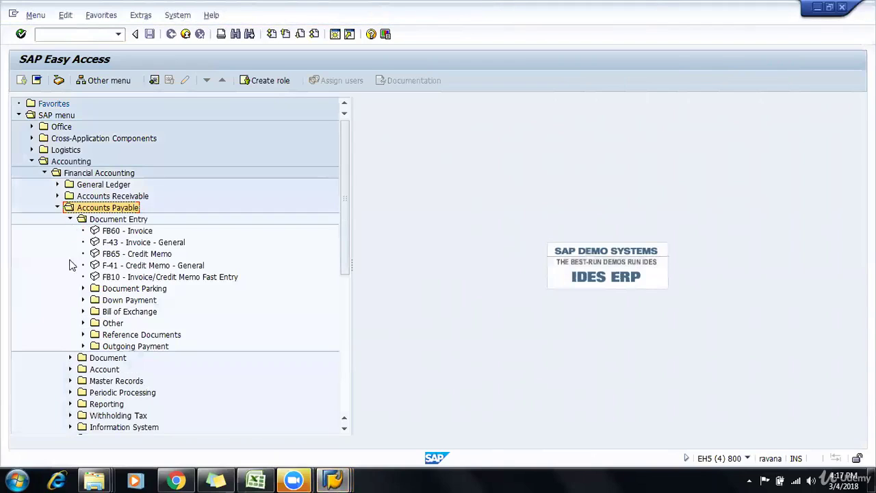
click(83, 300)
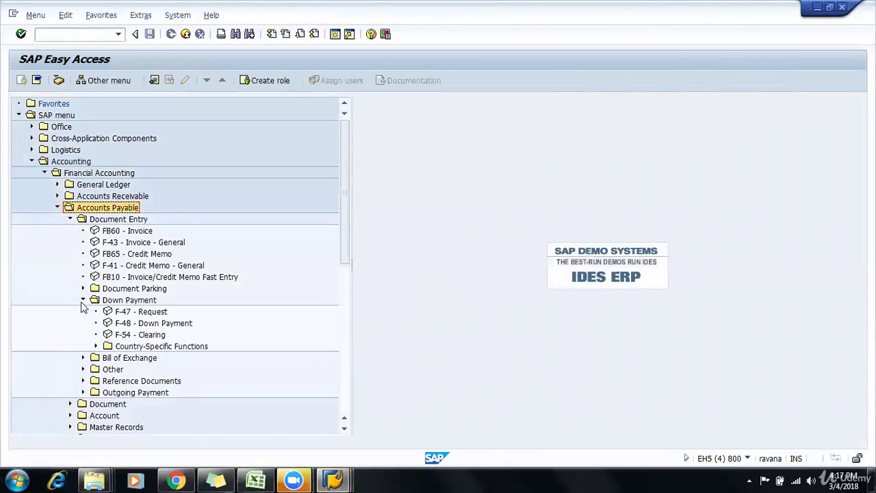
click(126, 314)
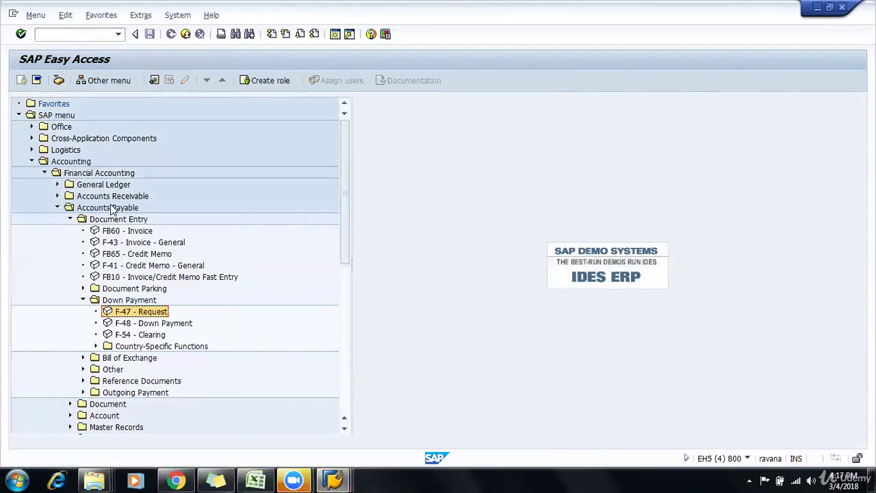
double_click(140, 311)
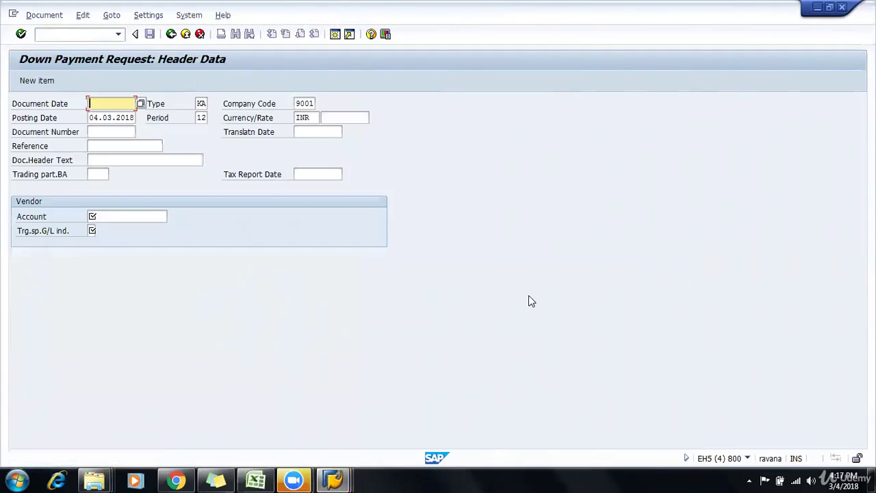
Set the down payment request's document date to 04032018, keeping the default type, company code, posting date, period and currency.
text(04032018)
key(Tab)
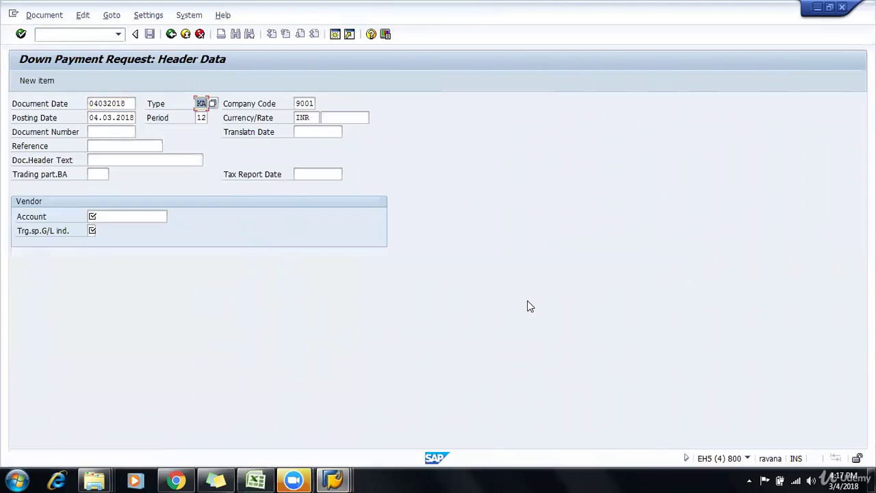
key(Tab)
key(Tab)
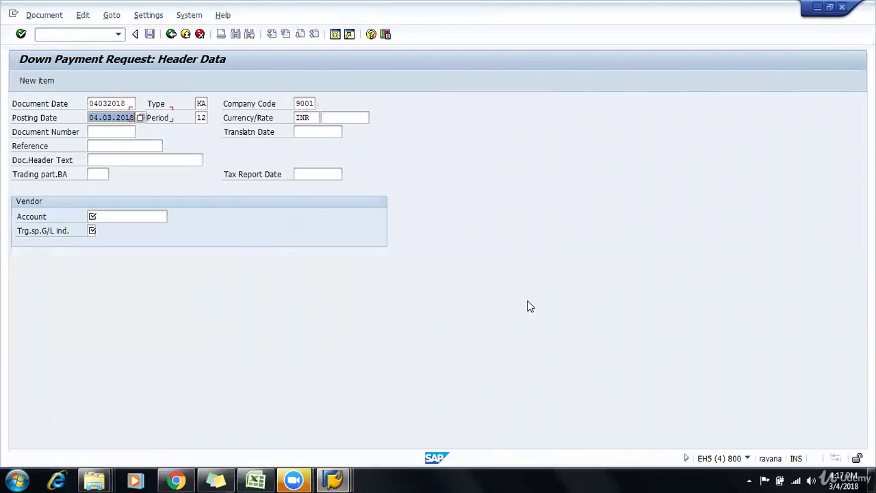
key(Tab)
key(Tab)
key(Tab)
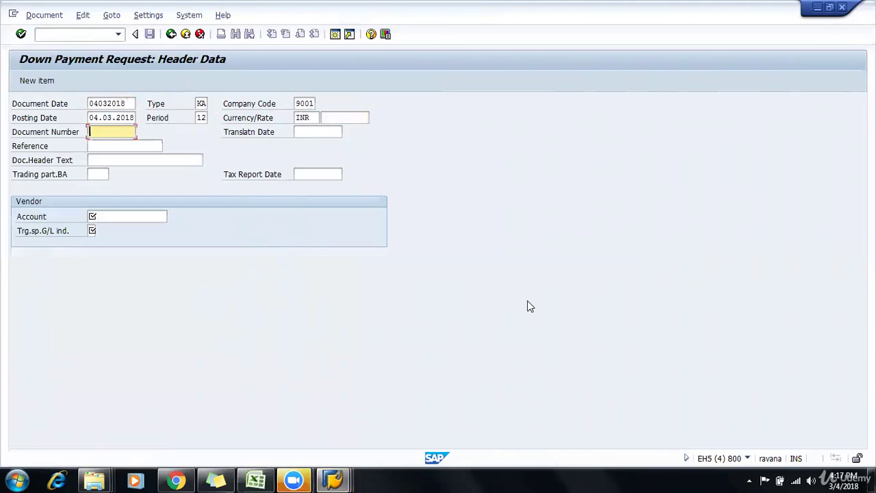
Enter "DP REQ PROC" as both the reference and the document header text of the down payment request.
key(Tab)
text(D)
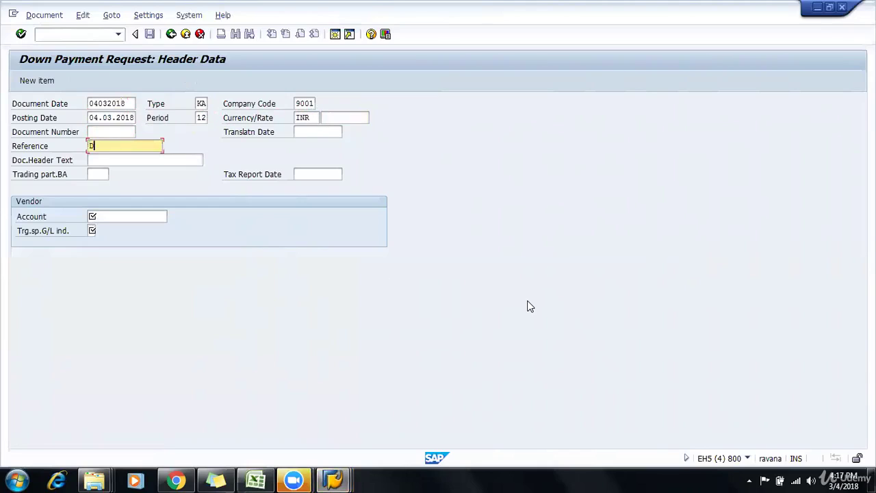
text(P REQ PROC)
key(Tab)
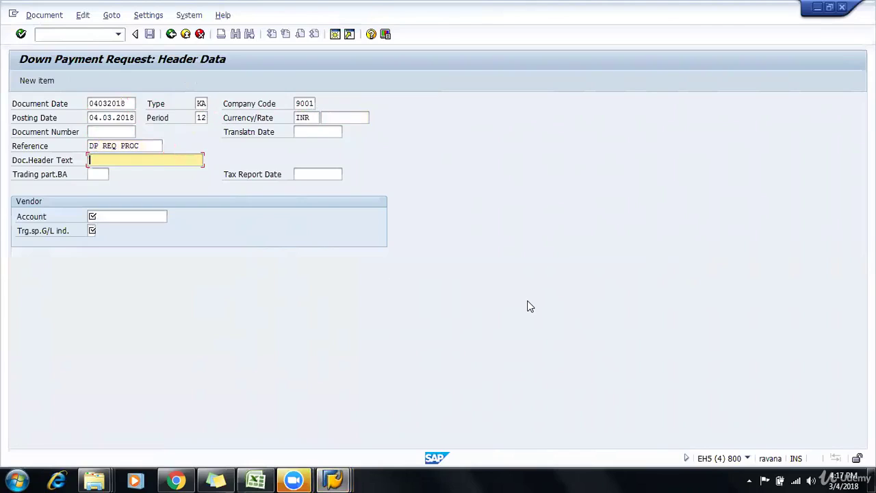
text(DEP)
text(REQ )
text(PRO)
key(Tab)
key(Tab)
key(Tab)
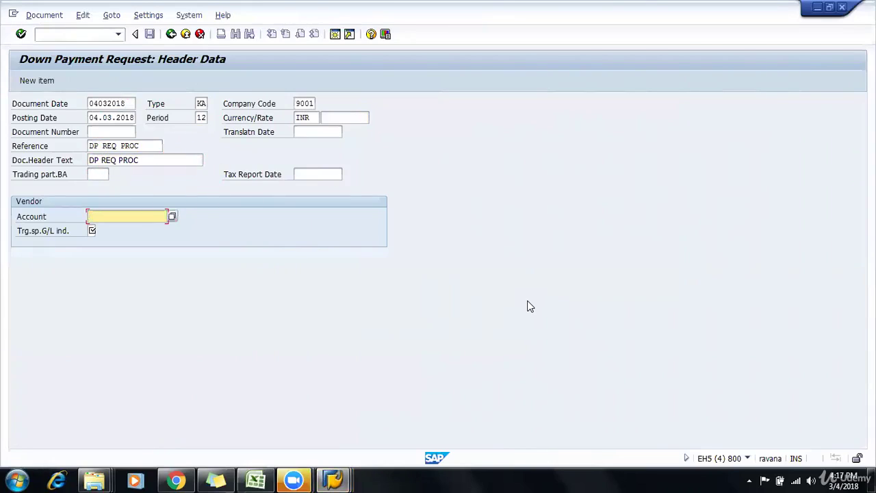
Look up the vendors of company code 9001 and fill in the vendor account for the request.
click(171, 216)
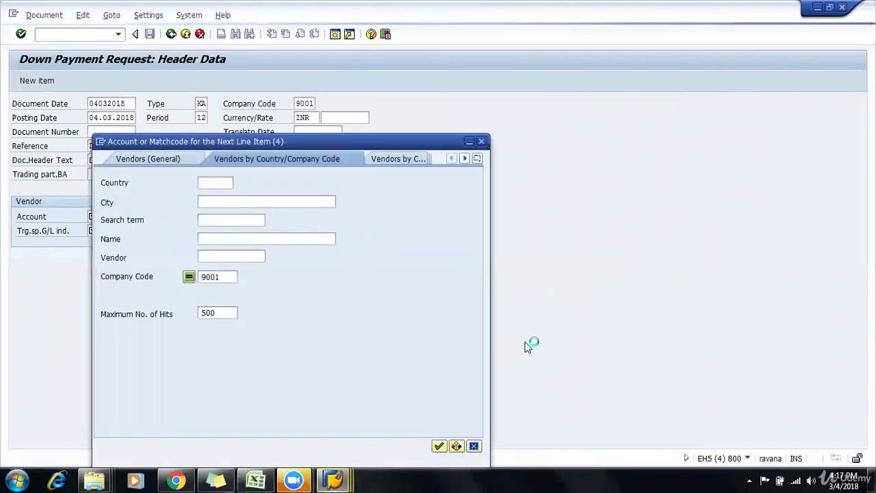
key(Return)
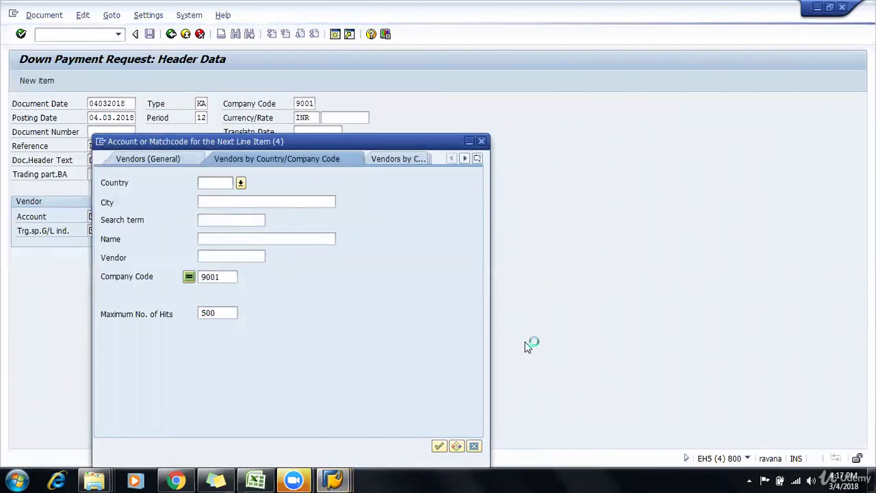
key(Return)
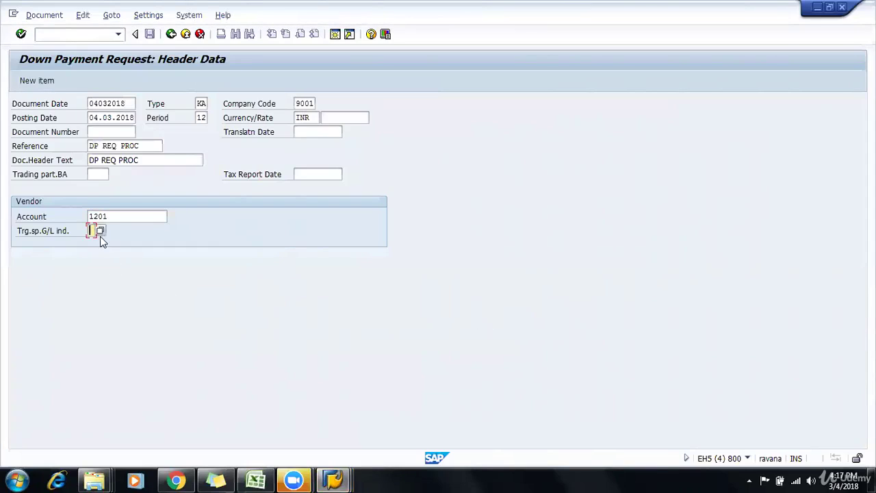
Look up the target special G/L indicators available for account type K and examine the down payment entries.
key(Return)
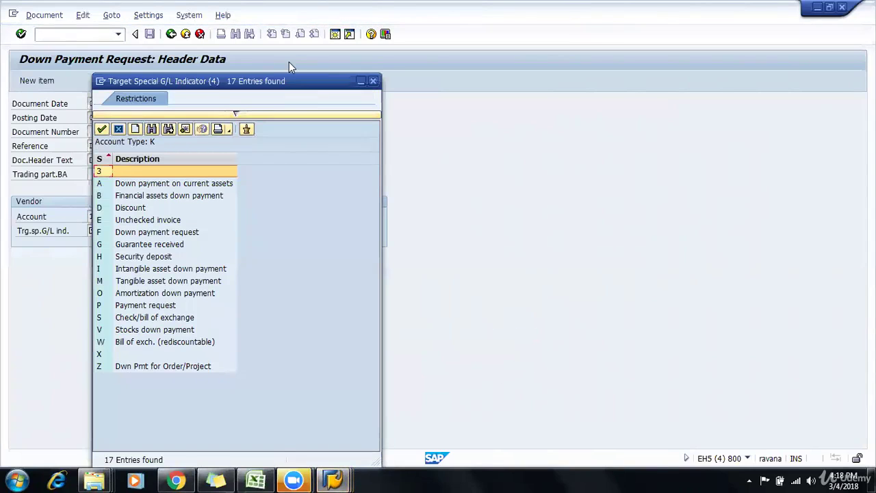
drag(312, 77, 682, 74)
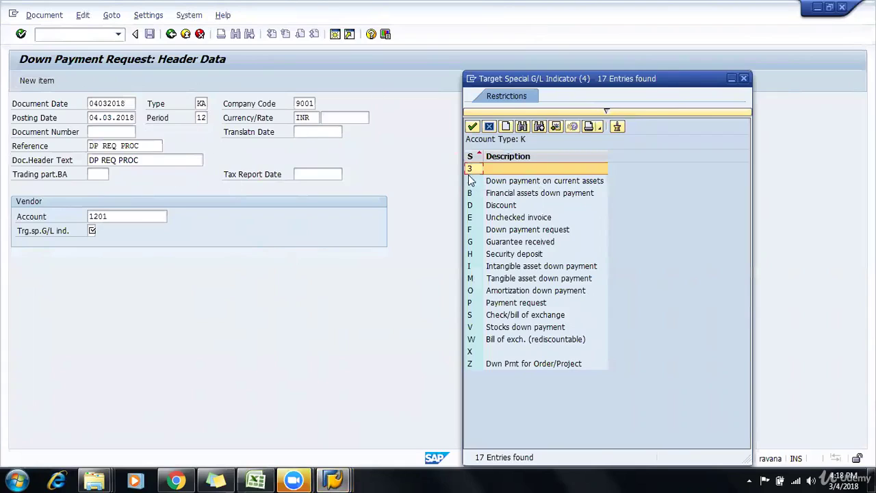
click(473, 230)
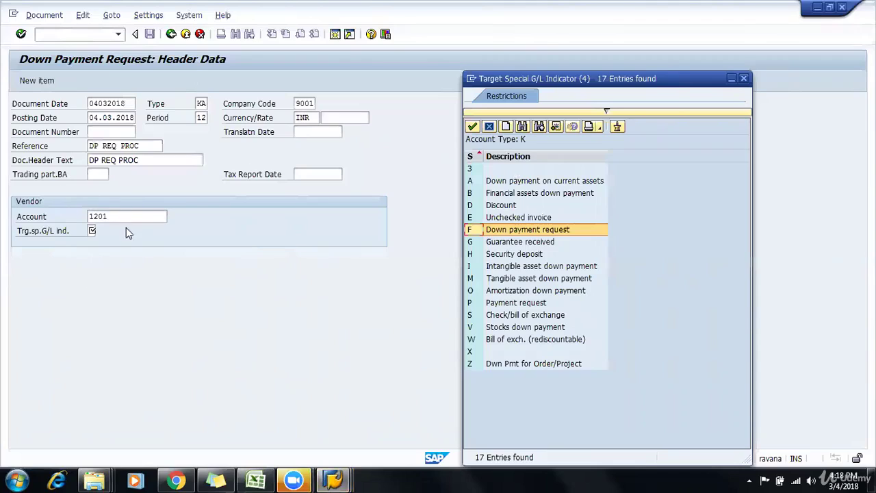
right_click(213, 289)
click(205, 277)
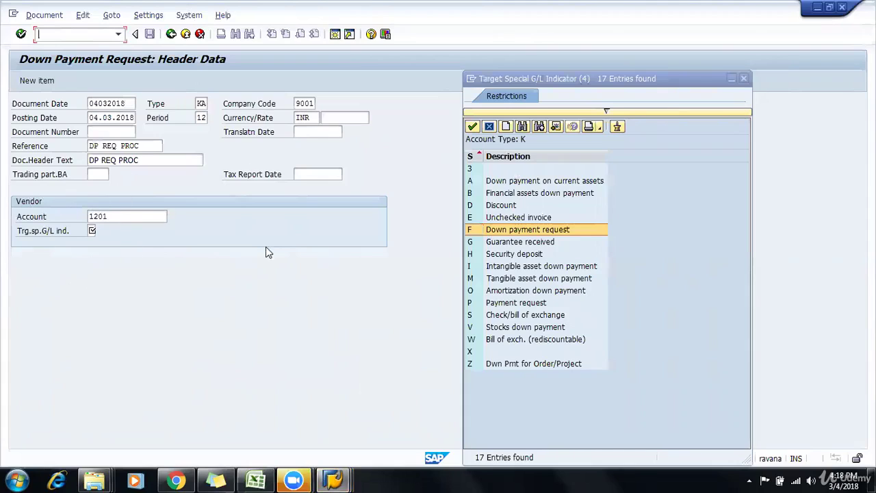
click(548, 181)
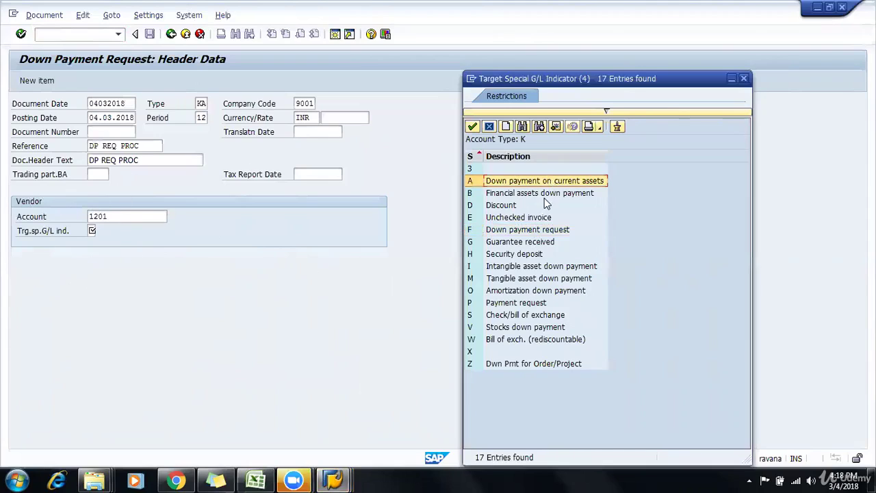
click(545, 205)
click(518, 278)
click(509, 350)
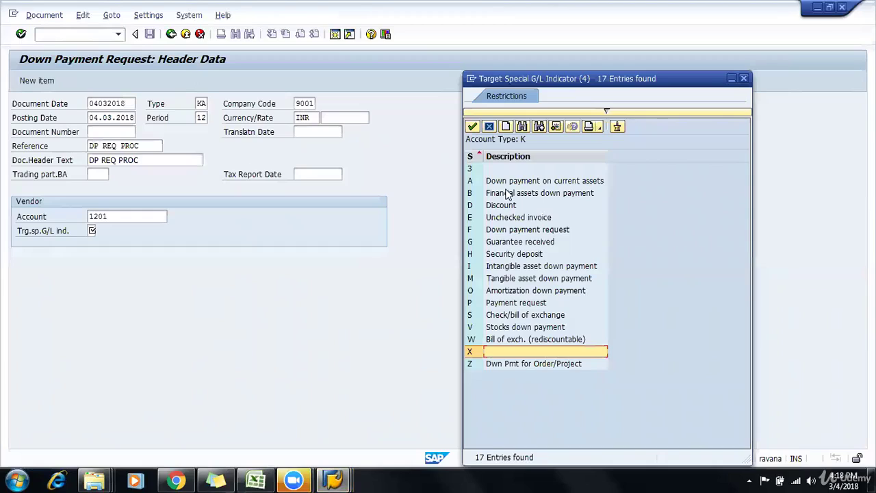
Set the target special G/L indicator to A, Down payment on current assets, and submit the request's header data.
click(565, 182)
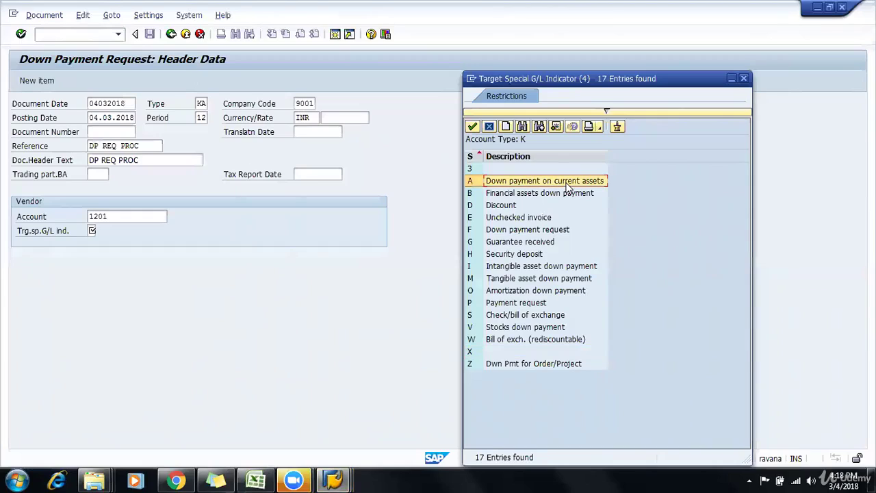
double_click(565, 182)
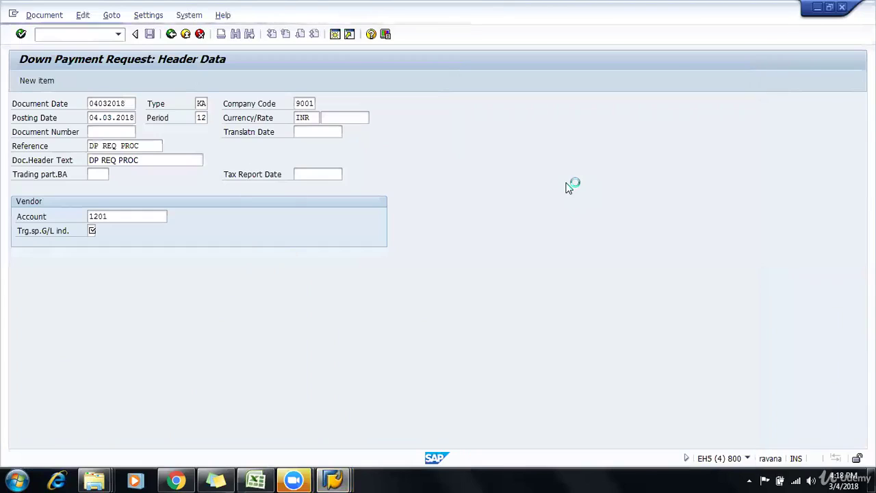
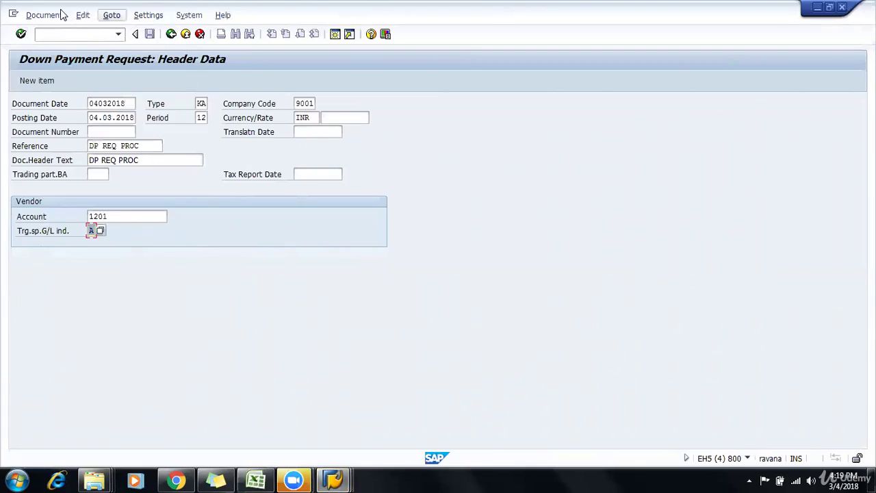
click(21, 34)
click(21, 34)
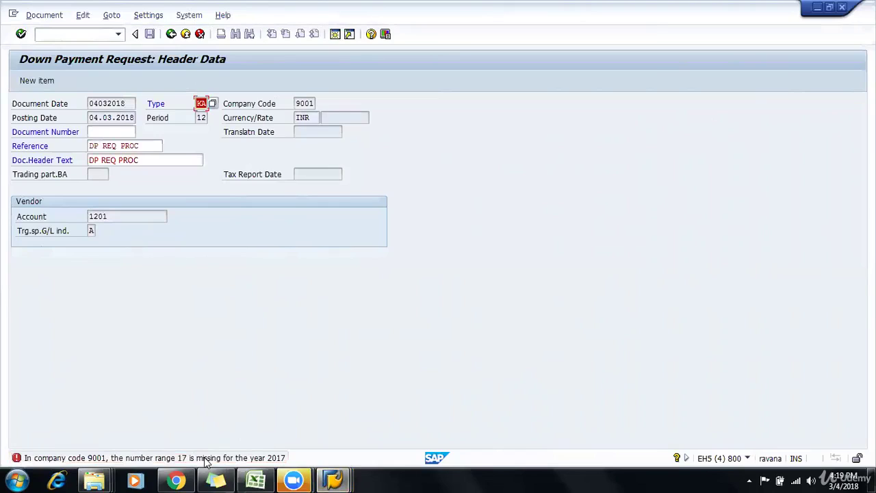
Show the activity keys as additional information in the implementation guide and check the one for Define Document Number Ranges.
mouse_move(207, 478)
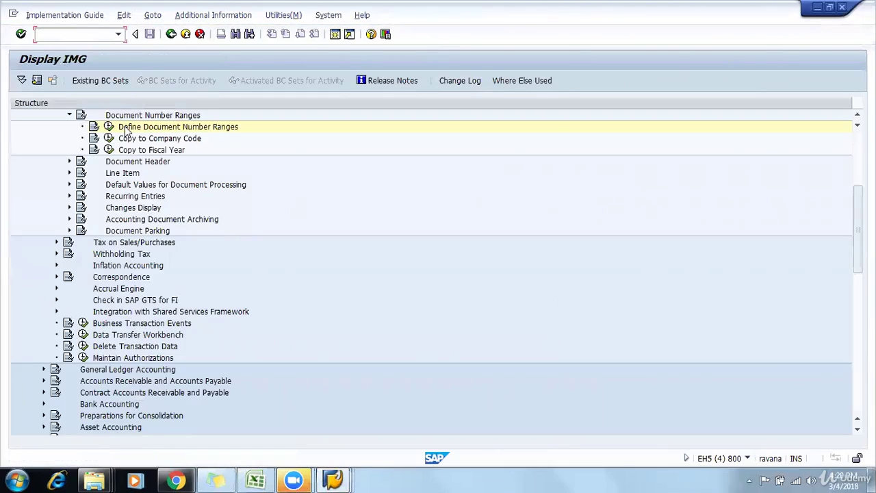
click(212, 14)
mouse_move(226, 30)
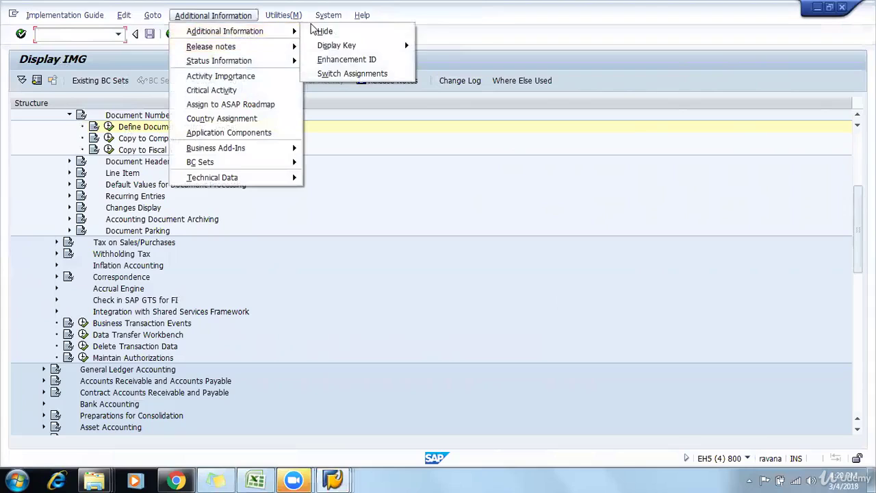
mouse_move(342, 50)
click(445, 59)
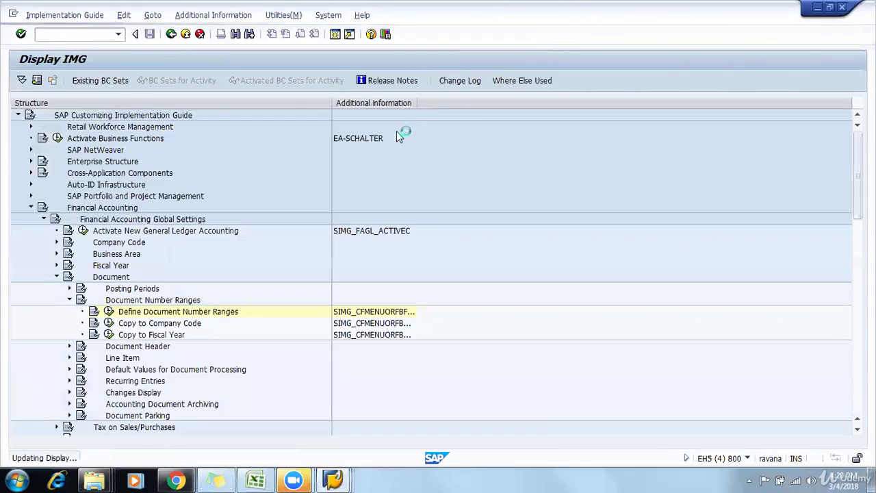
click(418, 314)
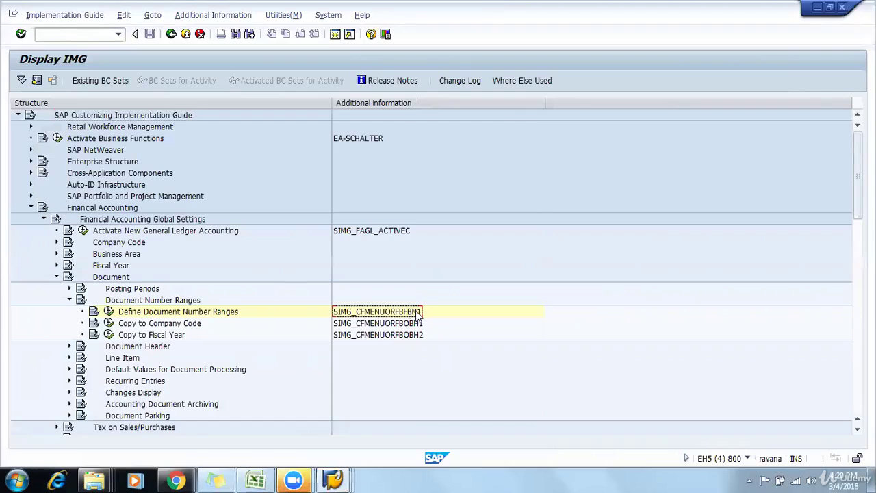
Execute Define Document Number Ranges and open the intervals of company code 9001 for maintenance.
click(108, 311)
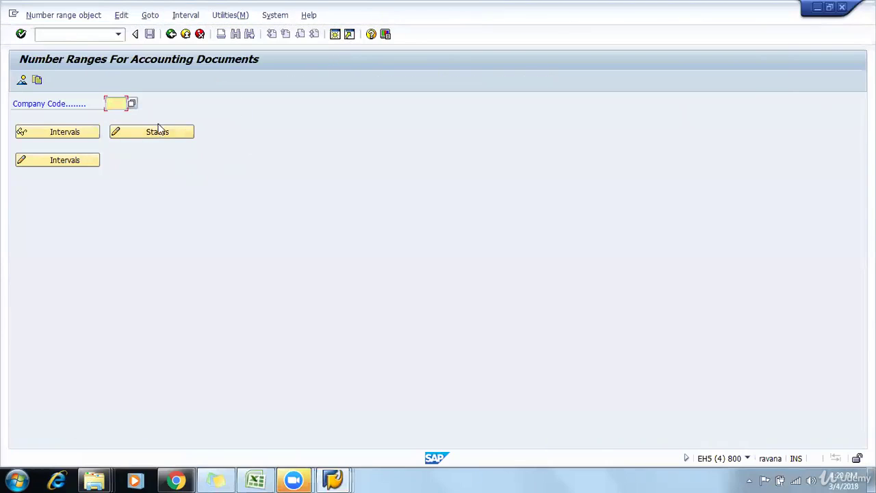
click(108, 104)
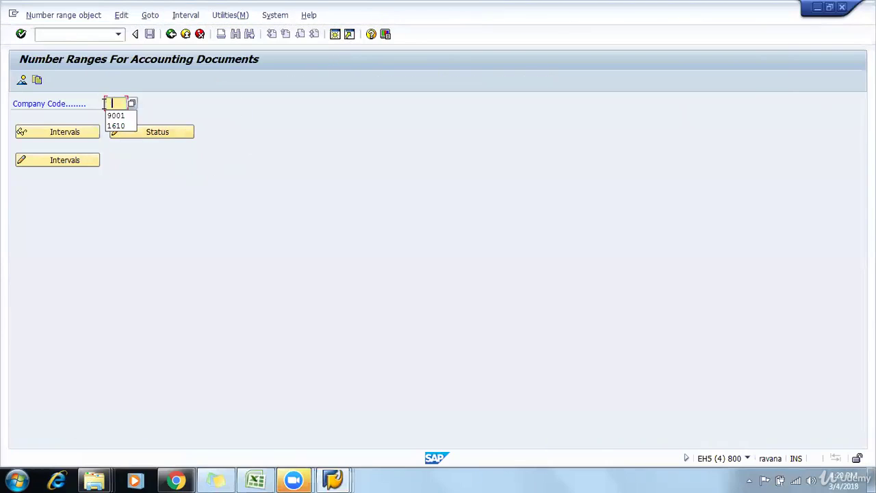
click(84, 161)
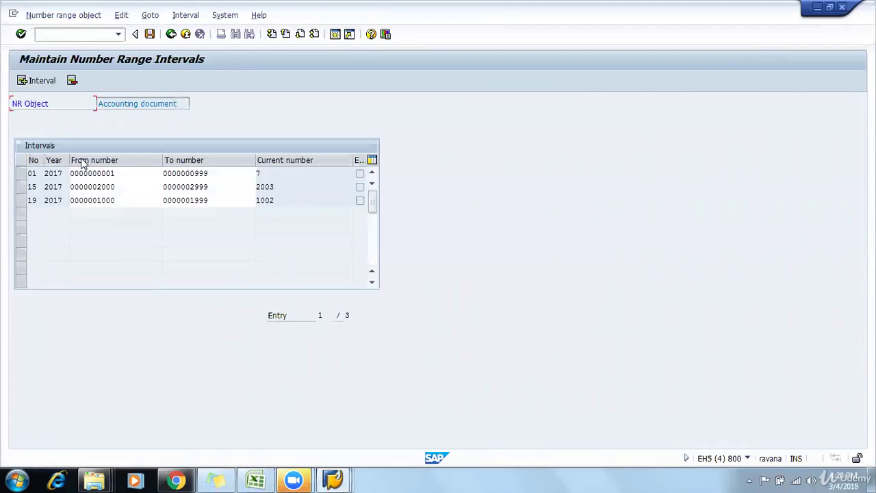
Insert a new accounting document interval with number 17 and year 2017.
click(31, 82)
text(17)
key(Tab)
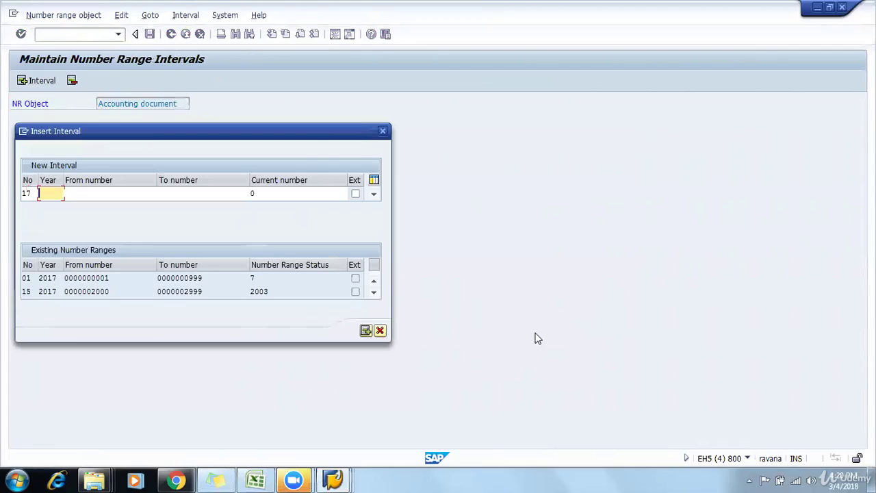
text(2018)
key(Tab)
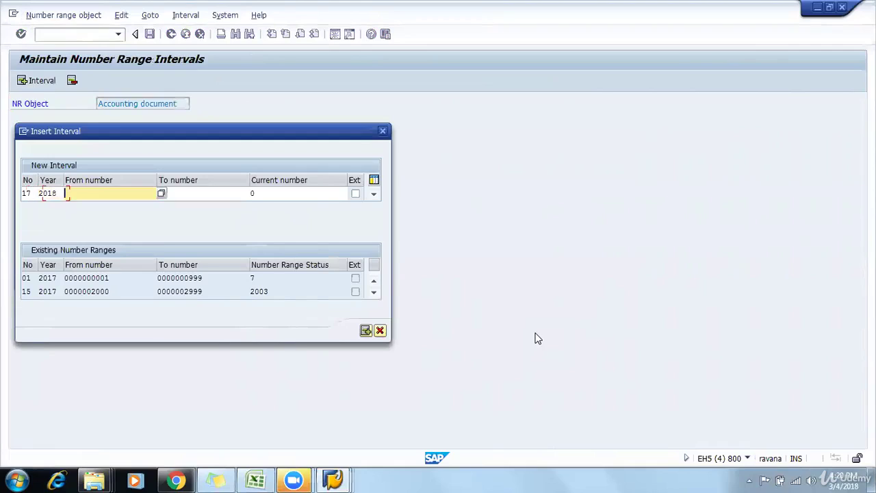
key(Tab)
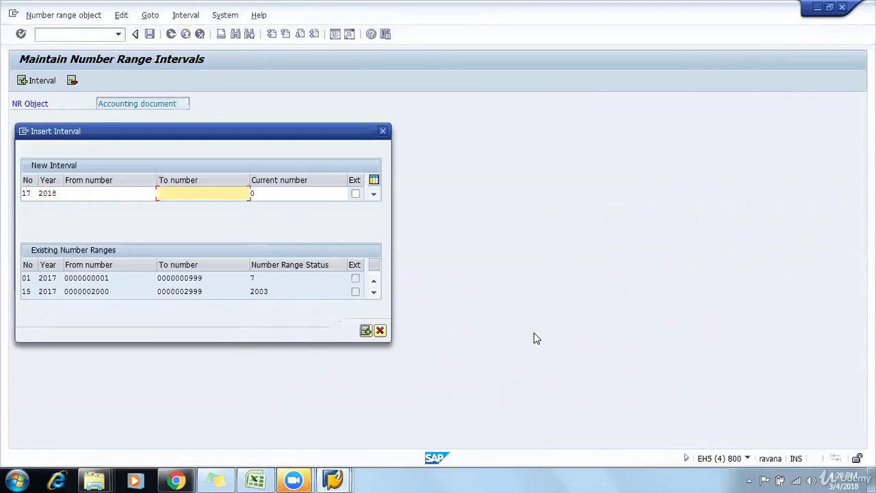
key(shift+Tab)
key(shift+Tab)
text(2)
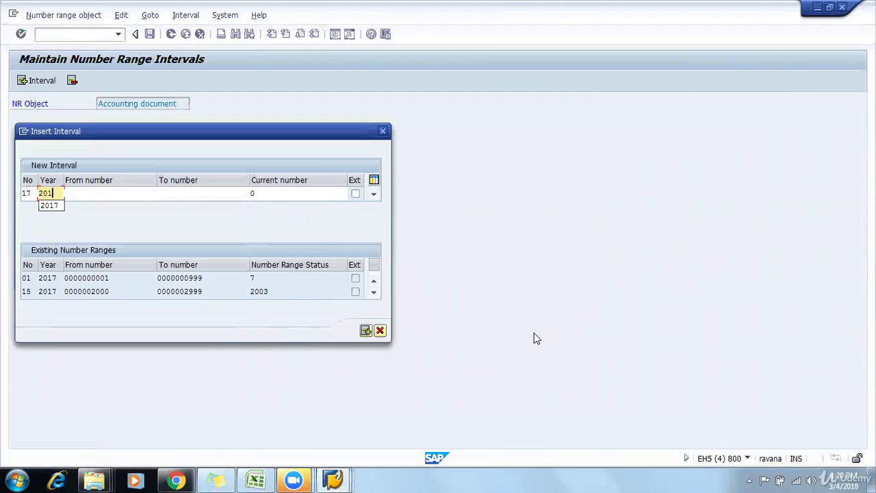
text(017)
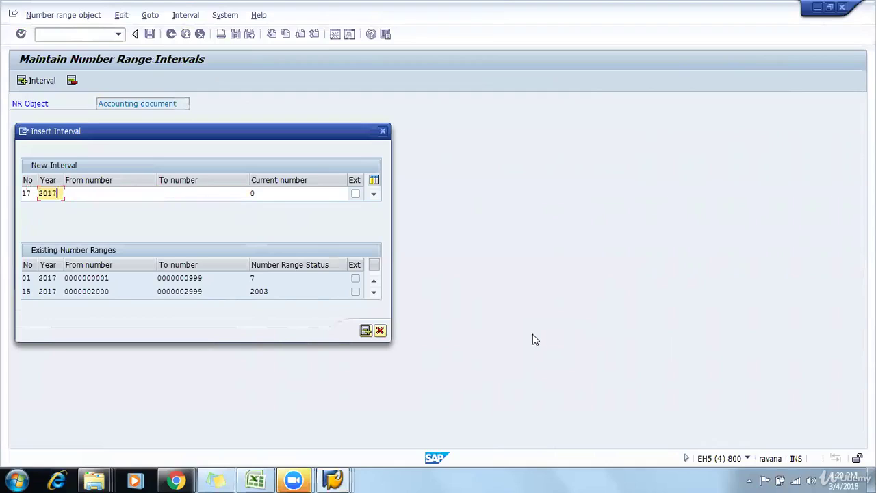
Give interval 17 the range from 3000 to 3999, insert it and save the number ranges.
key(Tab)
click(162, 194)
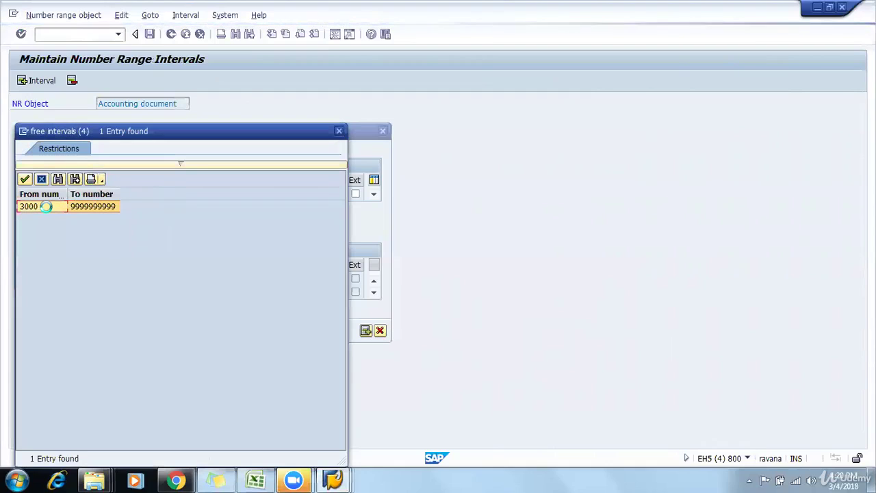
double_click(43, 206)
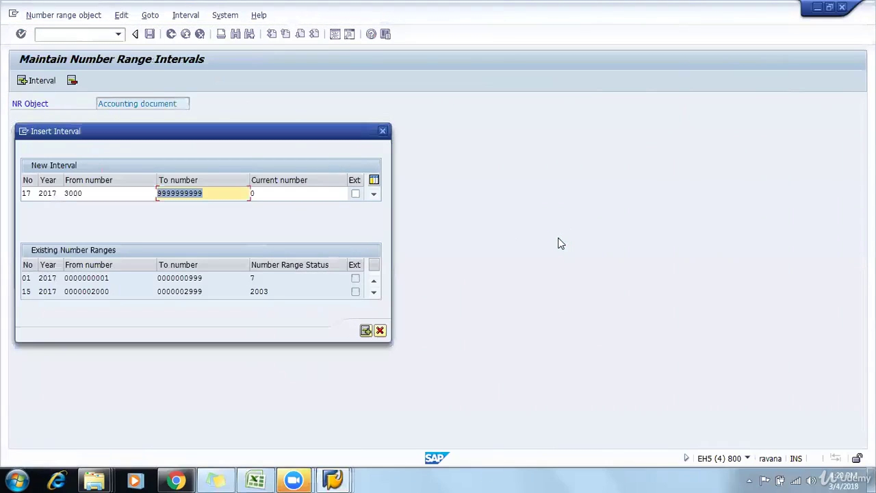
text(3999)
key(Return)
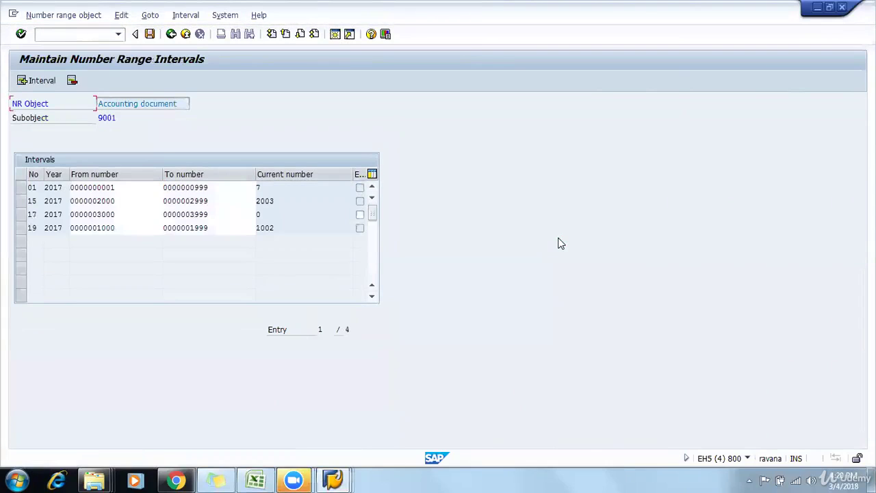
key(ctrl+s)
key(Return)
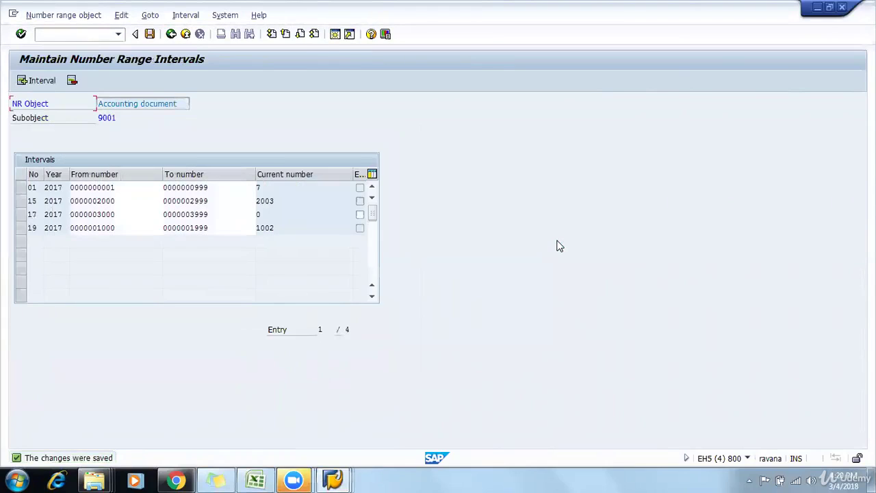
Switch to the SAP session displaying the G/L account and start transaction F-47 from there.
click(844, 9)
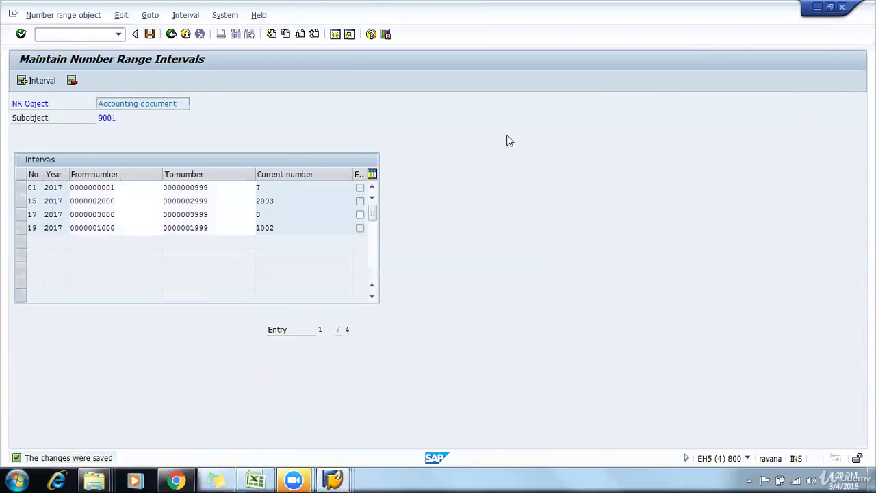
key(alt+Tab)
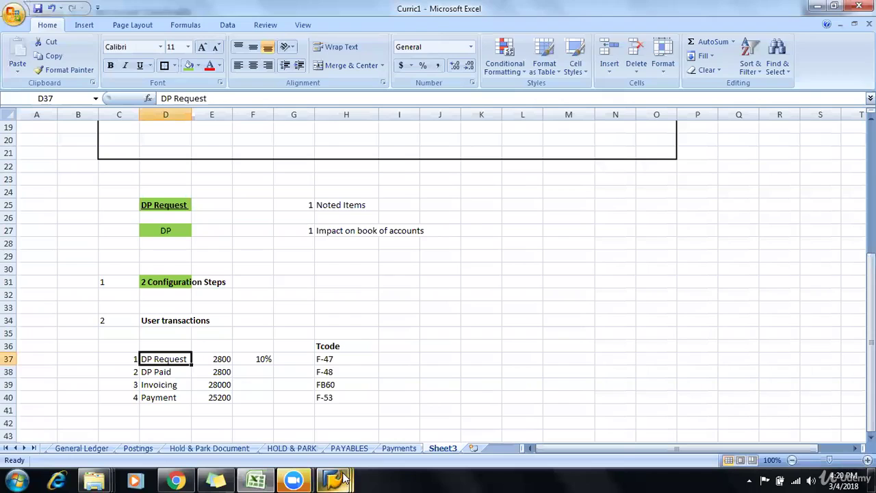
mouse_move(335, 480)
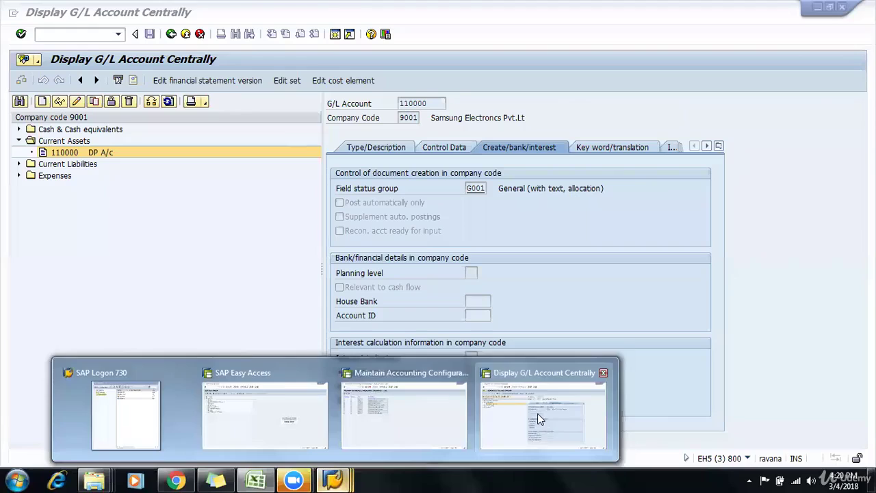
click(538, 418)
click(72, 35)
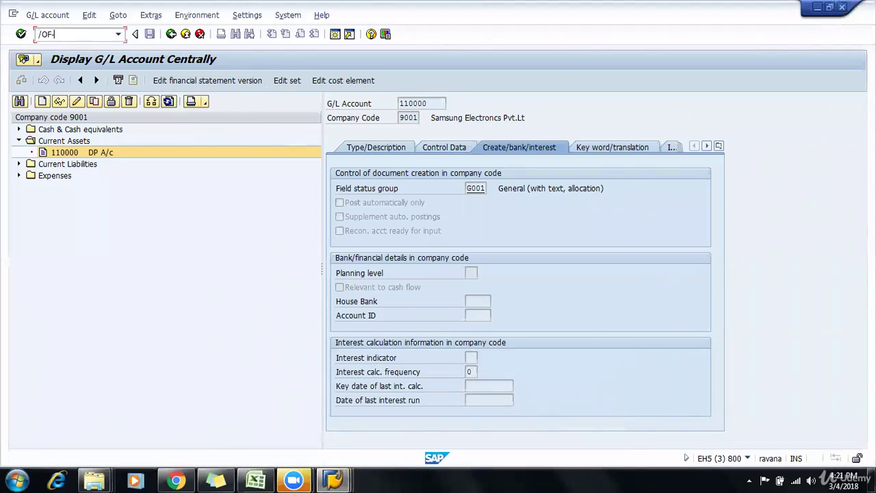
key(Return)
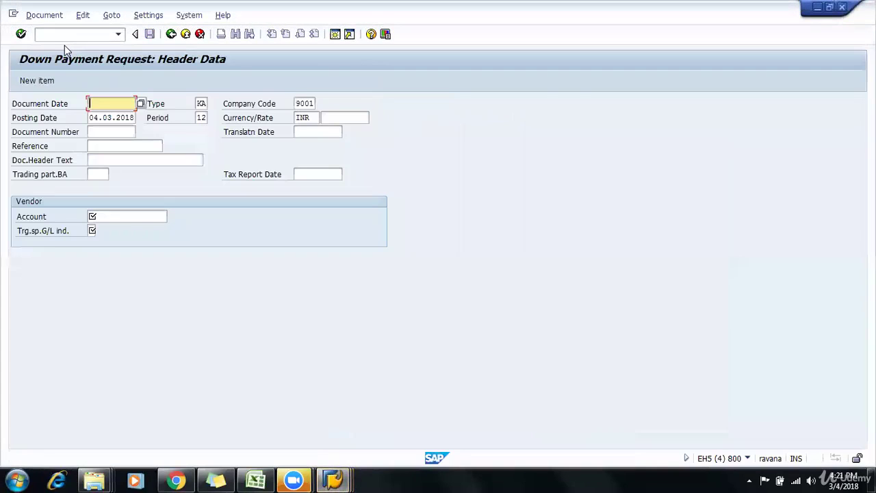
Set the new down payment request's document date to 04032018, keeping the default type, company code, posting date, period and currency.
key(BackSpace)
key(Return)
key(Tab)
key(Tab)
key(Tab)
key(Tab)
key(Tab)
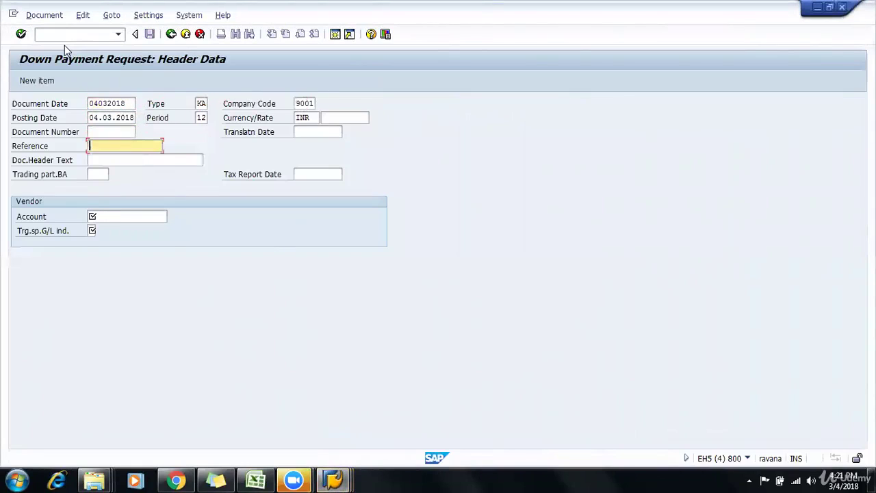
Fill in "DP REQ PROC" for both the reference and the document header text.
key(BackSpace)
key(Return)
key(Tab)
key(BackSpace)
key(Return)
key(Tab)
key(Tab)
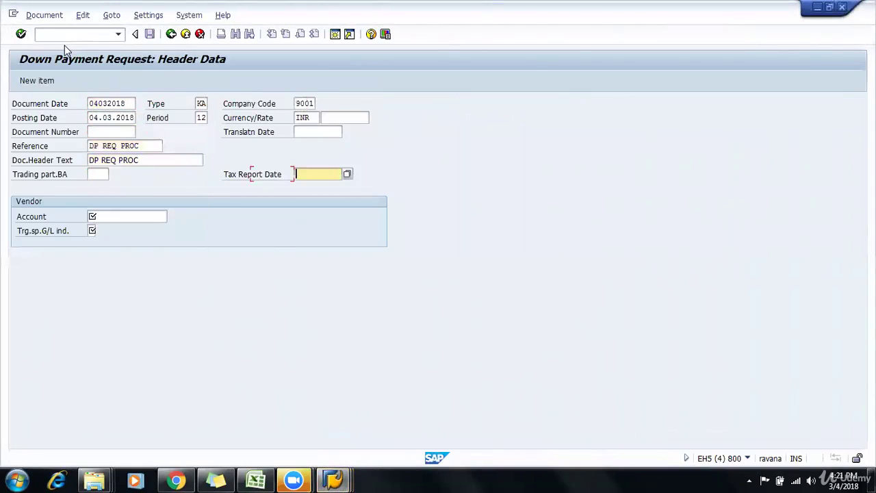
Enter the vendor account with target special G/L indicator A and proceed to the vendor item.
key(Tab)
key(BackSpace)
key(Return)
key(Tab)
key(BackSpace)
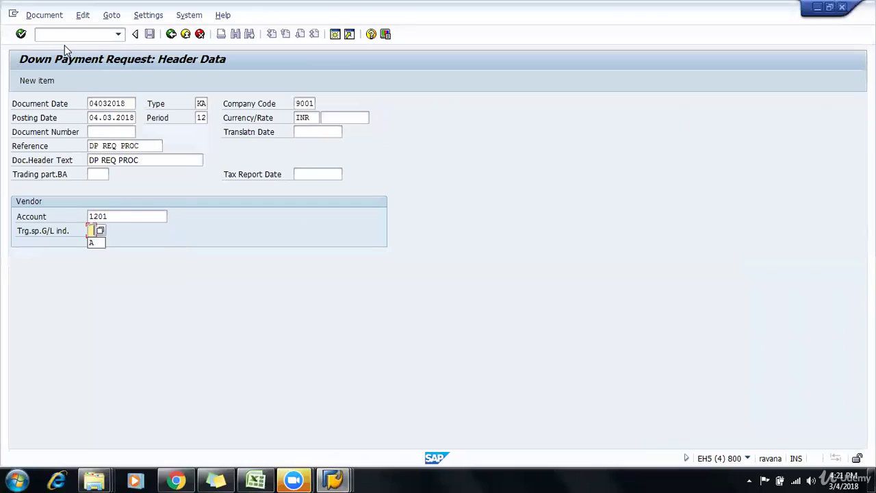
key(Return)
click(20, 34)
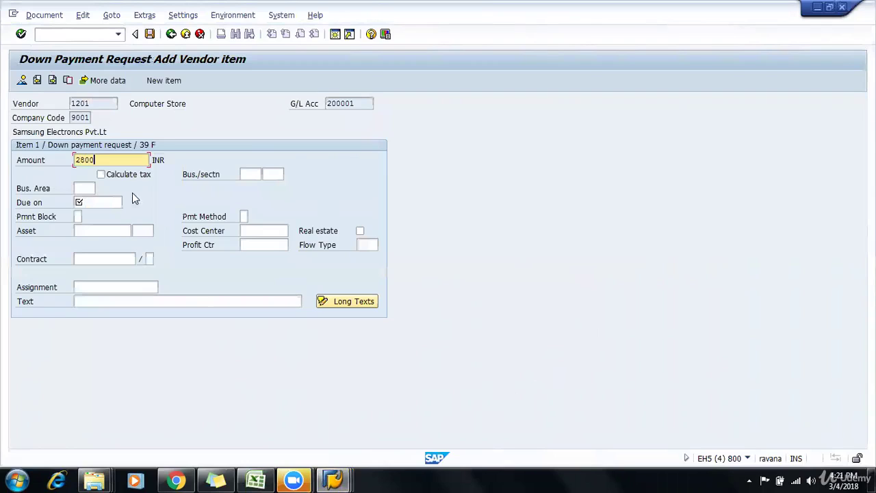
Set the due date of the 2800 INR down payment request item to 04.03.2018 and post the document.
click(115, 204)
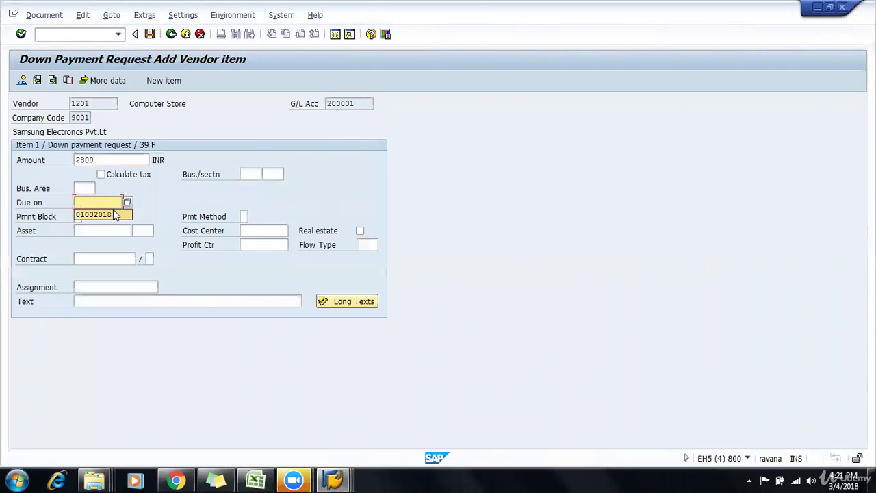
click(107, 201)
text(04.0)
text(2.2018)
key(Return)
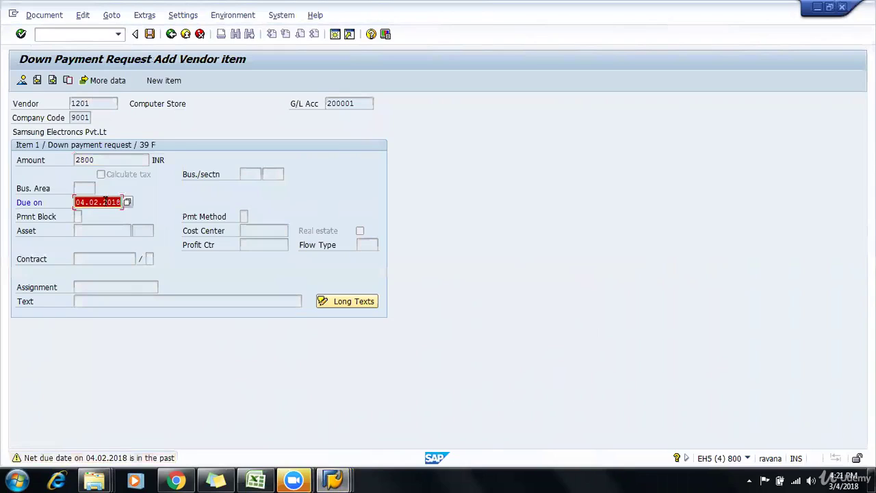
key(BackSpace)
text(3)
key(Return)
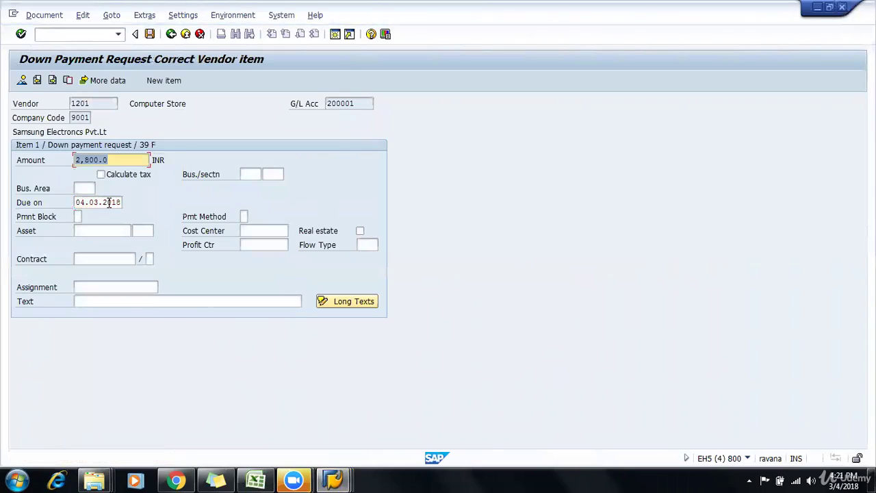
click(151, 33)
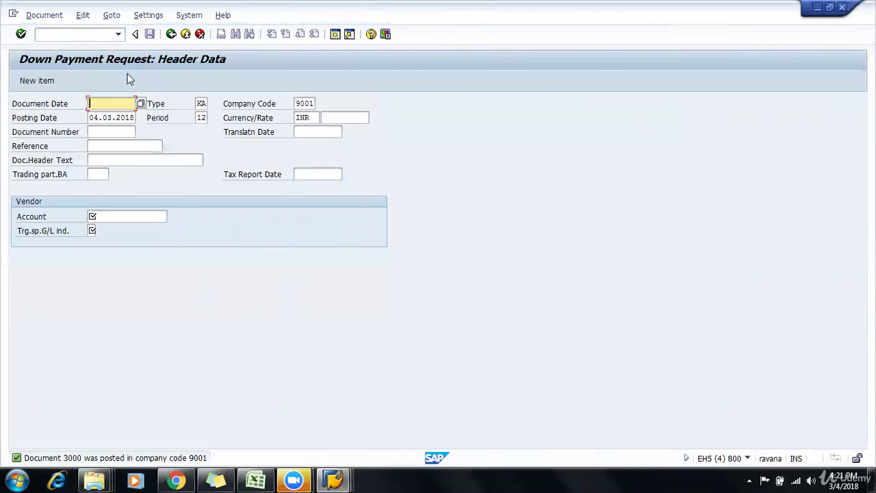
Display the down payment request document just posted and select its Computer Store line item.
click(67, 35)
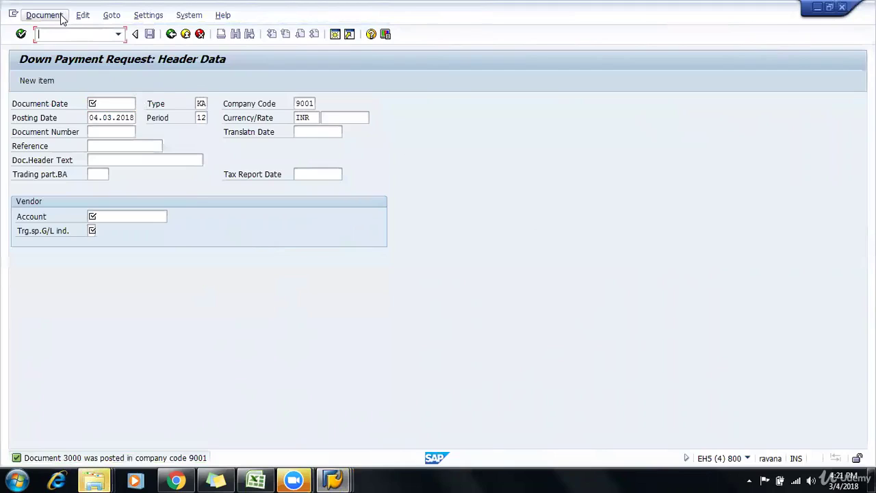
click(62, 19)
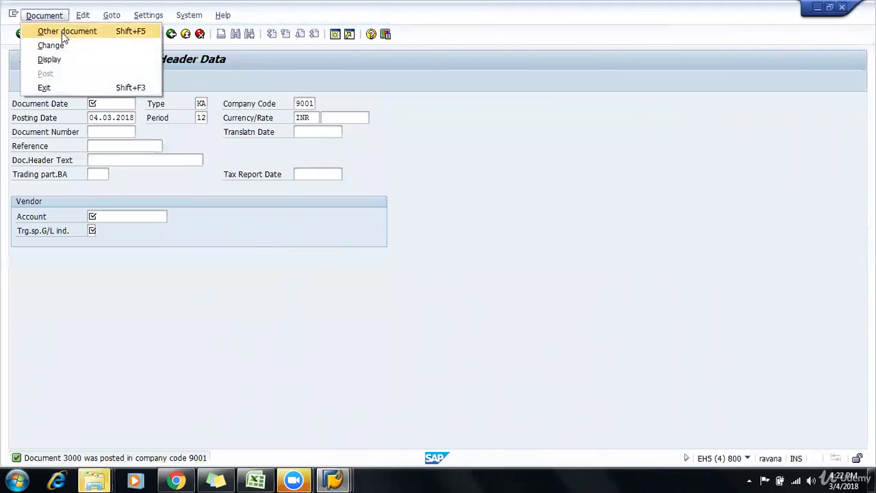
click(71, 59)
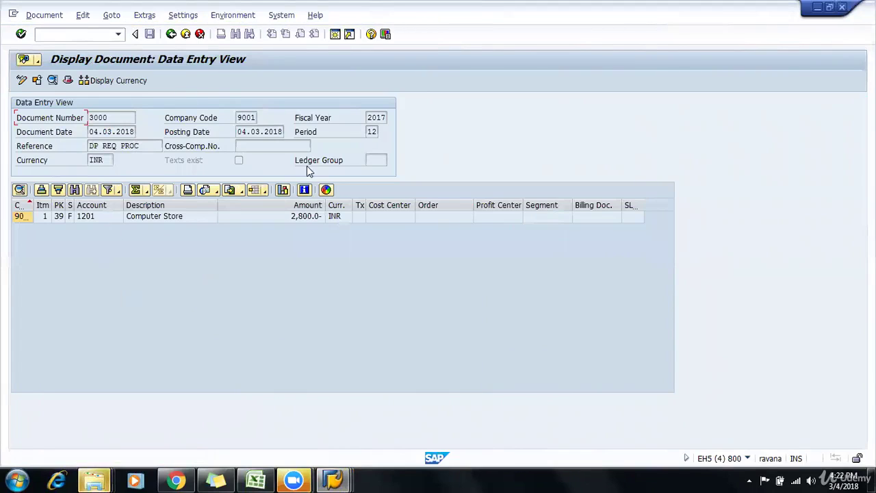
click(182, 219)
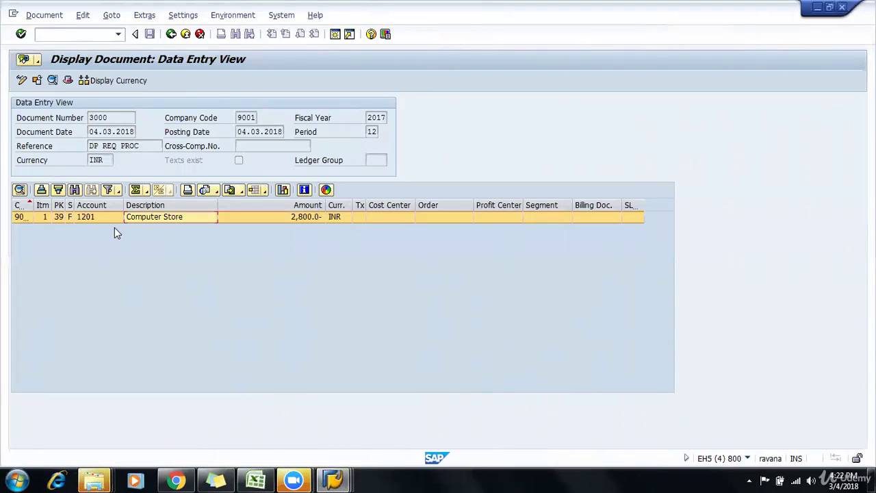
Switch to the Excel workbook and review the "No Journal Entries" and "DR OR CR" notes beside DP Request.
click(255, 479)
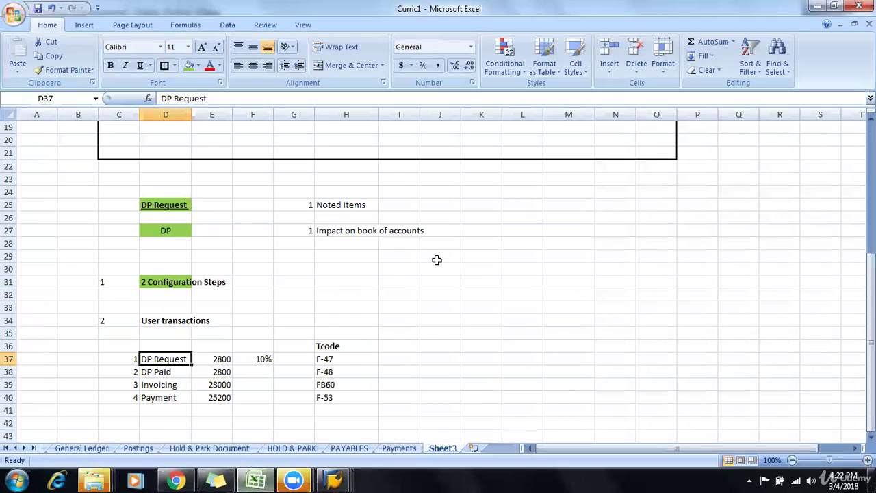
scroll(438, 261, up, 3)
click(667, 181)
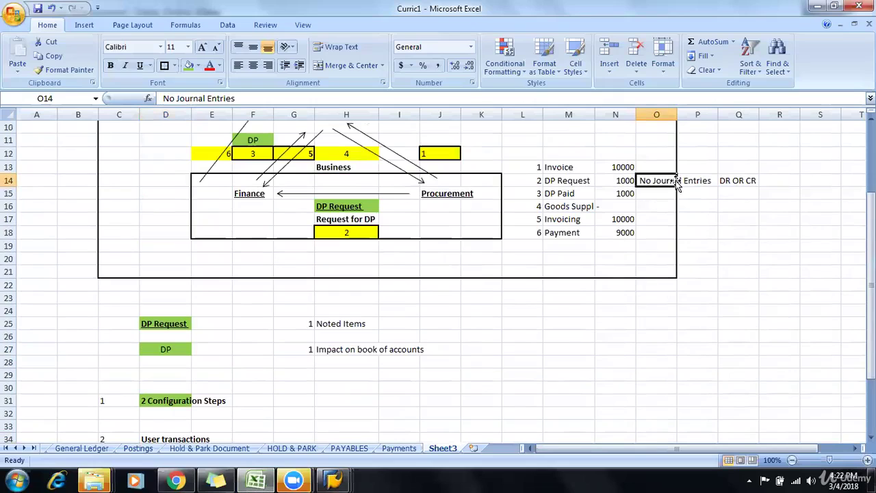
click(690, 181)
click(743, 181)
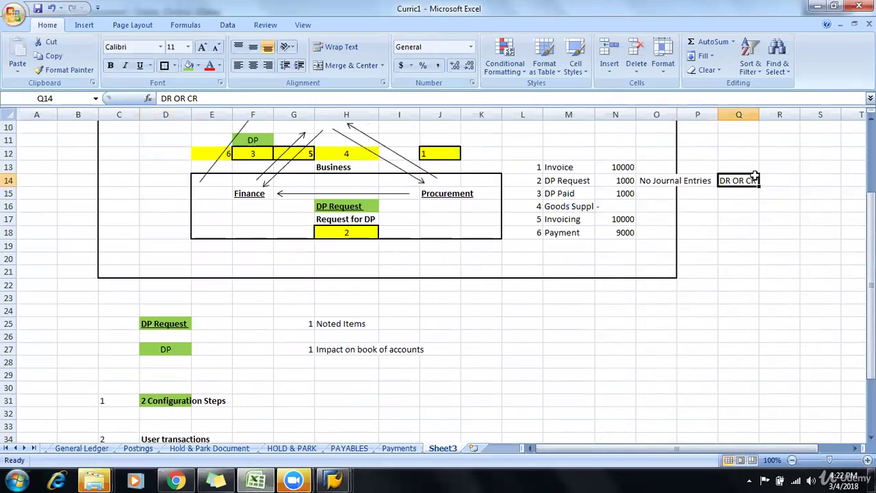
Return to the SAP document display and examine the amount of the single vendor line.
click(334, 477)
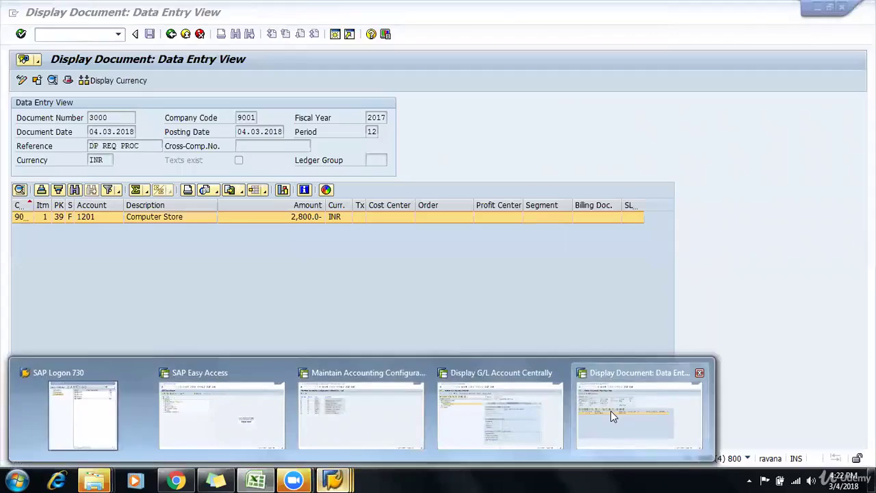
click(611, 411)
click(292, 222)
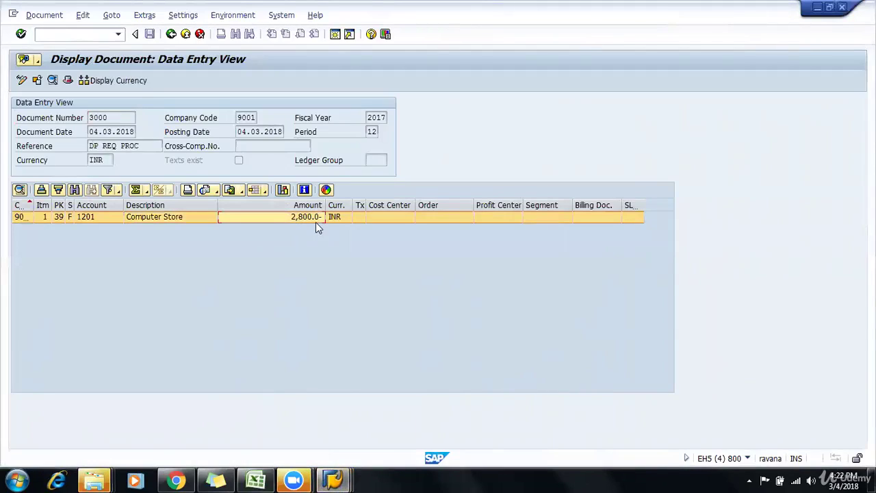
click(472, 281)
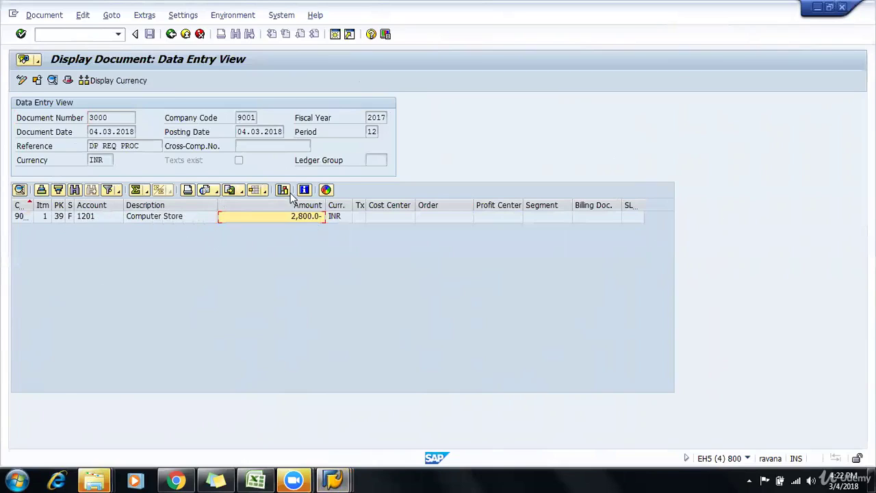
Open FBL1N in a new session and list all normal items for the Computer Store vendor in company code 9001.
click(92, 35)
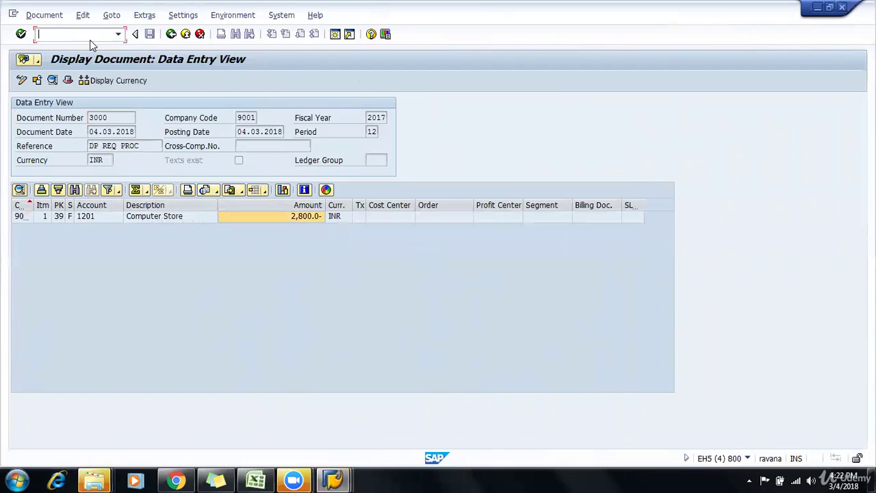
text(/OFBL1N)
key(Return)
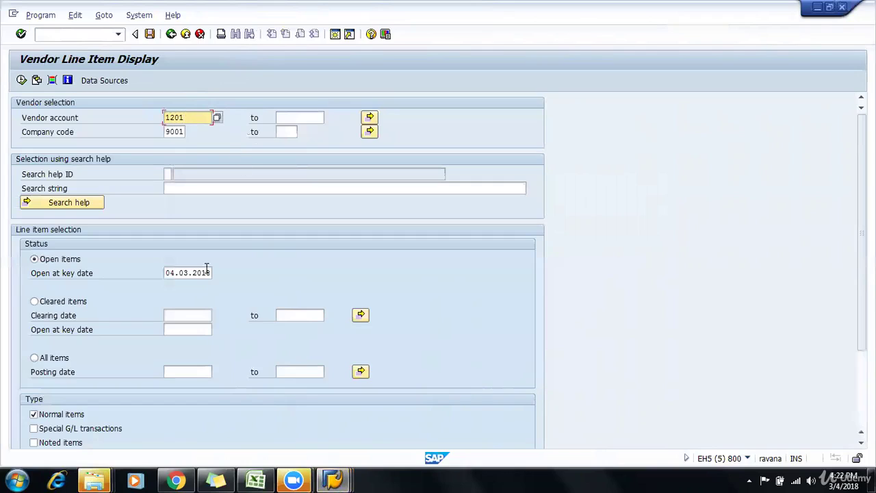
click(33, 357)
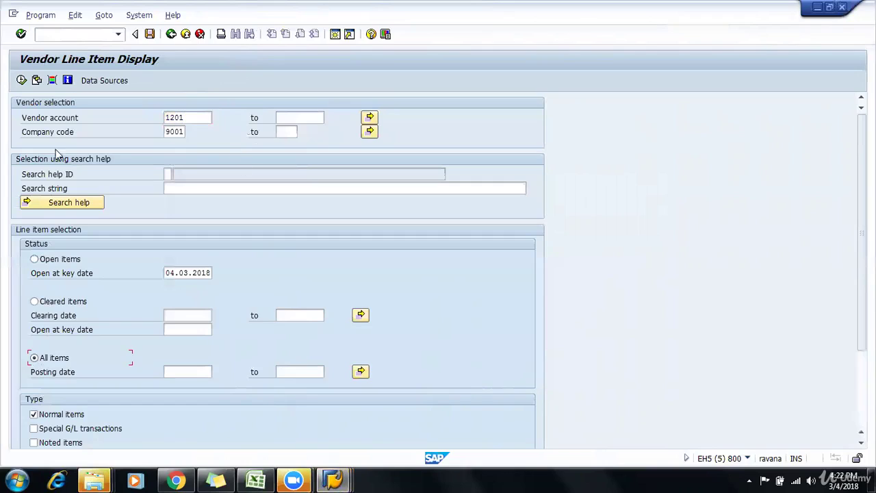
click(21, 80)
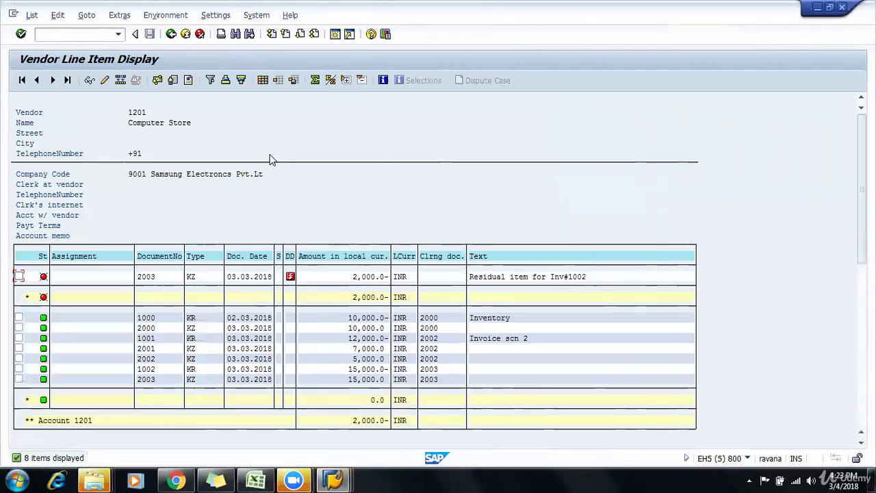
scroll(337, 274, down, 2)
scroll(337, 274, up, 1)
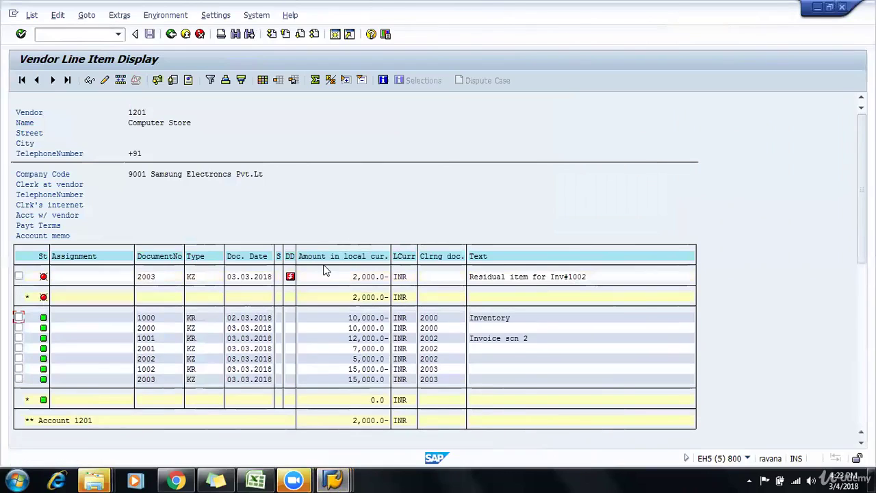
Change the line item type from normal items to noted items only, rerun the list and examine the down payment request entry.
click(171, 33)
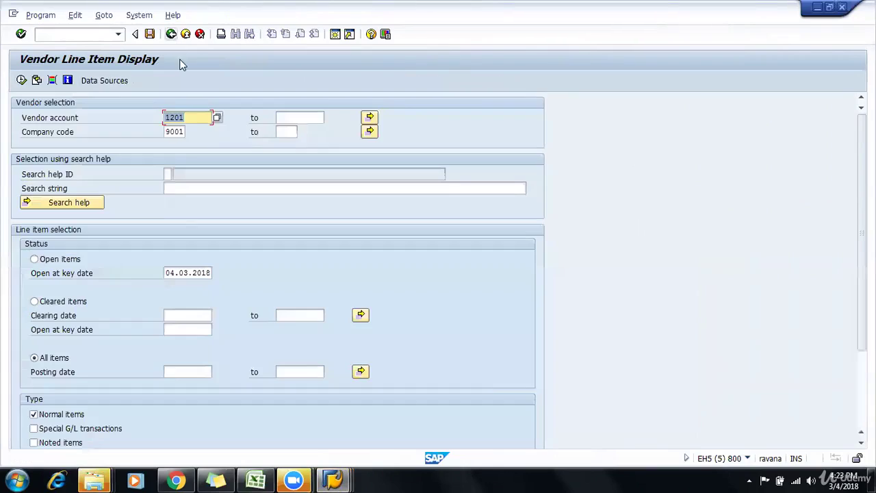
scroll(121, 339, down, 2)
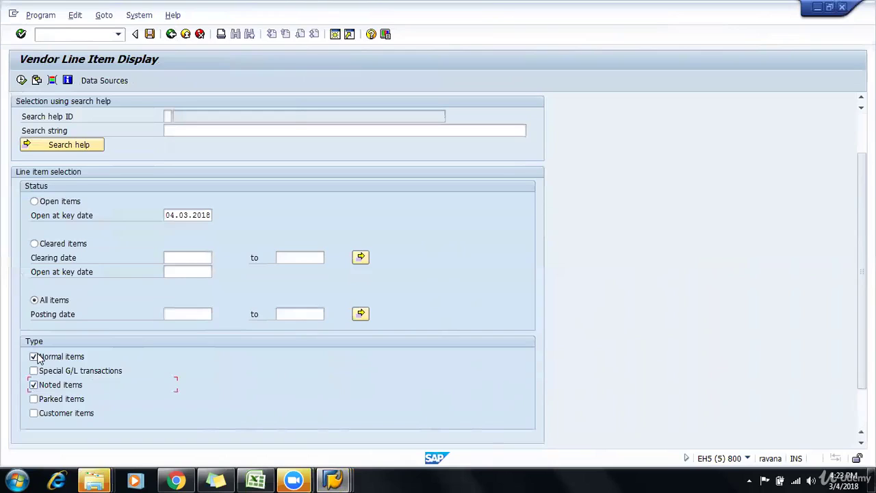
click(21, 80)
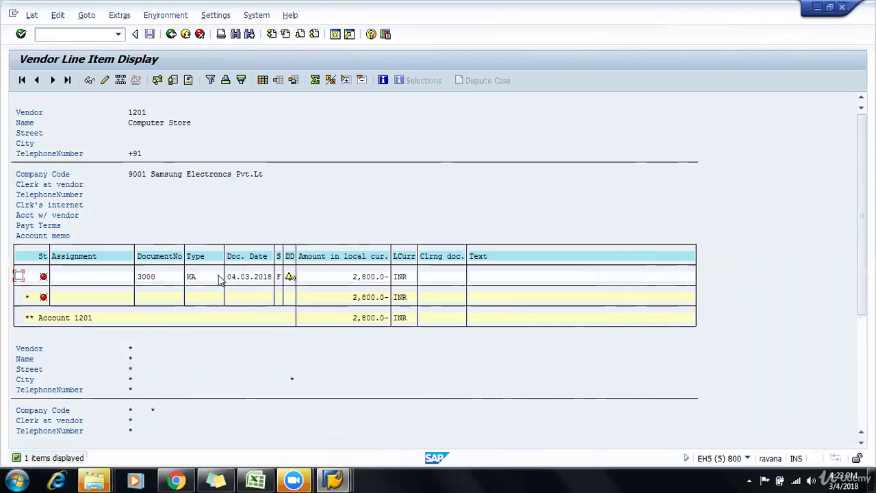
click(367, 277)
click(141, 278)
Go back to the selection, include normal items together with noted items and rerun the vendor list.
click(168, 37)
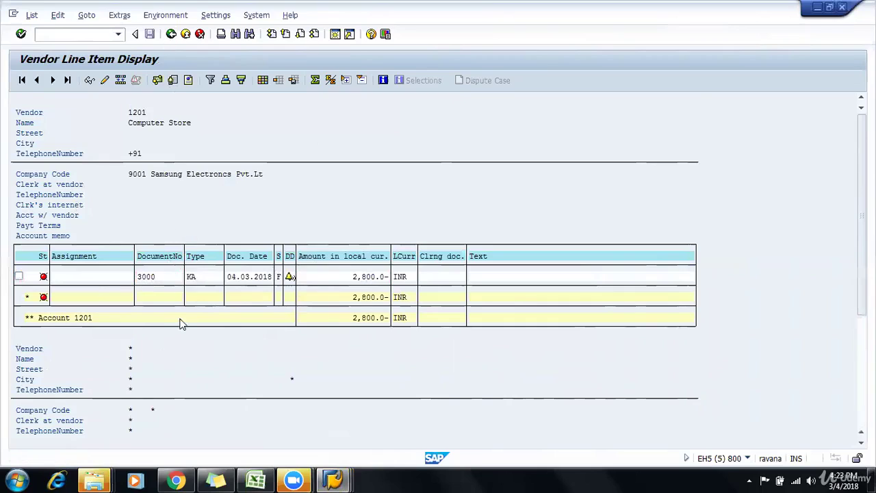
click(33, 415)
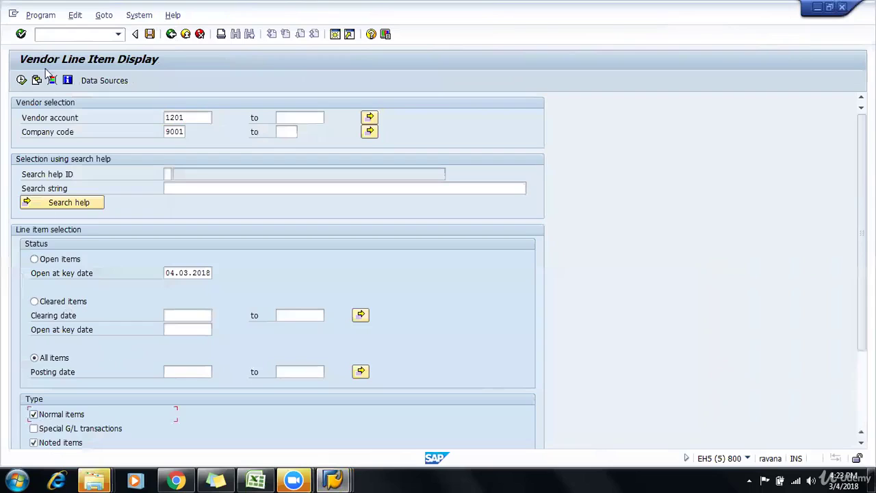
click(21, 80)
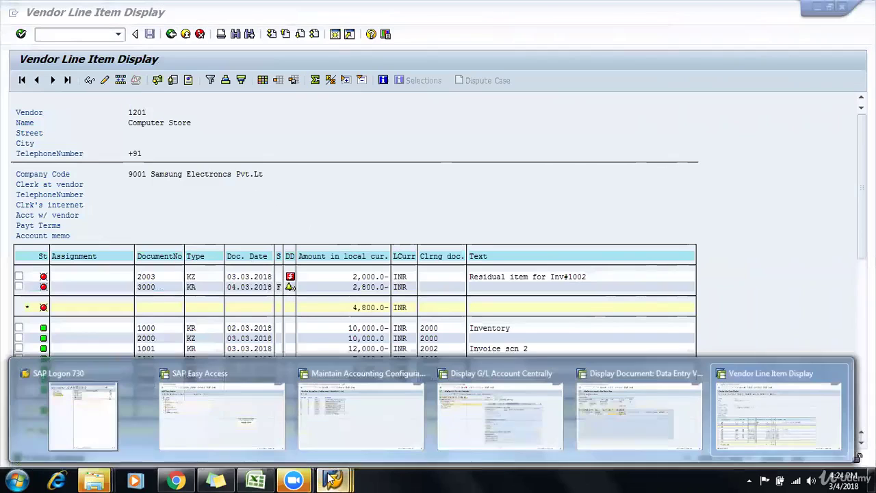
Switch to the Excel workbook and review the DP Request and DP Paid rows under User transactions.
click(271, 479)
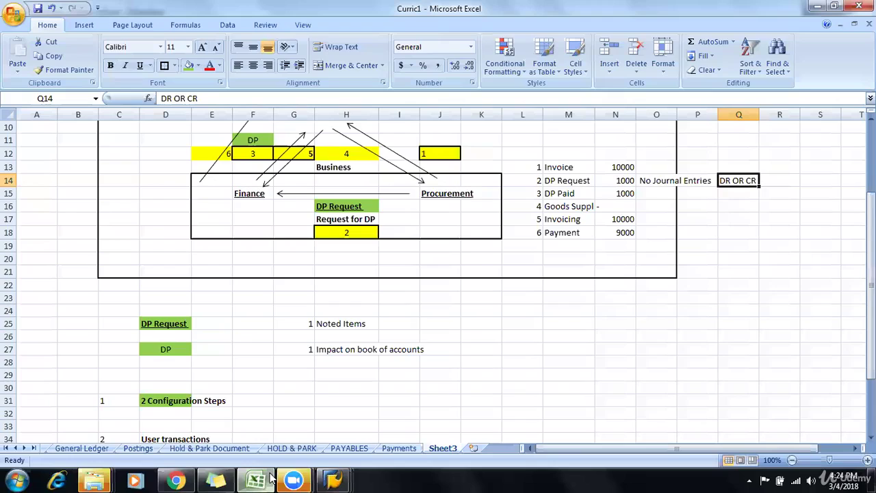
scroll(192, 377, down, 4)
click(189, 320)
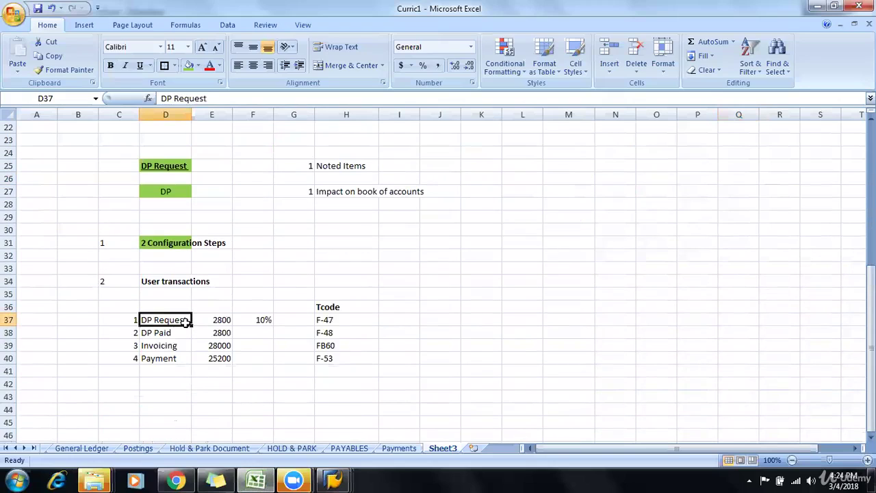
click(177, 334)
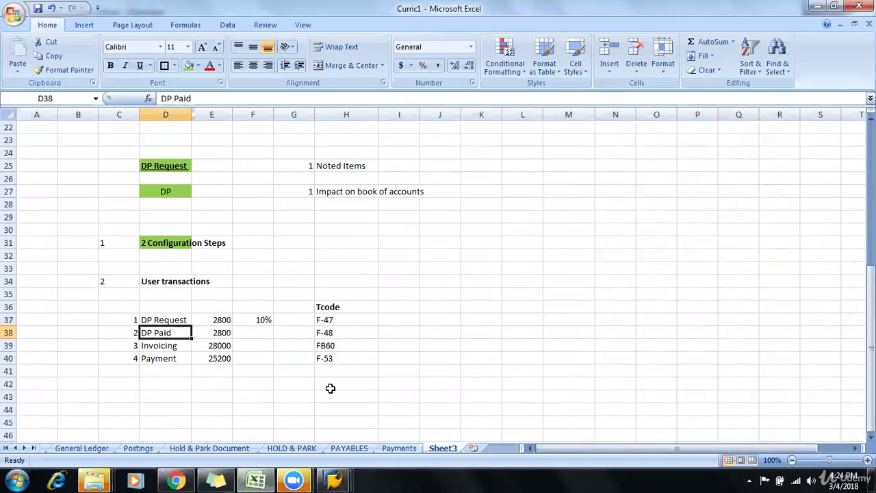
Return to the SAP vendor line items and rerun the list for posting date 04032018 with normal and noted items.
click(350, 479)
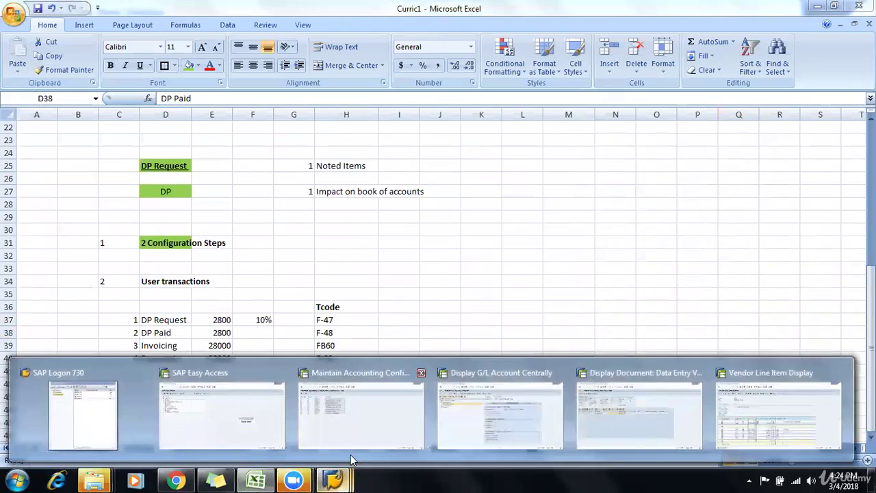
click(747, 384)
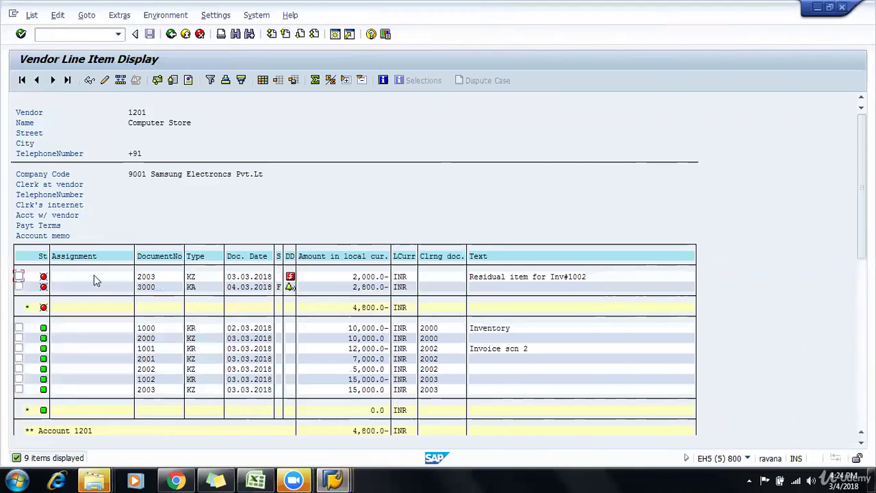
click(19, 286)
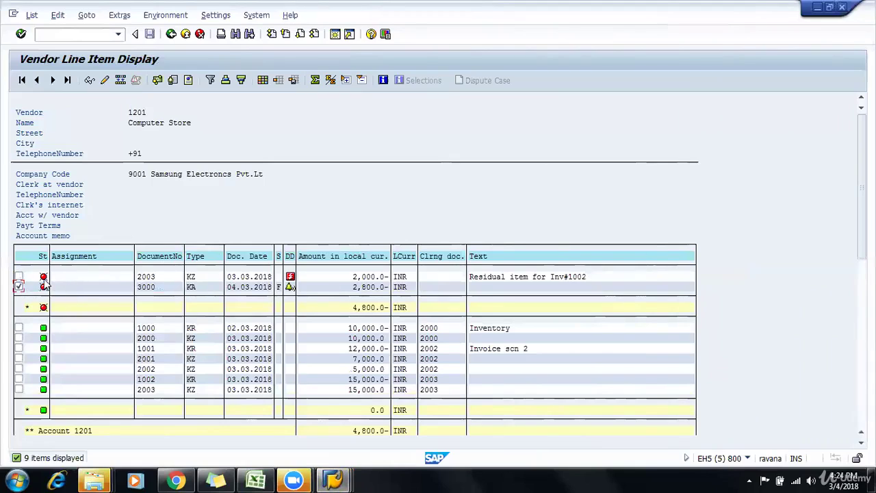
click(171, 36)
click(185, 371)
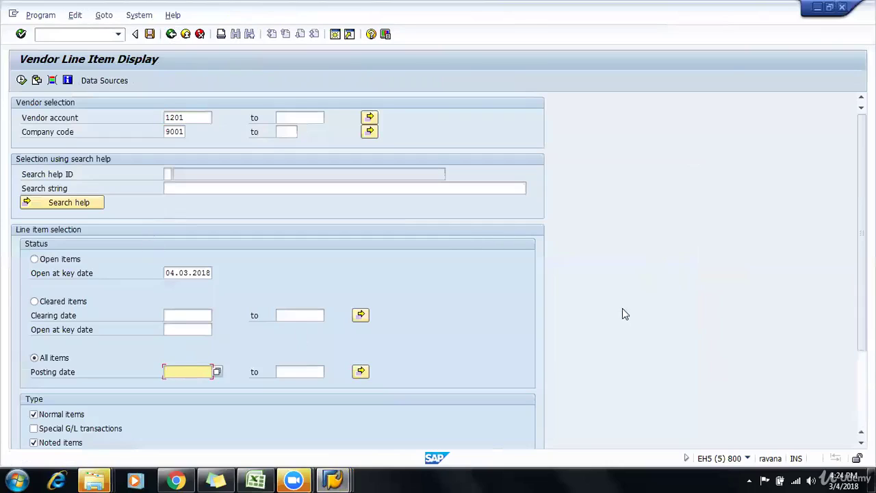
text(04032018)
key(F8)
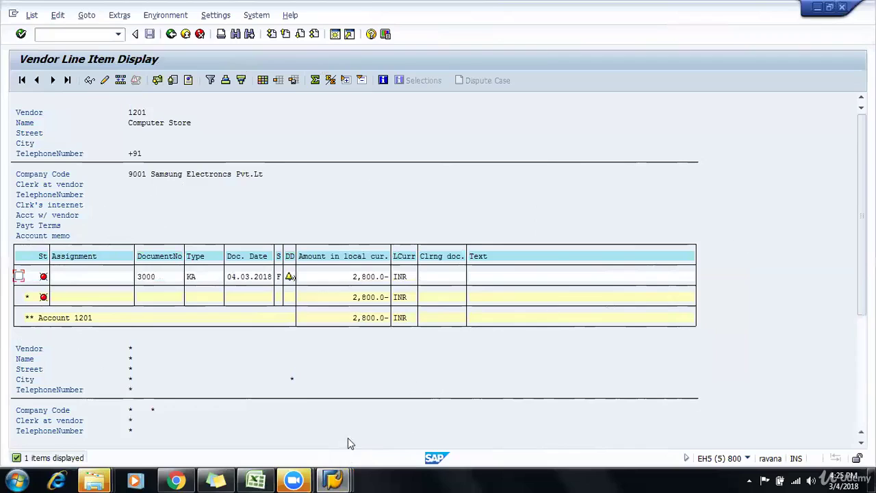
Leave the displayed document and the down payment request entry, and check the DP Paid transaction code in the Excel workbook.
click(333, 479)
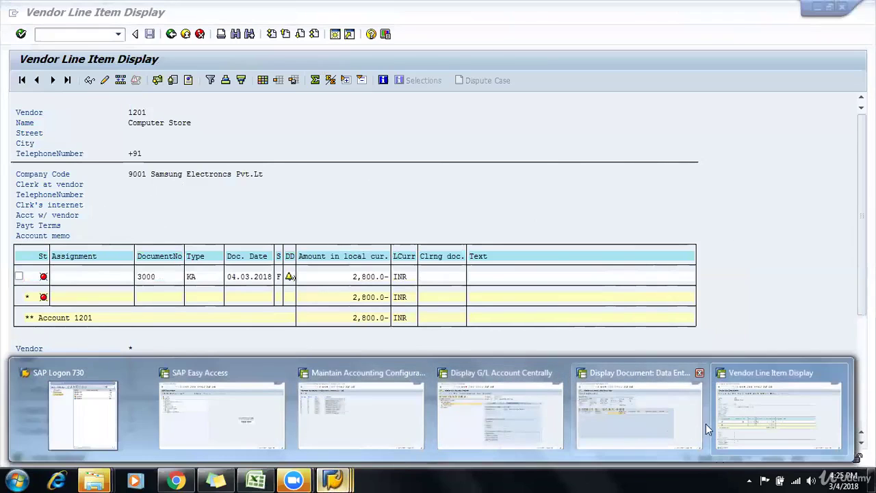
click(682, 421)
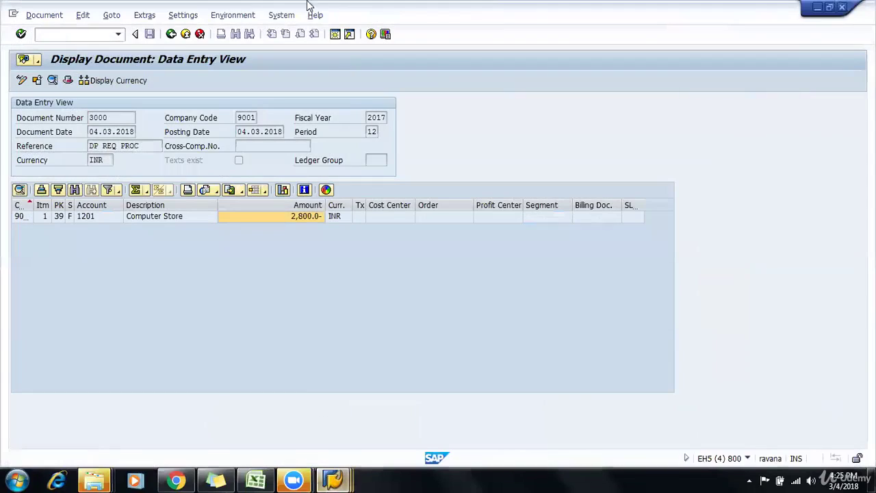
click(185, 34)
click(186, 34)
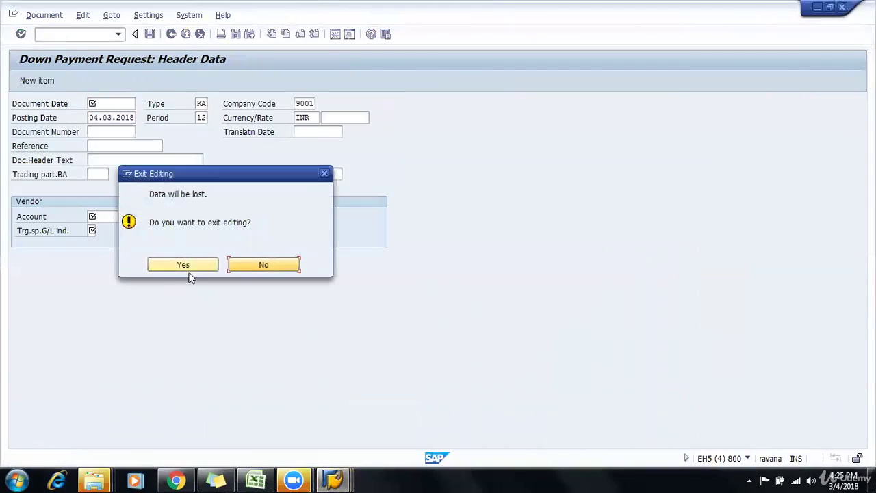
click(255, 480)
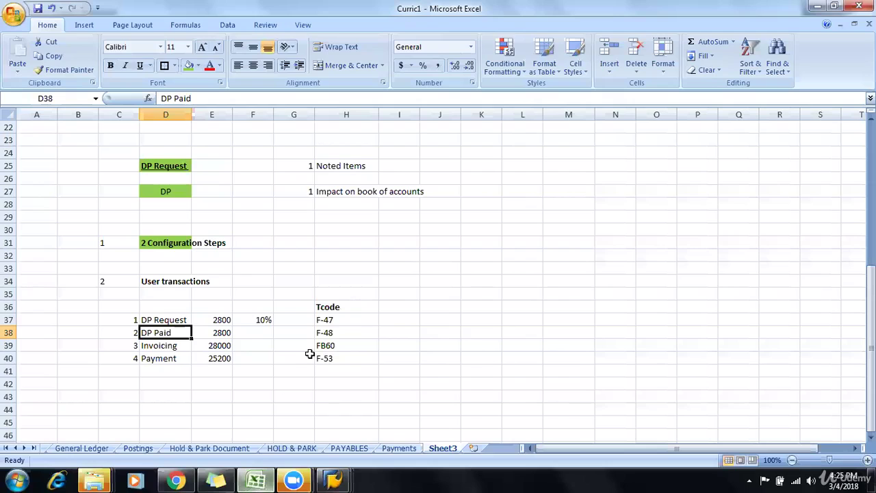
click(333, 332)
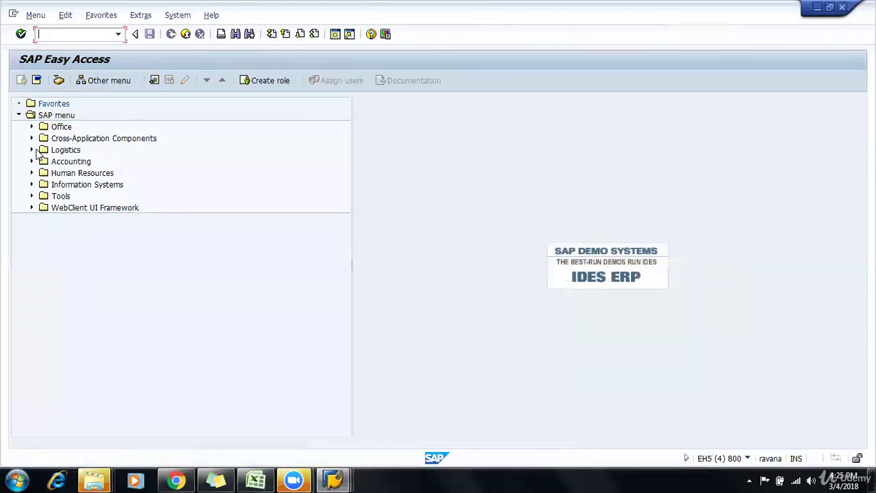
Open the F-48 Down Payment transaction under Accounting, Financial Accounting, Accounts Payable, Document Entry, Down Payment in the SAP tree.
click(32, 174)
click(32, 161)
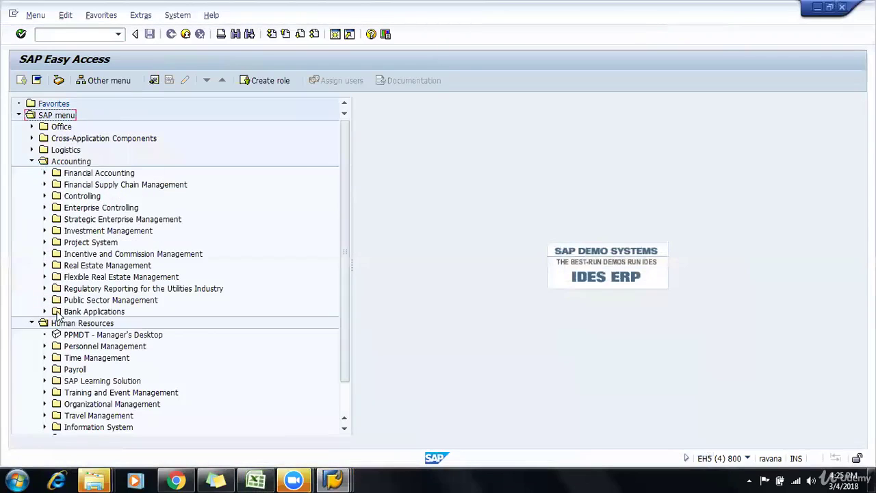
click(32, 323)
click(75, 175)
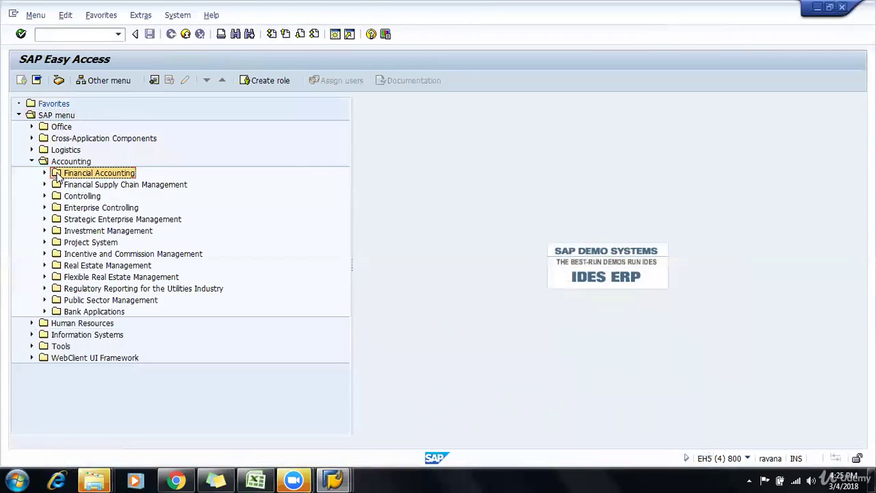
click(45, 173)
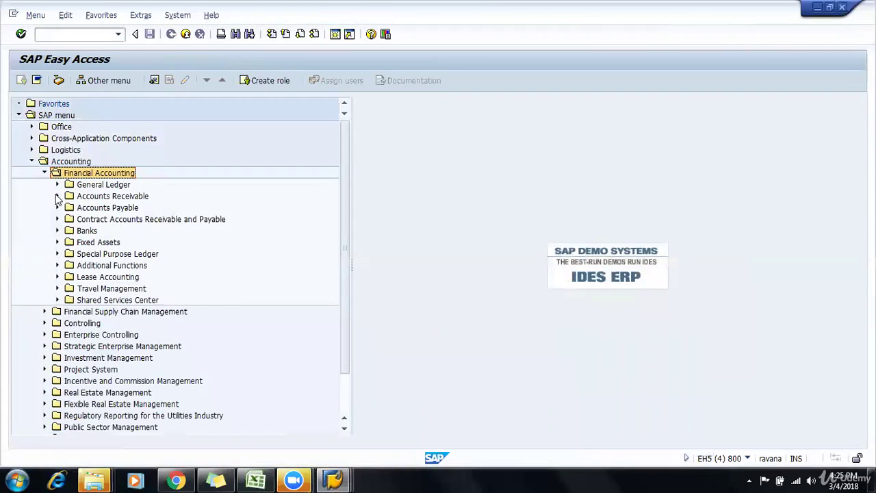
click(57, 207)
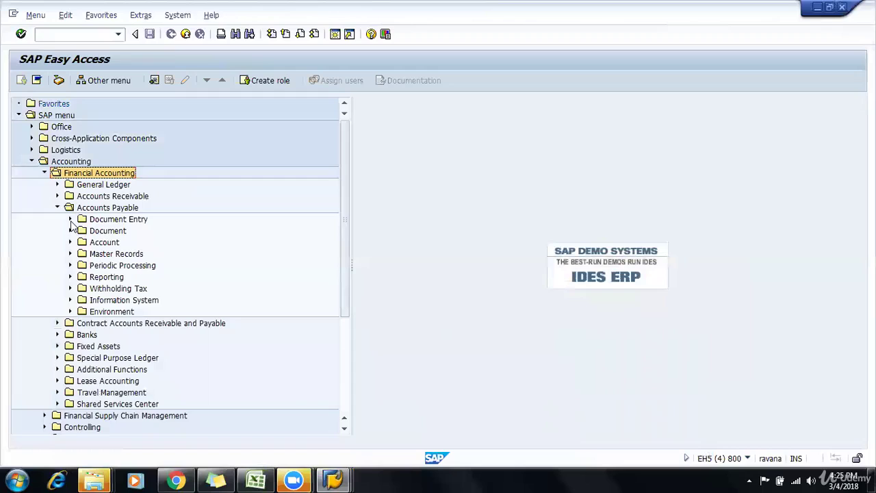
click(70, 219)
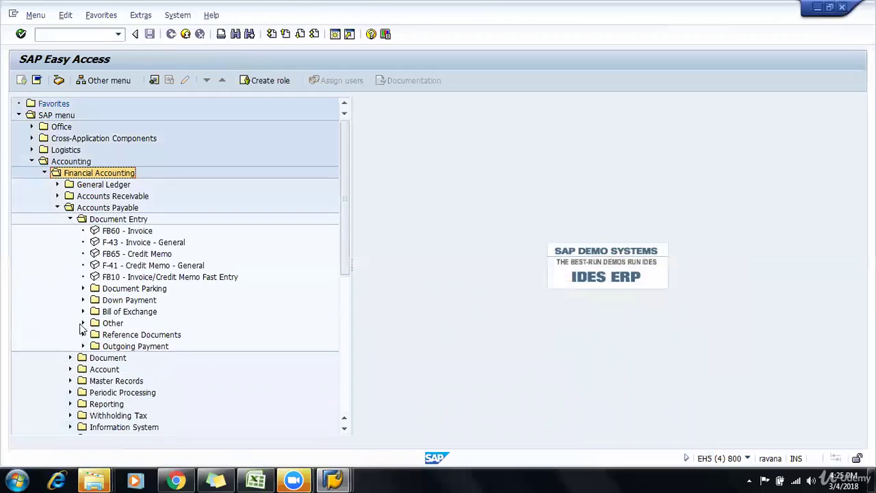
click(83, 288)
click(83, 300)
double_click(157, 323)
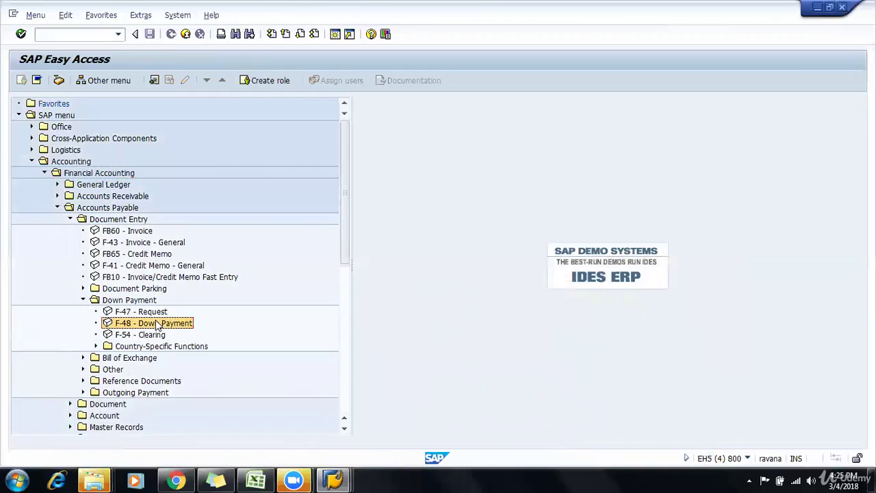
text(04032018)
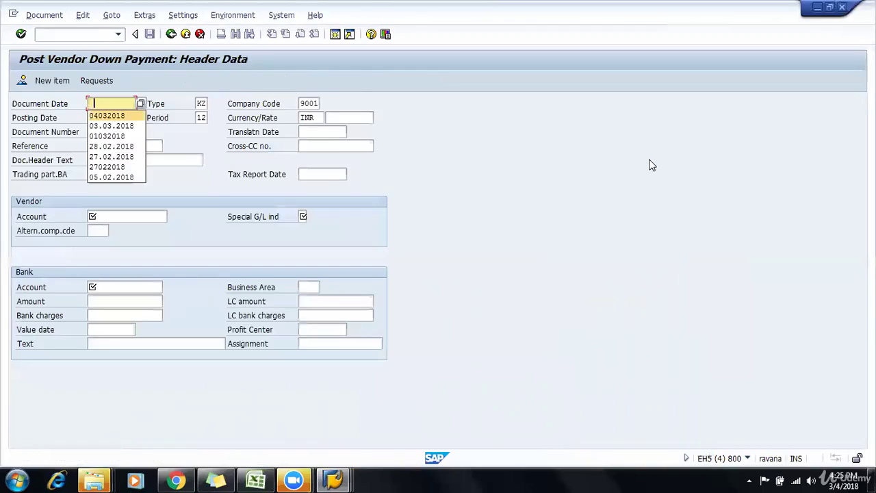
key(Tab)
key(Tab)
key(Tab)
key(Tab)
key(Tab)
key(Tab)
key(shift+Tab)
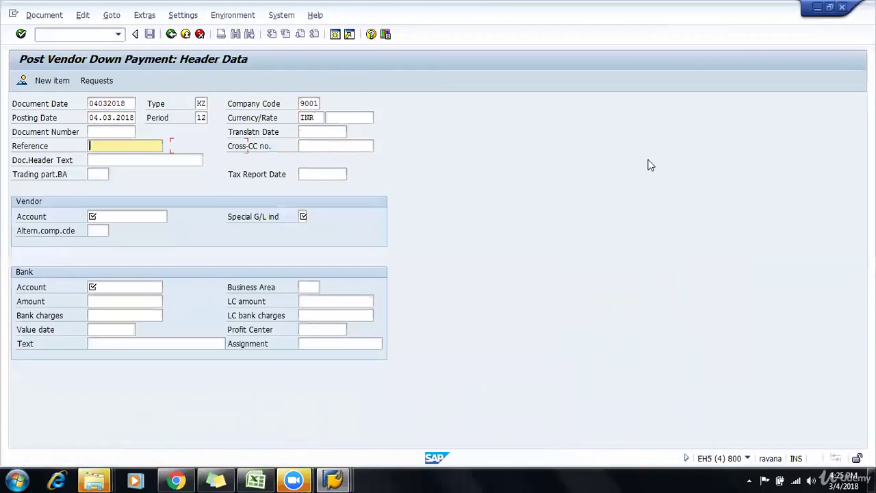
text(DP)
key(Tab)
key(Tab)
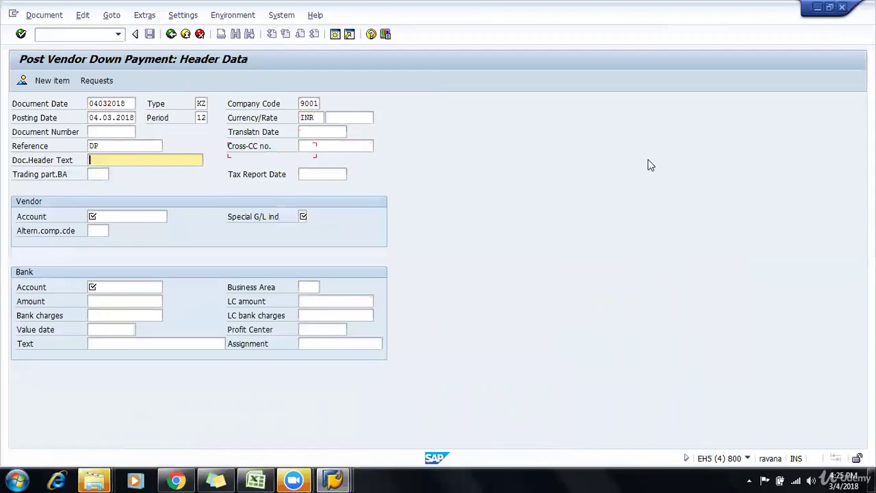
text(DP)
key(Tab)
key(Tab)
key(Tab)
text(1201)
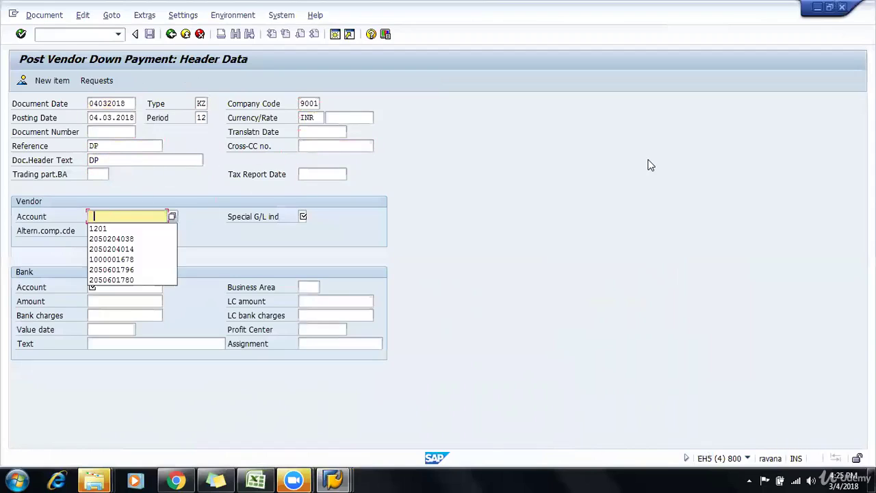
key(Tab)
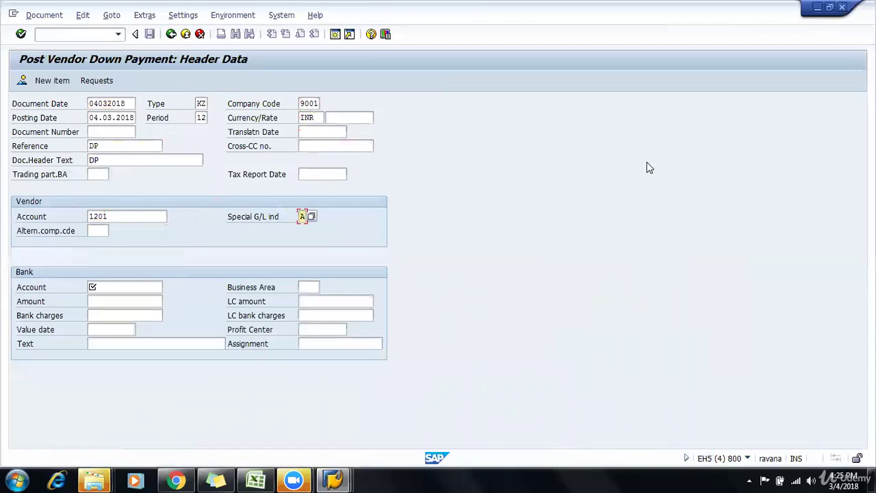
key(Tab)
key(Tab)
key(BackSpace)
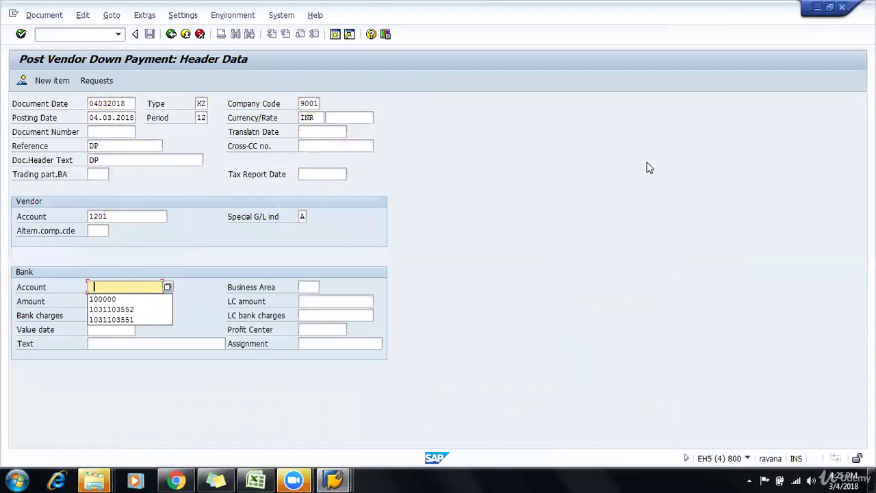
key(Down)
key(Return)
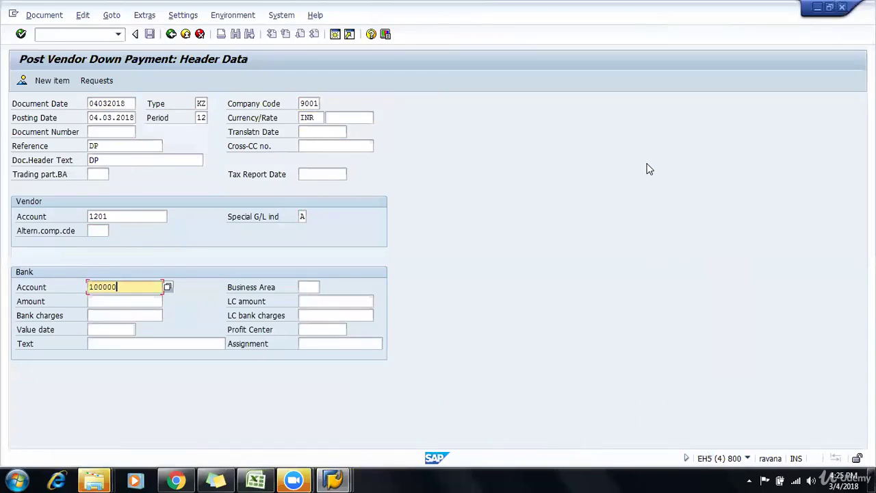
key(Tab)
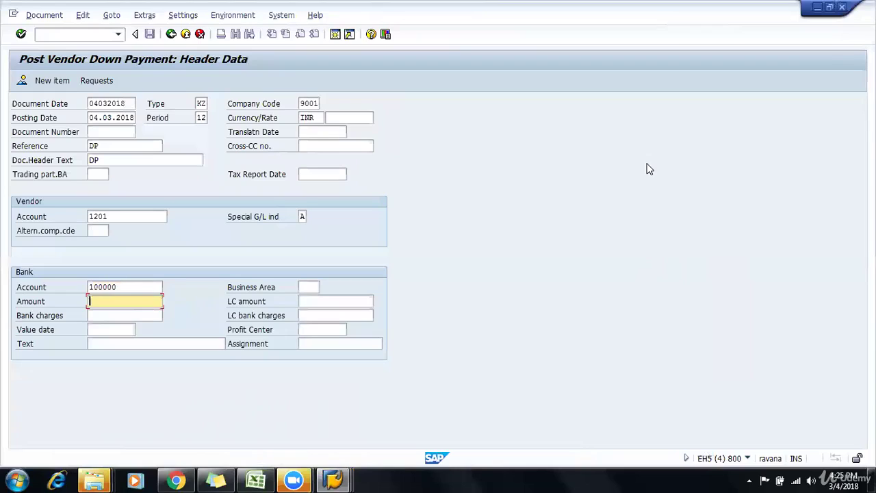
text(2800)
key(Return)
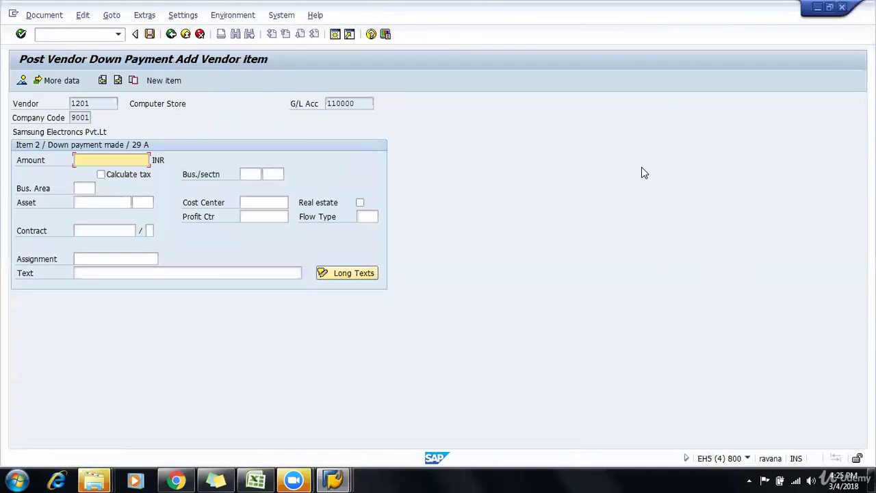
text(2800)
key(Tab)
key(Tab)
key(Tab)
key(Tab)
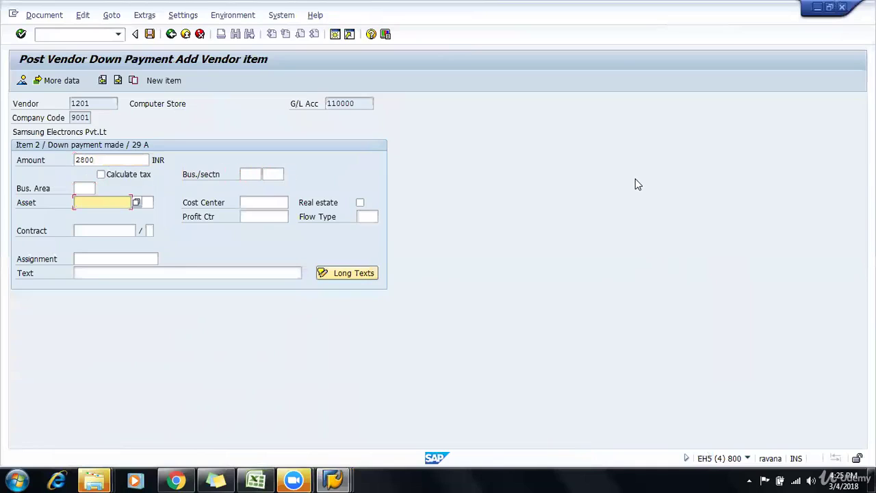
key(shift+F2)
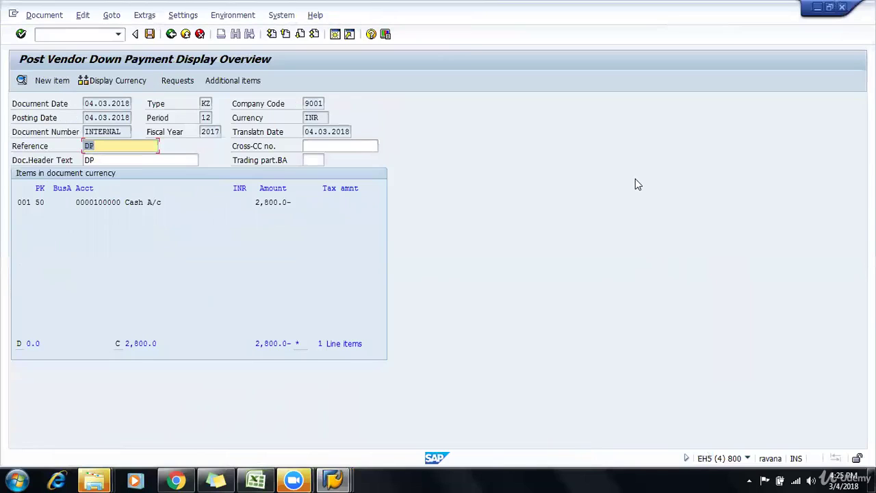
key(F3)
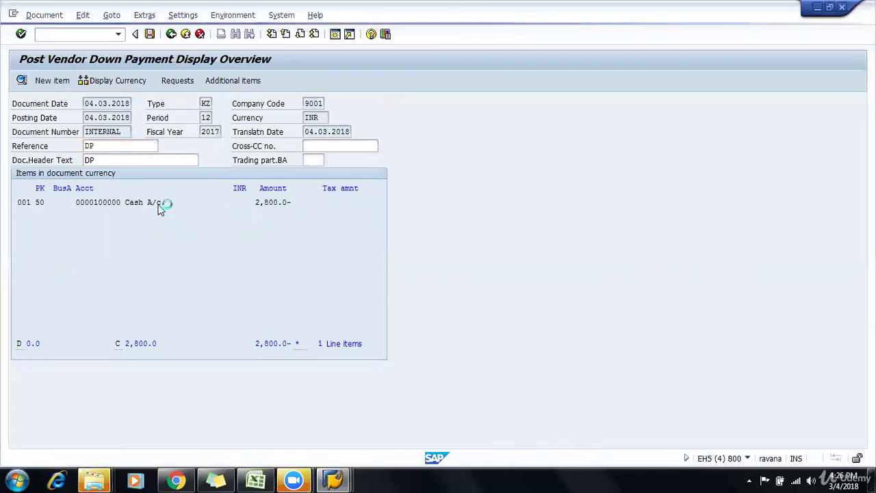
click(179, 265)
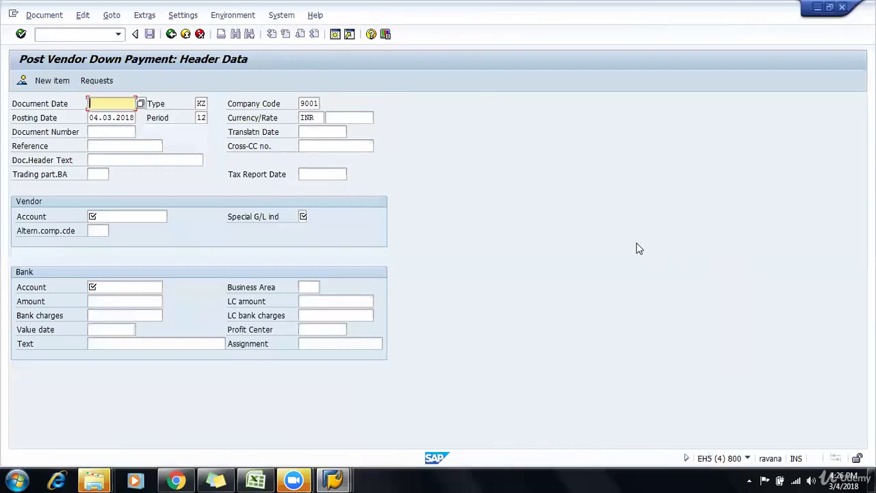
Enter document date 04032018, with DP as both the reference and the document header text of the vendor down payment.
text(04032018)
key(Tab)
key(Tab)
key(Tab)
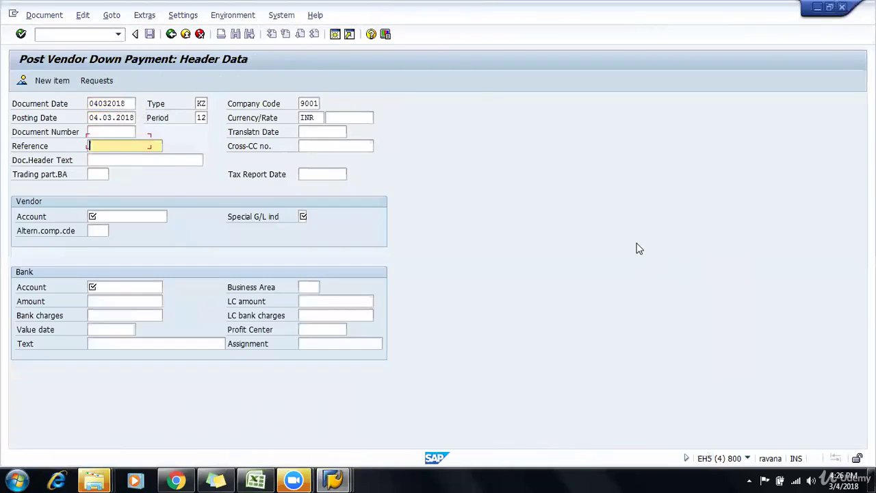
text(DP)
key(Tab)
text(DP)
key(Tab)
Enter the Computer Store vendor's account number with special G/L indicator A.
key(Tab)
text(1201)
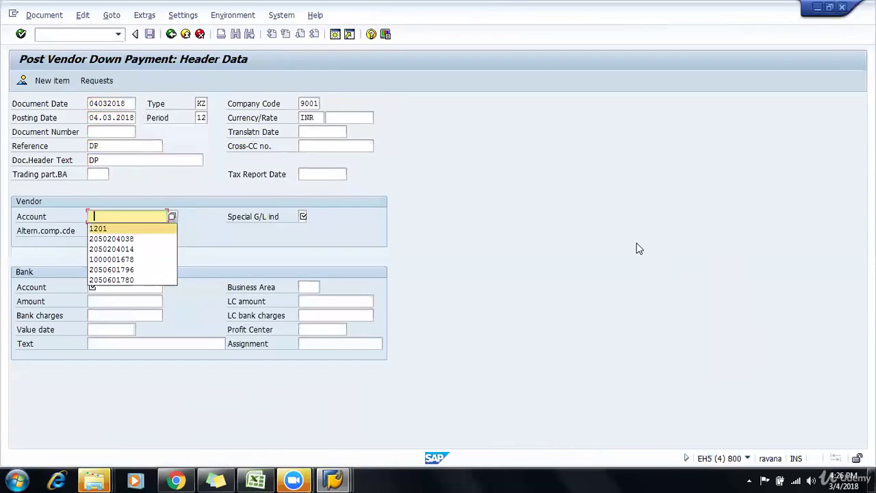
key(Tab)
text(A)
Set the cash account as the bank account of the down payment, with an amount of 2800.
key(Tab)
key(Tab)
text(100000)
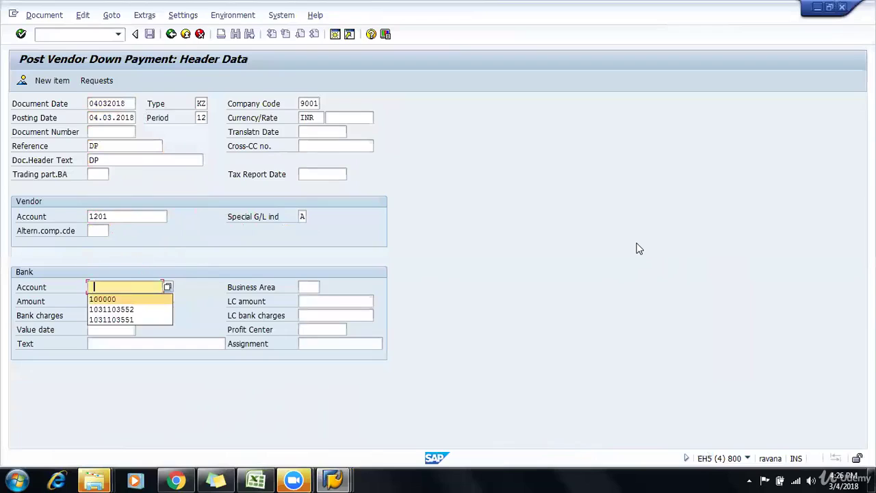
key(Tab)
text(2800)
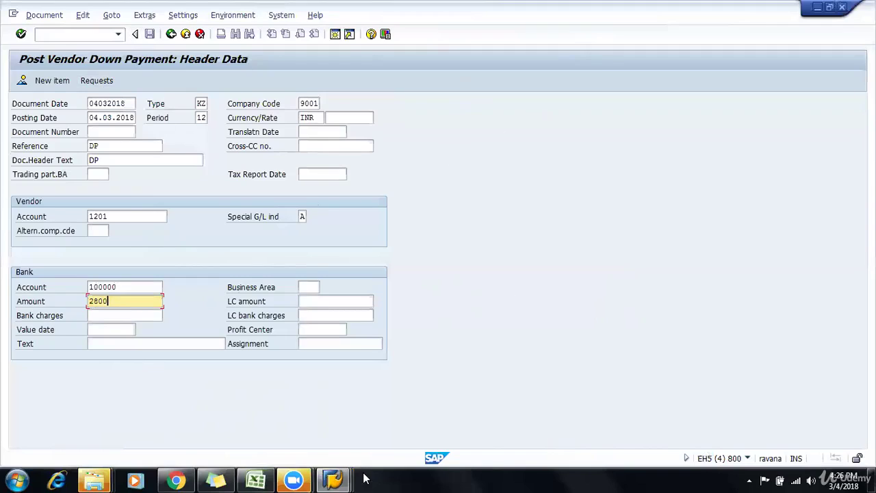
Look at the open down payment request in the vendor line item list and return to the down payment header.
mouse_move(332, 479)
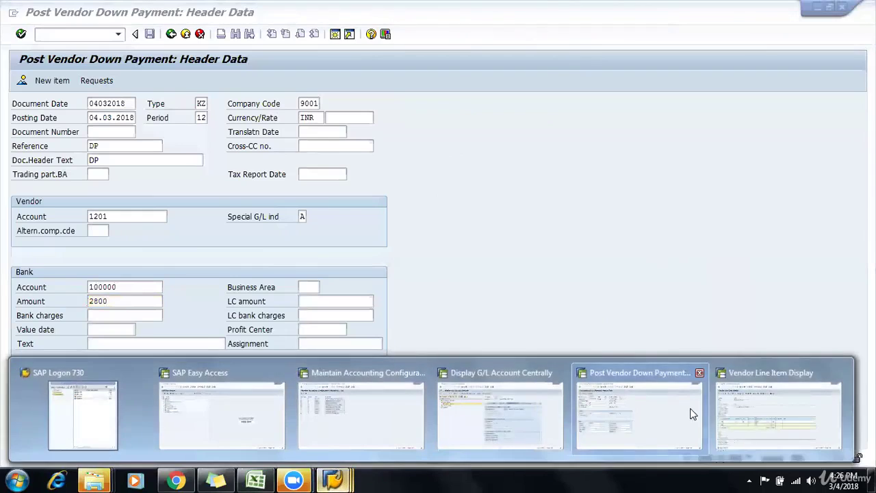
click(774, 411)
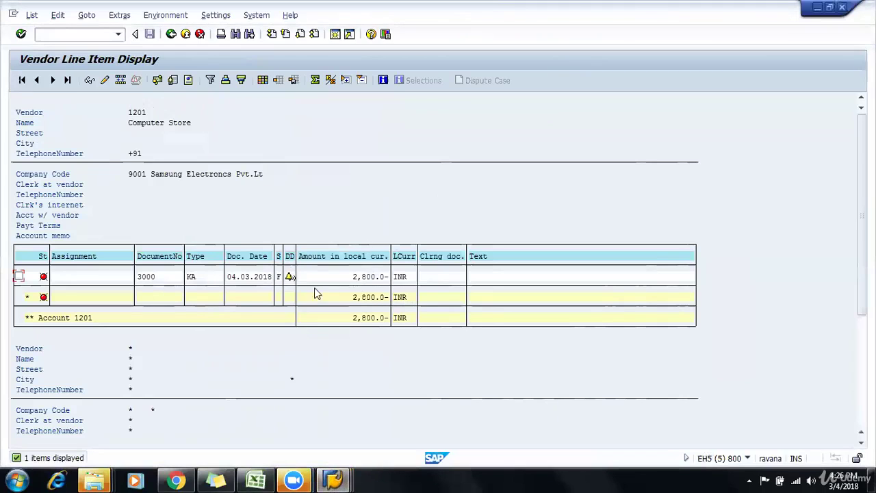
mouse_move(334, 479)
click(603, 418)
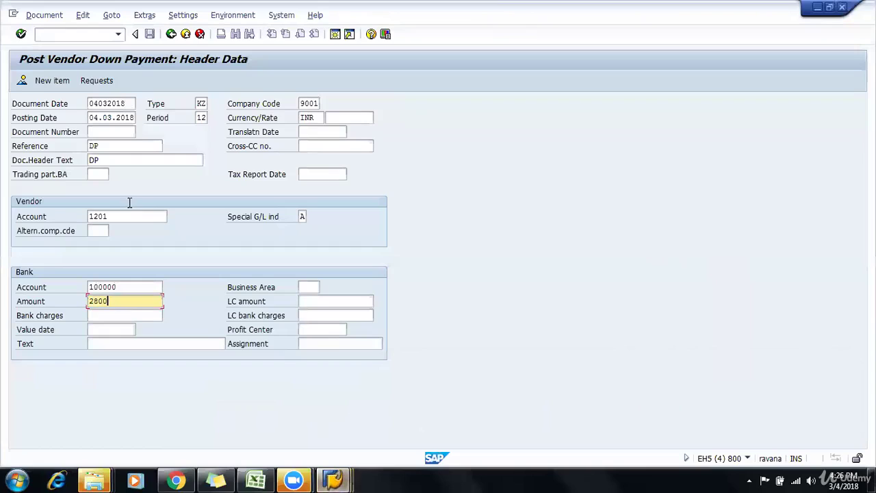
List the vendor's down payment requests, select the 2,800 request dated 04.03.2018 and review its row across all columns.
click(102, 81)
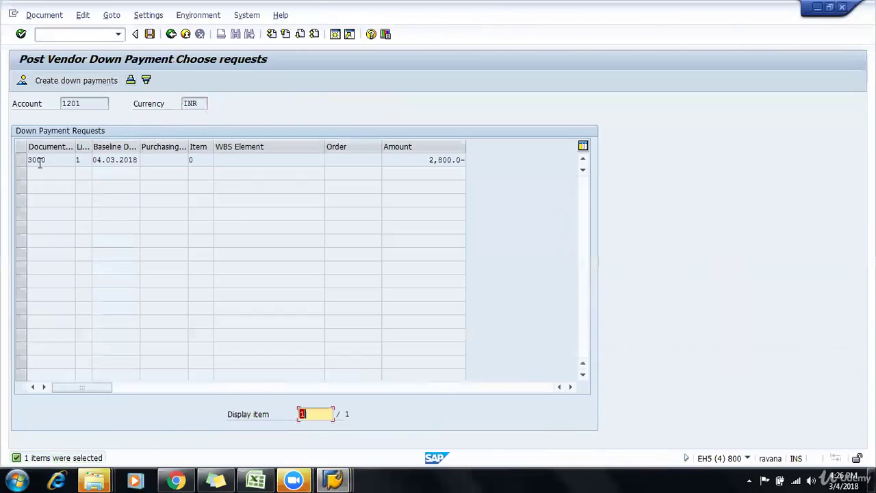
click(21, 164)
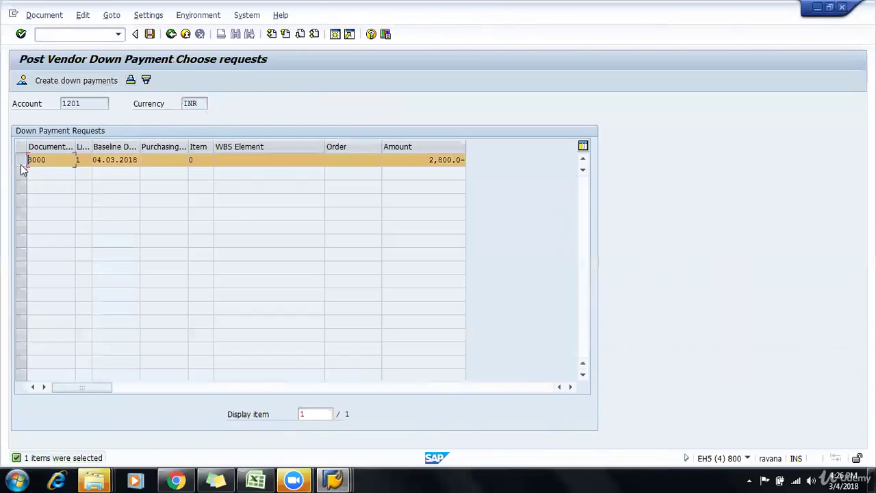
click(440, 158)
double_click(440, 159)
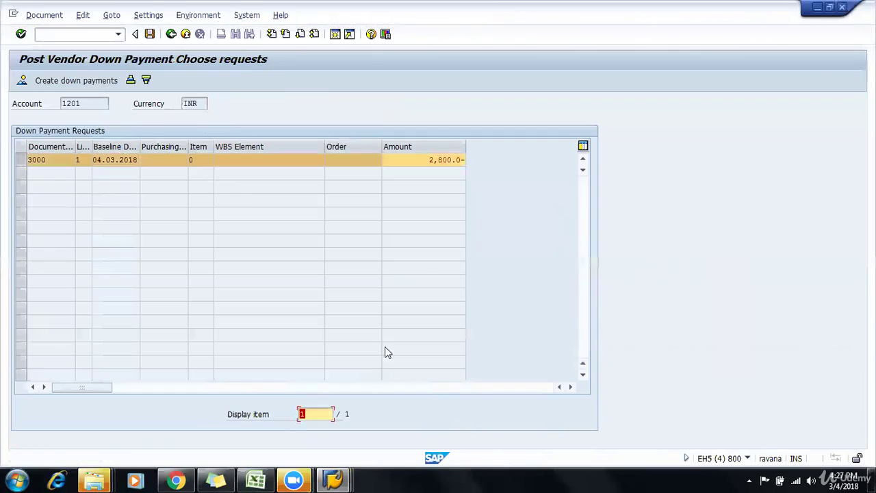
click(409, 388)
drag(409, 388, 346, 391)
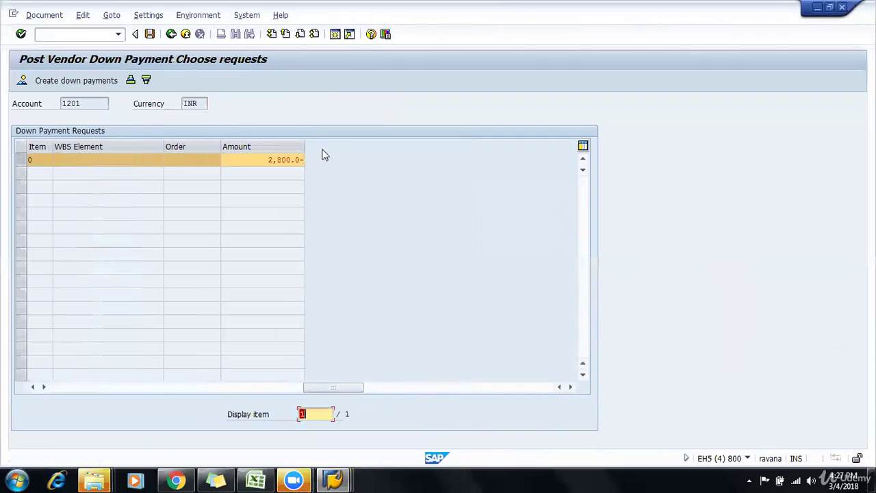
Select the 2,800 down payment request dated 04.03.2018 and create the vendor down payment from it.
click(266, 159)
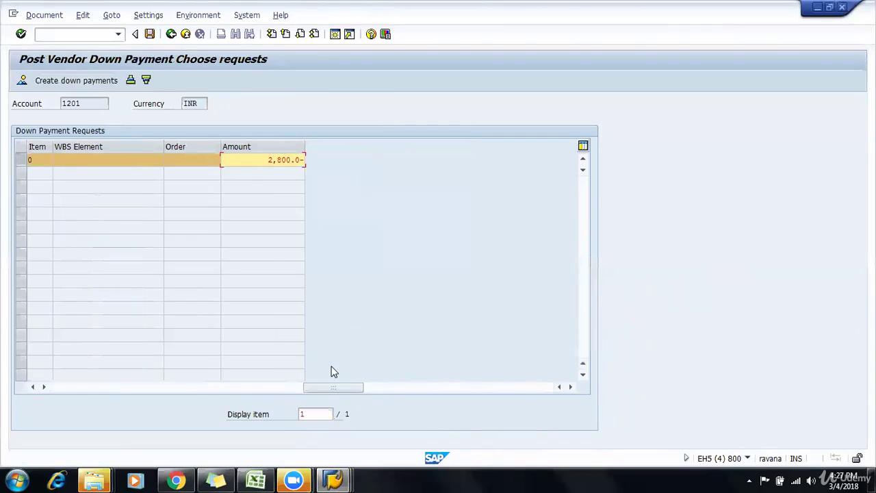
drag(324, 385, 47, 430)
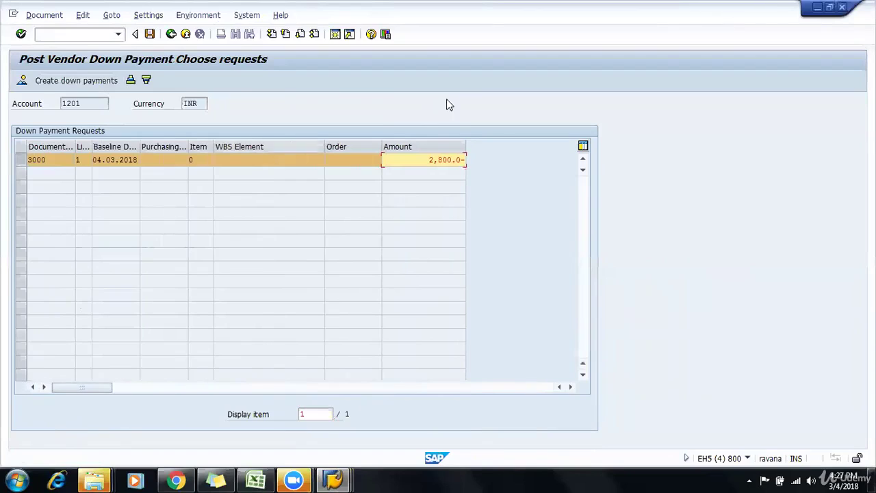
key(Return)
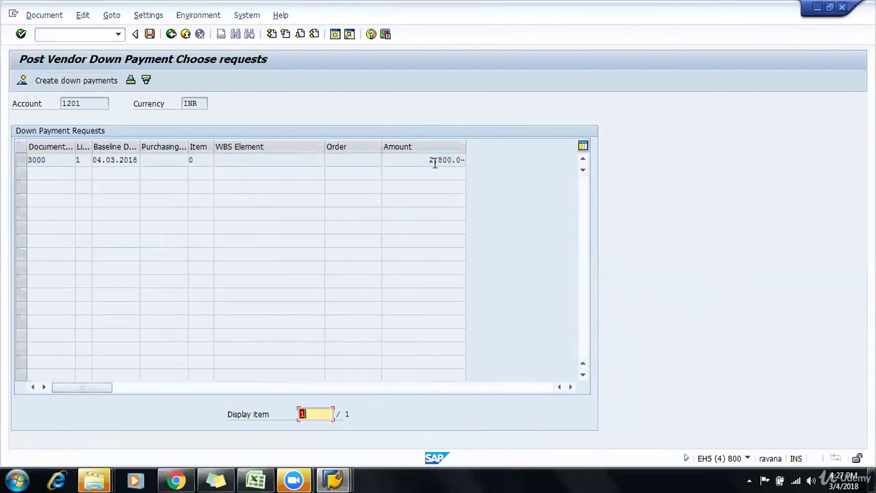
click(354, 160)
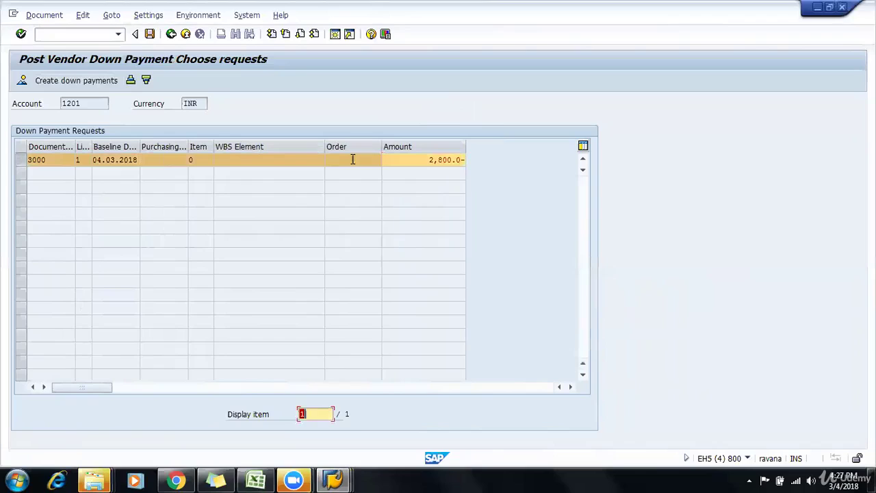
click(19, 167)
click(20, 160)
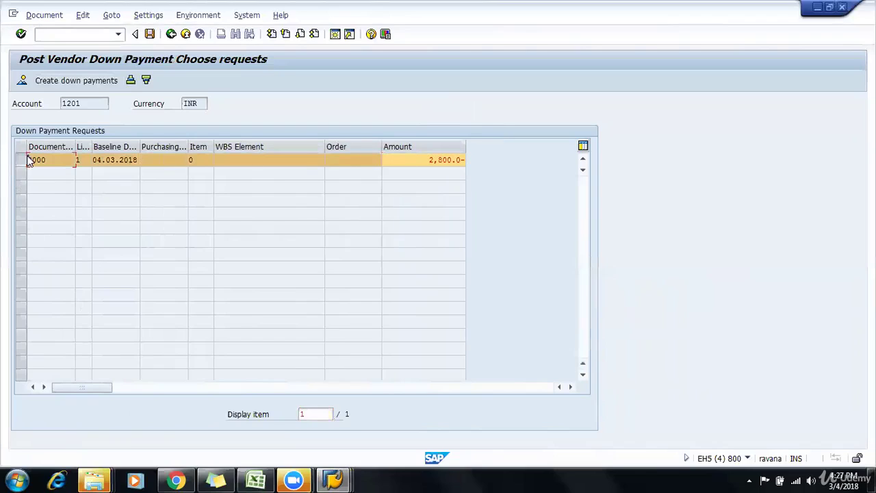
click(98, 82)
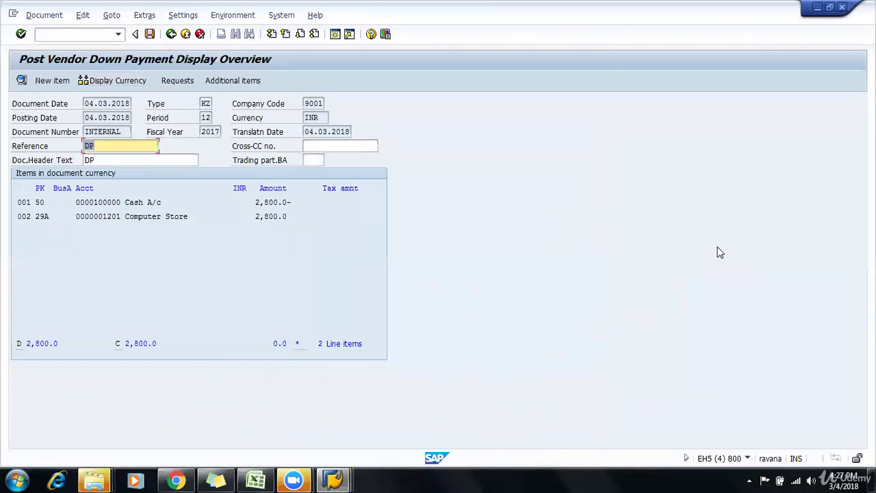
Check the cash and Computer Store line items of the down payment and post the document.
drag(94, 217, 132, 243)
click(132, 236)
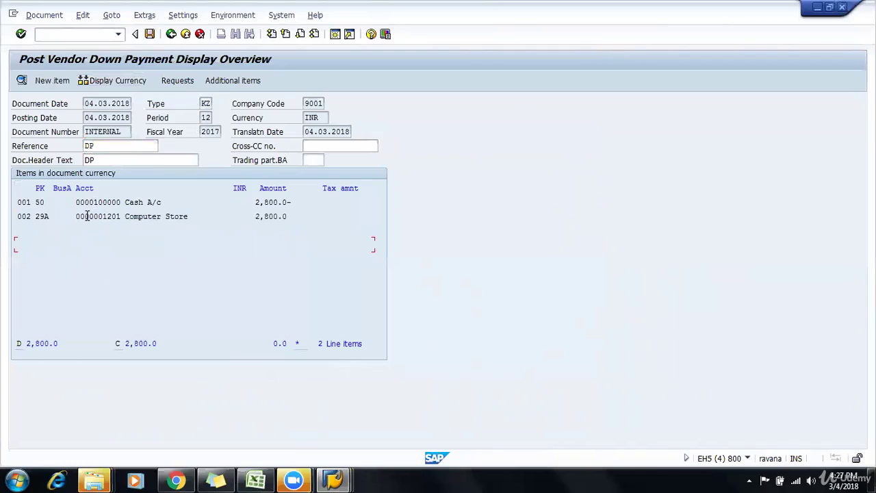
drag(80, 217, 285, 219)
click(131, 218)
click(70, 216)
drag(71, 216, 317, 222)
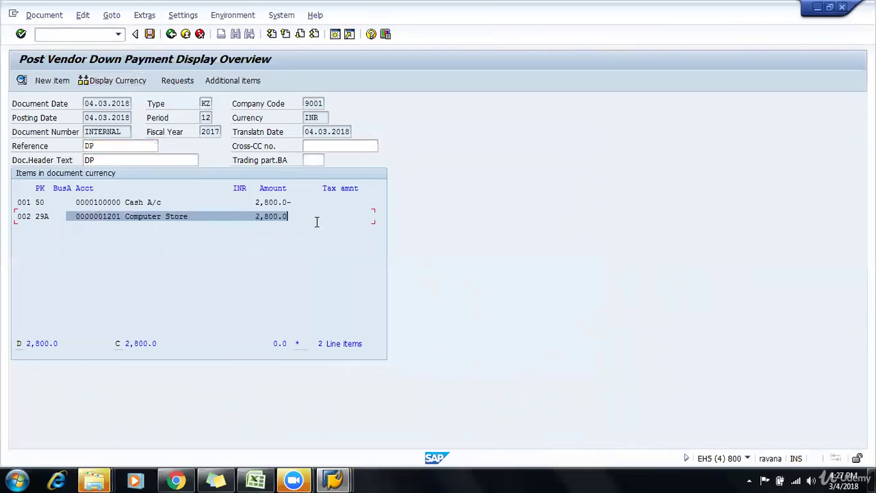
click(242, 203)
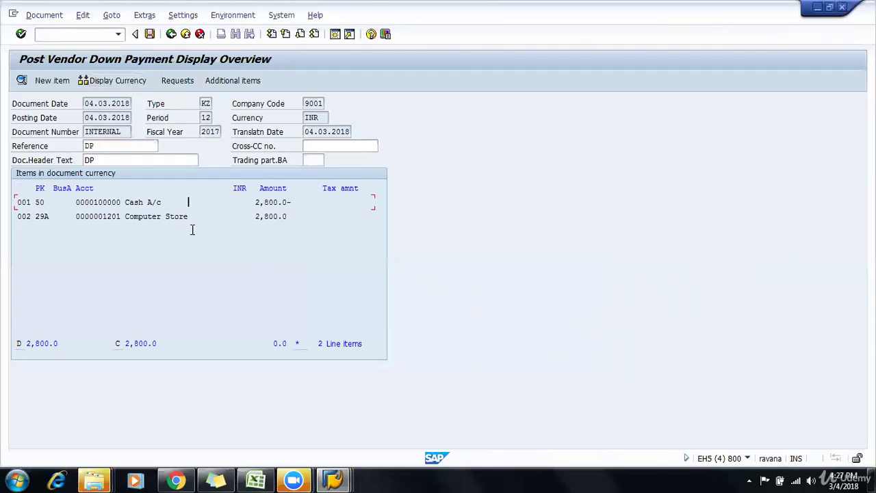
drag(103, 219, 302, 219)
click(227, 217)
drag(75, 202, 326, 207)
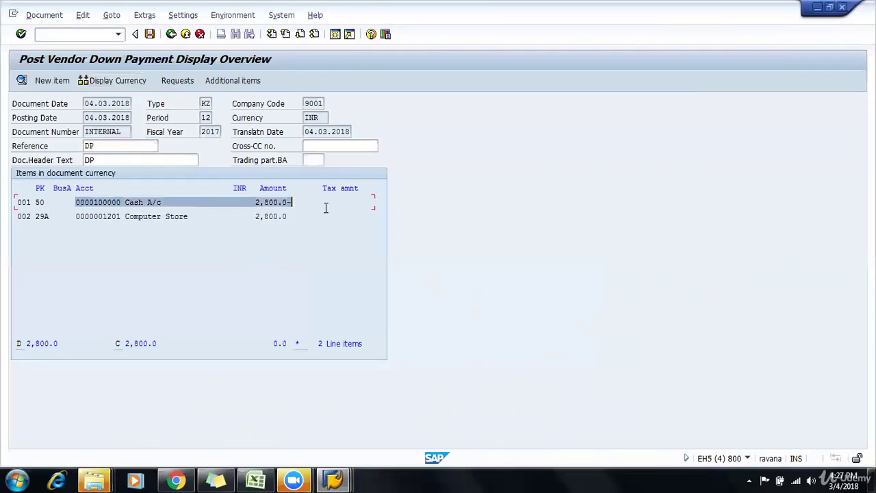
click(255, 205)
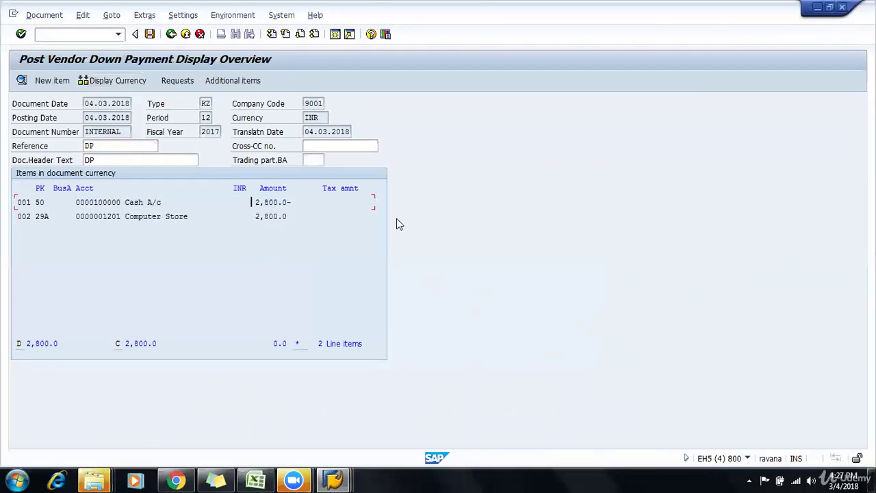
click(150, 34)
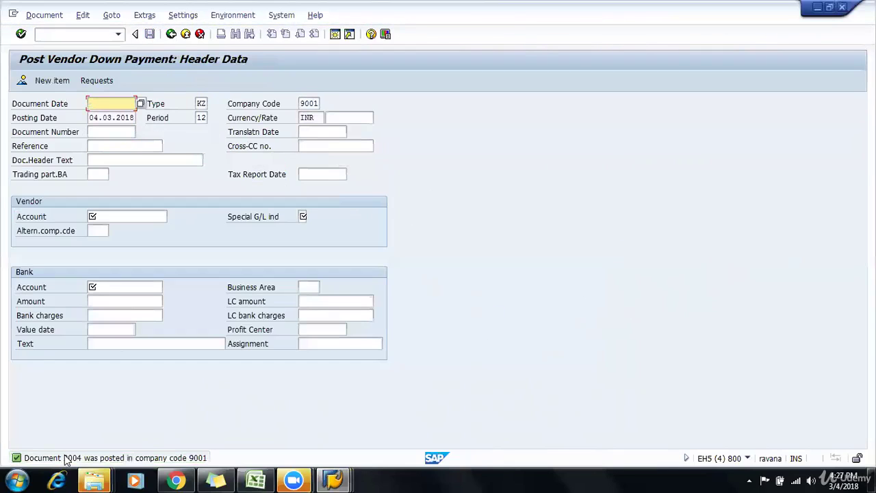
Rerun the Computer Store vendor's line item list with special G/L transactions included and examine the down payment item.
click(337, 476)
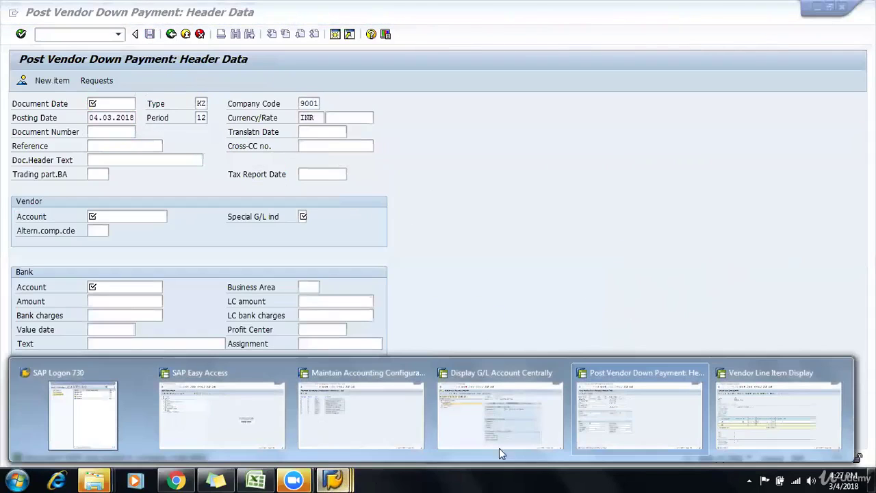
click(753, 438)
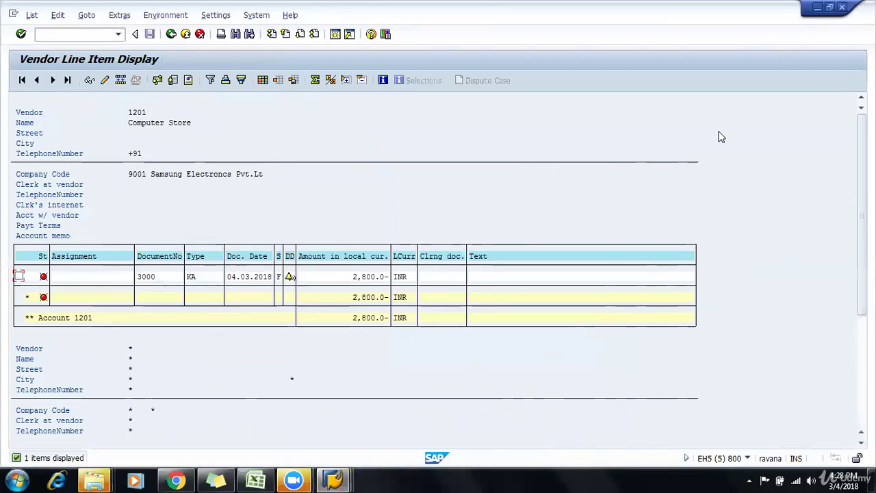
click(172, 34)
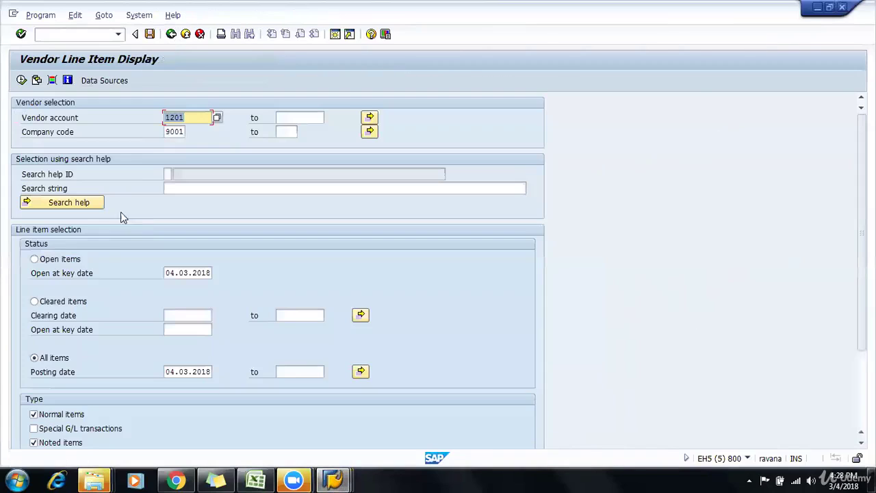
click(34, 429)
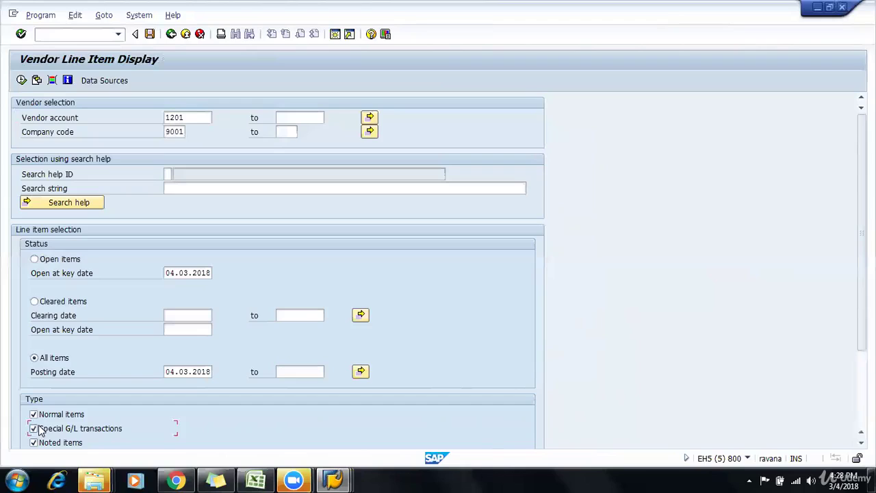
click(21, 80)
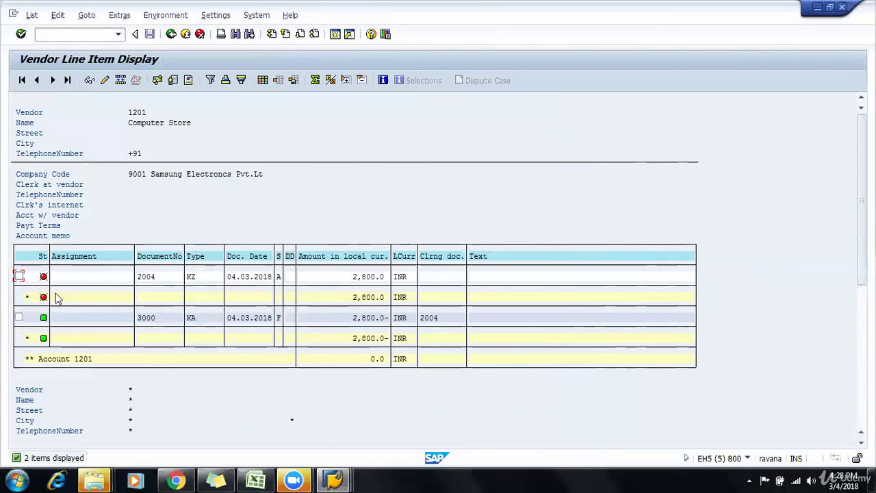
click(373, 277)
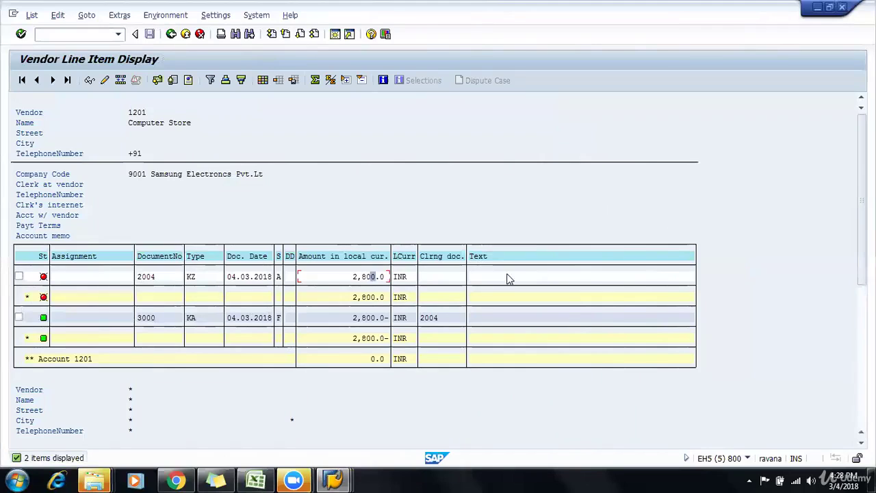
click(561, 277)
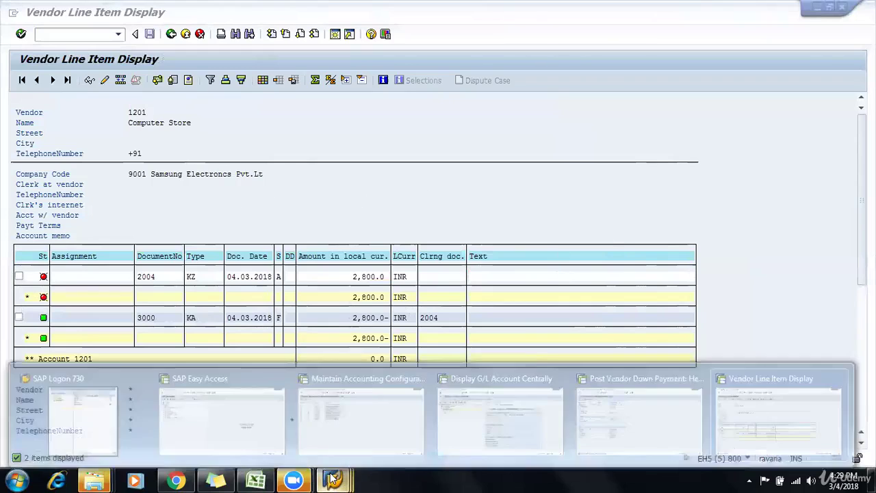
Switch to Excel and fill the DP Request and DP Paid cells with their amounts (D37:E38) green.
click(258, 480)
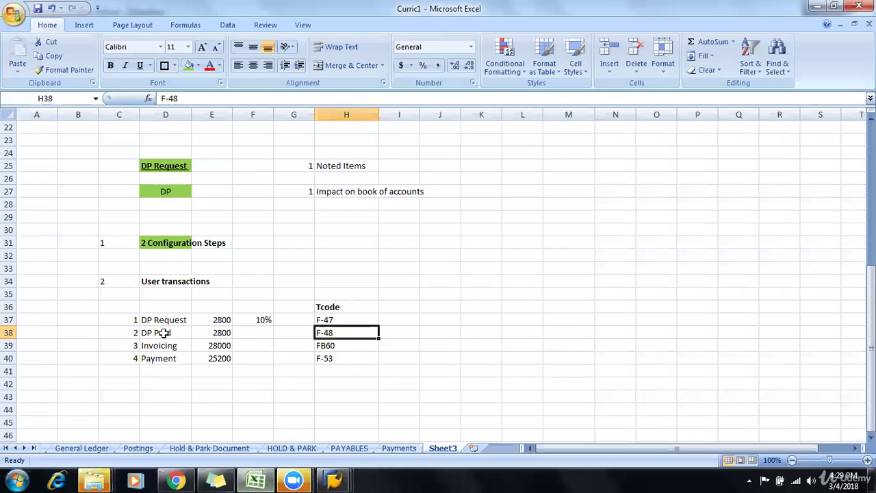
click(161, 319)
drag(161, 318, 212, 334)
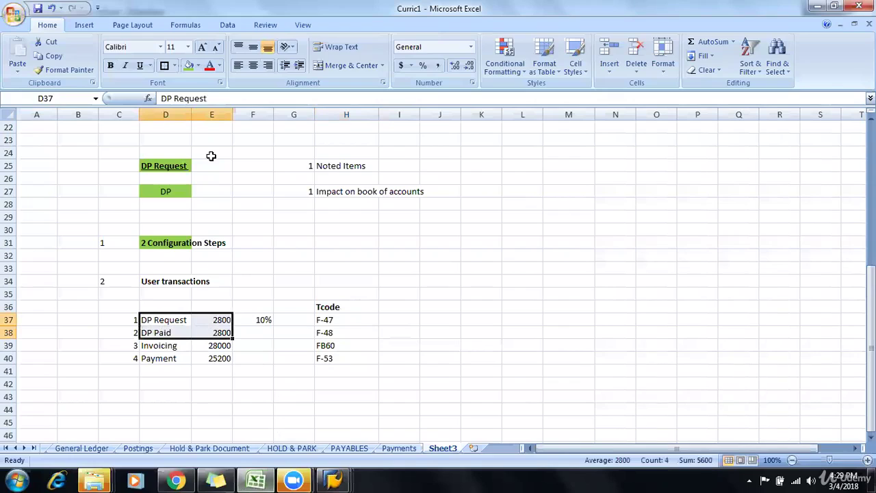
click(189, 66)
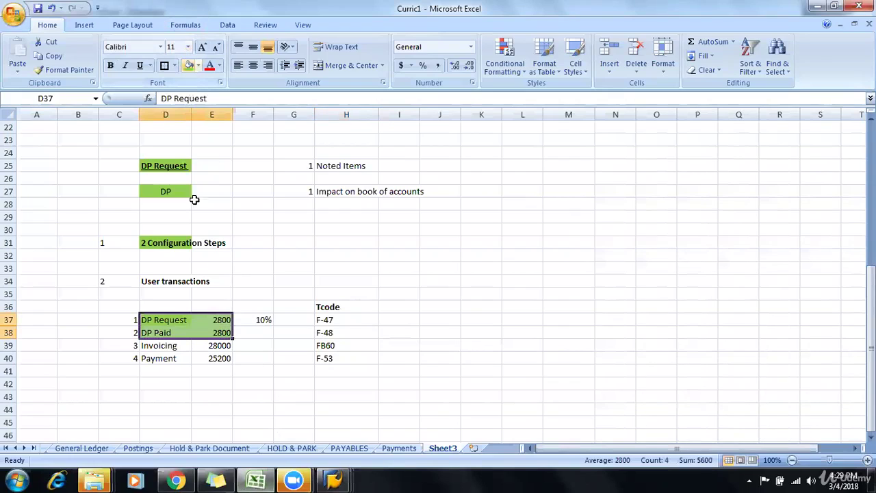
Check the Invoicing row's amount and transaction code in the worksheet, and open transaction FB60 in SAP.
click(176, 346)
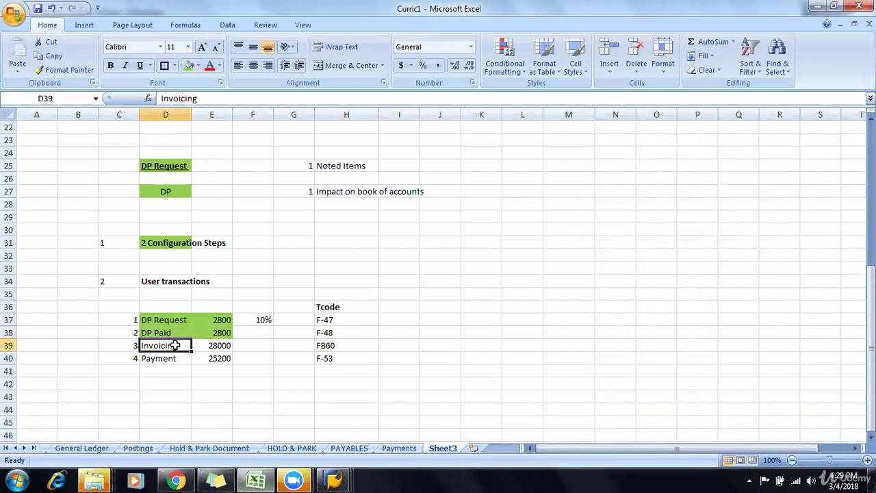
click(320, 349)
click(184, 345)
click(218, 345)
mouse_move(333, 480)
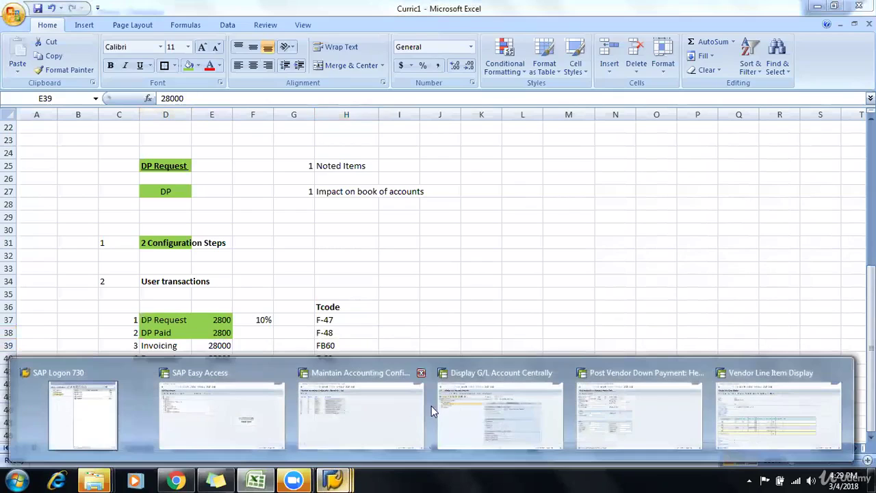
click(687, 431)
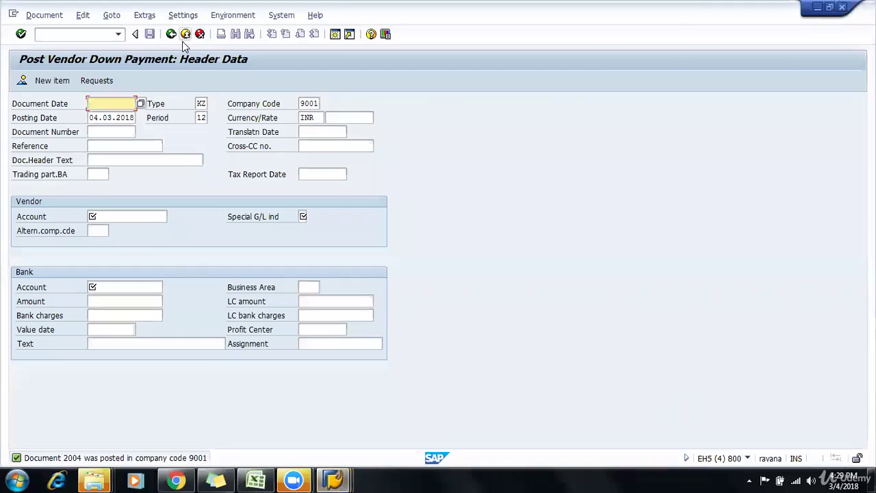
click(182, 40)
key(Return)
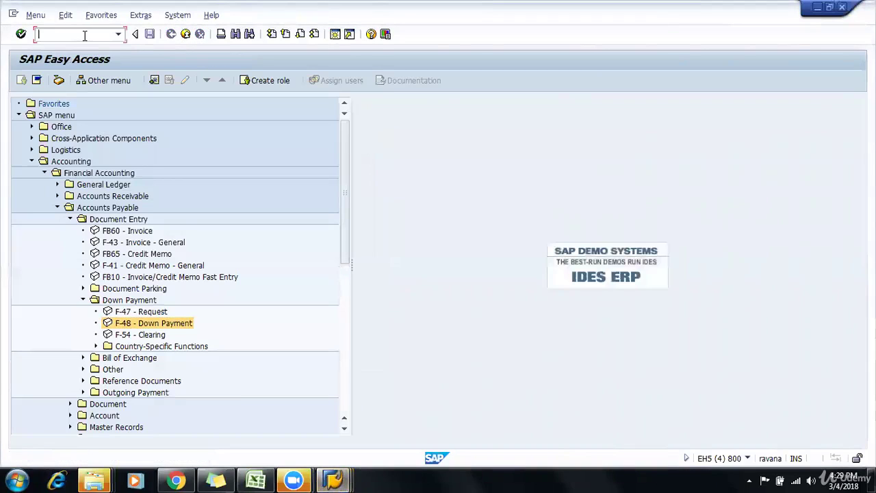
text(FB60)
key(Return)
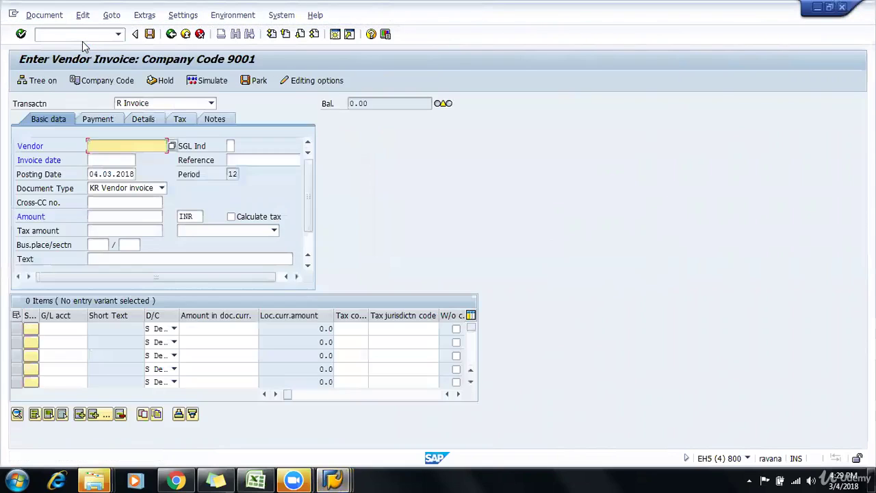
Enter the Computer Store vendor's account number and invoice date 04032018 in the vendor invoice.
text(1201)
key(Tab)
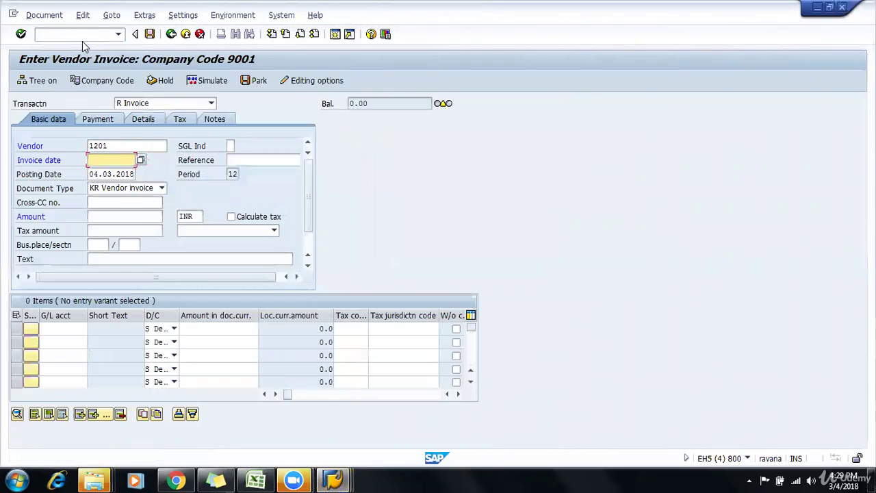
text(03032018)
key(Left)
key(Left)
key(Left)
key(Left)
key(Left)
key(Left)
key(BackSpace)
text(4)
key(Tab)
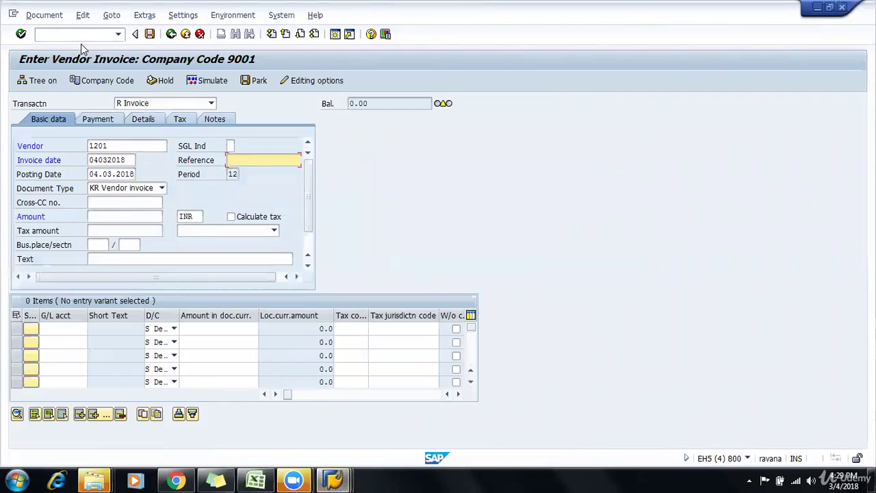
Set the invoice reference to INV. DP and the invoice amount to 28000 INR.
text(IN)
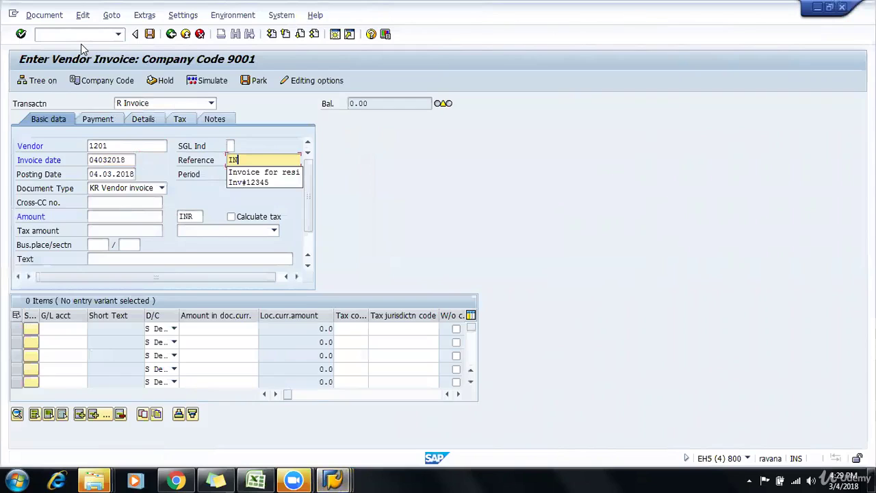
text(V. DP)
key(Tab)
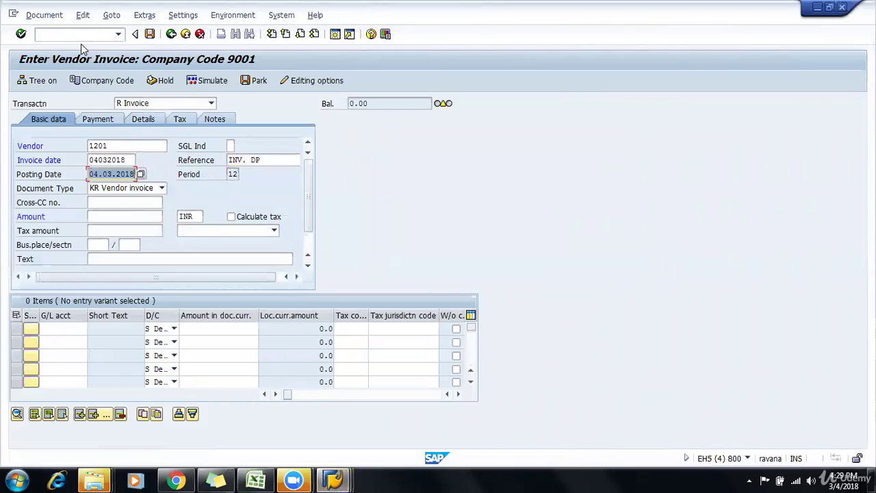
key(Tab)
key(Tab)
key(Tab)
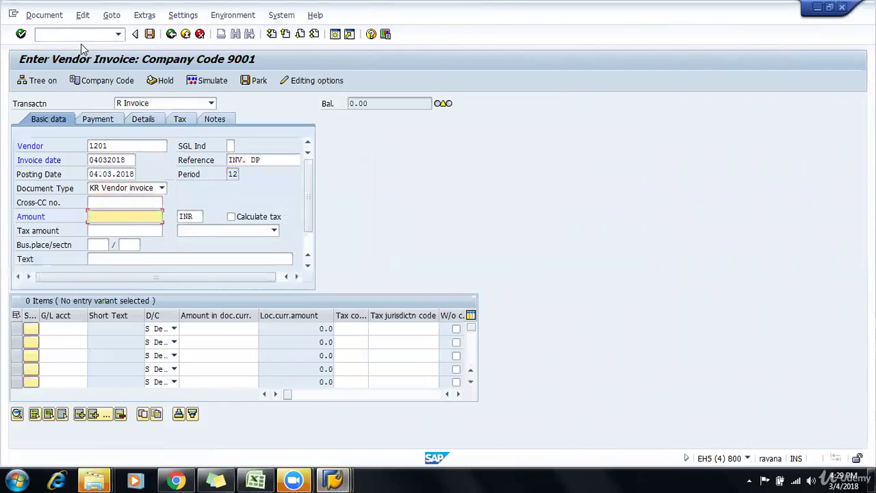
text(28000)
Assign G/L account 400000 to the first line item of the vendor invoice.
key(Tab)
key(Tab)
key(Tab)
key(Tab)
key(Tab)
key(Tab)
key(Tab)
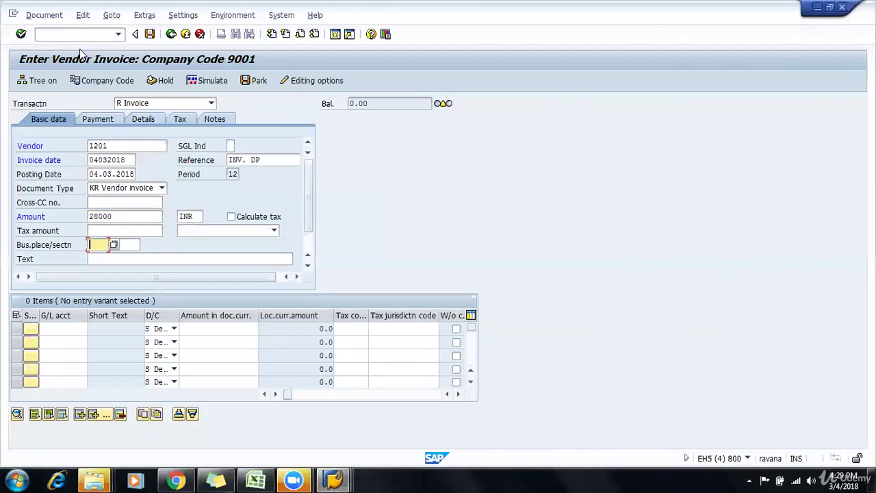
key(BackSpace)
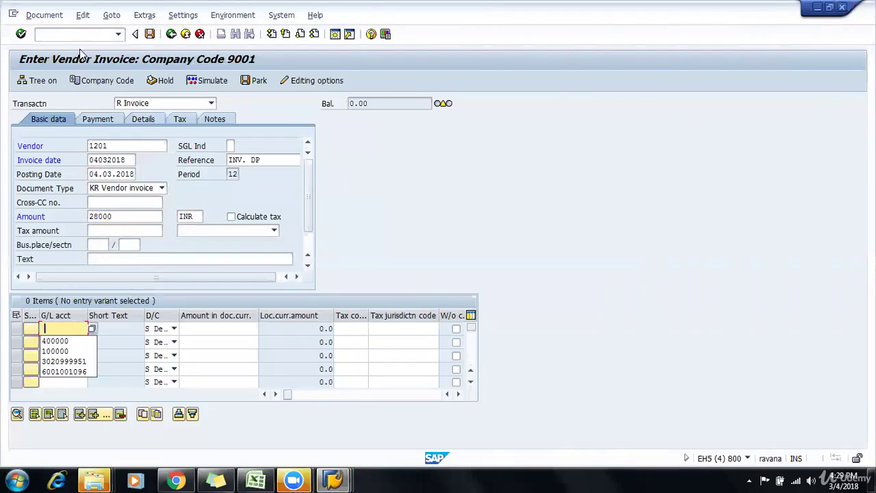
key(Down)
key(Return)
Enter 28000 as the document currency amount for the G/L account 400000 line and validate the vendor invoice.
key(Tab)
key(Tab)
key(Tab)
key(BackSpace)
key(Down)
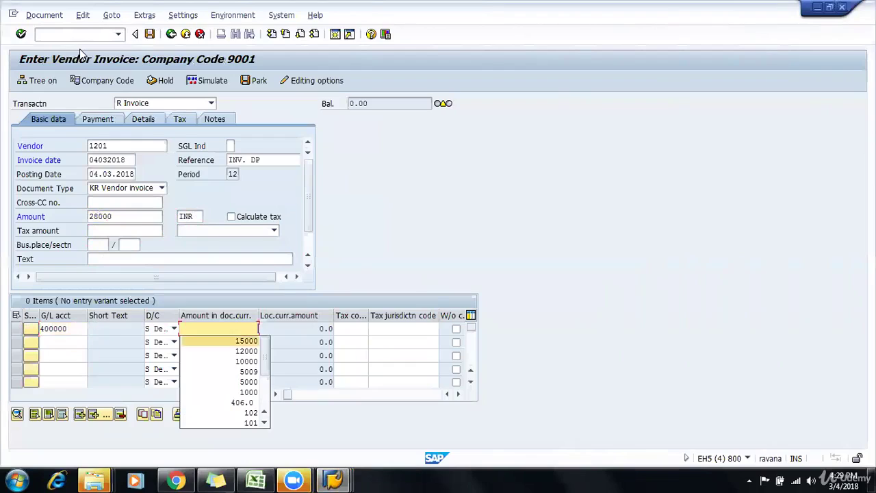
text(28000)
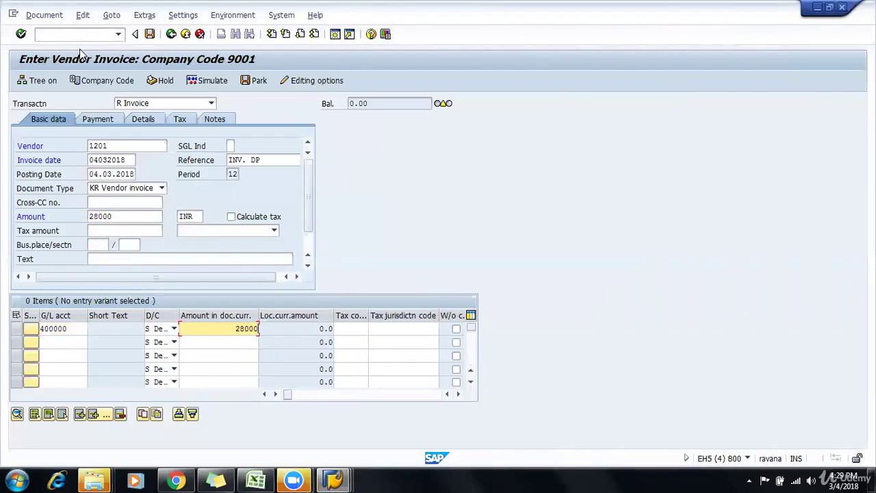
key(Tab)
key(Tab)
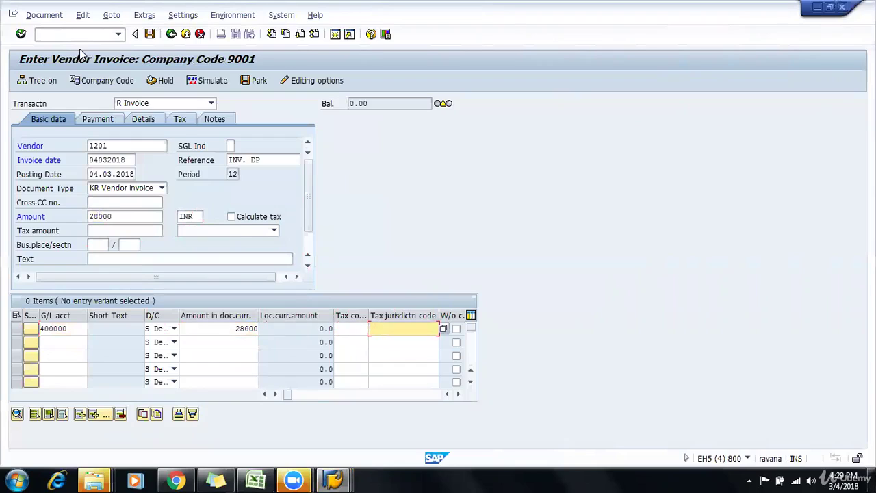
key(Return)
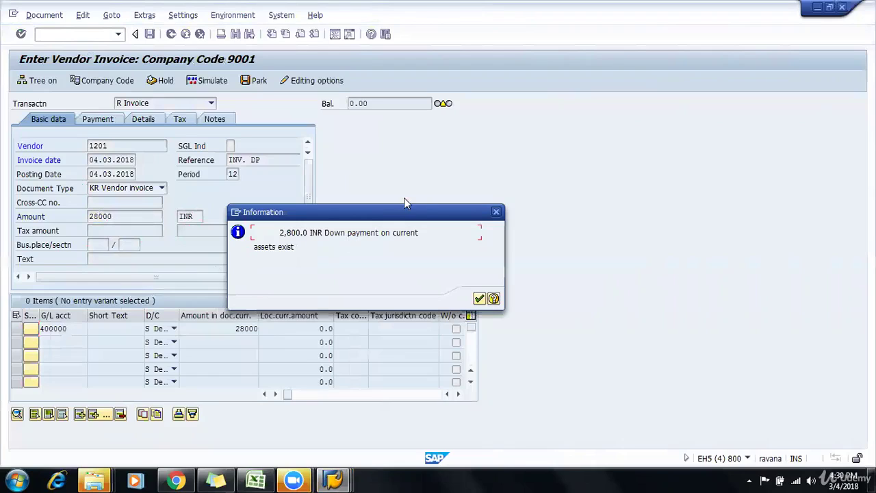
Read and acknowledge the down payment information message on the vendor invoice.
drag(424, 210, 571, 172)
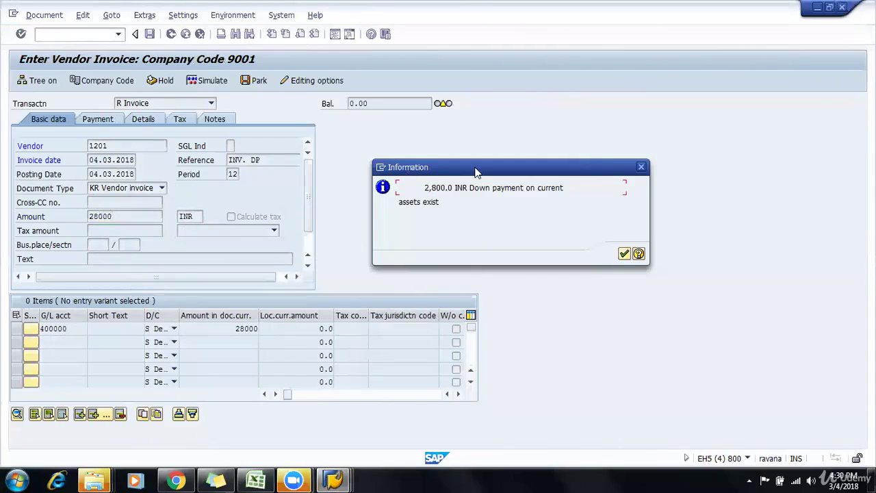
drag(478, 171, 431, 167)
mouse_move(378, 184)
mouse_down()
mouse_move(541, 196)
mouse_move(448, 217)
mouse_move(385, 198)
mouse_up()
click(377, 198)
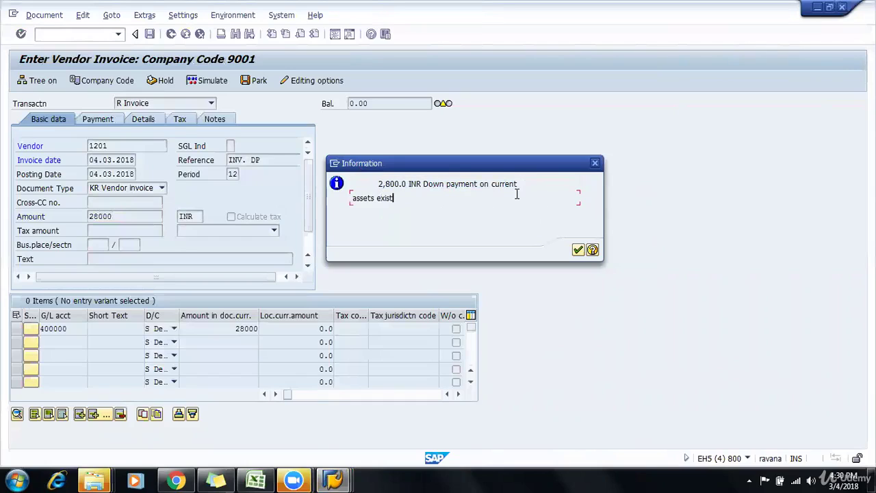
click(578, 250)
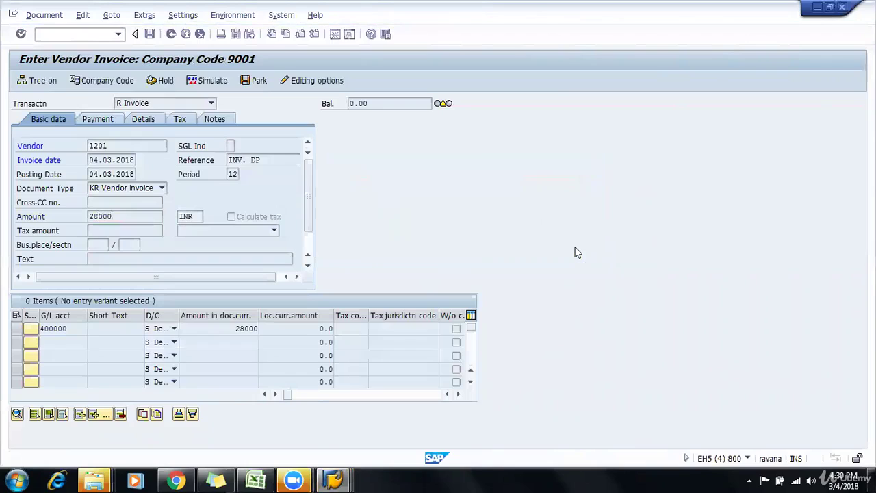
key(alt+Tab)
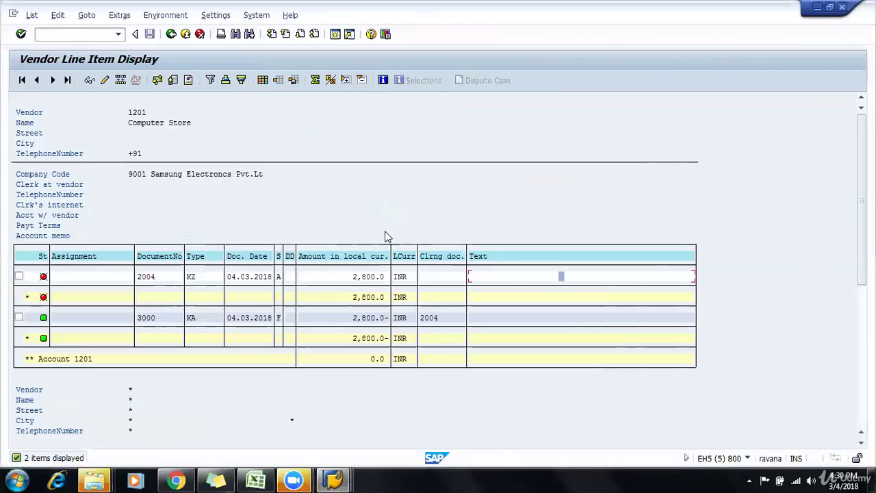
key(alt+Tab)
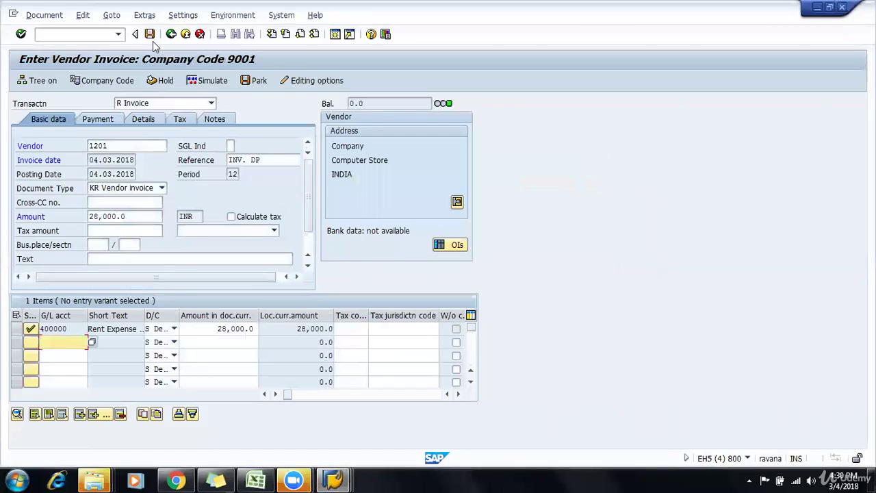
Post the vendor invoice and display the posted document to check its vendor and expense lines.
click(152, 36)
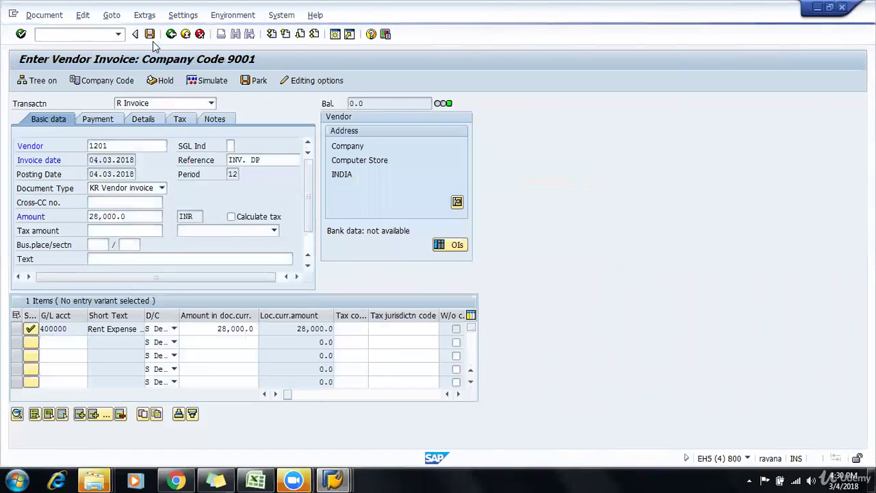
click(44, 17)
click(50, 43)
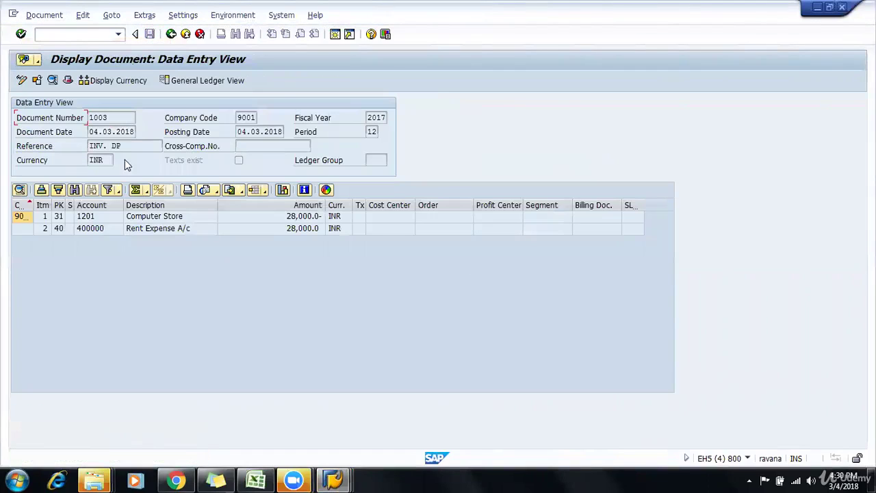
click(174, 229)
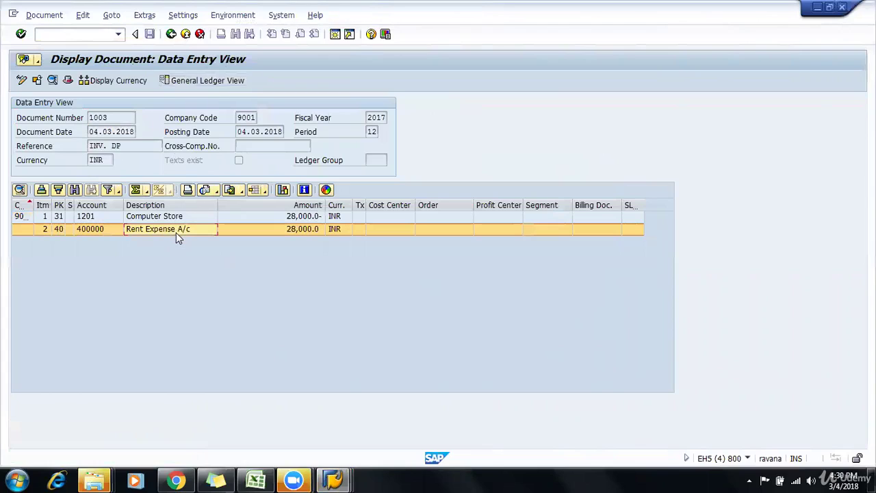
click(203, 215)
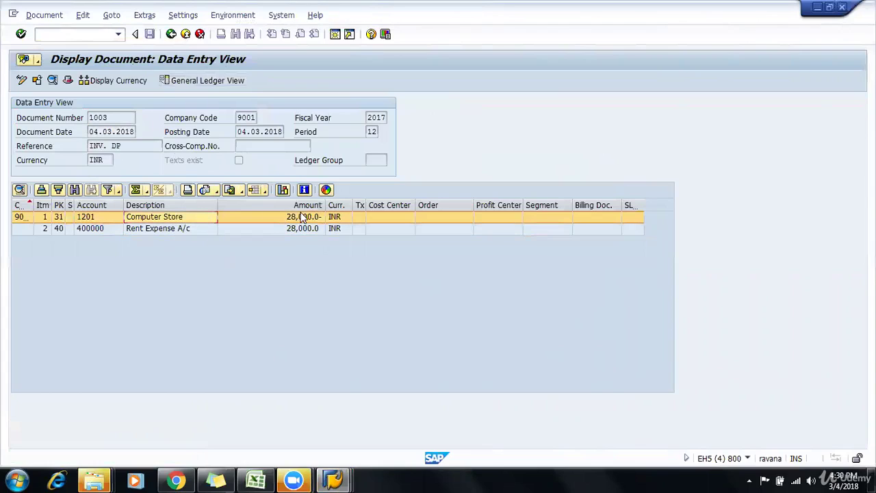
Refresh the Computer Store's items in the Vendor Line Item Display.
click(345, 479)
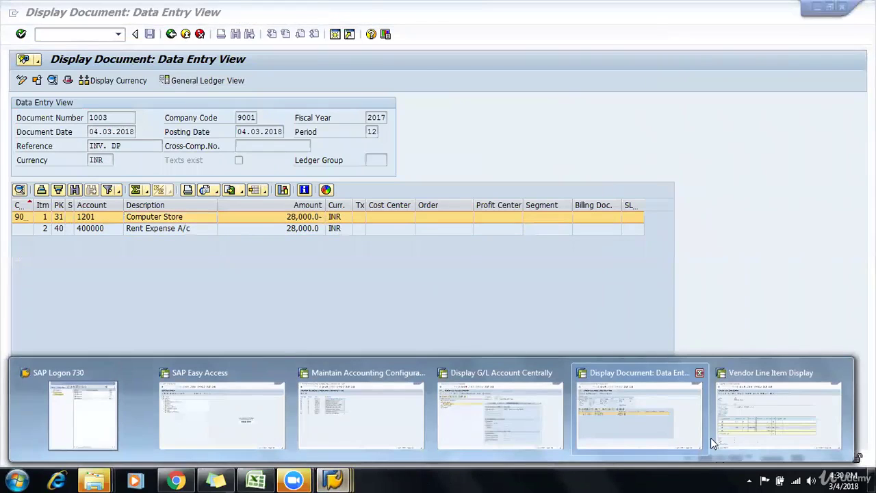
click(754, 414)
click(31, 15)
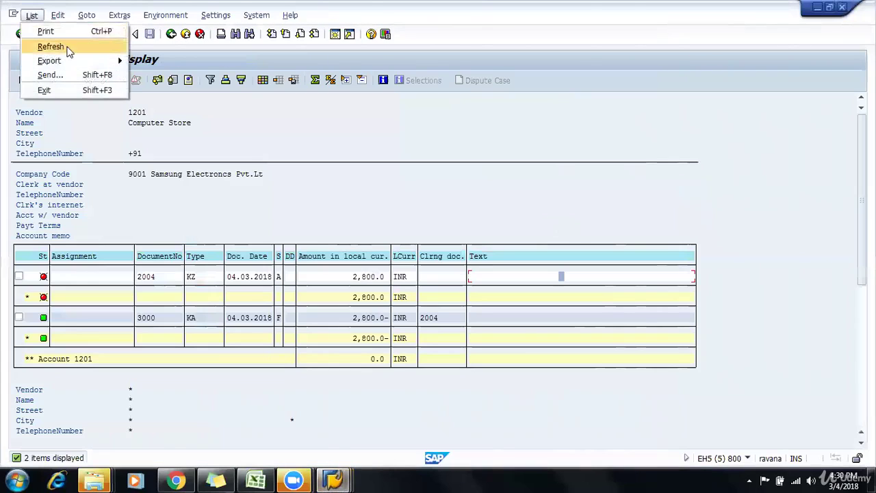
click(47, 42)
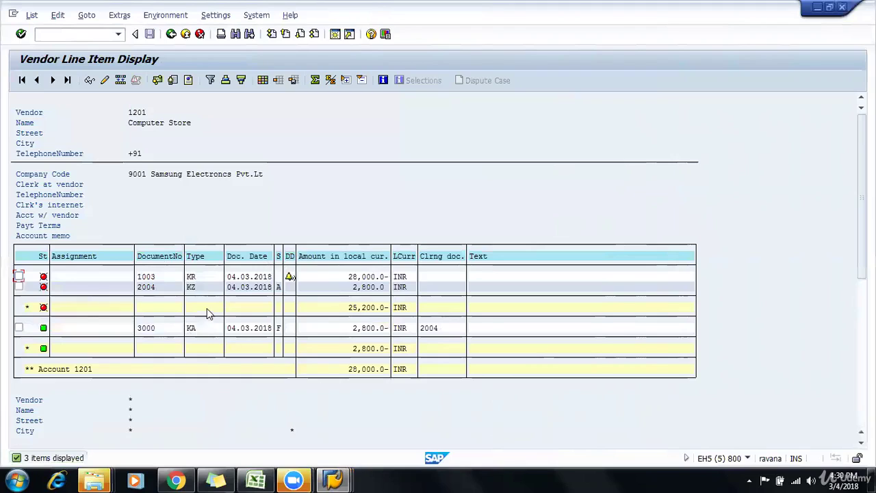
Examine the document numbers, special G/L indicators and amounts of the vendor's invoice, down payment and request items.
click(146, 278)
click(366, 278)
click(386, 278)
click(135, 328)
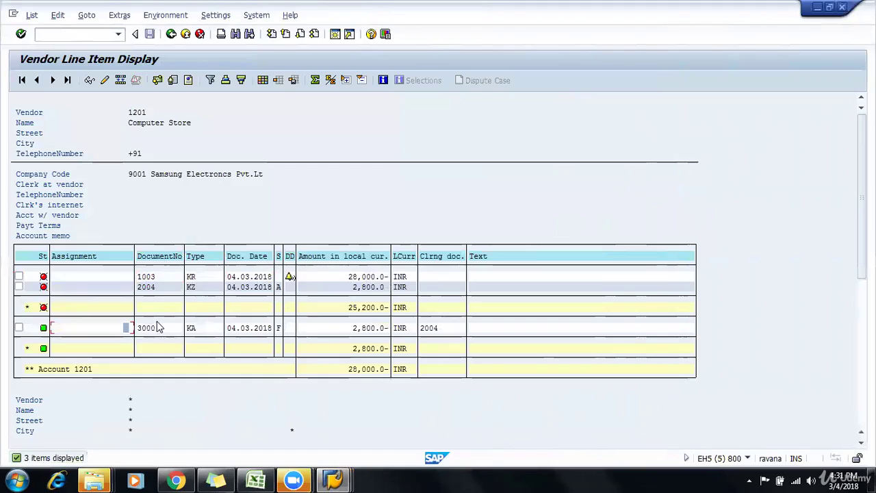
click(235, 329)
click(288, 331)
click(338, 326)
click(271, 286)
click(360, 288)
click(360, 279)
click(382, 288)
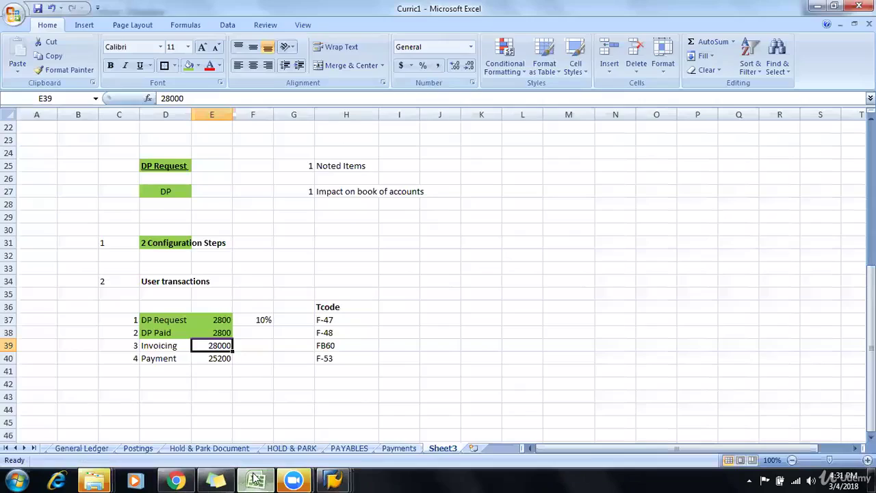
Switch to the Excel worksheet and fill the Invoicing label and its amount with green.
click(256, 481)
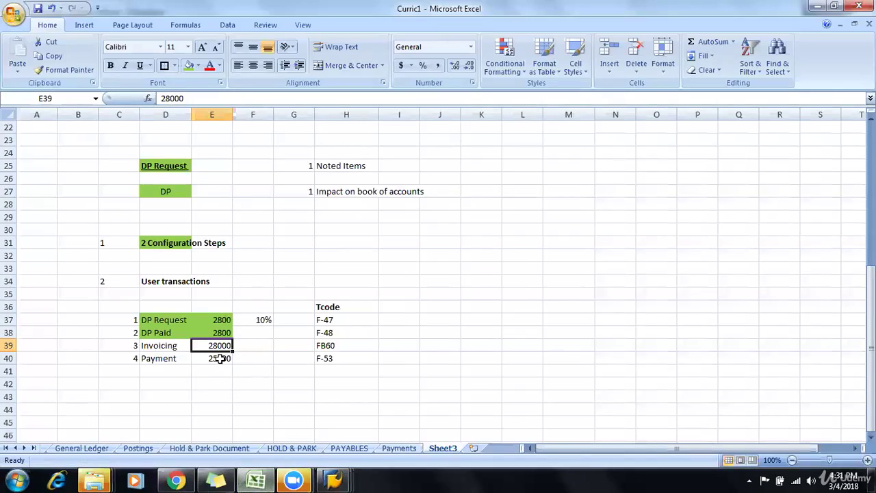
click(219, 357)
drag(181, 347, 205, 343)
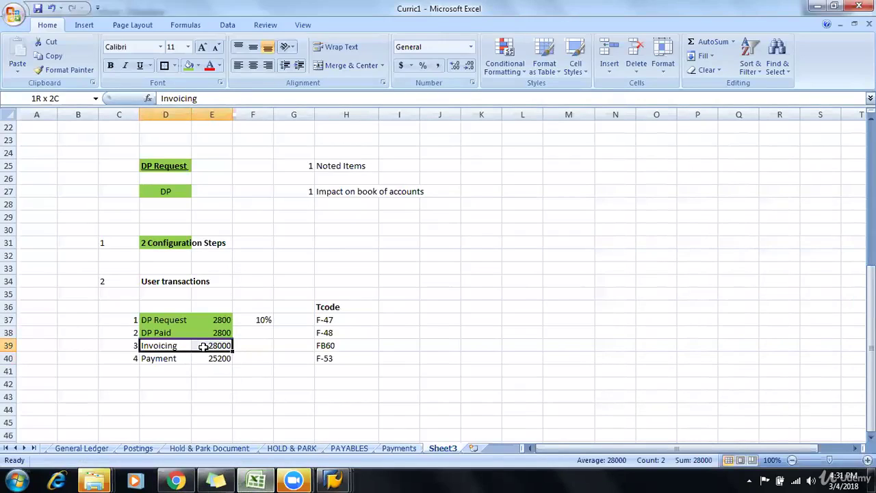
click(189, 65)
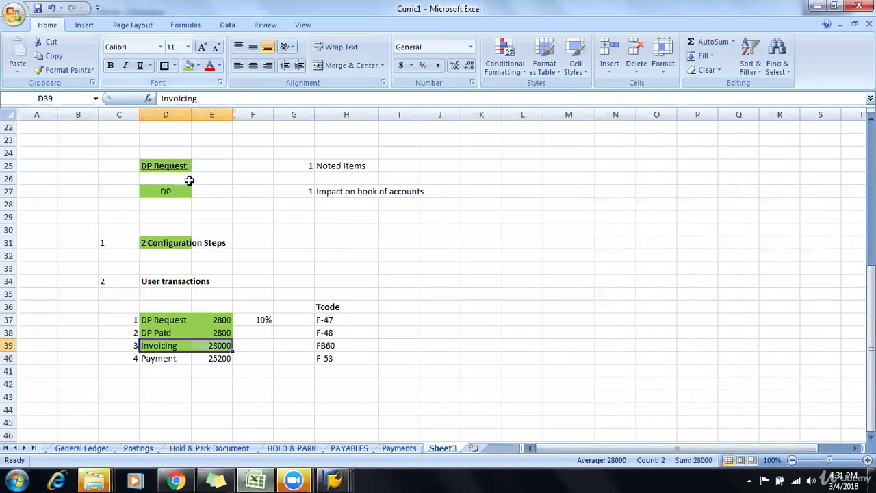
click(247, 400)
Make the labels and amounts of the DP Request, DP Paid, Invoicing and Payment rows bold.
click(164, 359)
mouse_move(219, 361)
mouse_down()
mouse_move(177, 358)
mouse_move(233, 359)
mouse_move(222, 359)
mouse_up()
key(ctrl+b)
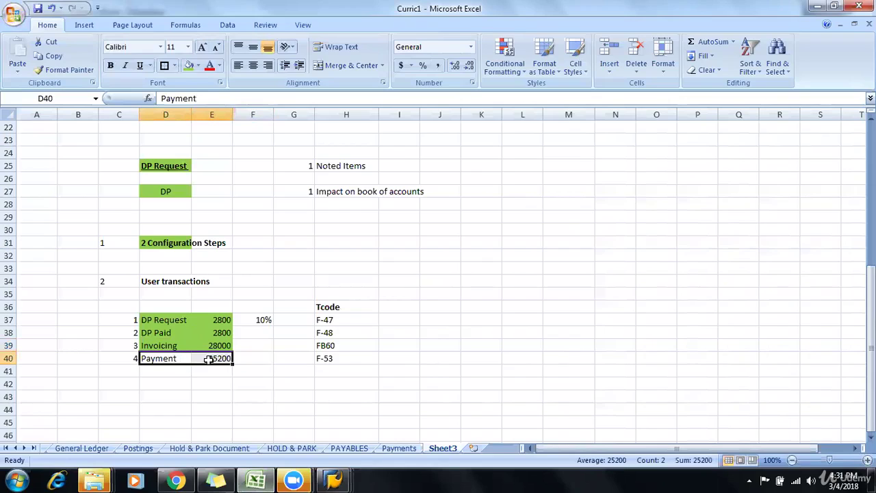
click(277, 397)
drag(164, 321, 216, 339)
key(ctrl+b)
click(559, 423)
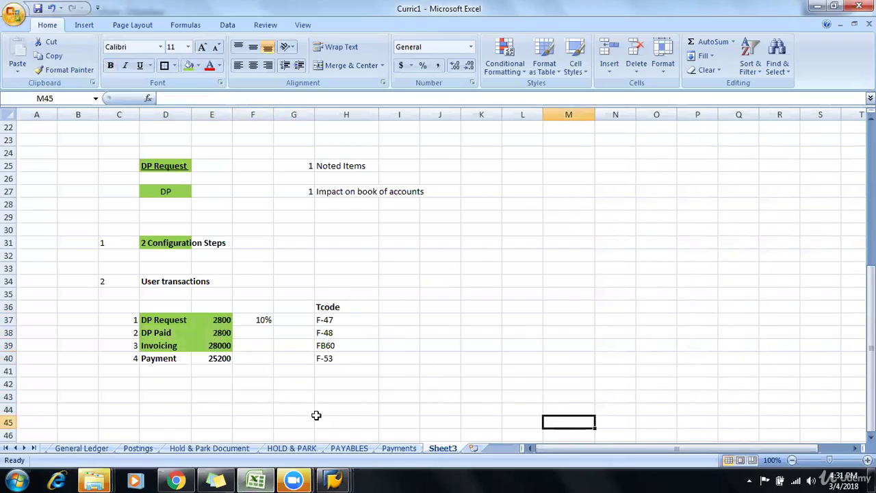
Return to SAP, exit the displayed document and vendor invoice entry, and open transaction F-53.
mouse_move(334, 479)
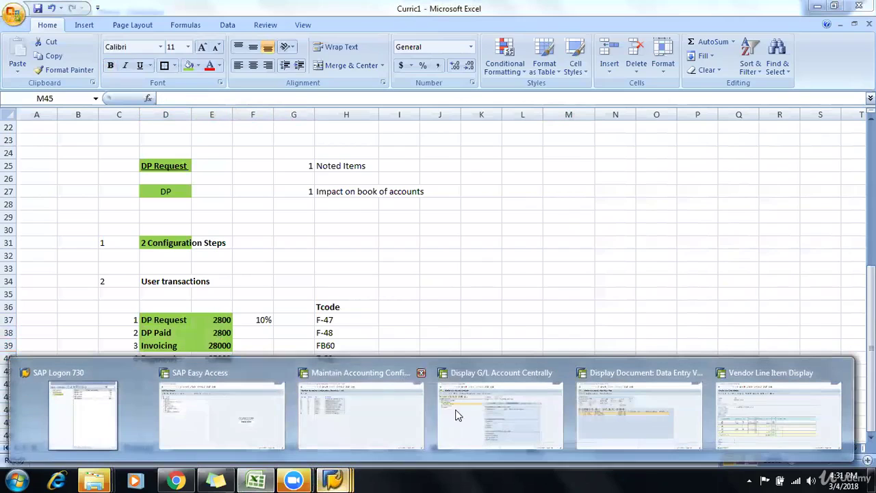
click(606, 414)
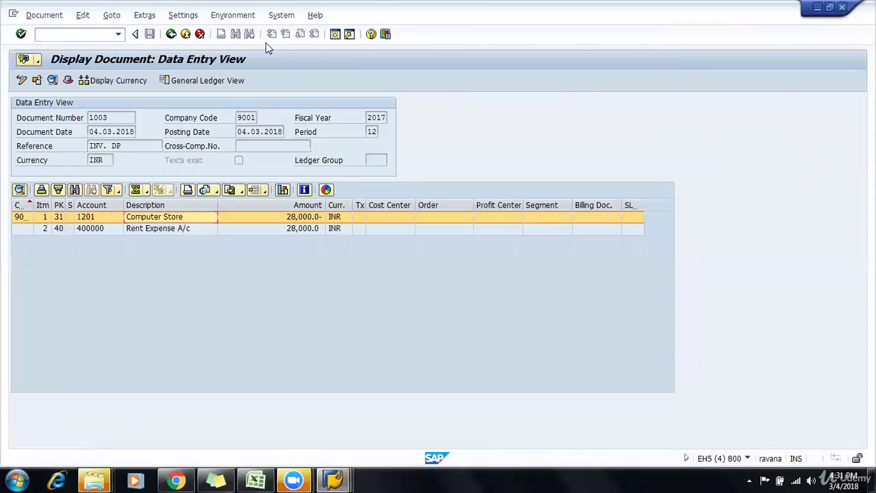
click(187, 33)
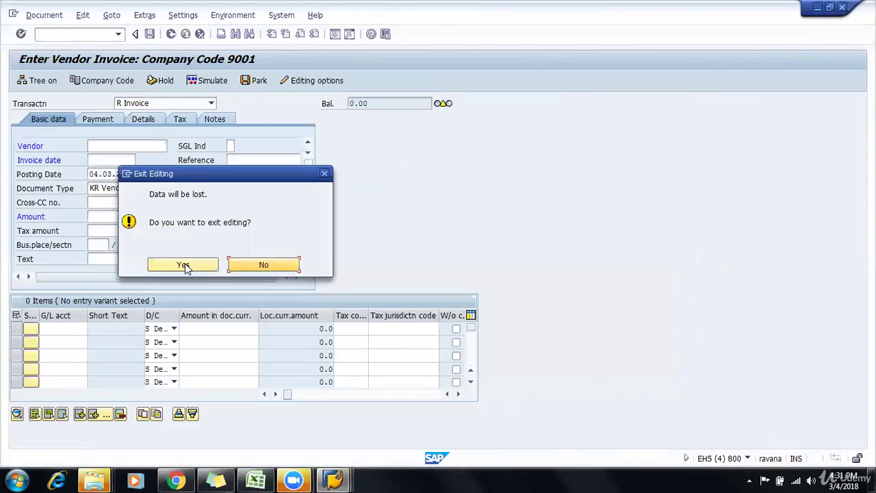
click(182, 264)
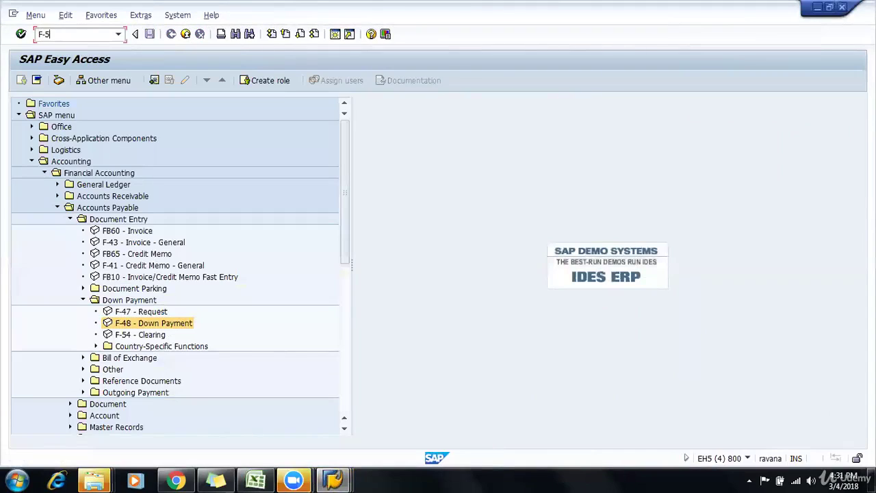
click(66, 39)
text(F-53)
key(Return)
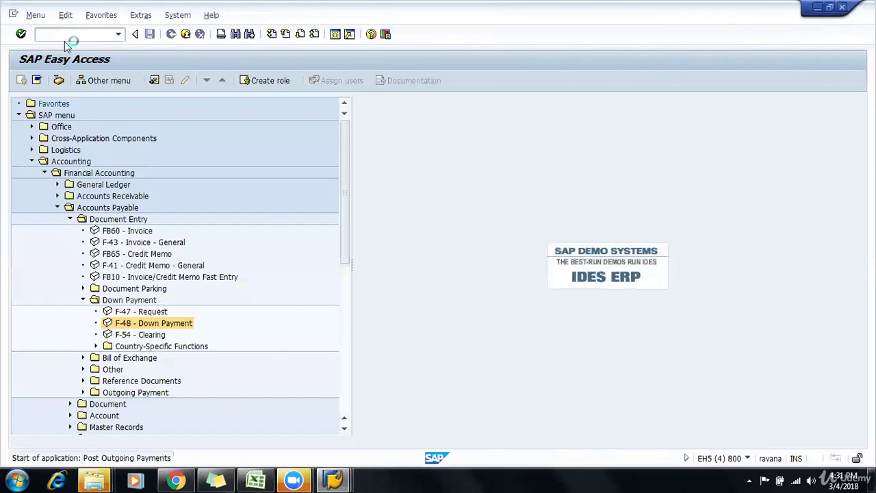
Set the document date of the outgoing payment to 04032018.
key(BackSpace)
key(Return)
key(Tab)
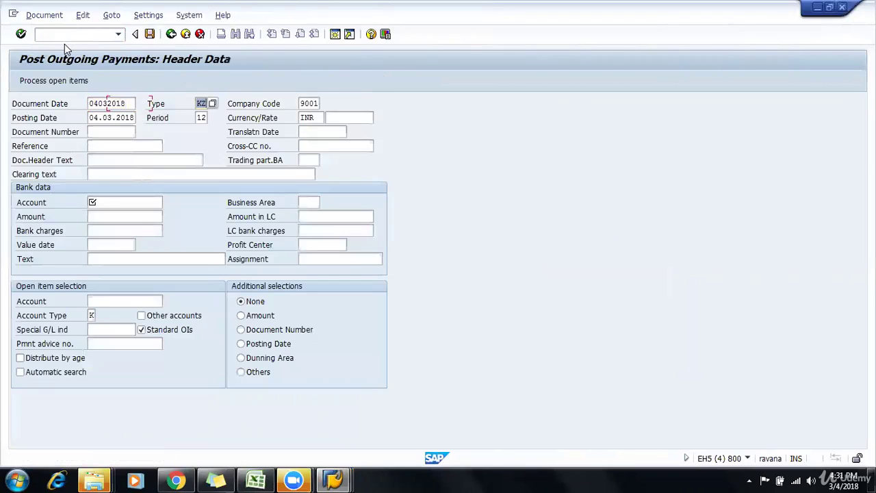
key(Tab)
key(Tab)
key(Tab)
key(Tab)
Enter DP as the reference and document header text of the outgoing payment.
text(DF)
key(Tab)
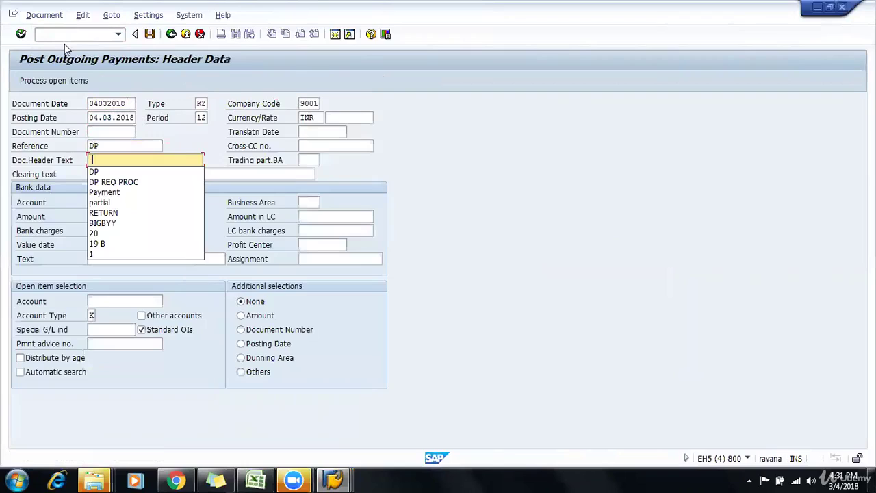
text(DP)
key(Tab)
key(shift+Tab)
key(shift+Tab)
Replace the outgoing payment's reference and document header text with PAYM.
key(BackSpace)
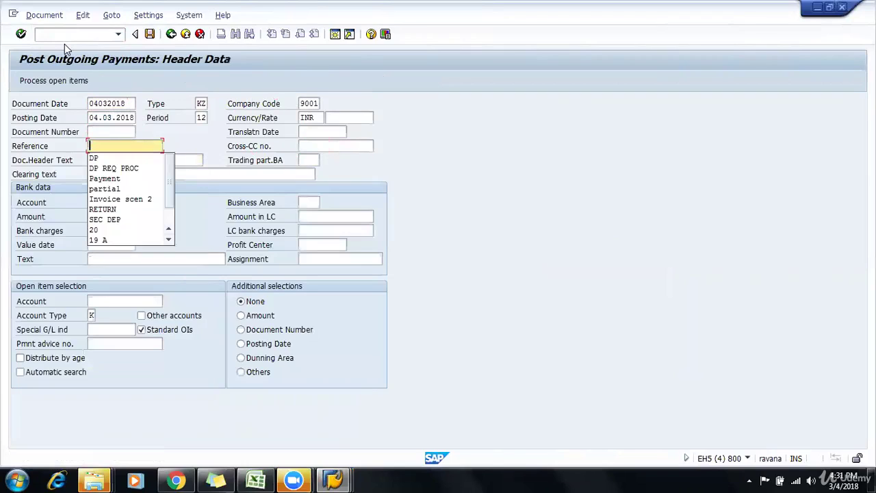
text(PAYM)
key(Tab)
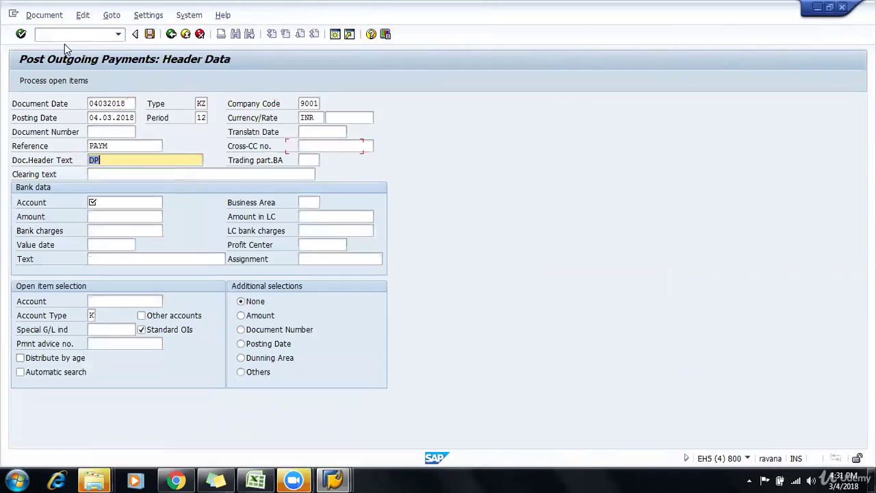
key(BackSpace)
text(PAYM)
key(Tab)
key(Tab)
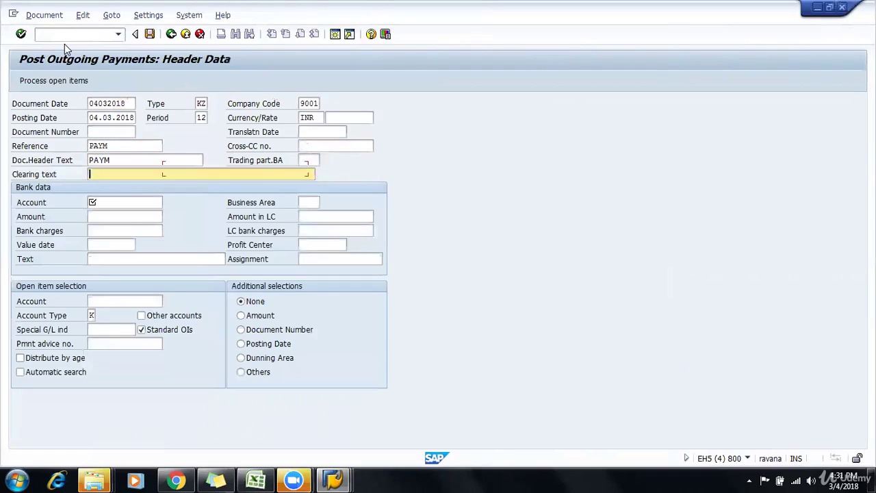
Enter account 100000 and amount 25200 in the outgoing payment's bank data.
key(Tab)
text(100000)
key(Tab)
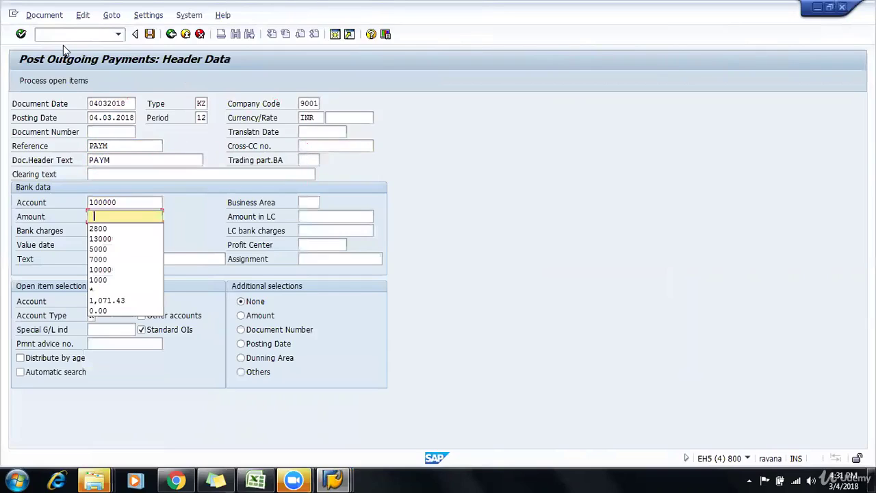
text(25200)
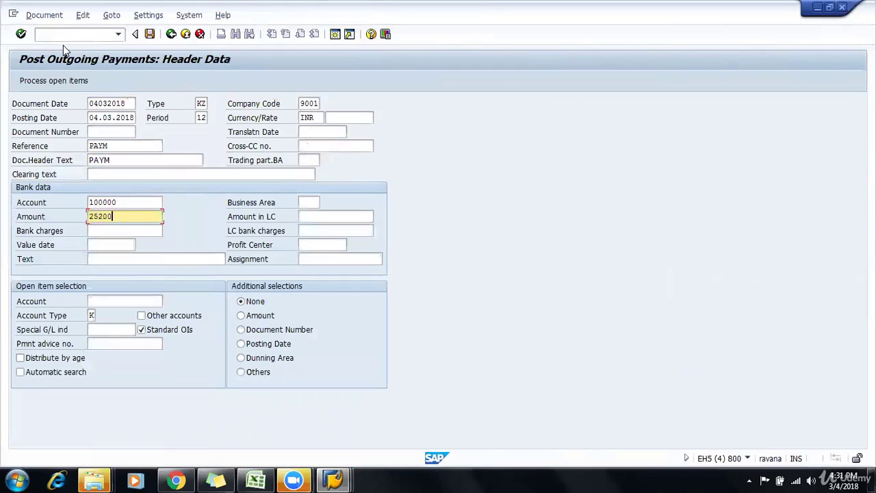
Select open items for account 1201 with special G/L indicator A and process them for the outgoing payment.
key(Tab)
key(Tab)
key(Tab)
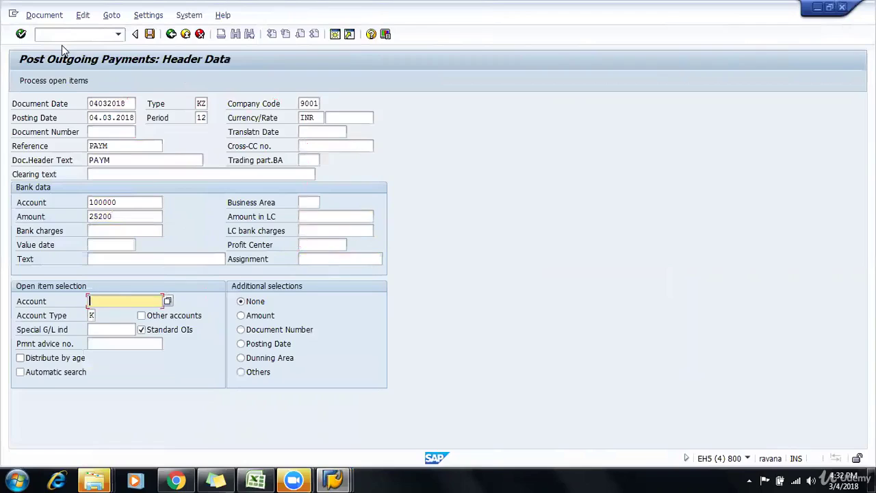
key(Return)
key(Tab)
key(Tab)
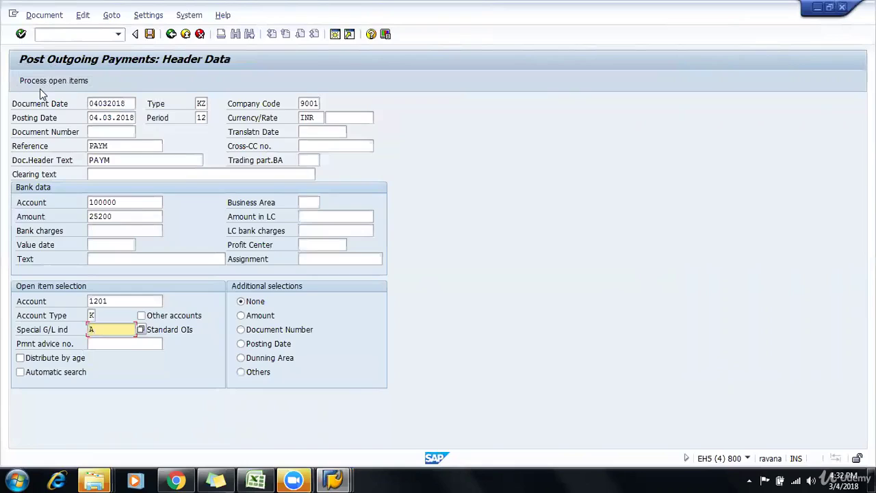
click(39, 87)
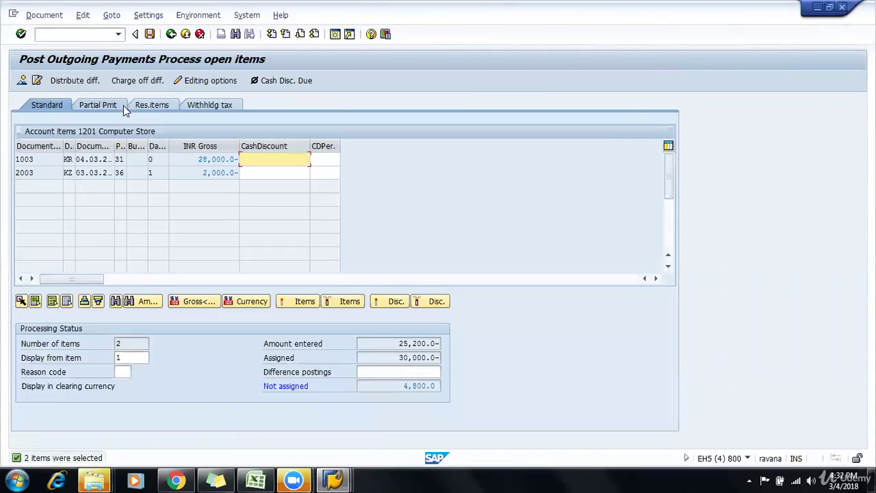
Try to adjust the assigned amount by deactivating the 2,000 item of document 2003 and keeping document 1003 active.
double_click(215, 161)
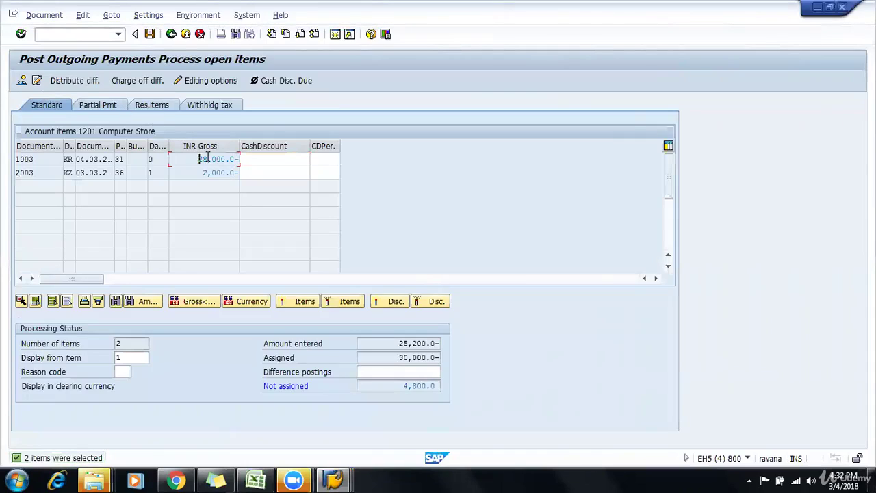
click(206, 173)
drag(206, 174, 229, 177)
double_click(214, 172)
double_click(215, 173)
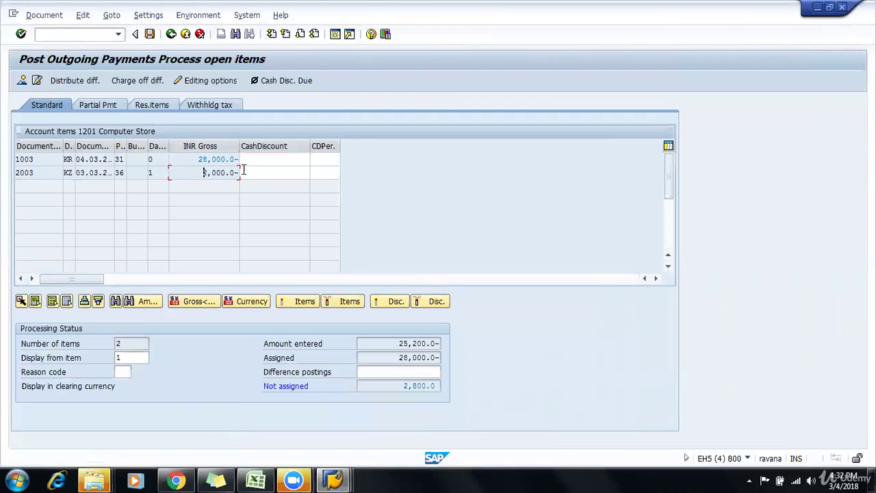
double_click(195, 158)
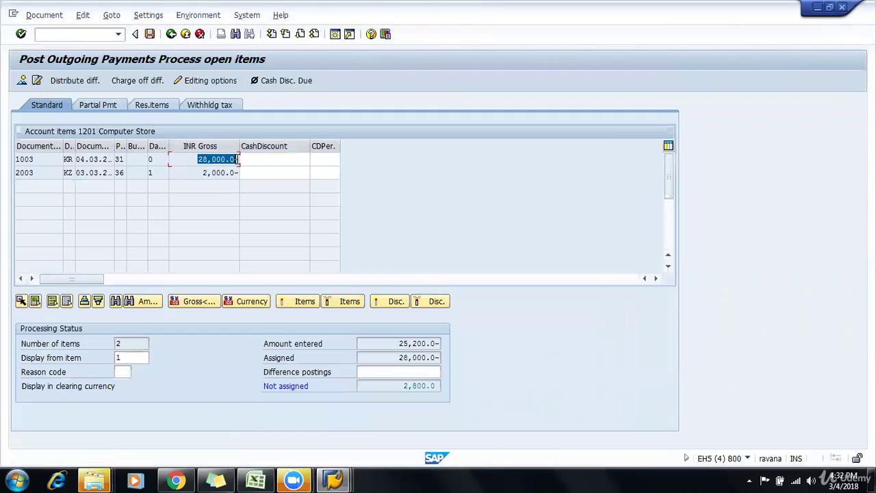
double_click(189, 159)
Check the down payment line of document 2004 in the vendor line item display.
key(alt+Tab)
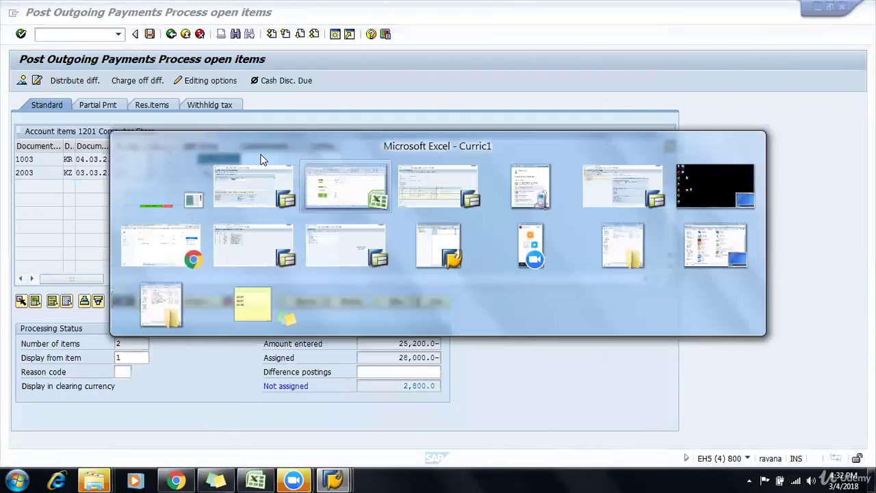
key(alt+Tab)
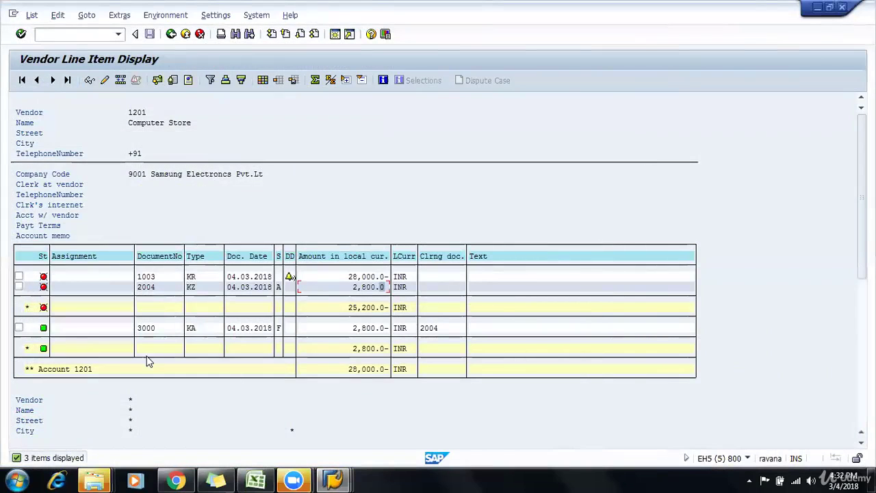
click(328, 287)
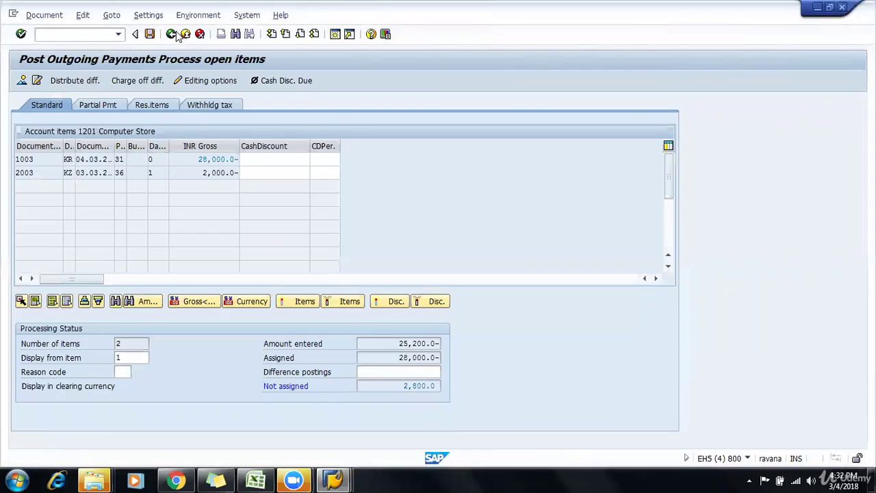
Discard the outgoing payment entry and return to its header data.
click(171, 34)
click(172, 34)
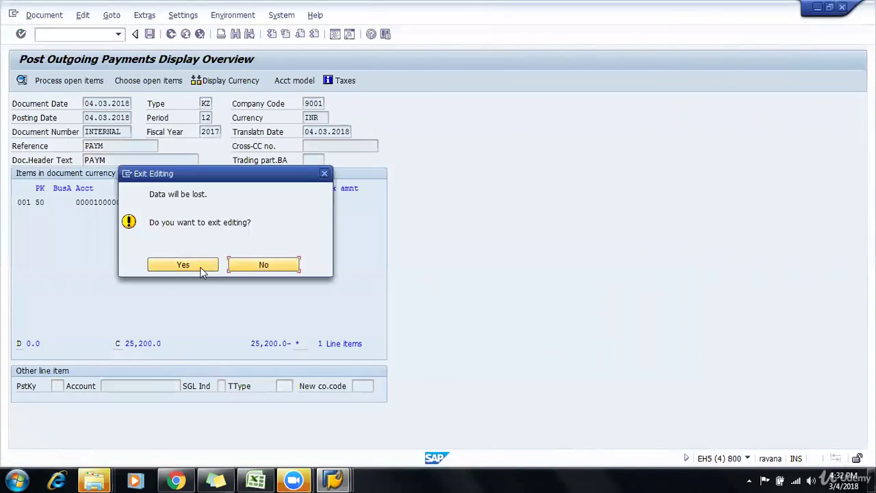
key(Return)
Enter document date 04032018 and PAYM as reference and document header text of the outgoing payment.
key(Tab)
key(Tab)
key(Tab)
key(Tab)
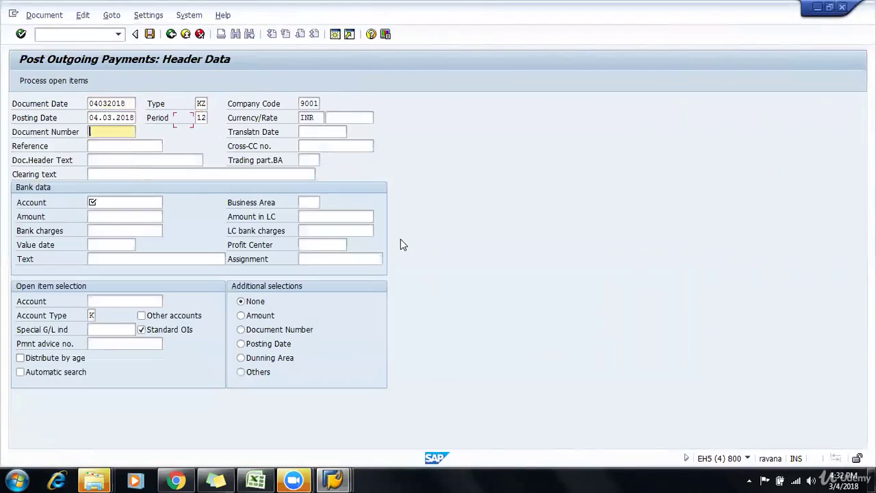
text(PAYM)
key(Tab)
text(PAYM)
key(Tab)
Fill the outgoing payment's bank data with account 100000 and amount 25200.
key(Tab)
text(100000)
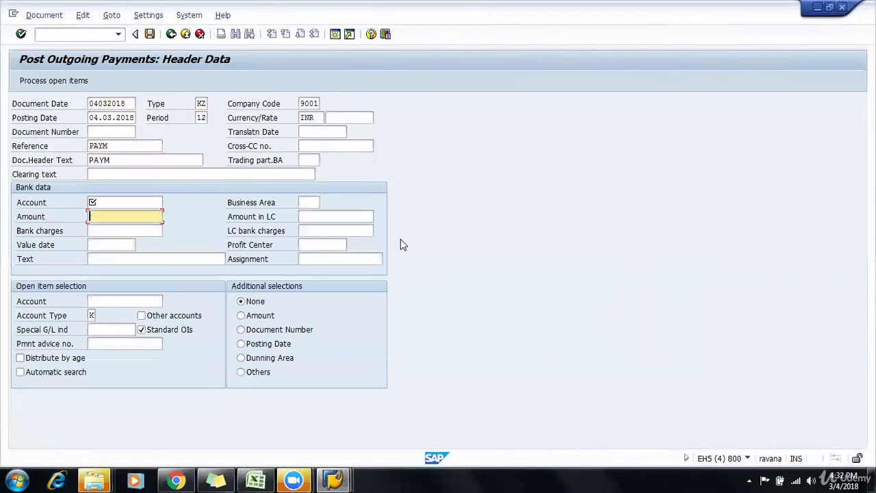
key(Tab)
text(25200)
key(Tab)
key(Tab)
key(Tab)
key(Tab)
Set the open item selection to account 1201 with special G/L indicator A and process the open items.
text(1)
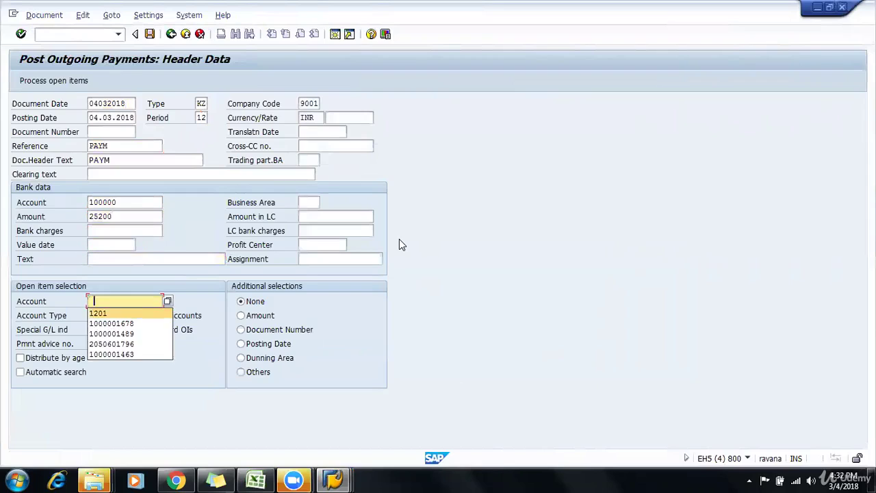
text(201)
key(Tab)
key(Tab)
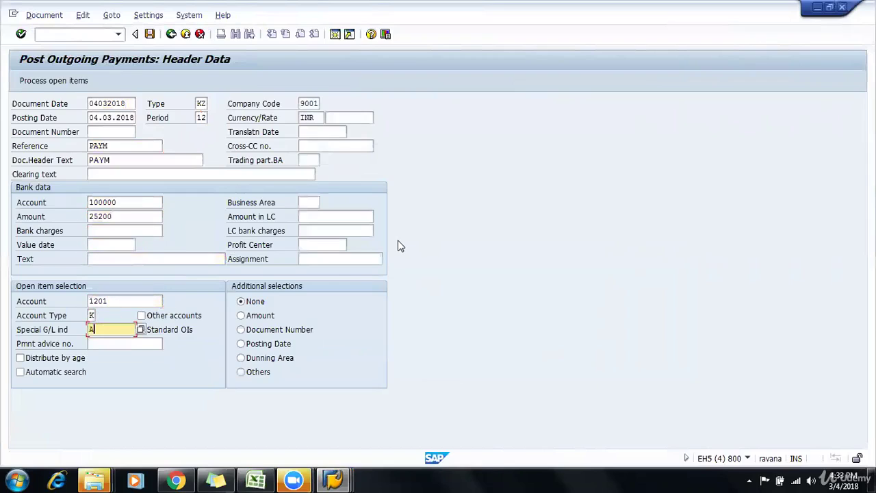
text(A)
key(Return)
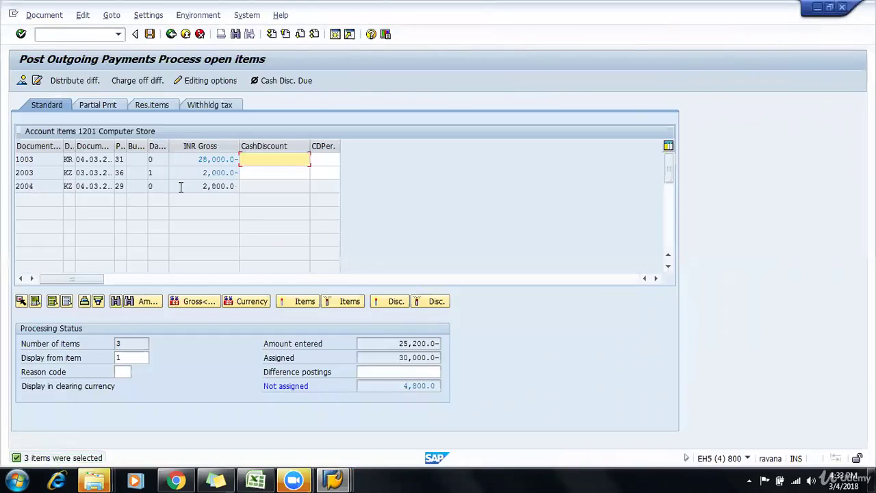
Deactivate the 2,000 item of document 2003 and try to activate the down payment item of document 2004.
double_click(209, 189)
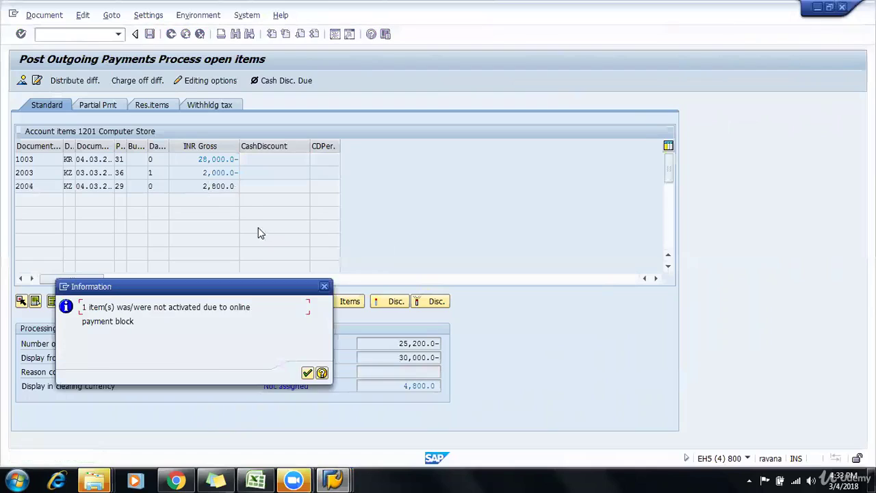
click(308, 373)
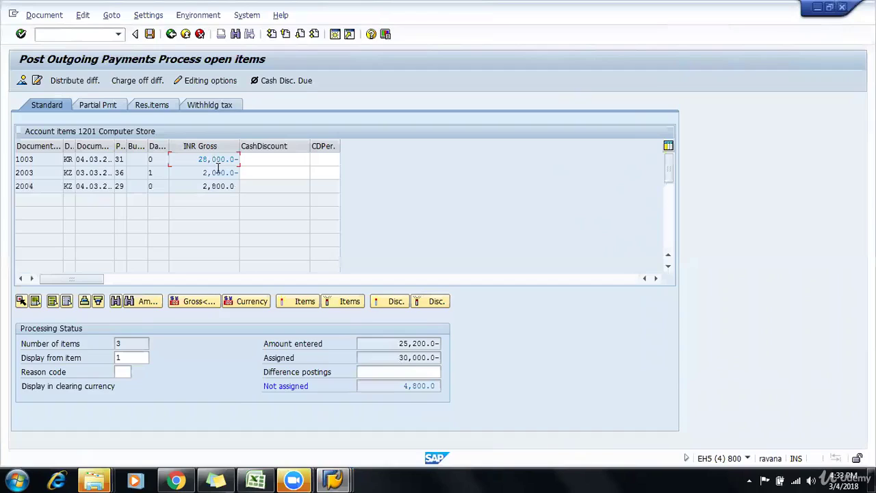
double_click(218, 171)
double_click(227, 189)
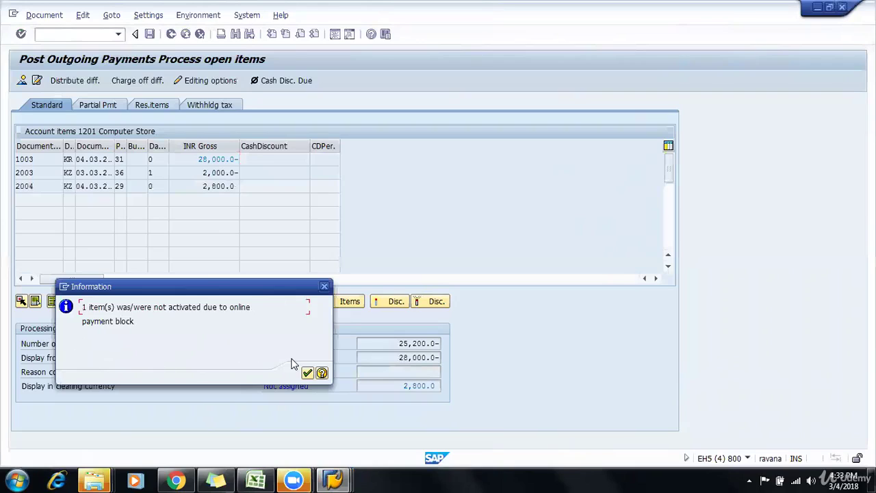
click(308, 373)
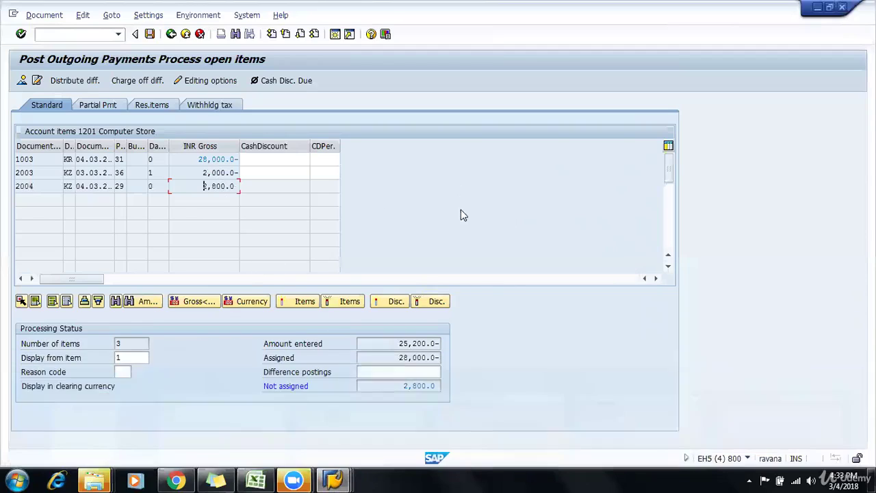
Open down payment document 2004 from the vendor line item display in change mode and show its data entry view.
mouse_move(333, 479)
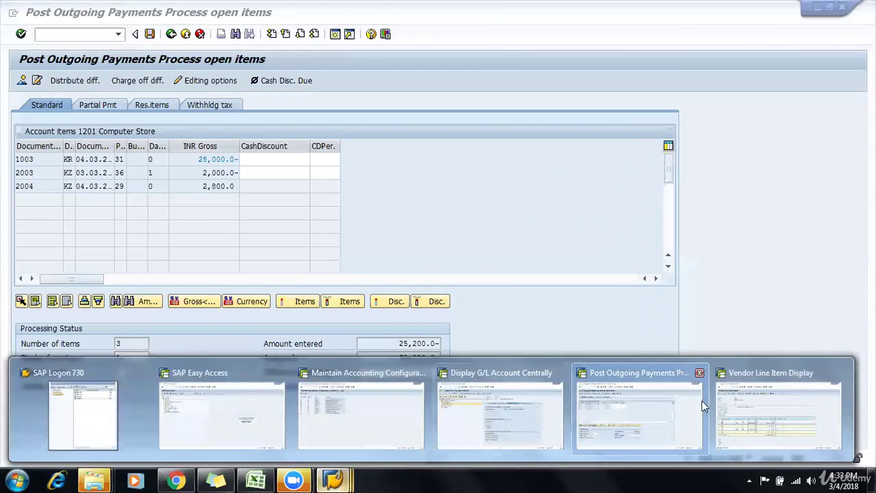
click(744, 399)
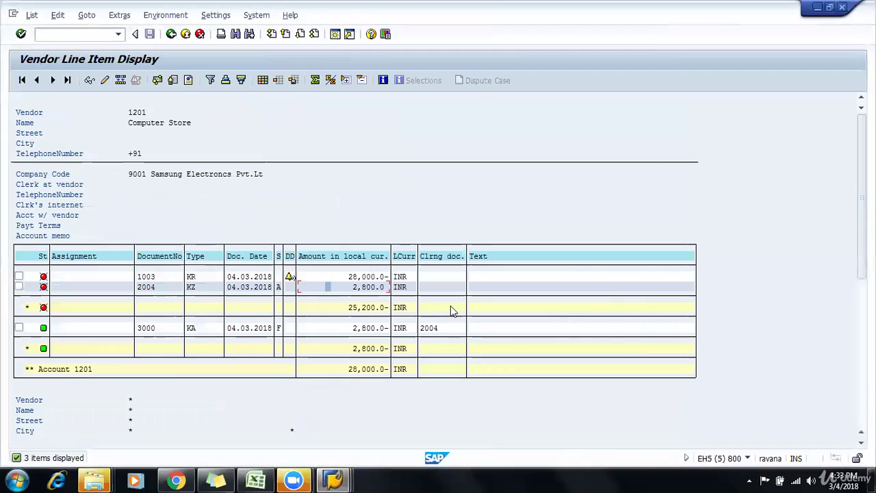
double_click(332, 289)
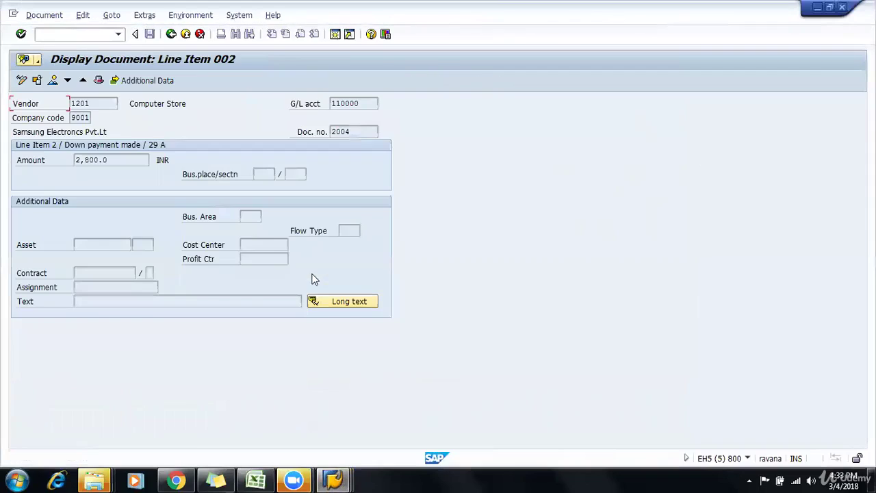
click(20, 83)
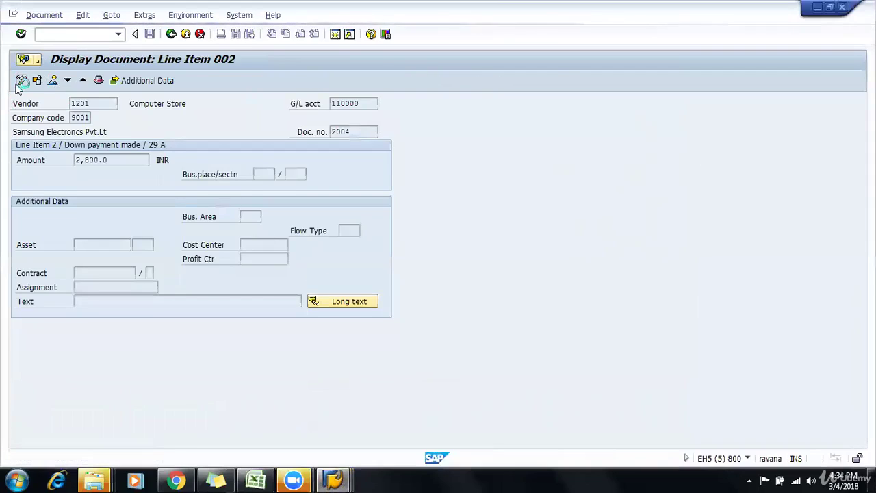
click(53, 80)
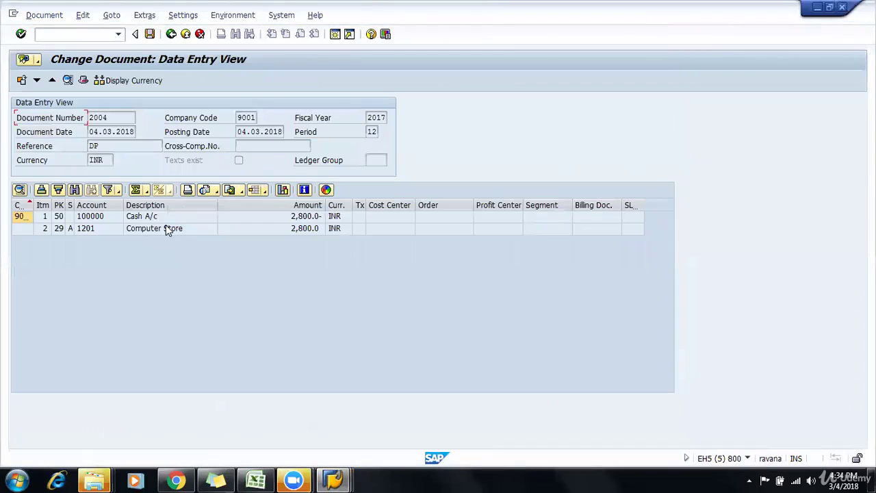
Examine the vendor line of document 2004 and the neighbouring down payment request, then return to the line item display.
double_click(166, 229)
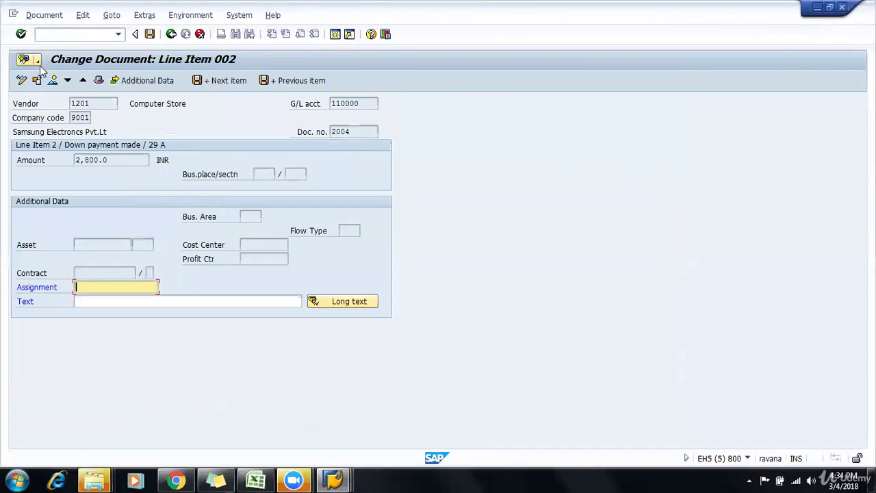
click(69, 80)
click(82, 80)
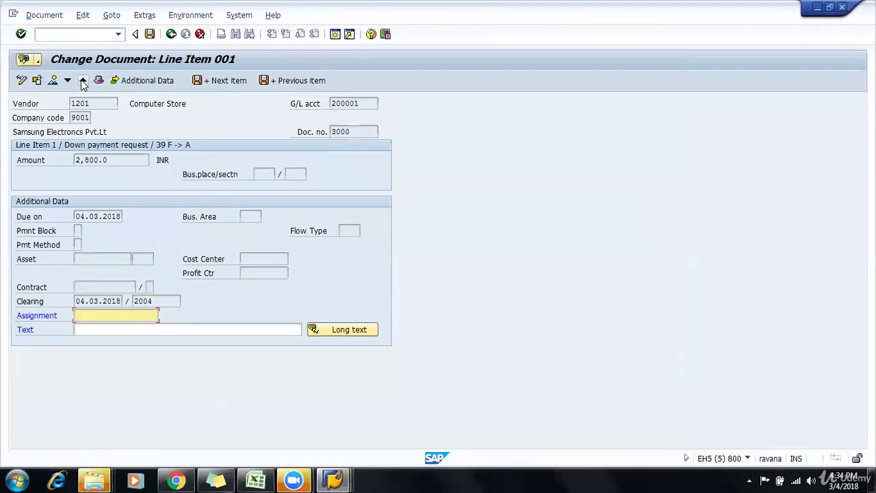
click(82, 80)
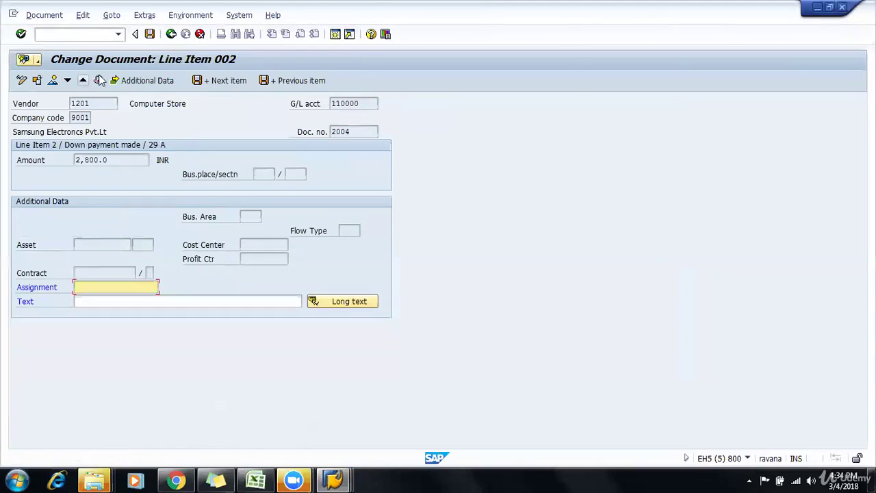
click(177, 35)
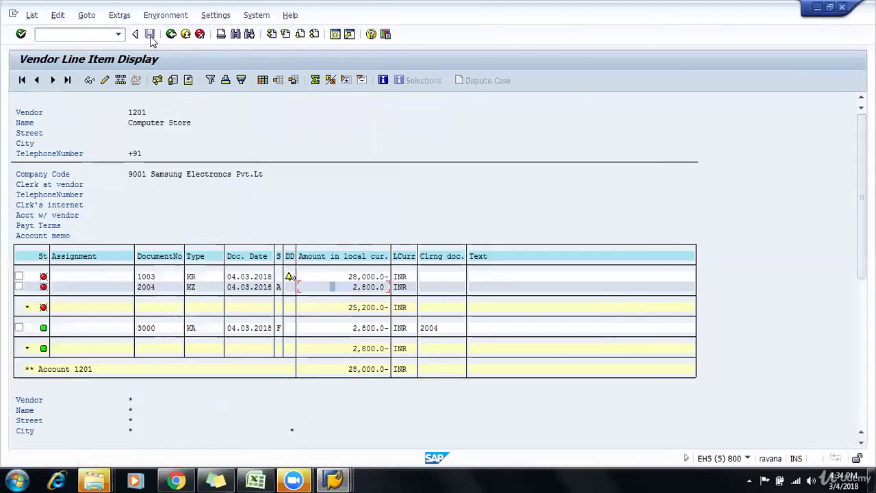
Open invoice document 1003 in change mode and check its vendor line item for a payment block.
double_click(336, 276)
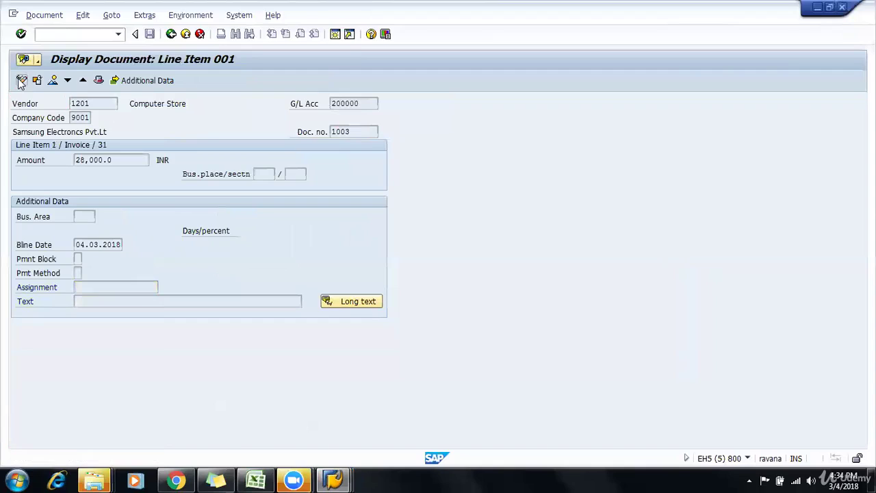
click(22, 81)
key(Tab)
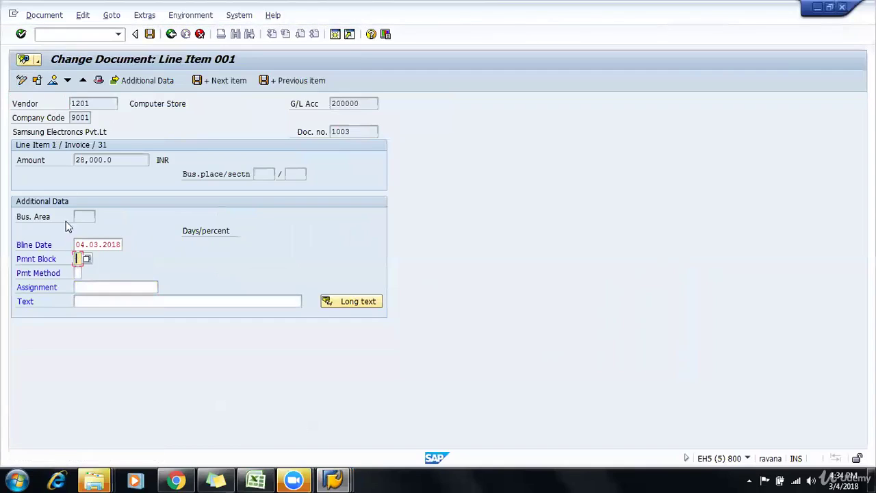
click(53, 81)
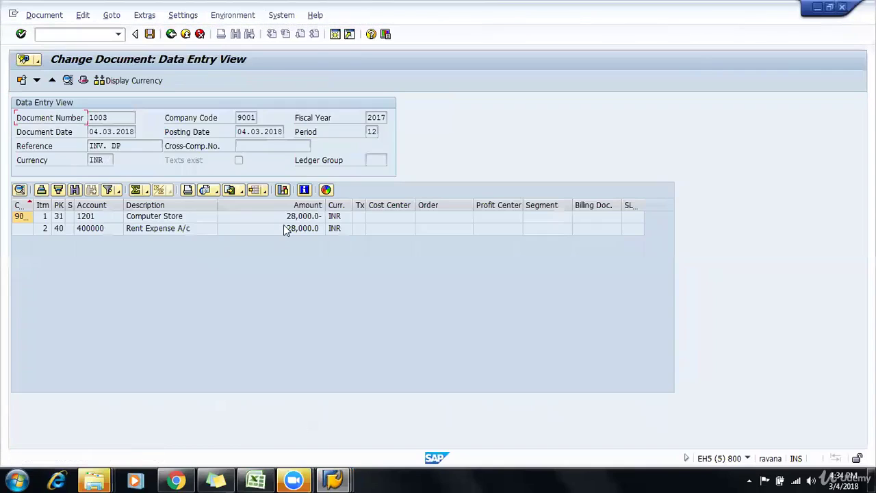
click(285, 217)
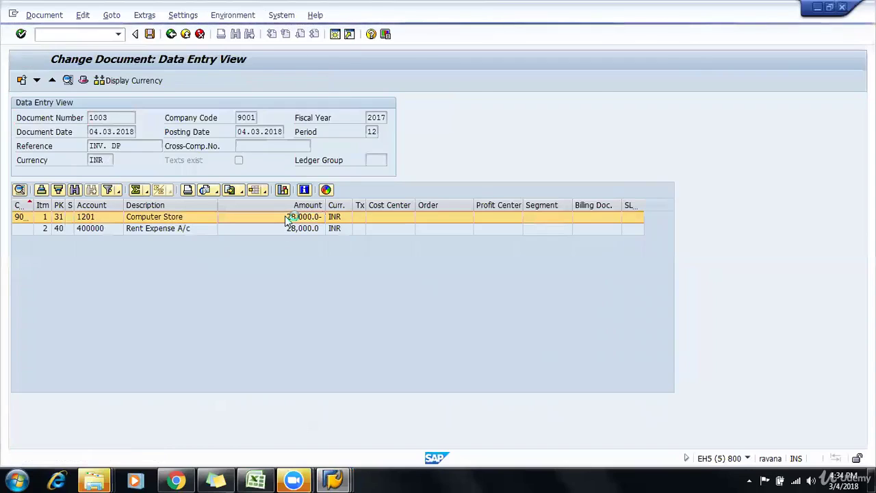
double_click(287, 218)
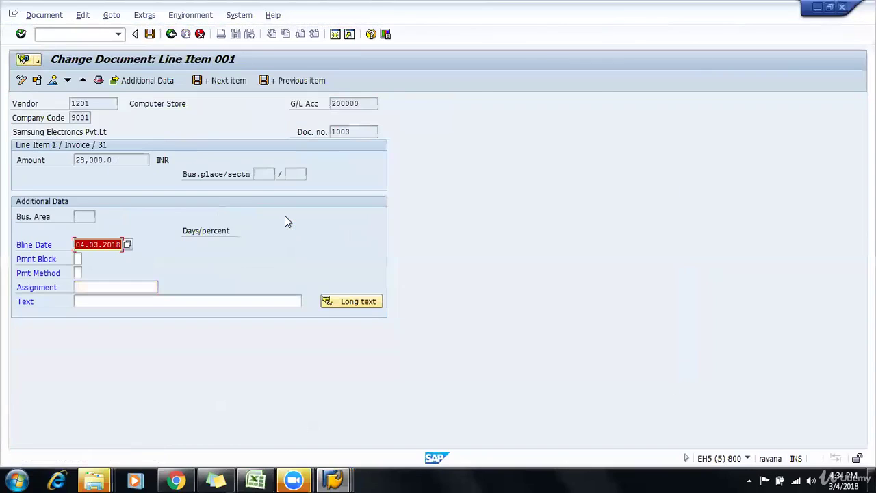
Leave the invoice and display the data entry view of down payment document 2004.
click(171, 34)
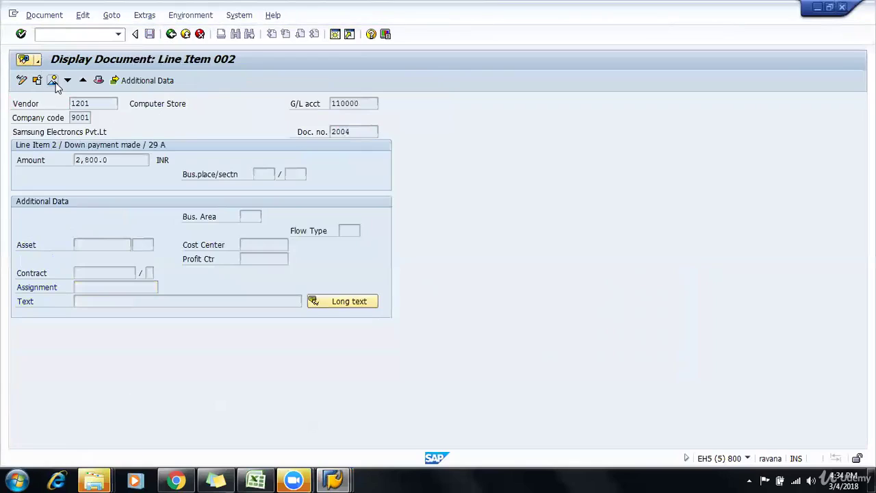
click(54, 81)
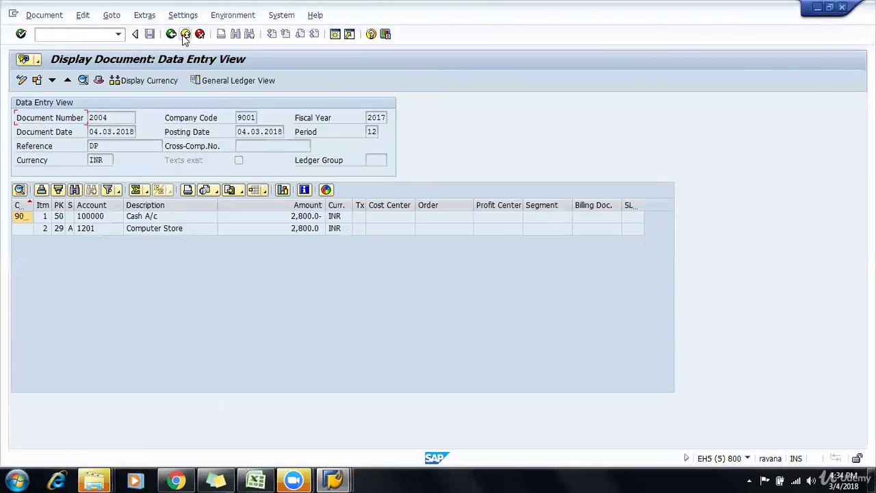
Leave document 2004, switch to the Special G/L configuration session and return from its list to the Display IMG structure.
click(186, 35)
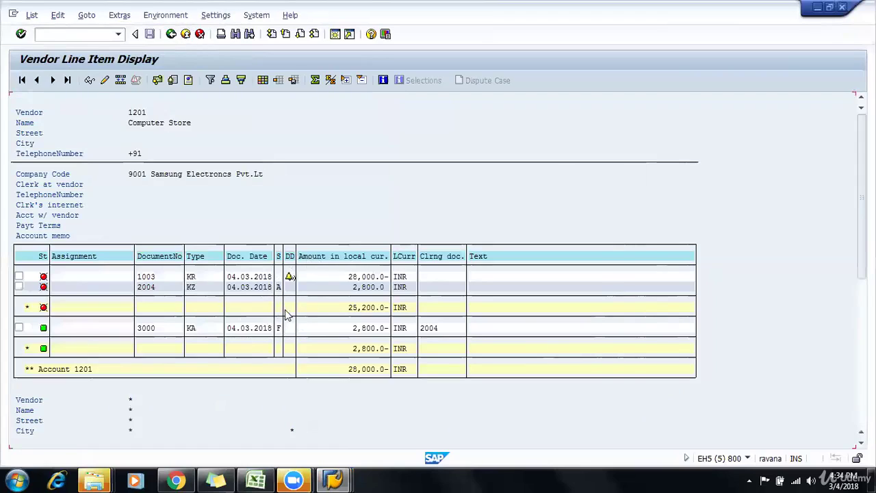
click(349, 479)
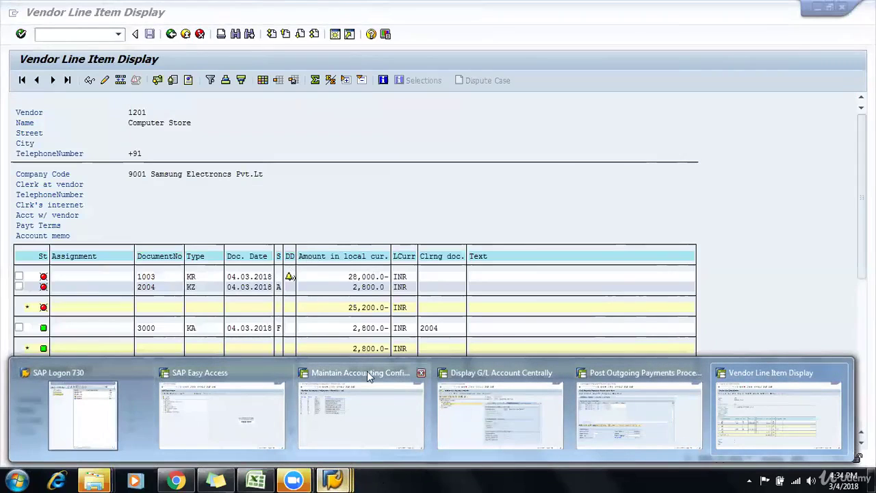
click(346, 399)
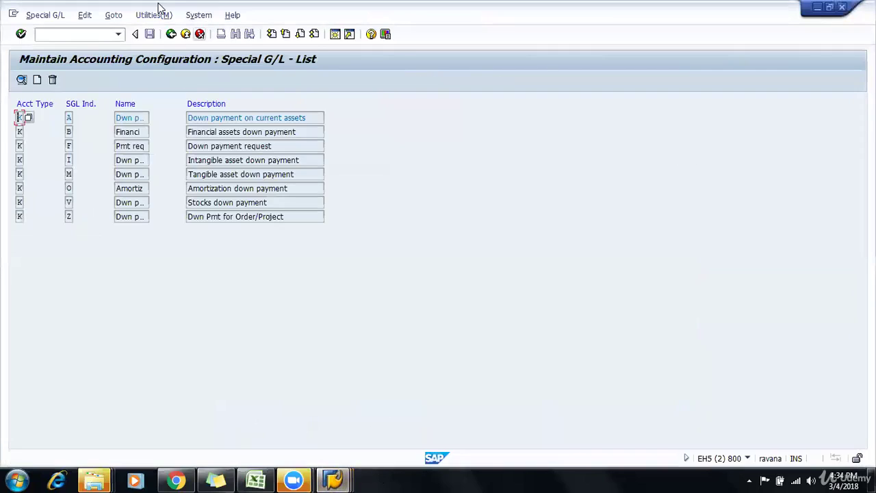
click(171, 35)
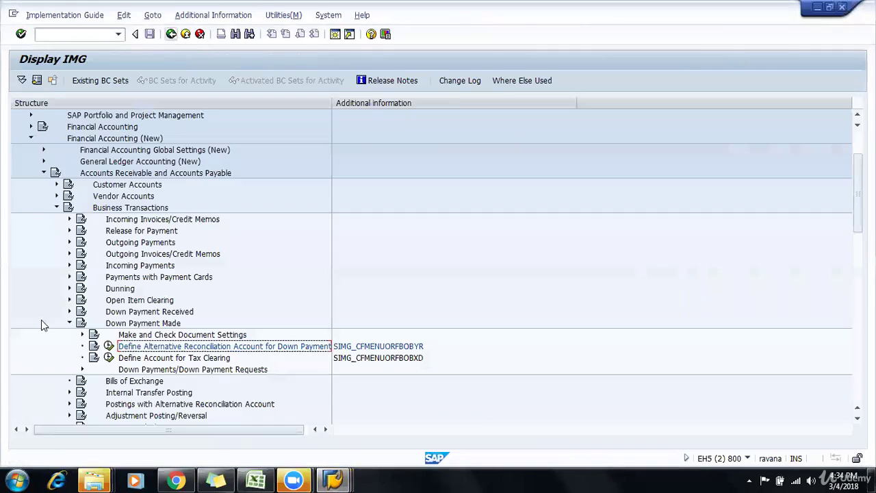
Collapse Down Payment Made and expand Manual Outgoing Payments under Outgoing Payments in the Business Transactions configuration.
click(70, 324)
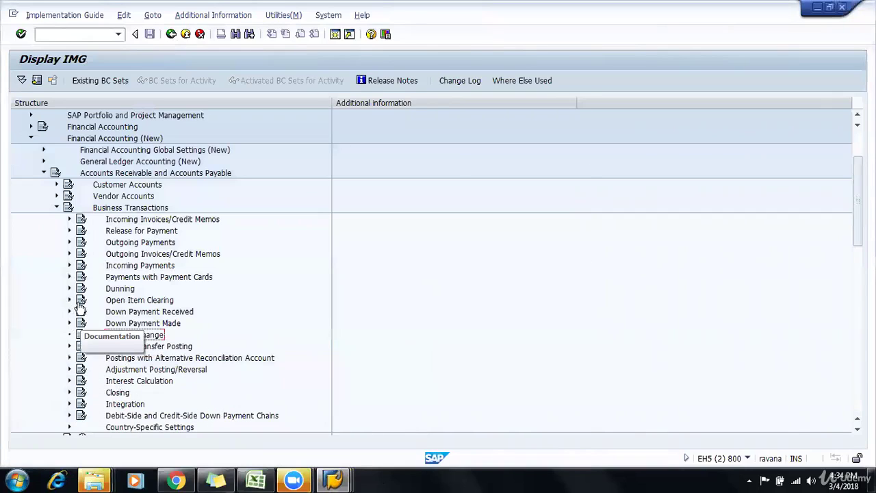
click(69, 246)
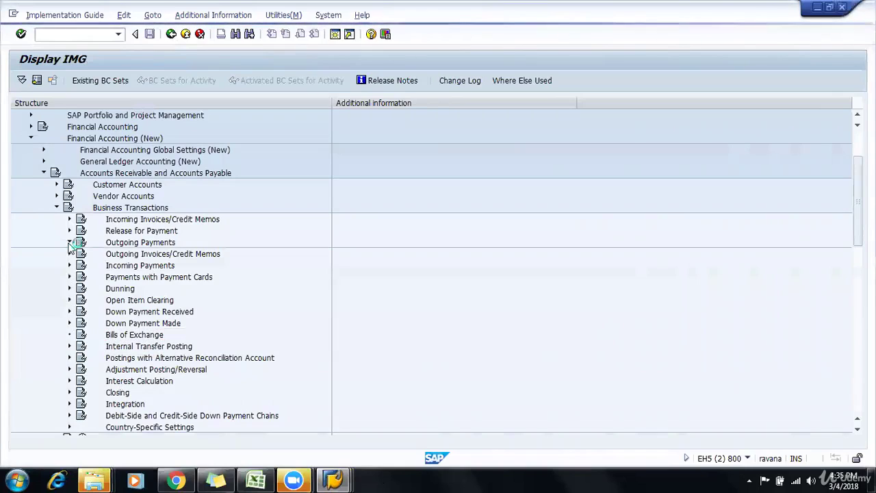
click(70, 243)
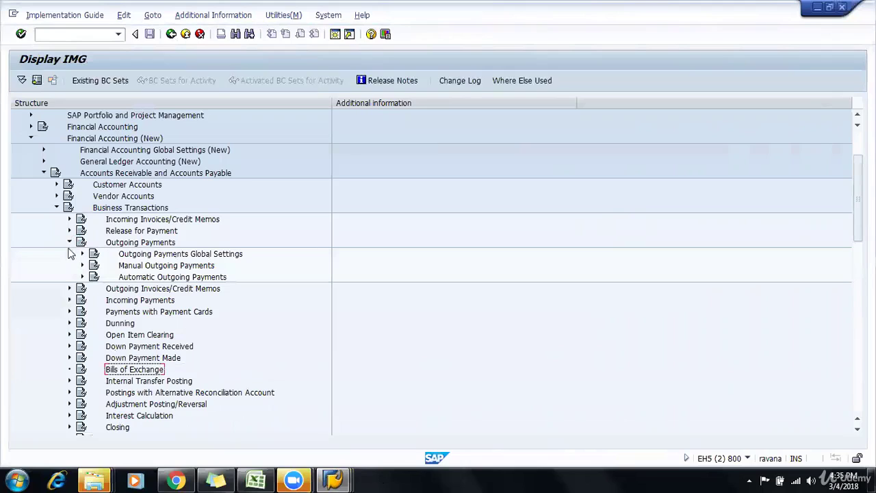
click(81, 266)
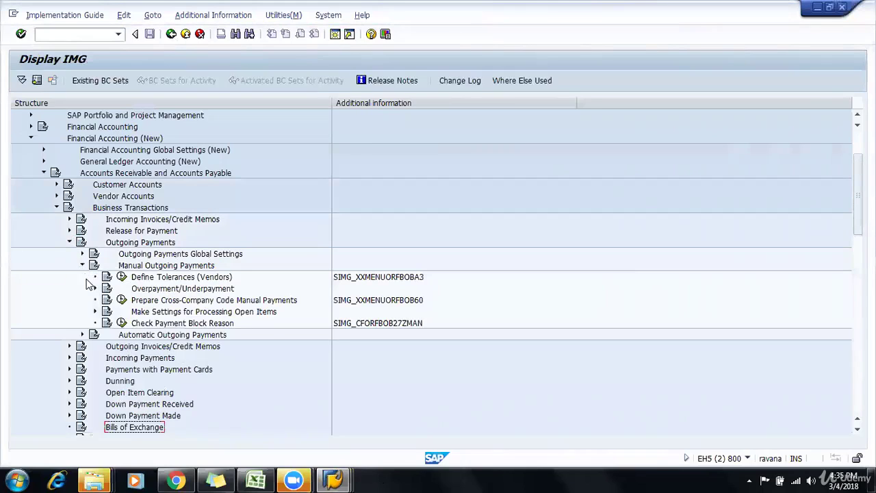
Execute the Check Payment Block Reason activity for manual outgoing payments.
click(148, 324)
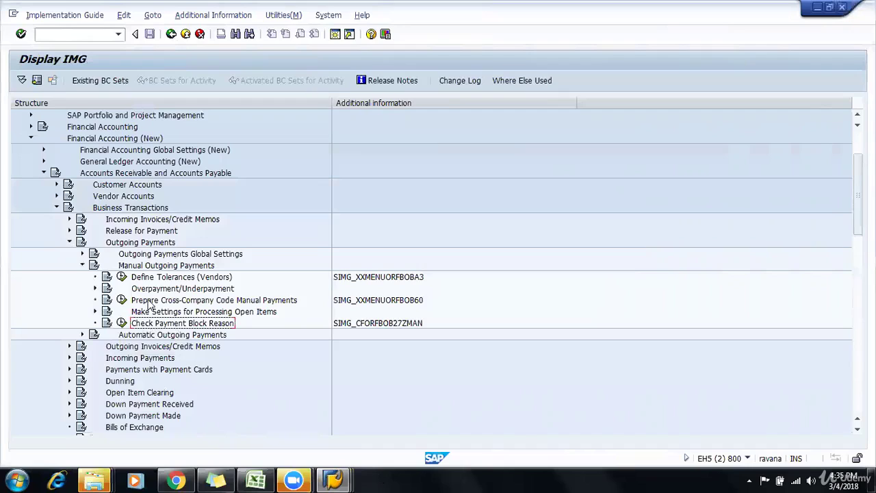
click(119, 208)
click(126, 245)
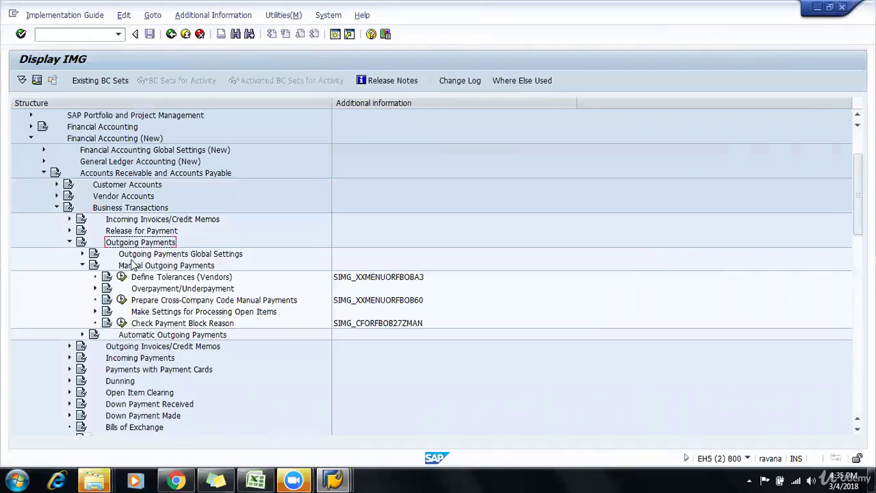
click(135, 266)
click(149, 324)
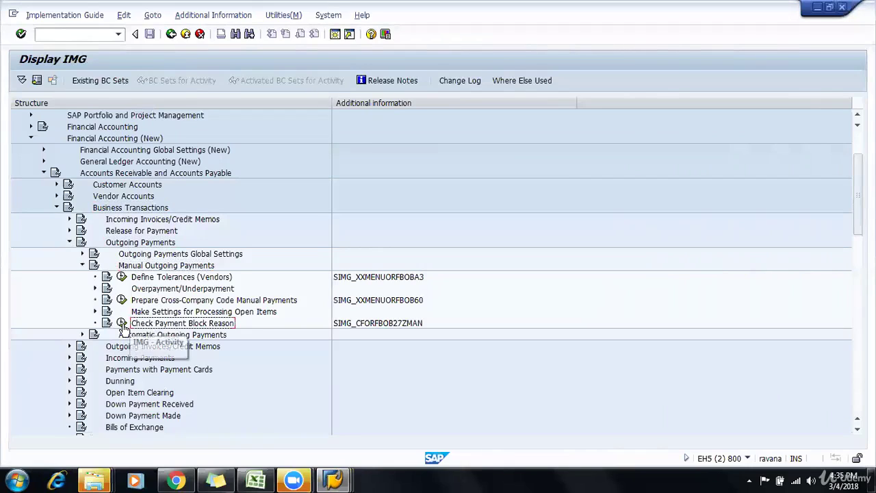
click(122, 324)
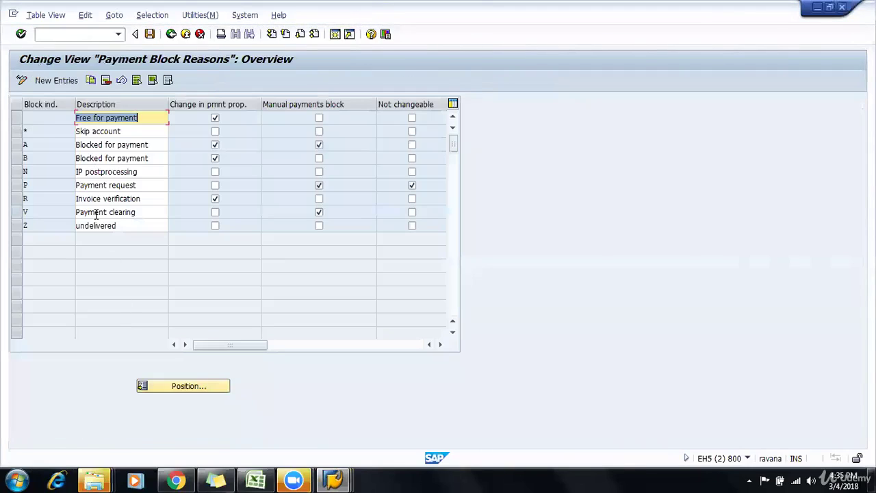
Disable the manual payments block for block indicator A, save the payment block reasons and leave the view.
click(15, 150)
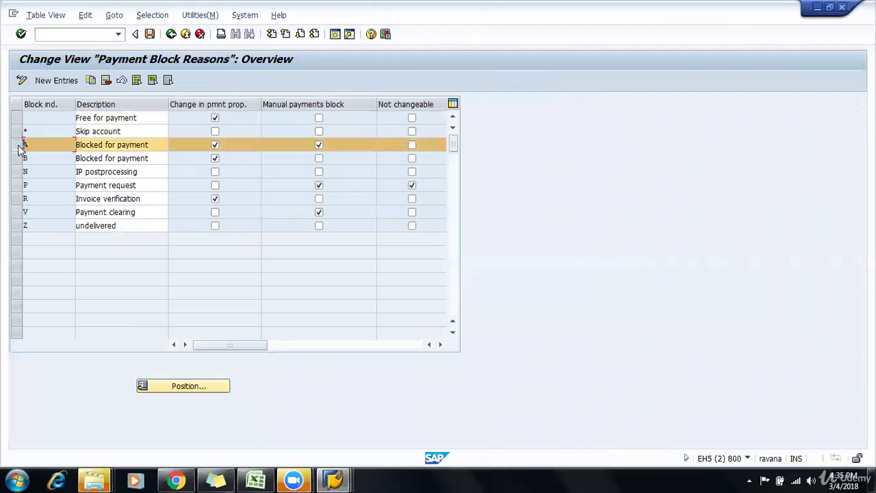
click(20, 149)
click(19, 146)
click(318, 144)
click(319, 145)
click(150, 34)
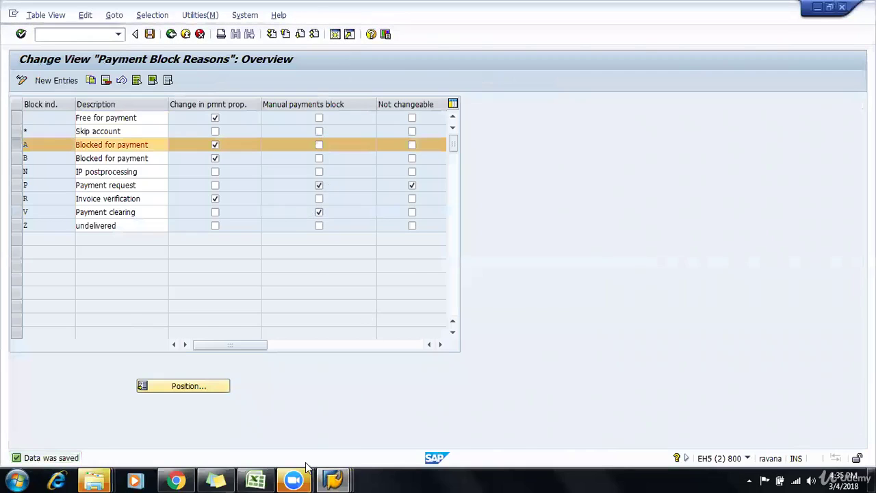
key(F3)
Switch to the open outgoing payment and try to activate down payment item 2004 for clearing.
mouse_move(334, 481)
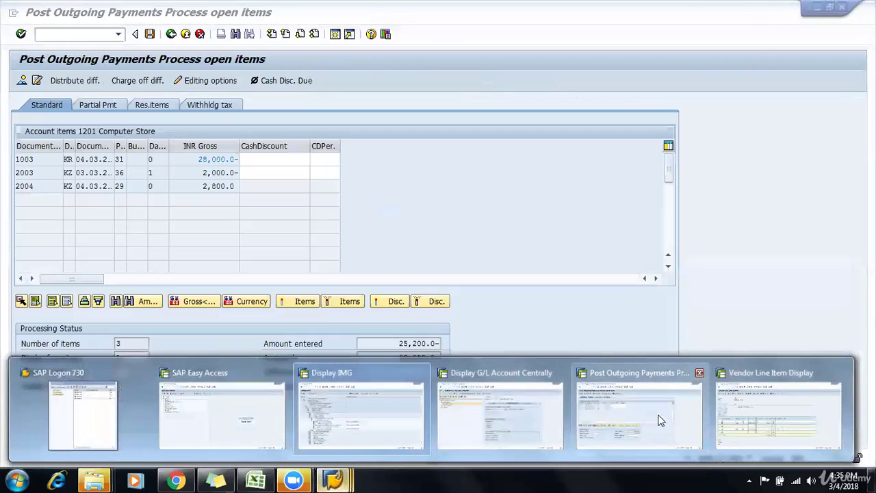
click(660, 424)
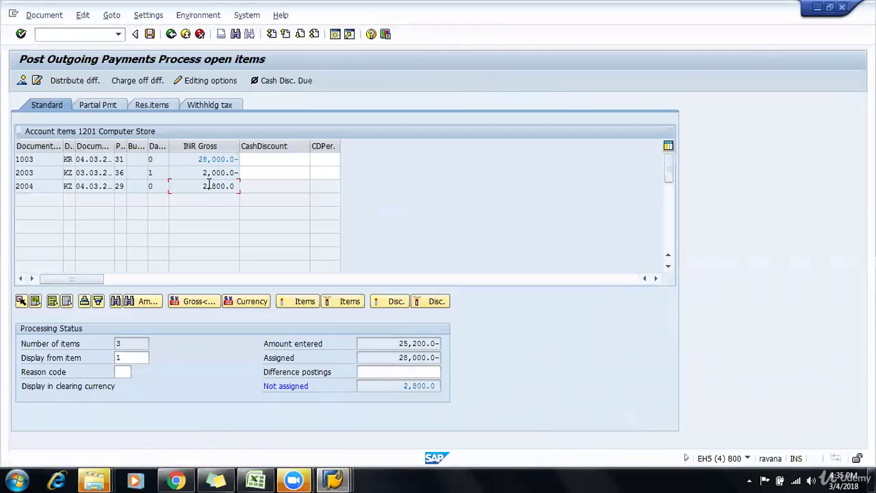
double_click(208, 185)
click(307, 373)
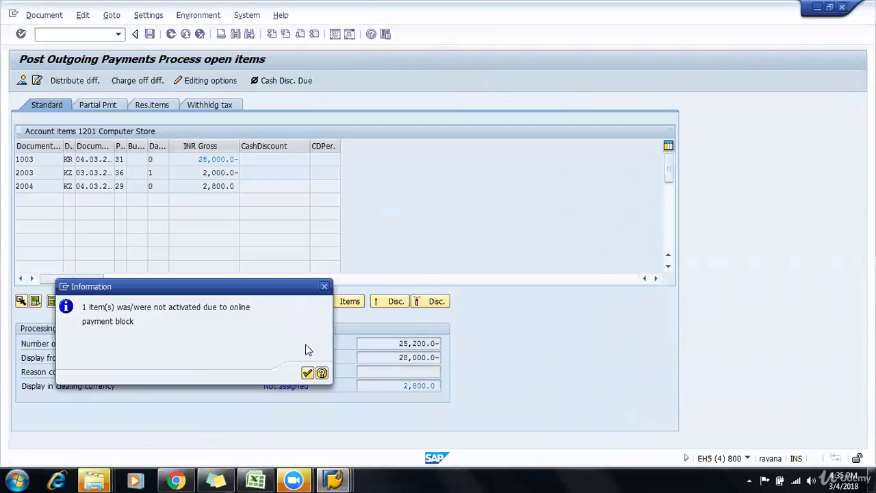
Exit the unposted outgoing payment and discard its data.
click(199, 33)
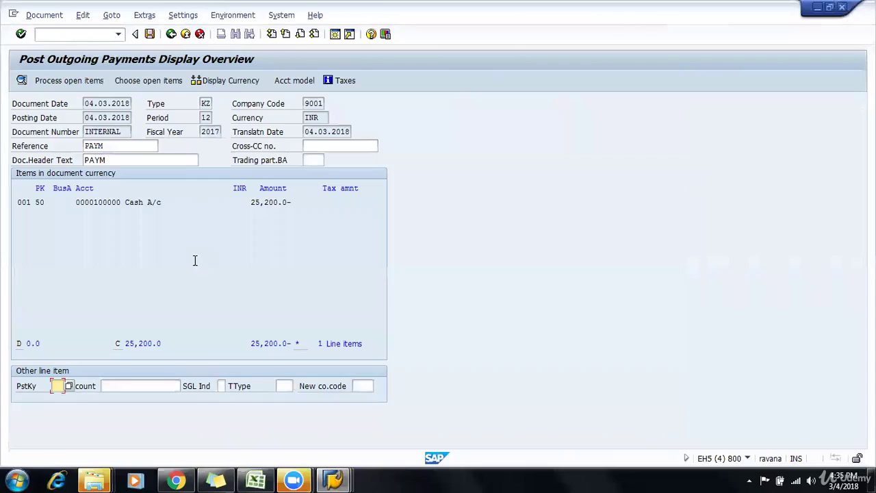
click(199, 34)
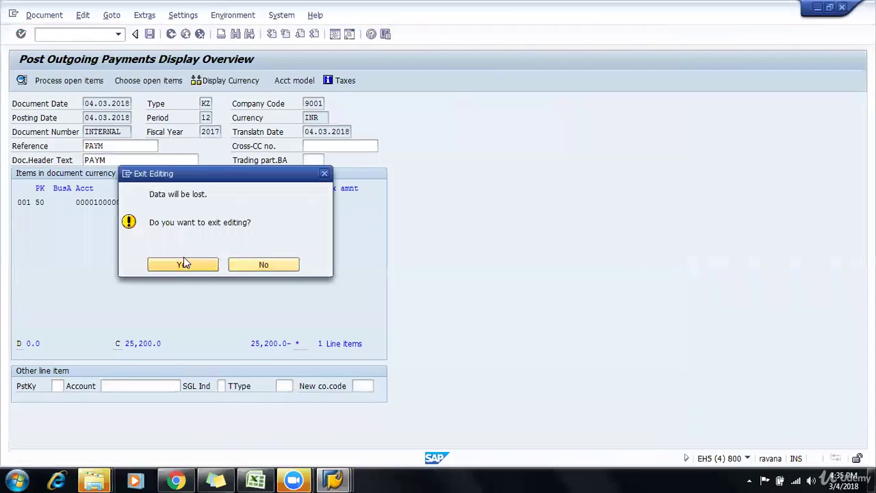
click(182, 262)
Fill in the new outgoing payment's header with document date 04032018 and PAYM as both reference and header text.
key(Down)
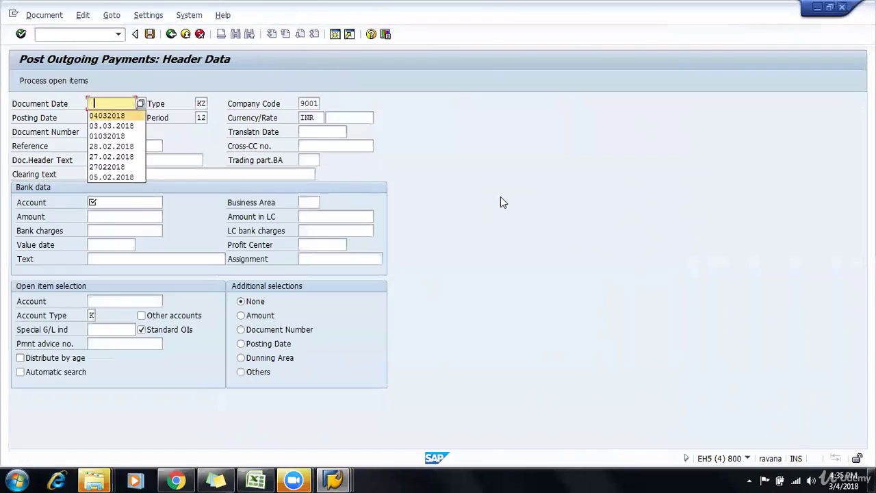
key(Tab)
key(Tab)
key(Tab)
key(Down)
key(Tab)
key(Down)
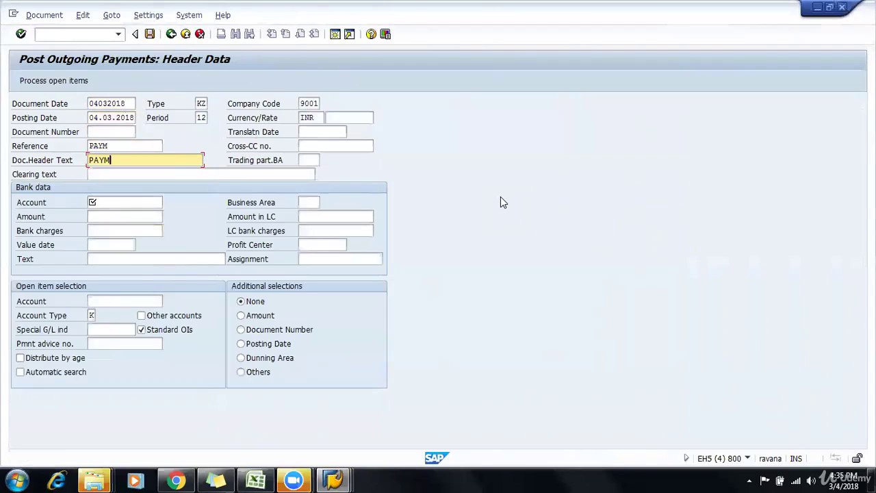
Enter the Cash A/c G/L account and an amount of 25200 in the payment's bank data.
key(Tab)
key(Down)
key(Tab)
text(25200)
key(Tab)
key(Tab)
key(Tab)
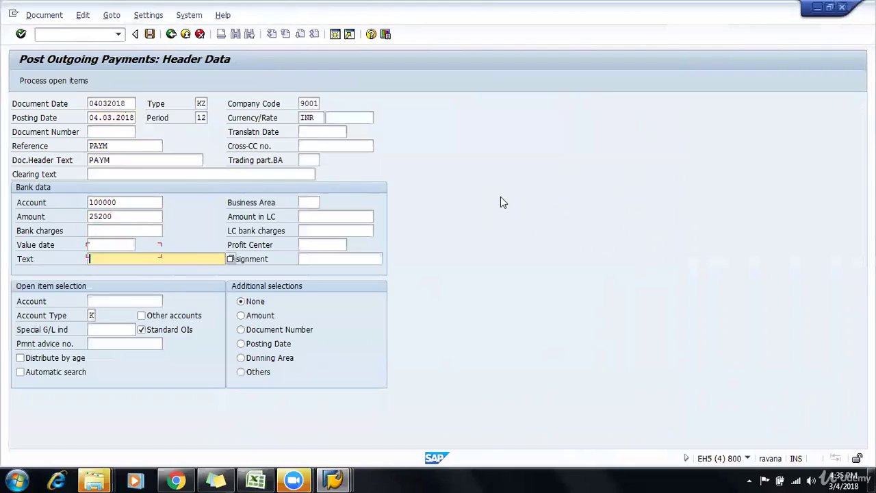
Select the open items of vendor Computer Store with special G/L indicator A and process them.
key(Tab)
key(Down)
key(Tab)
key(Tab)
key(Down)
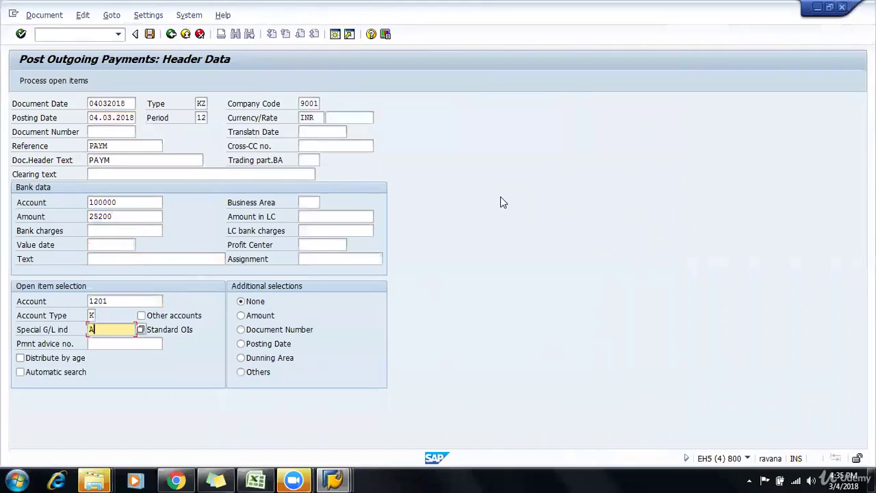
key(Return)
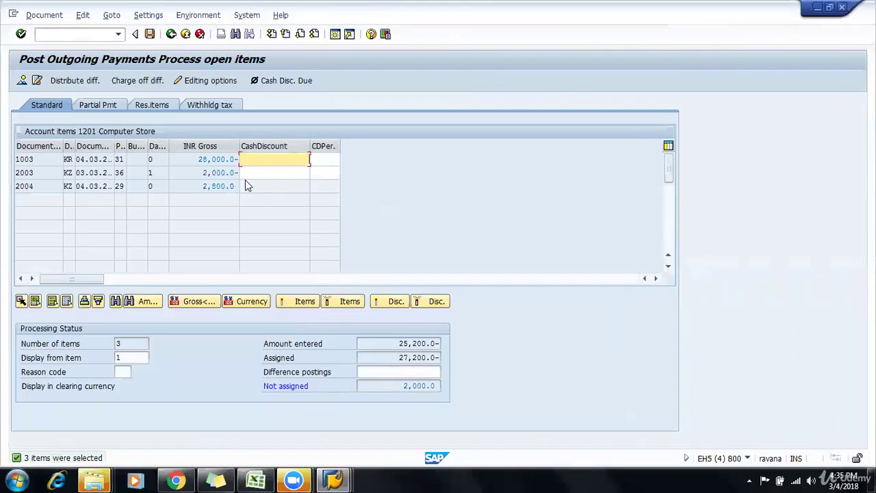
Deactivate open item 2003 and check the amounts of invoice 1003 and down payment 2004 against the assigned amount.
click(219, 173)
double_click(214, 173)
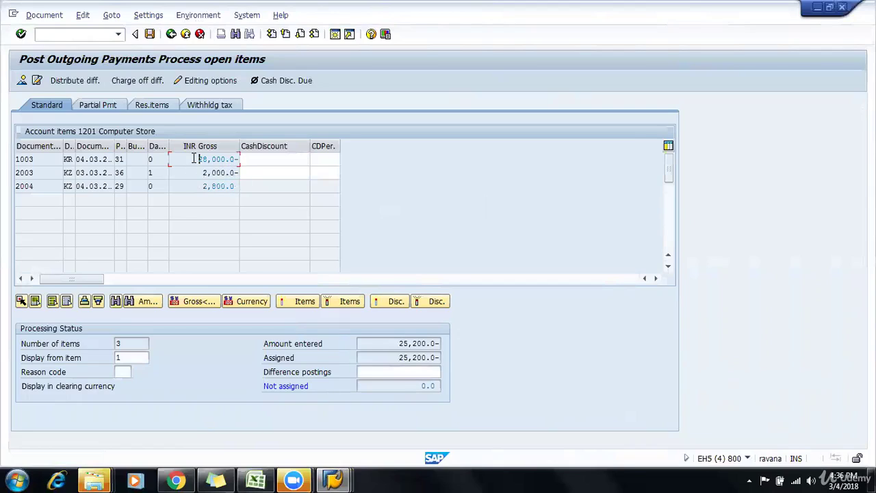
double_click(204, 157)
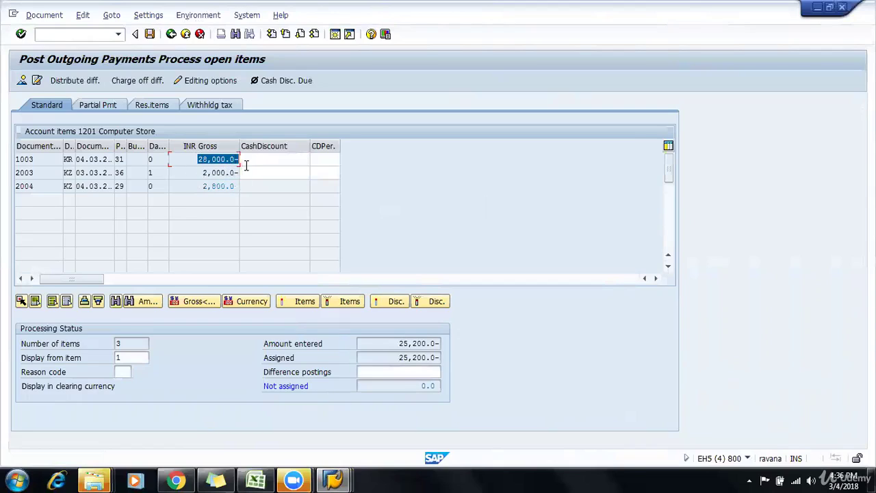
click(202, 186)
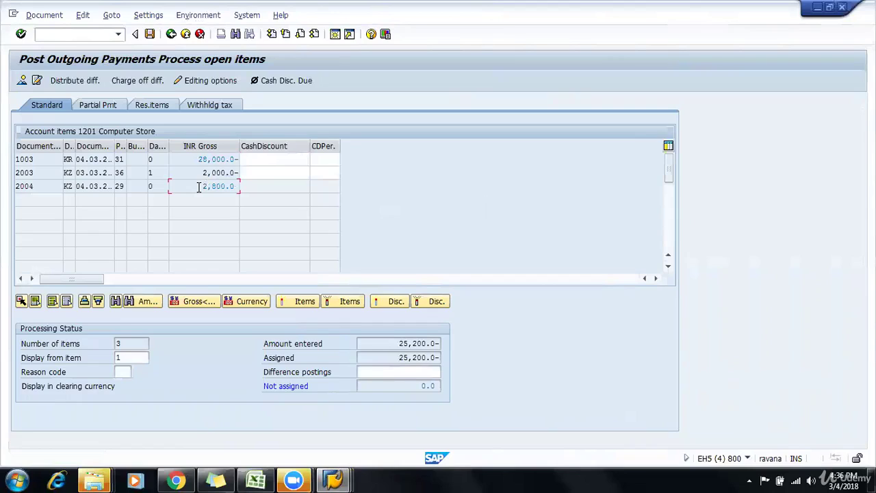
double_click(216, 187)
drag(186, 182, 244, 182)
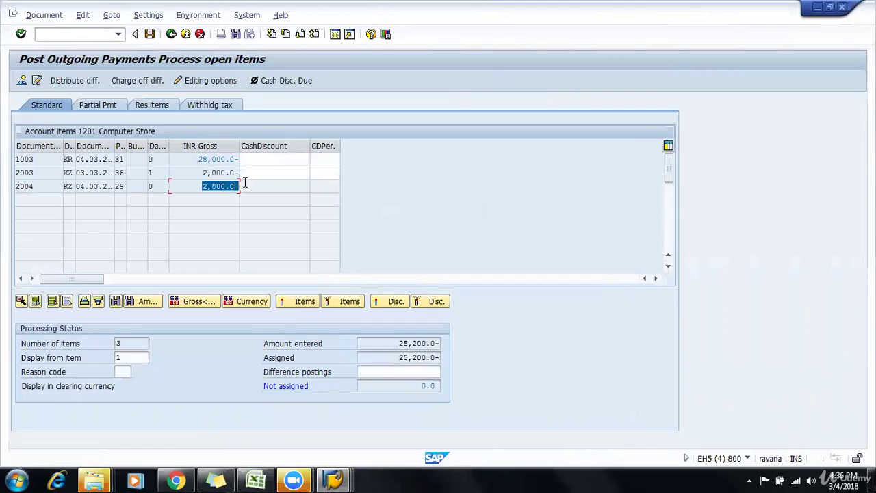
click(233, 186)
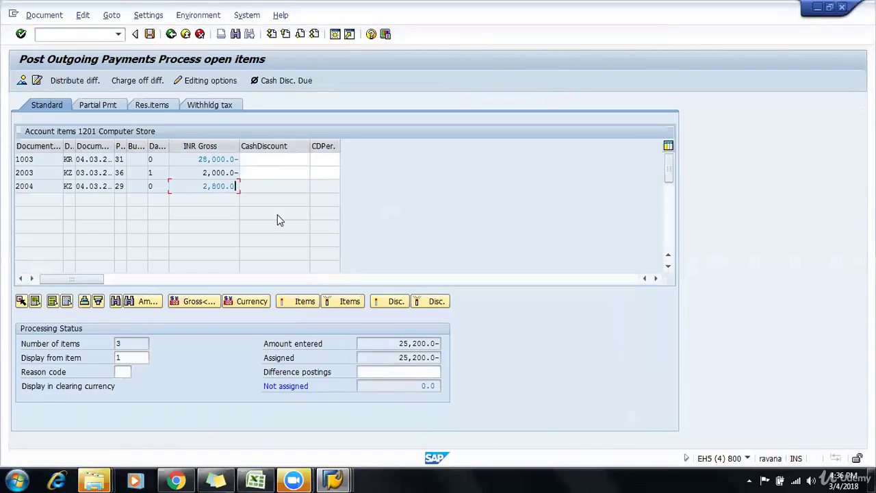
drag(401, 346, 476, 369)
Switch to the Excel sheet to check the planned F-53 payment amount, and return to the SAP open items.
click(255, 481)
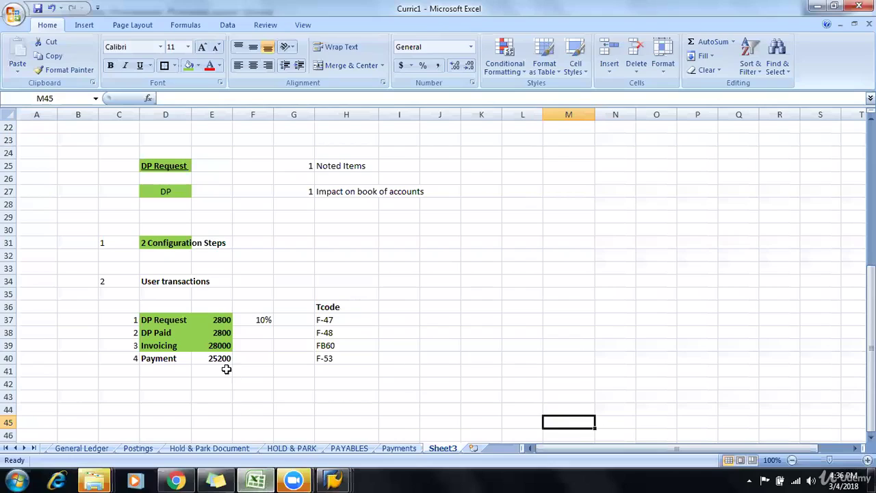
click(219, 358)
drag(186, 358, 202, 358)
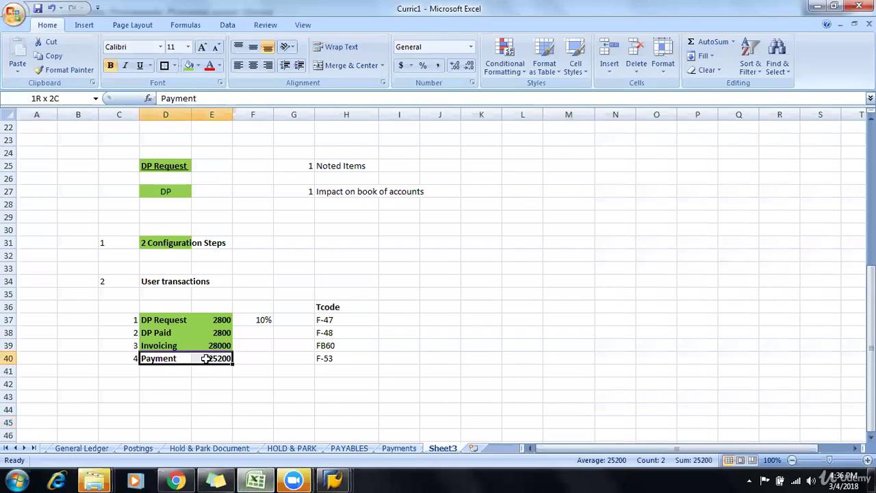
click(212, 358)
click(264, 479)
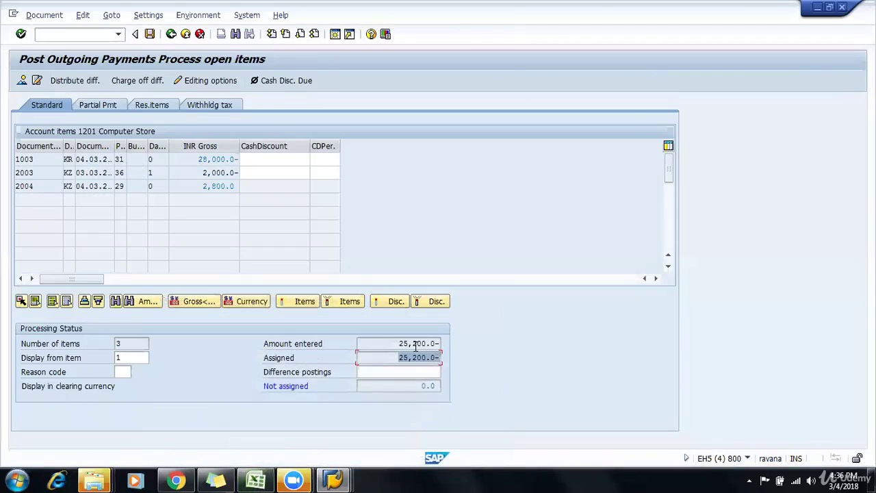
Simulate the outgoing payment document and examine its vendor line items for Computer Store.
click(45, 16)
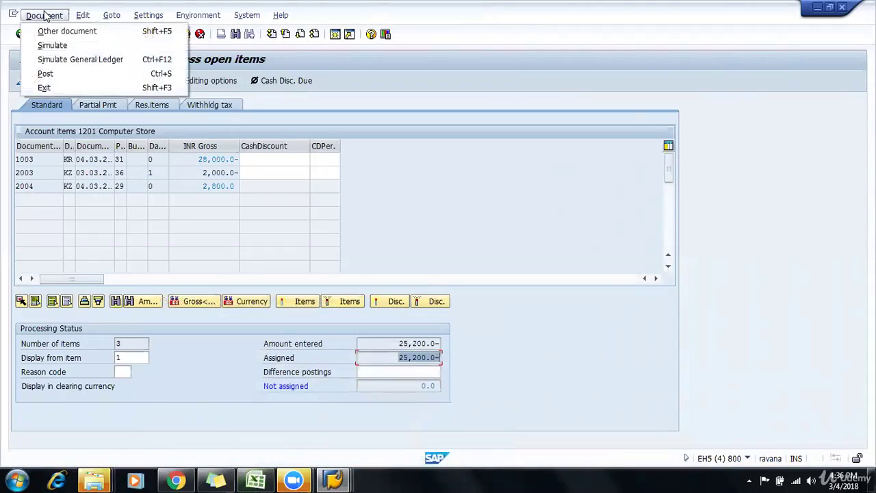
click(58, 46)
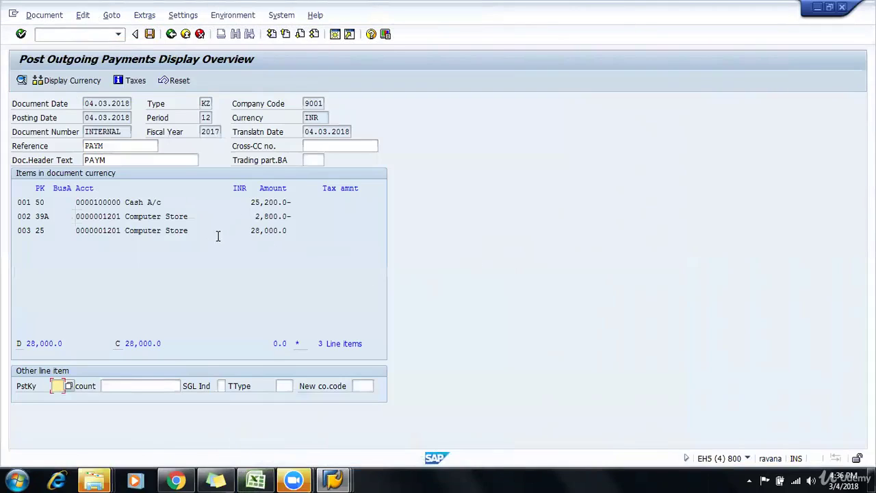
click(174, 234)
drag(127, 216, 315, 216)
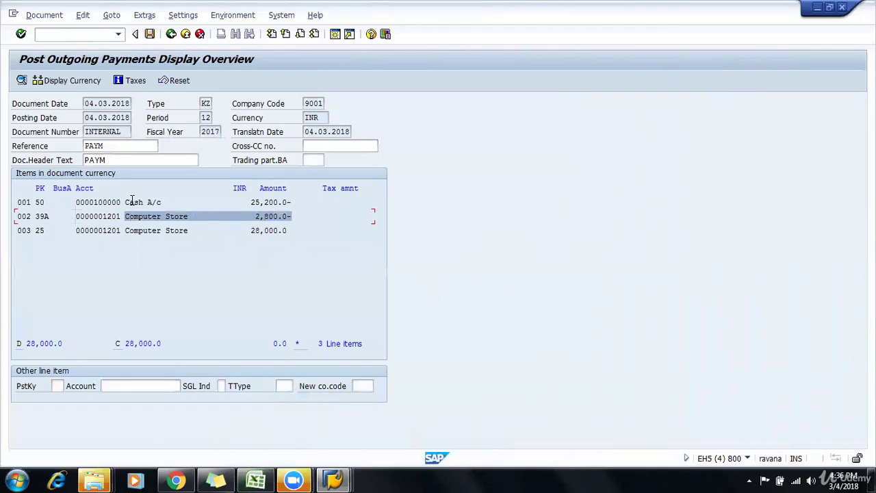
Check the Cash A/c line of the simulated outgoing payment and post the document.
drag(130, 202, 311, 218)
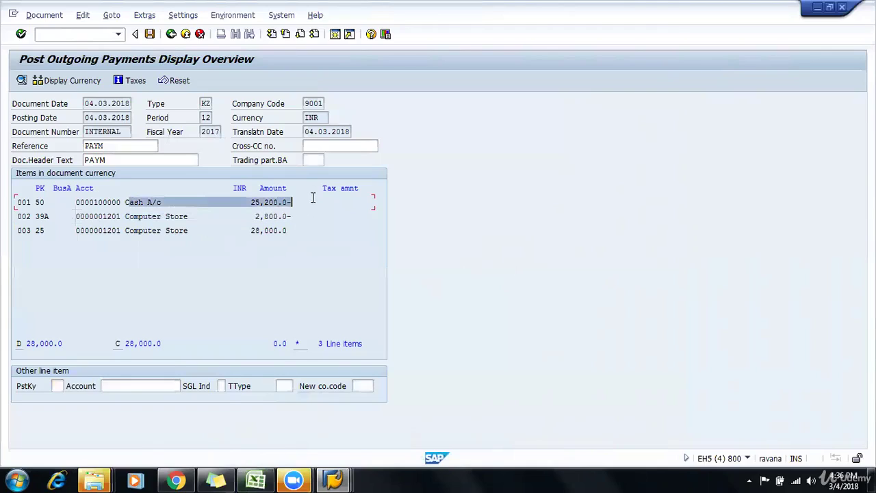
click(315, 199)
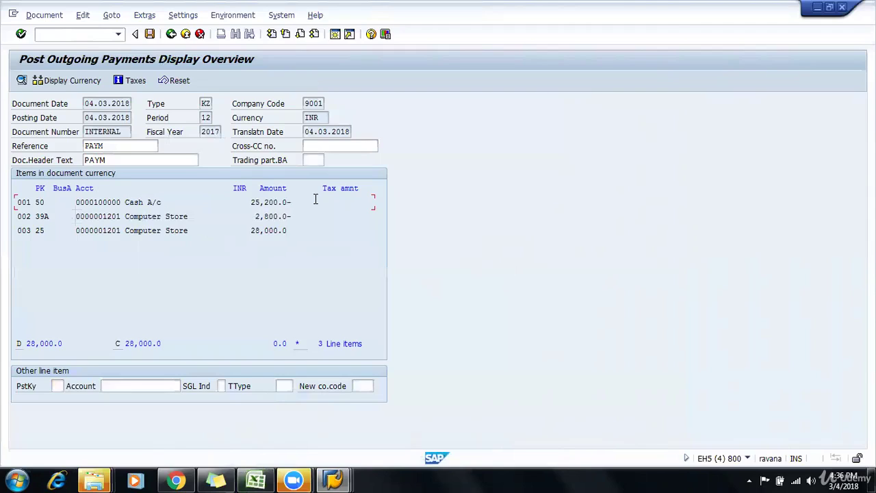
click(150, 34)
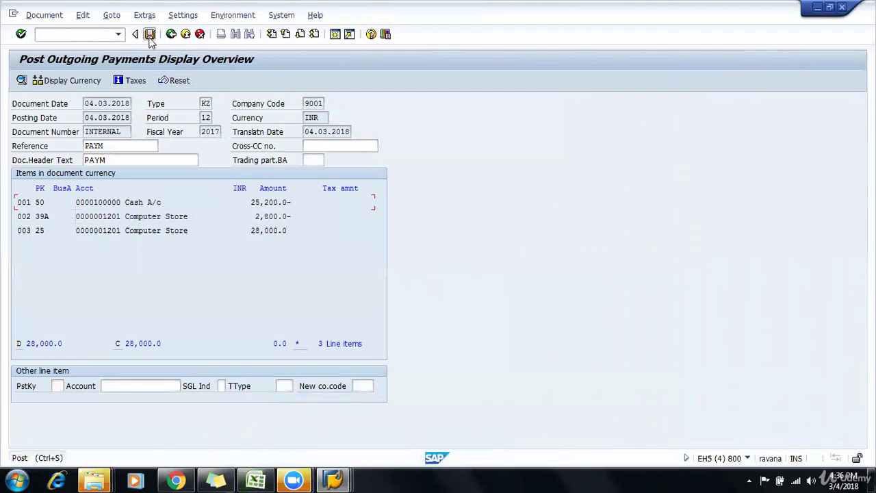
Switch to the vendor line item display of Computer Store and refresh the list.
click(335, 479)
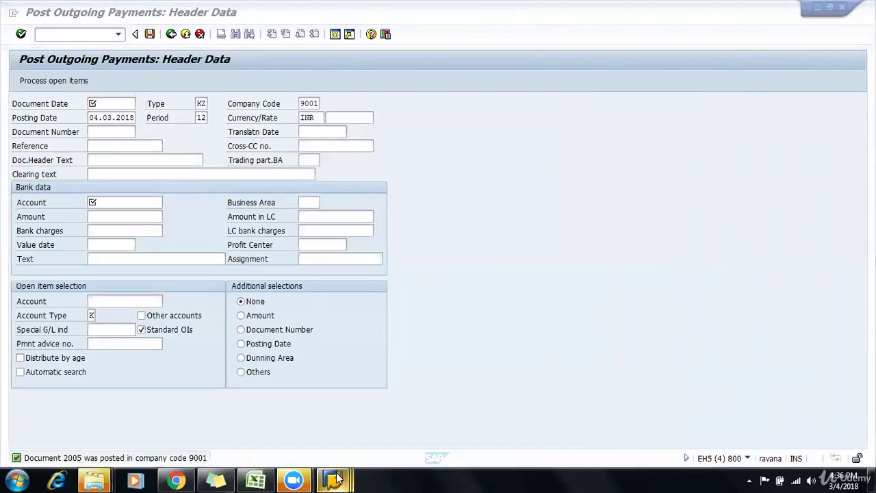
mouse_move(337, 478)
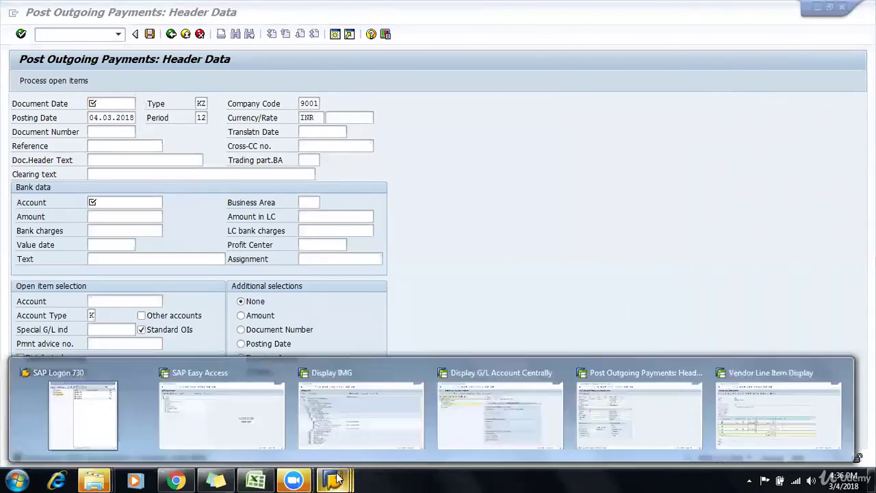
click(803, 408)
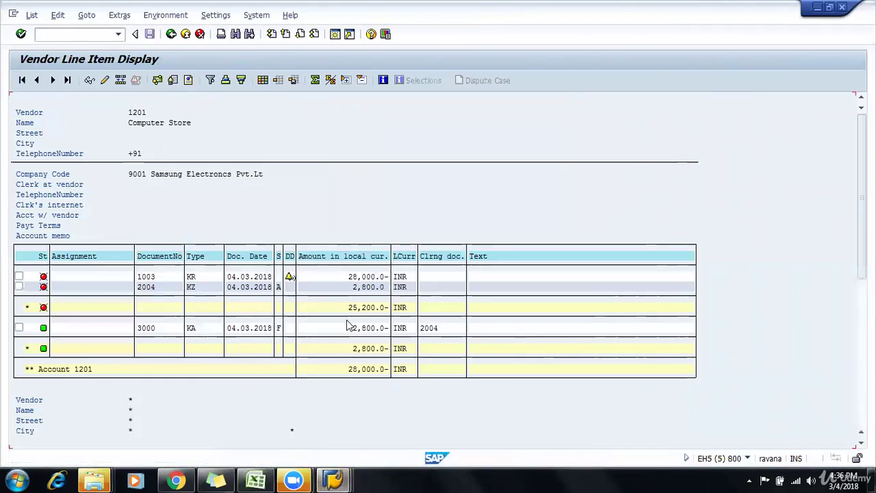
click(29, 15)
click(70, 44)
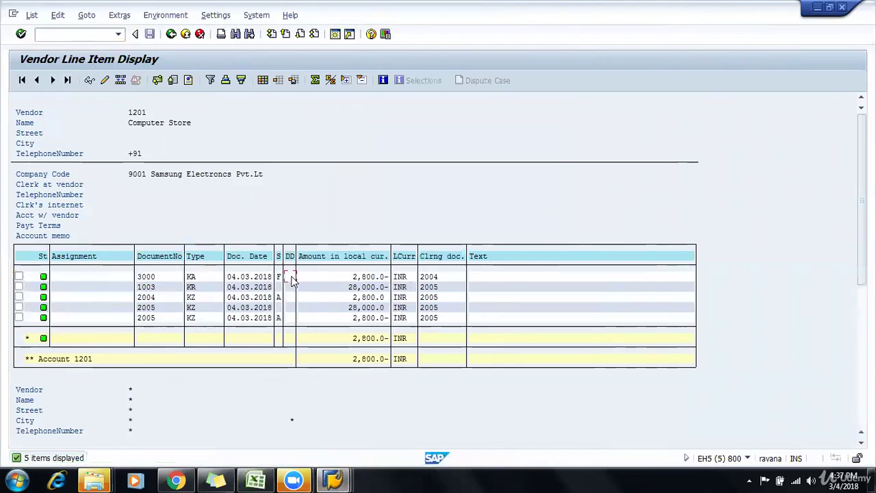
Check the line items of documents 3000, 1003 and 2004 and select all three in the list.
click(313, 277)
click(279, 278)
click(332, 277)
click(19, 277)
click(204, 287)
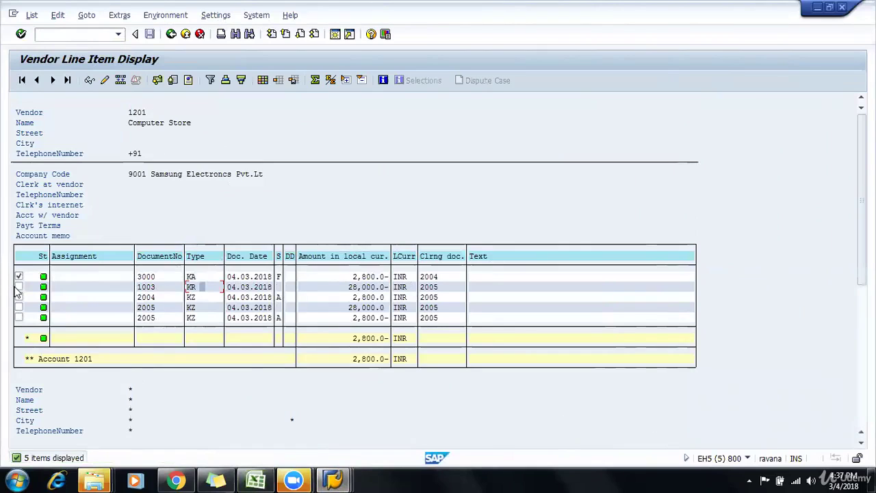
click(19, 287)
click(248, 297)
click(301, 308)
click(19, 298)
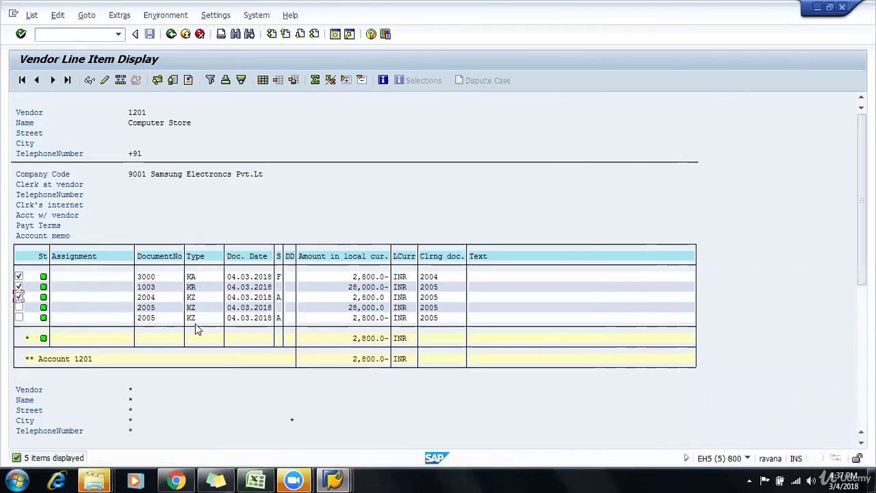
Compare both 2005 payment line items with invoice 1003 and down payment 2004, and select both of them.
click(309, 309)
drag(309, 310, 385, 312)
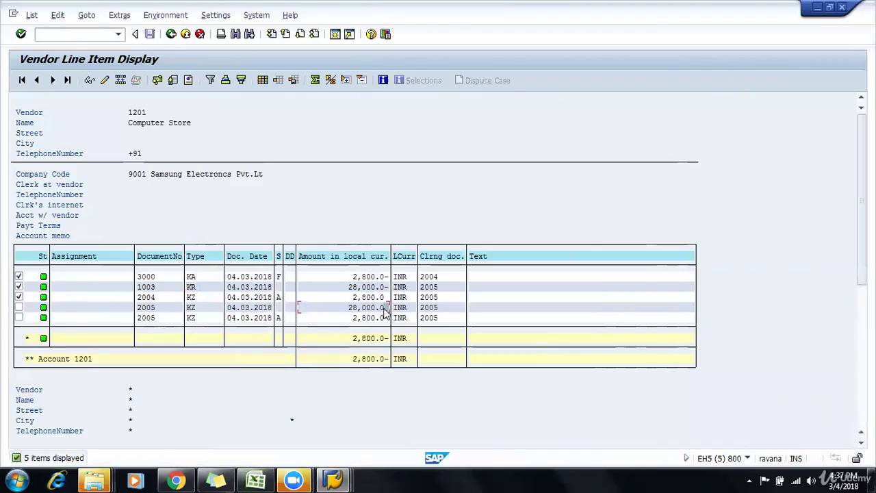
click(346, 309)
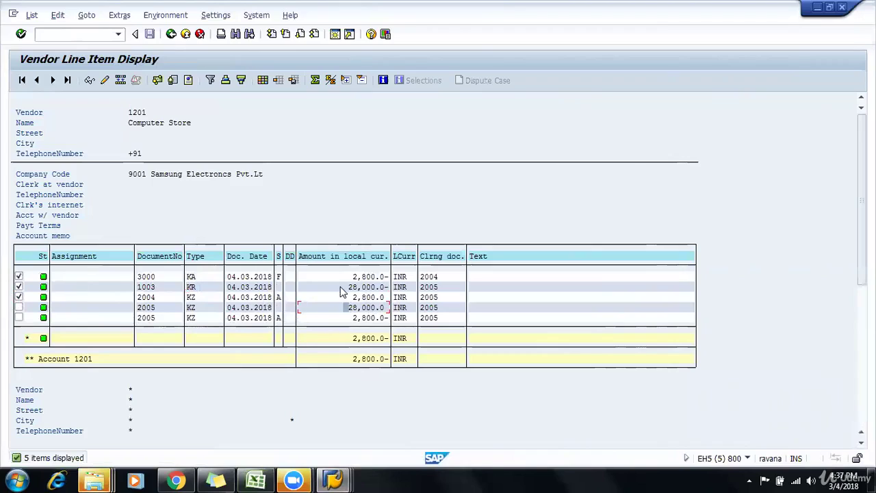
click(339, 286)
click(338, 308)
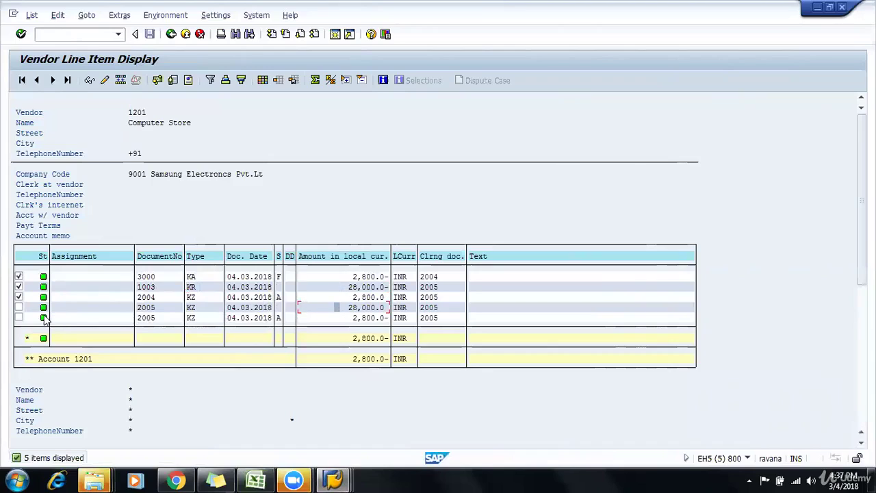
click(332, 318)
click(267, 318)
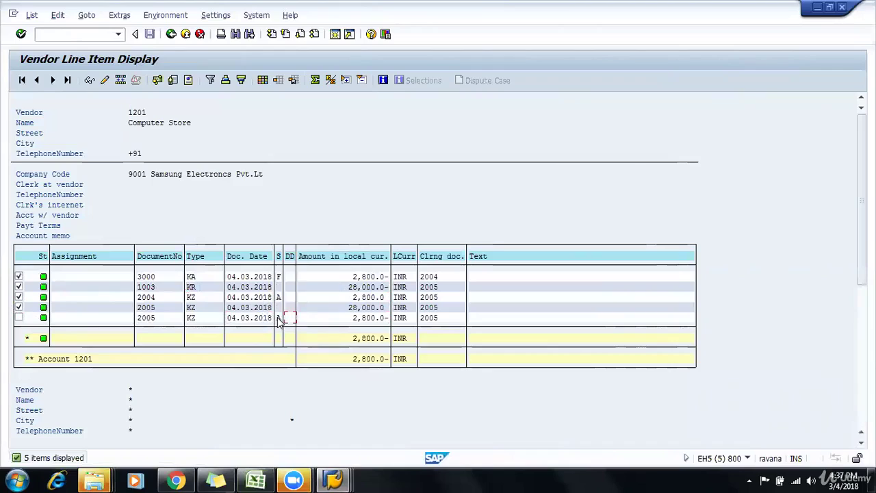
click(343, 321)
click(329, 298)
click(342, 319)
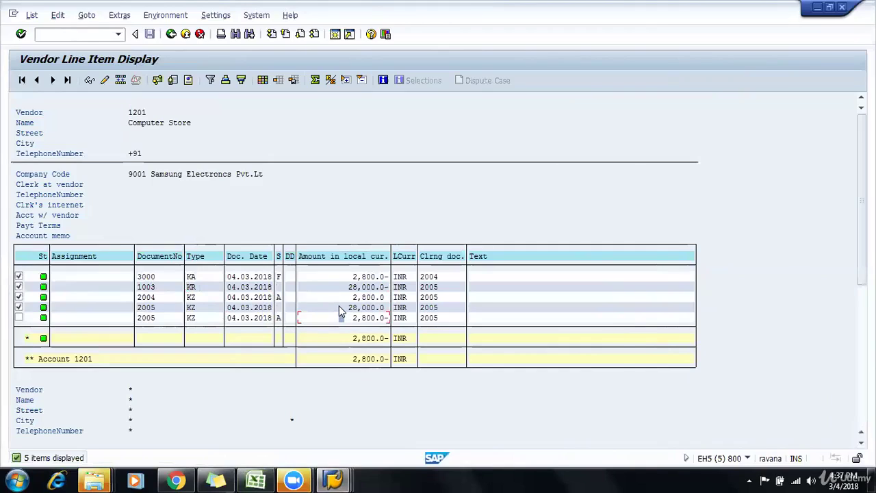
click(19, 319)
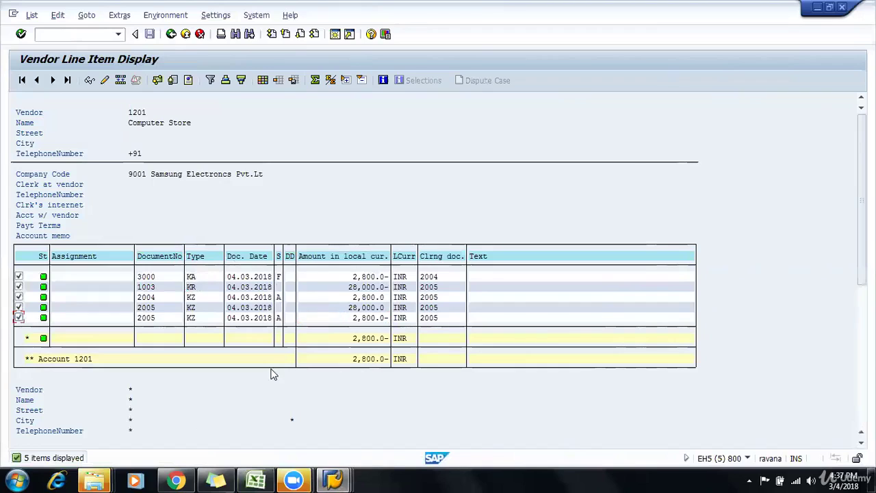
Switch to the Excel sheet, widen column D and fill the Payment cells D40:E40 green.
click(258, 480)
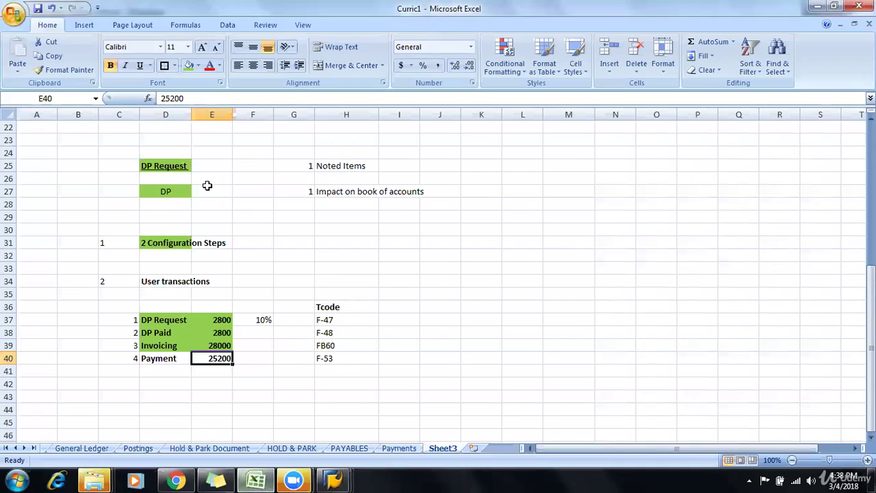
drag(192, 114, 243, 128)
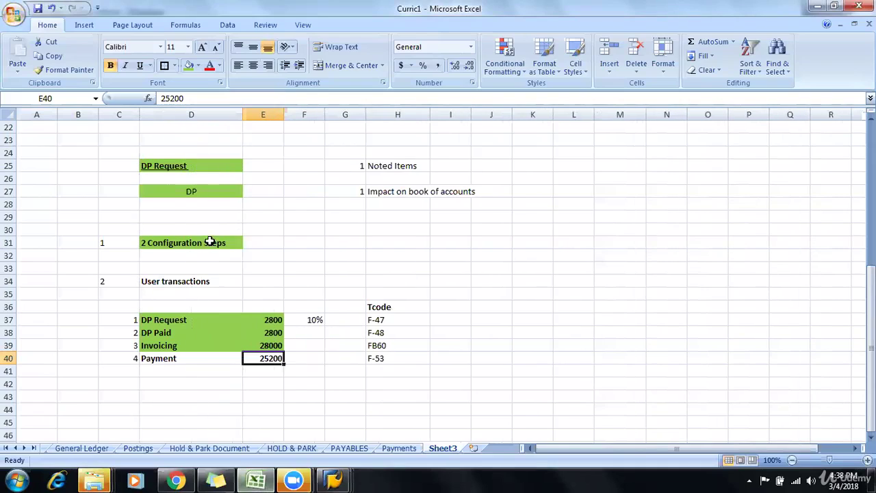
drag(179, 357, 255, 356)
Review the Down Payments Made process diagram and the list of user transactions on Sheet3.
scroll(404, 288, up, 7)
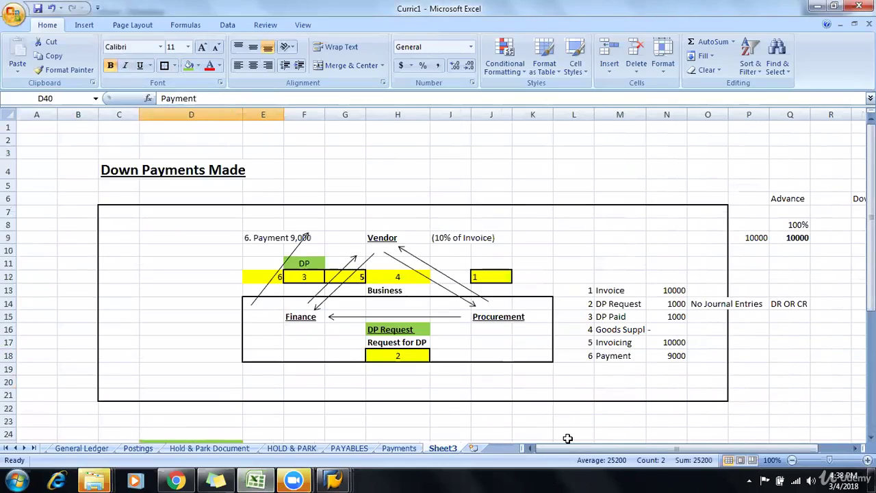
drag(589, 452, 542, 370)
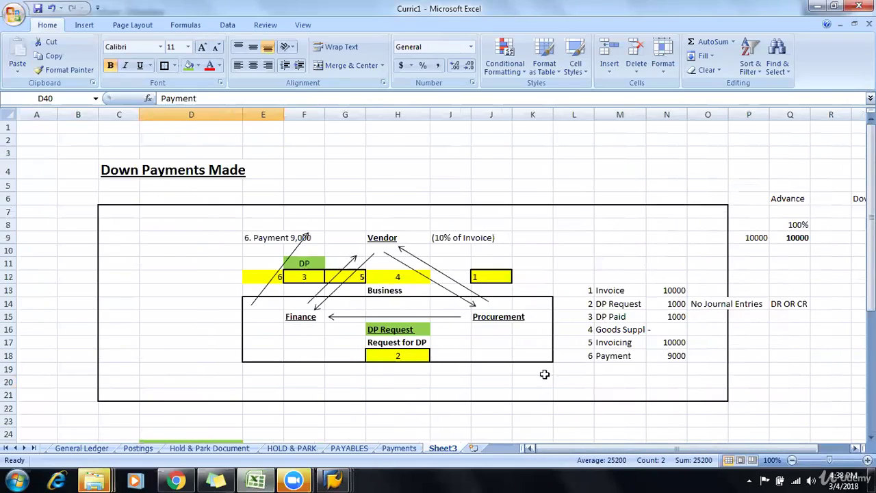
scroll(542, 367, down, 3)
scroll(541, 367, down, 5)
scroll(542, 366, up, 5)
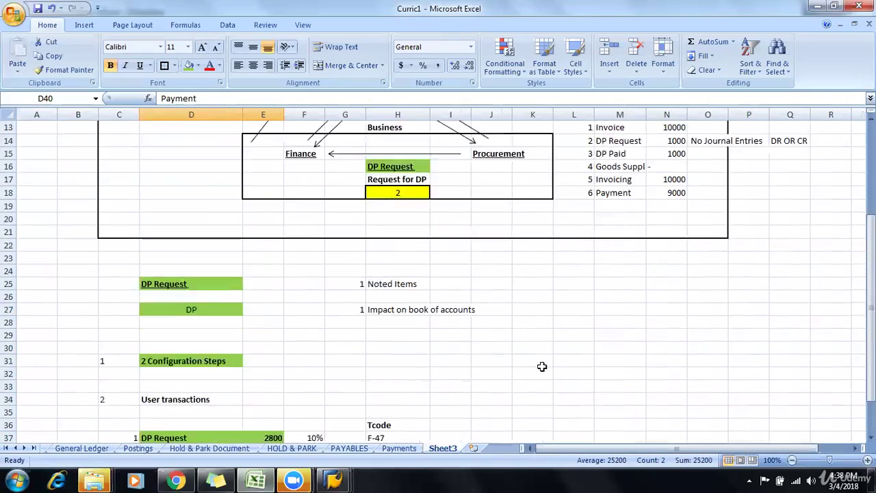
scroll(541, 367, down, 1)
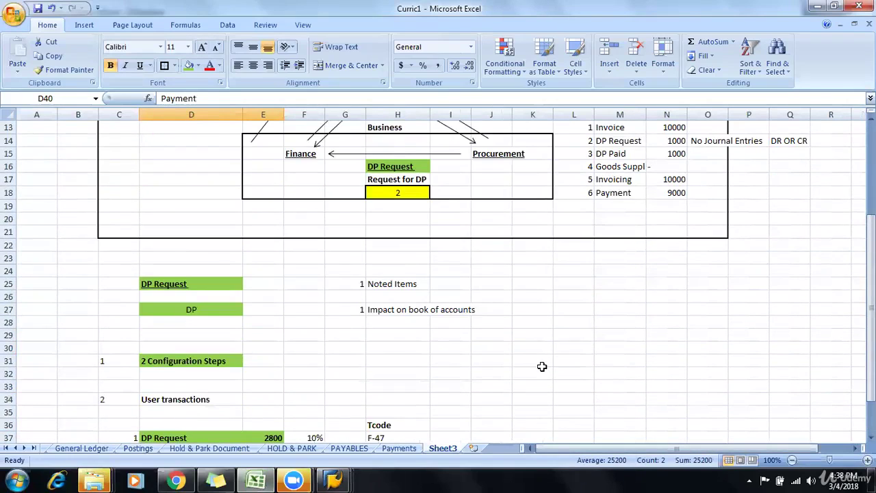
scroll(543, 359, down, 3)
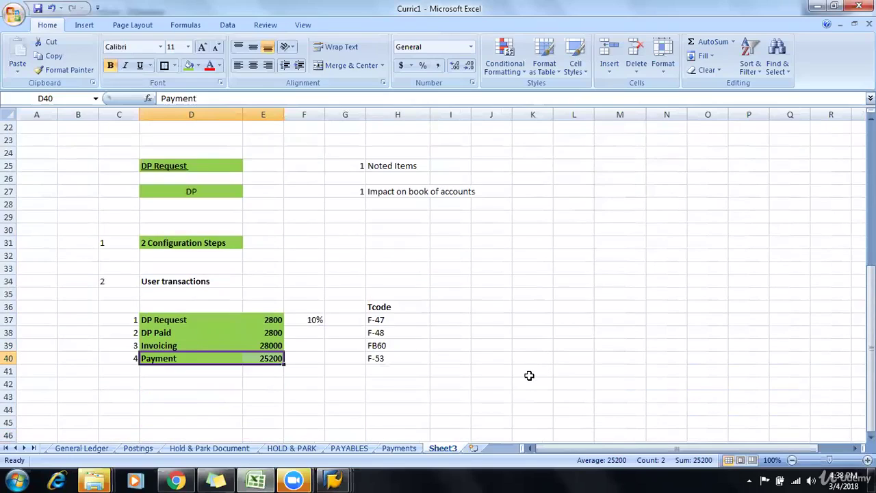